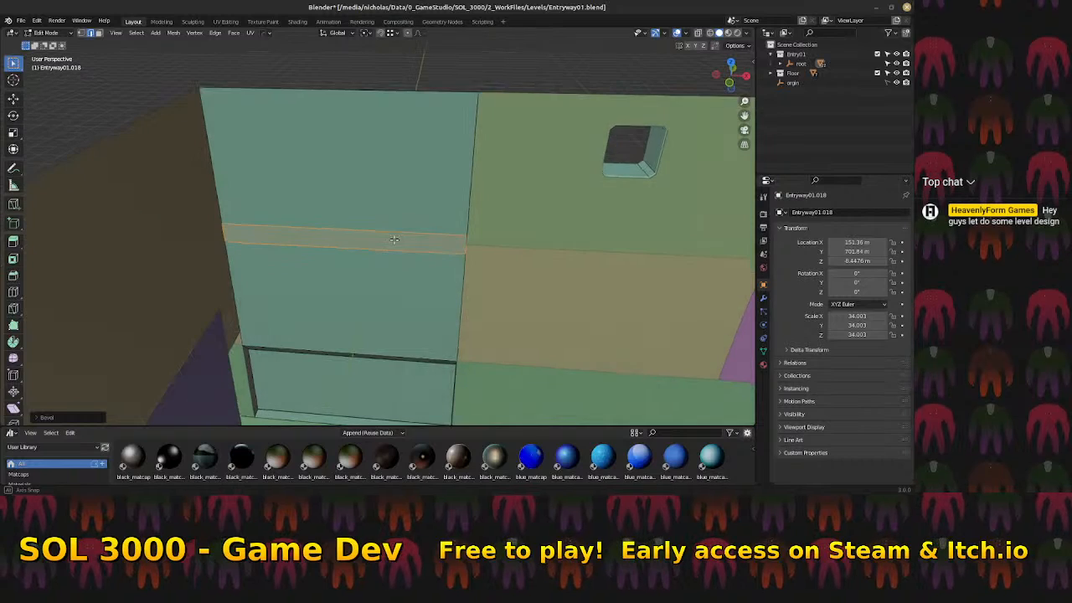
Scale the selected horizontal band across the teal wall panel taller along the global Z axis
scroll(352, 239, "up", 4)
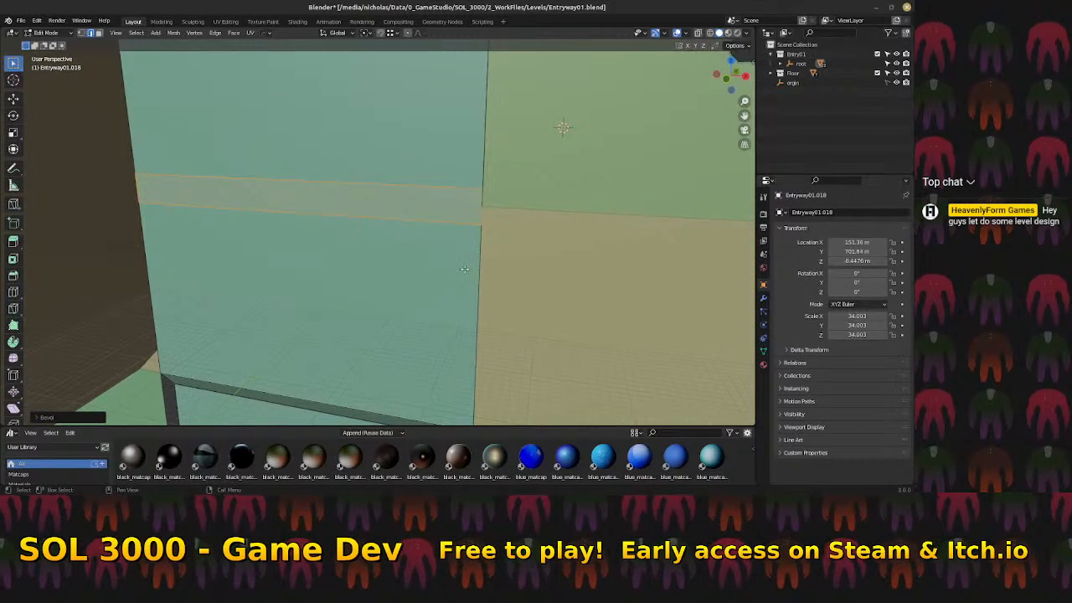
scroll(455, 255, "down", 3)
middle_click_drag(530, 235, 498, 244)
scroll(497, 244, "down", 3)
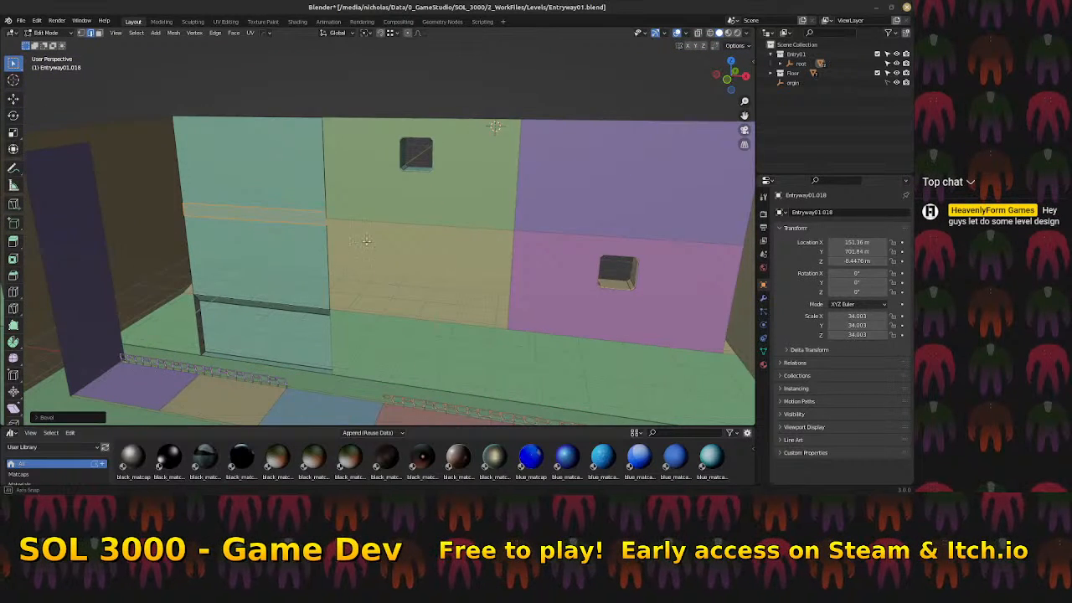
middle_click_drag(369, 241, 360, 243)
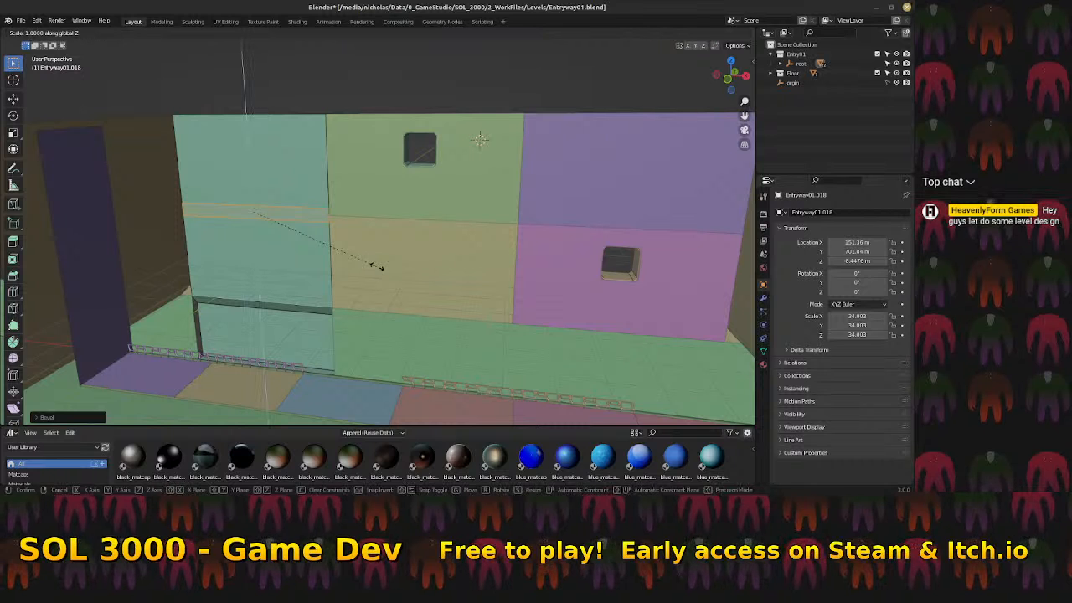
key("z")
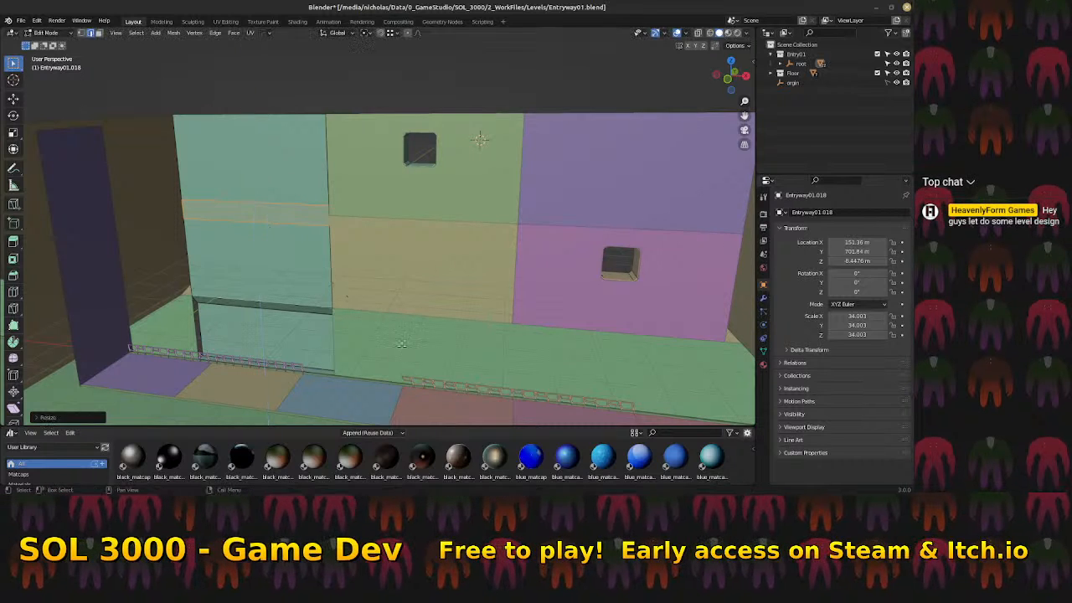
left_click(399, 343)
Extrude the horizontal band about 1.55 m inward into the teal wall panel to form a recess
scroll(358, 245, "up", 3)
scroll(358, 246, "up", 2)
middle_click_drag(400, 235, 318, 244)
scroll(317, 245, "up", 3)
scroll(320, 244, "down", 2)
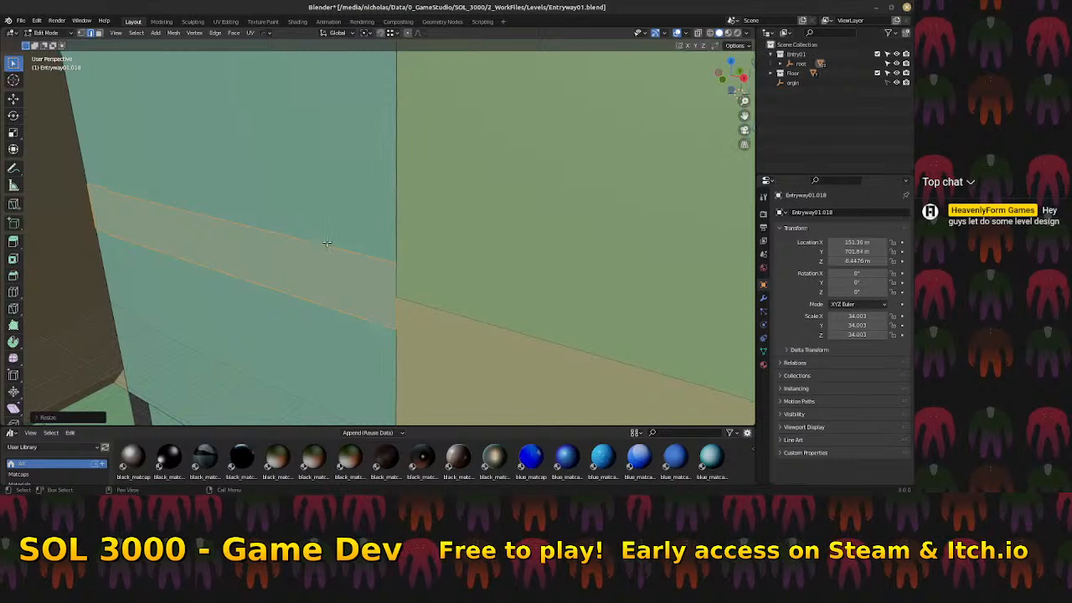
key("e")
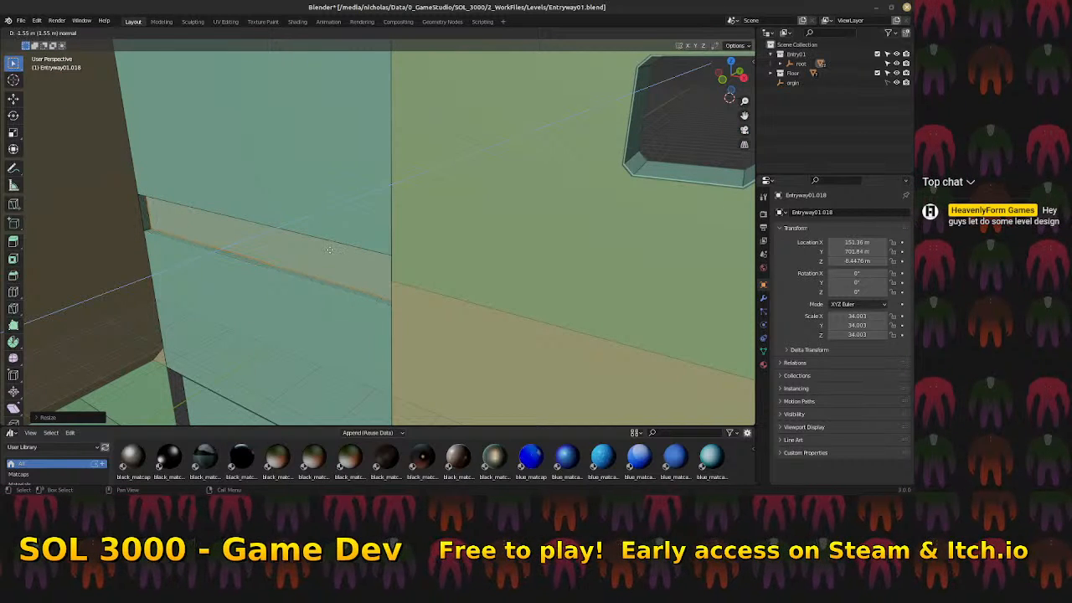
left_click(328, 250)
Add three evenly spaced vertical loop cuts down the teal wall panel
middle_click_drag(327, 248, 542, 247)
scroll(398, 252, "down", 3)
right_click(377, 238)
key("Escape")
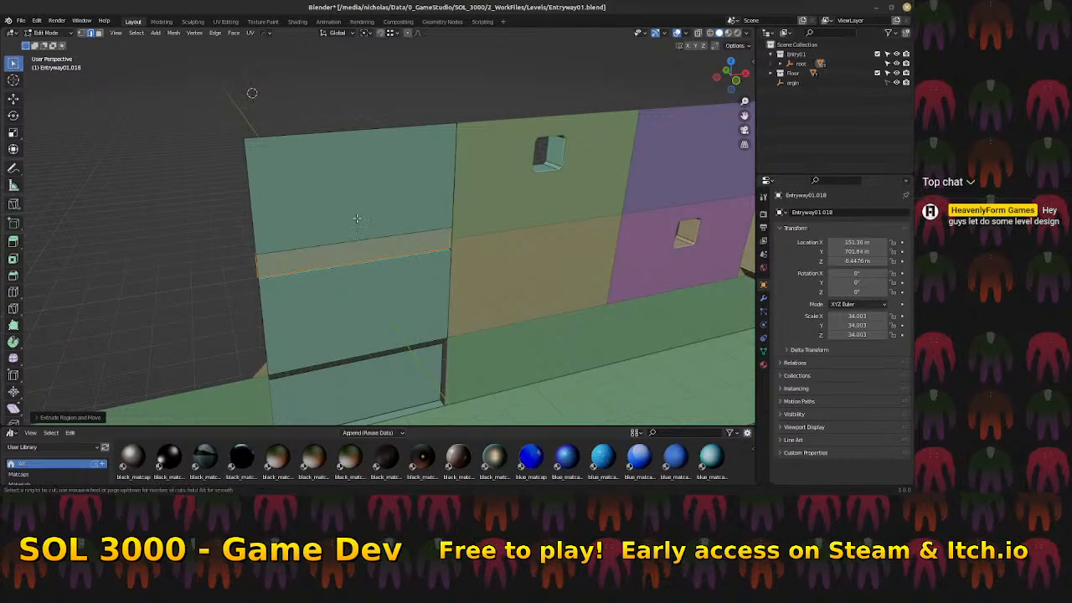
scroll(358, 237, "up", 2)
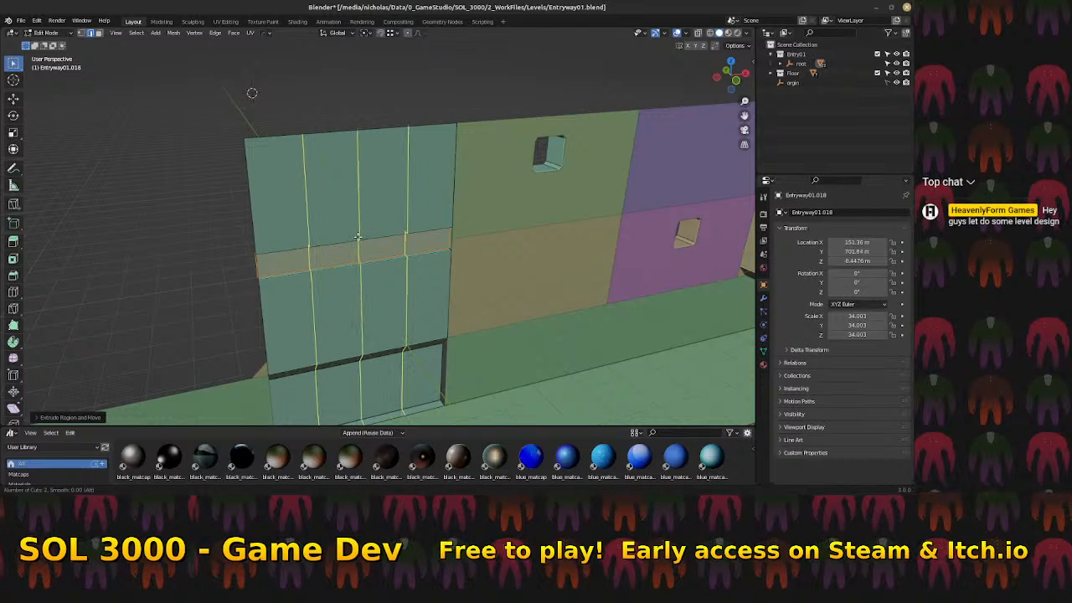
left_click(357, 237)
mouse_move(357, 237)
middle_mouse_down()
mouse_move(391, 224)
mouse_move(346, 230)
middle_mouse_up()
Delete the small side faces at both ends of the recessed band
middle_click_drag(388, 313, 335, 214)
key("ctrl+Tab")
left_click(284, 212)
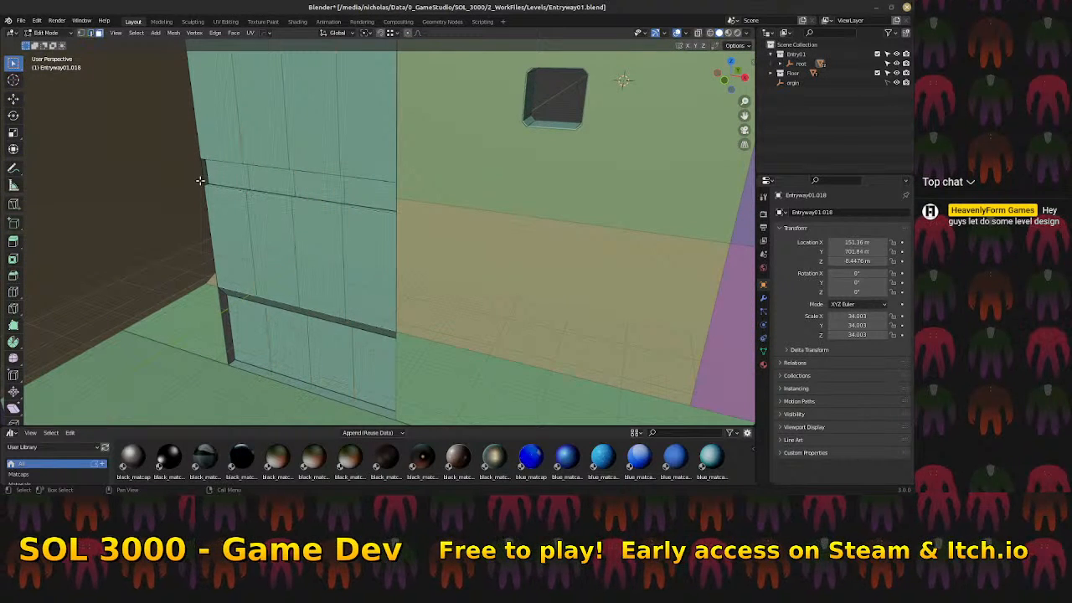
middle_click_drag(204, 173, 443, 189)
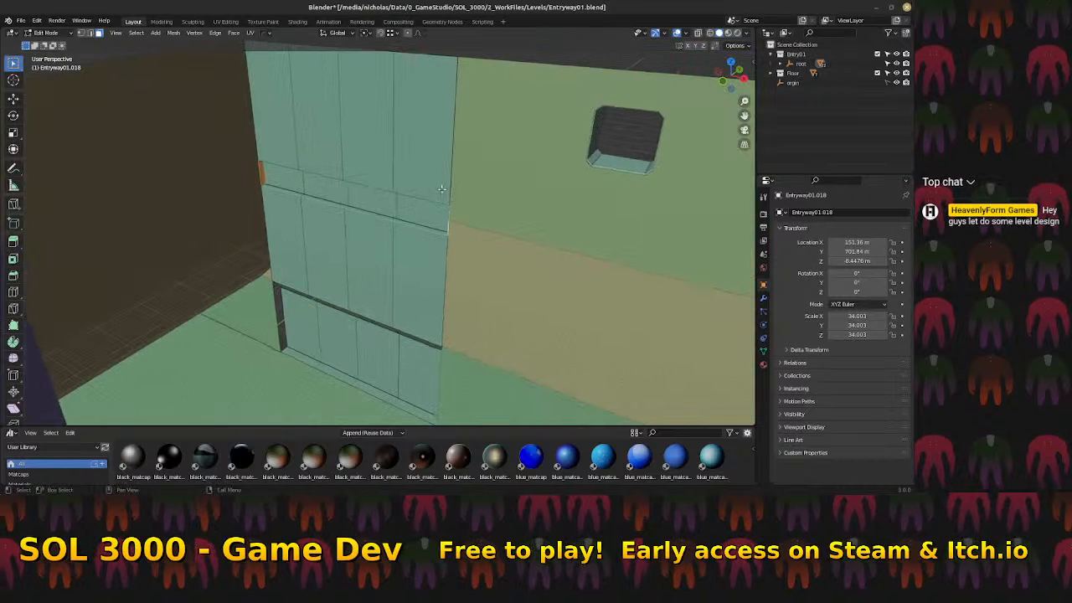
key("x")
left_click(435, 210)
mouse_move(394, 219)
middle_mouse_down()
mouse_move(381, 216)
mouse_move(397, 208)
middle_mouse_up()
left_click(298, 148)
left_click(303, 146)
key("ctrl+Tab")
left_click(318, 151)
middle_click_drag(327, 238, 404, 227)
key("ctrl+Tab")
left_click(299, 223)
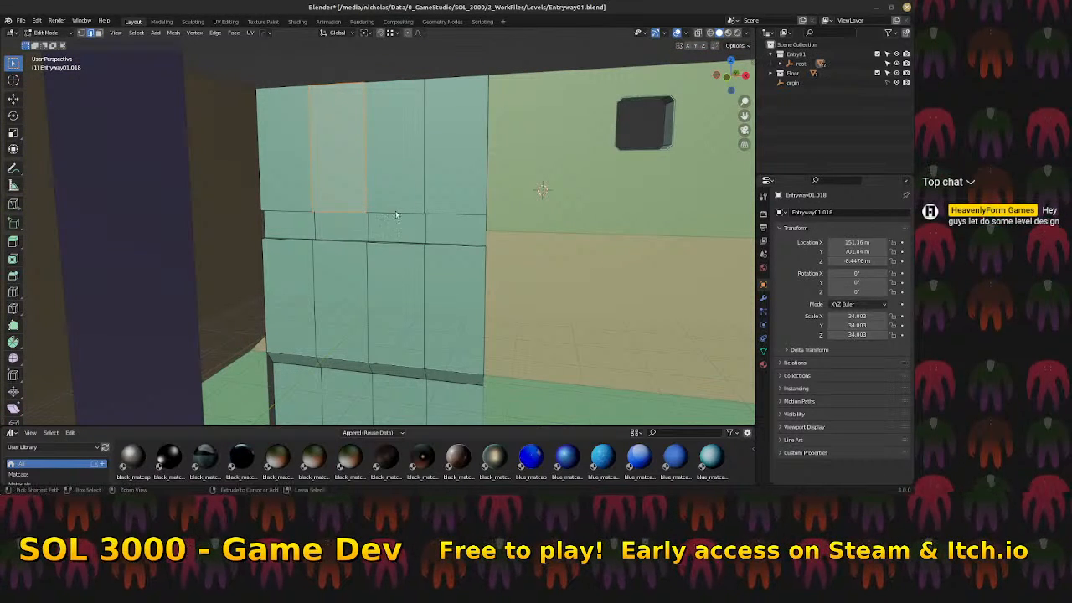
Move the four edges along the top of the recessed band upward to make the recess's upper side slope
key("ctrl+Tab")
left_click(385, 209)
left_click(392, 209)
left_click(452, 210, "shift")
left_click(336, 199, "shift")
left_click(296, 201, "shift")
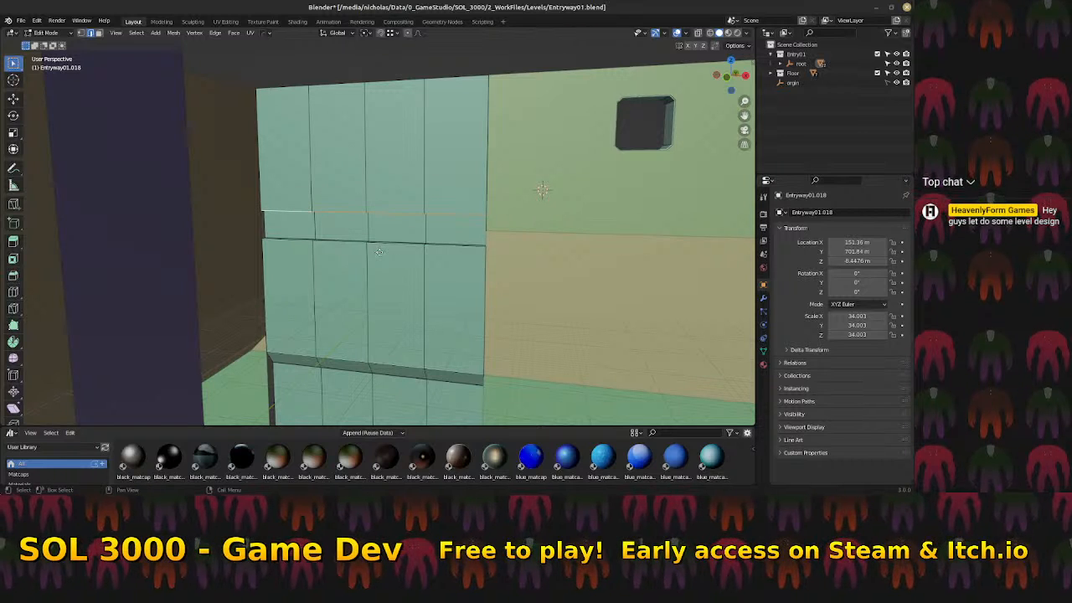
key("g")
left_click(378, 243)
Extrude the teal wall panel's top edges across the room to the opposite side as a ceiling strip
middle_click_drag(379, 243, 293, 311)
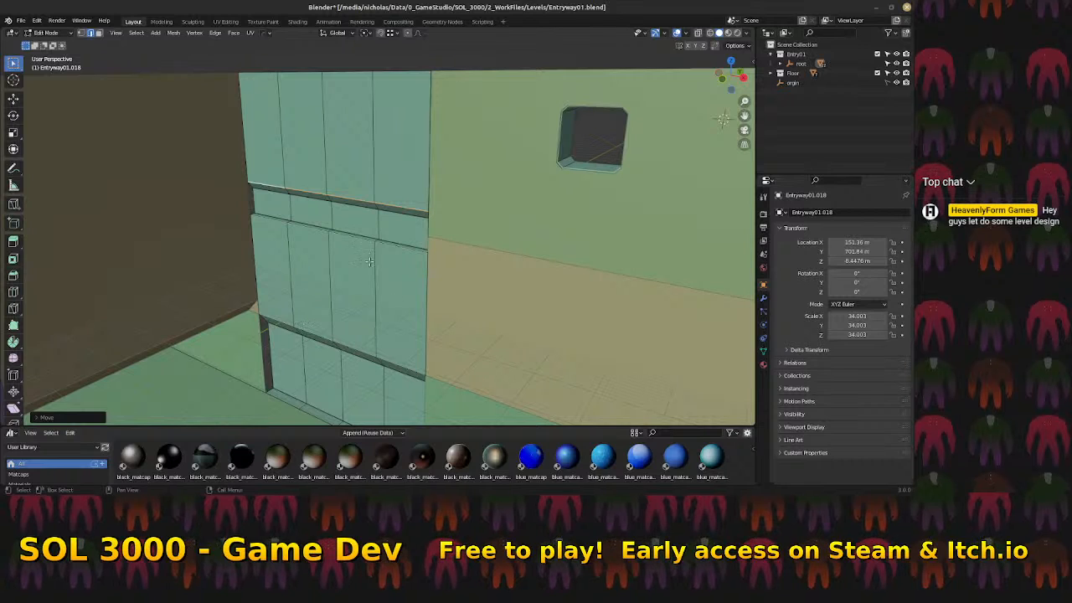
middle_click_drag(378, 166, 362, 151)
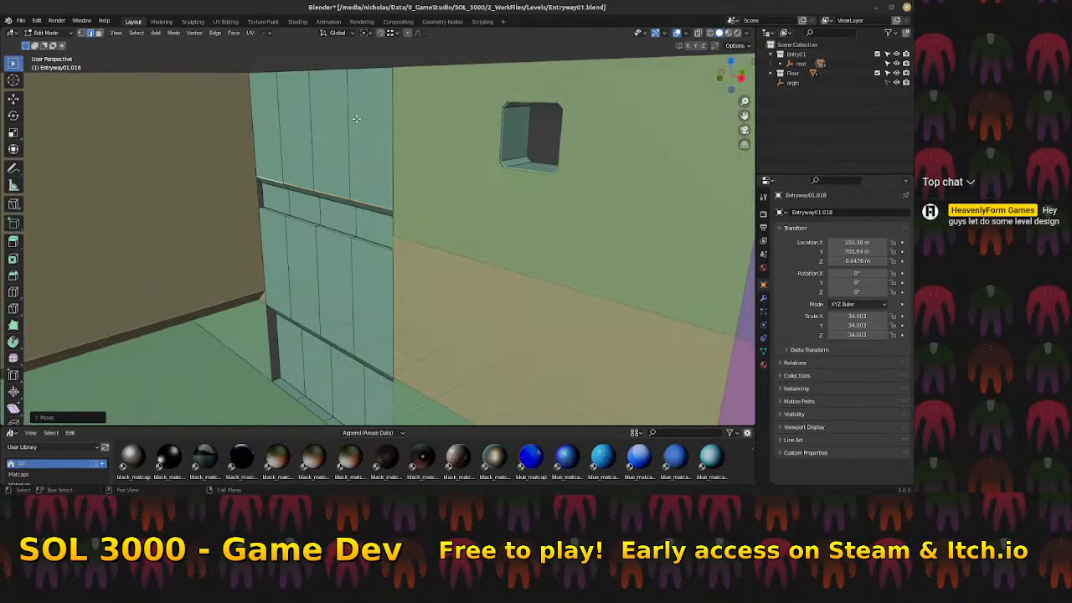
middle_click_drag(420, 126, 455, 163)
scroll(445, 144, "down", 3)
scroll(446, 144, "down", 2)
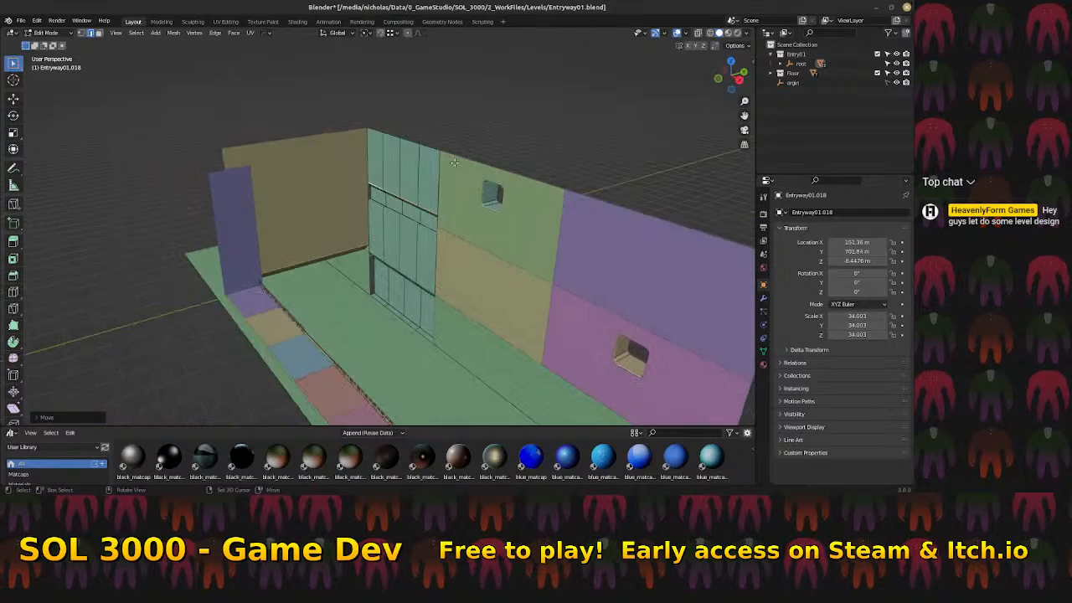
scroll(429, 143, "up", 3)
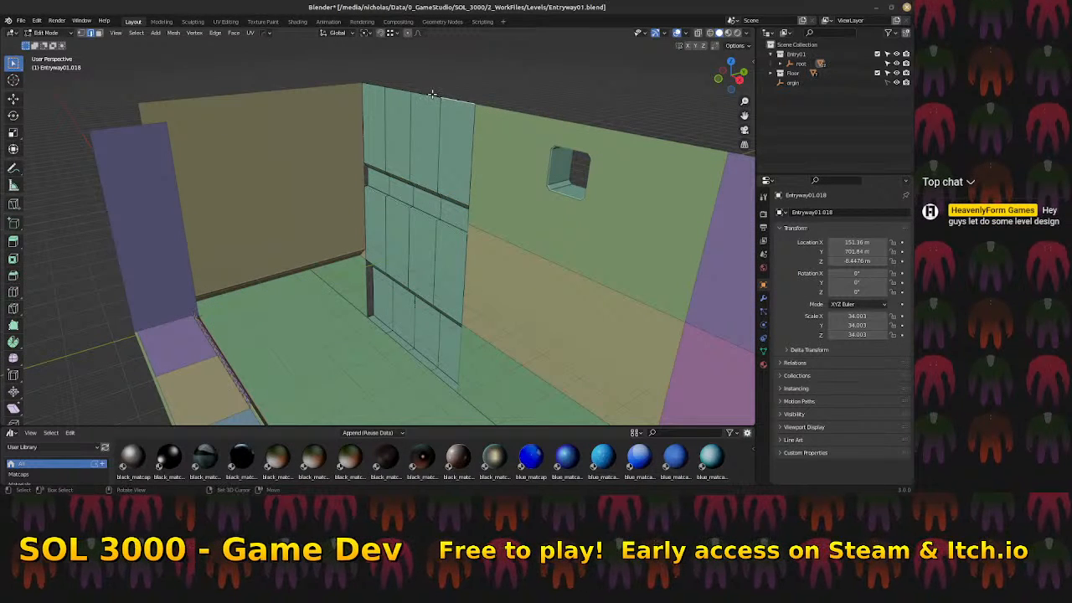
middle_click_drag(379, 85, 457, 135)
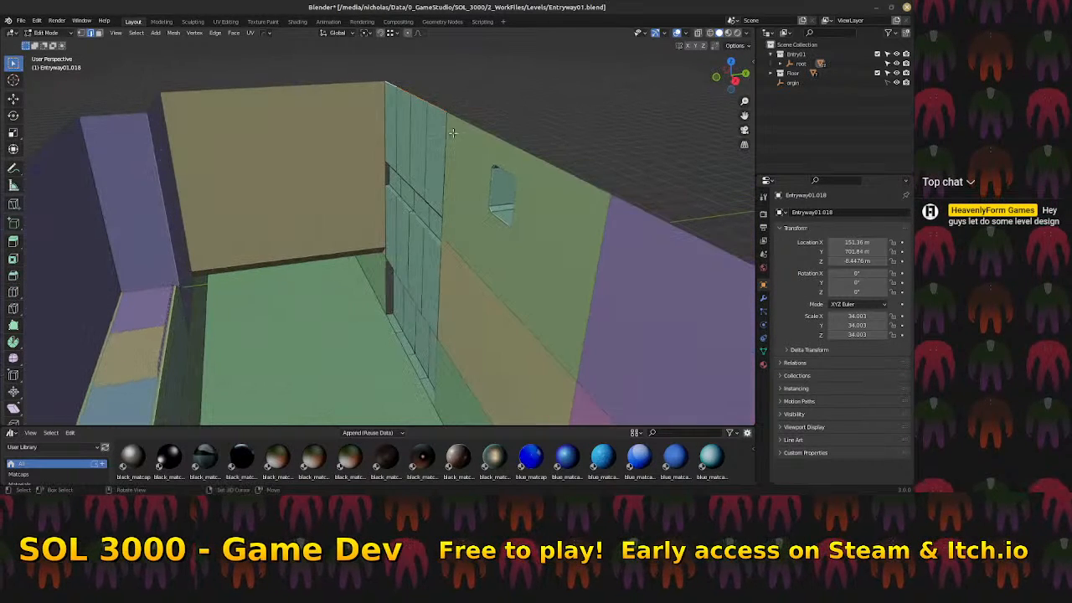
key("e")
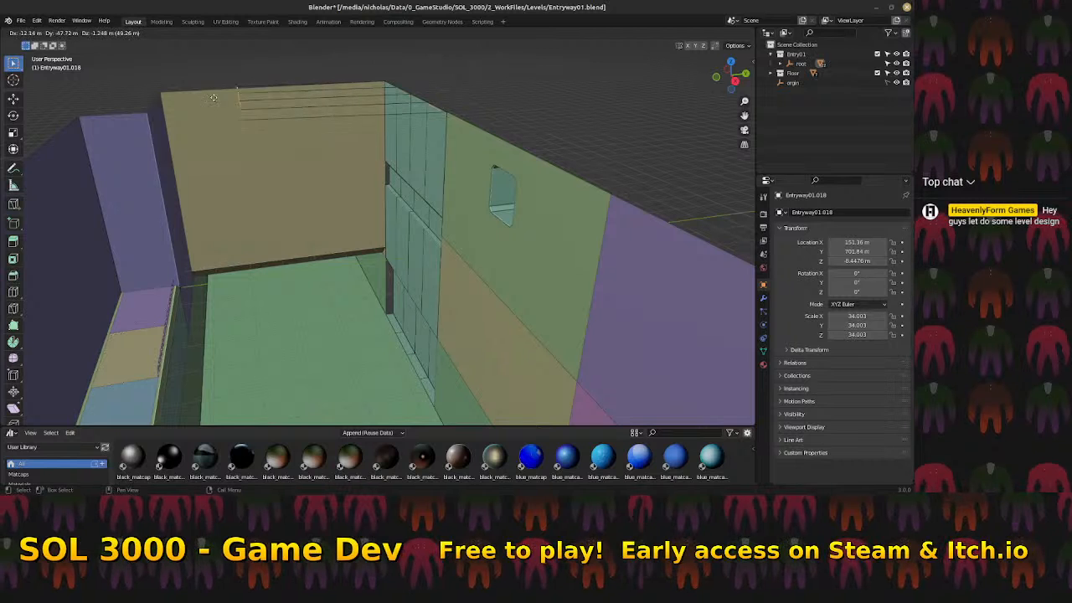
left_click(178, 100, "ctrl")
Bevel the edge loop between the teal wall panel and the ceiling strip with one segment, about 0.166 m wide
middle_click_drag(344, 108, 397, 105)
left_click(398, 104)
left_click(395, 108, "alt")
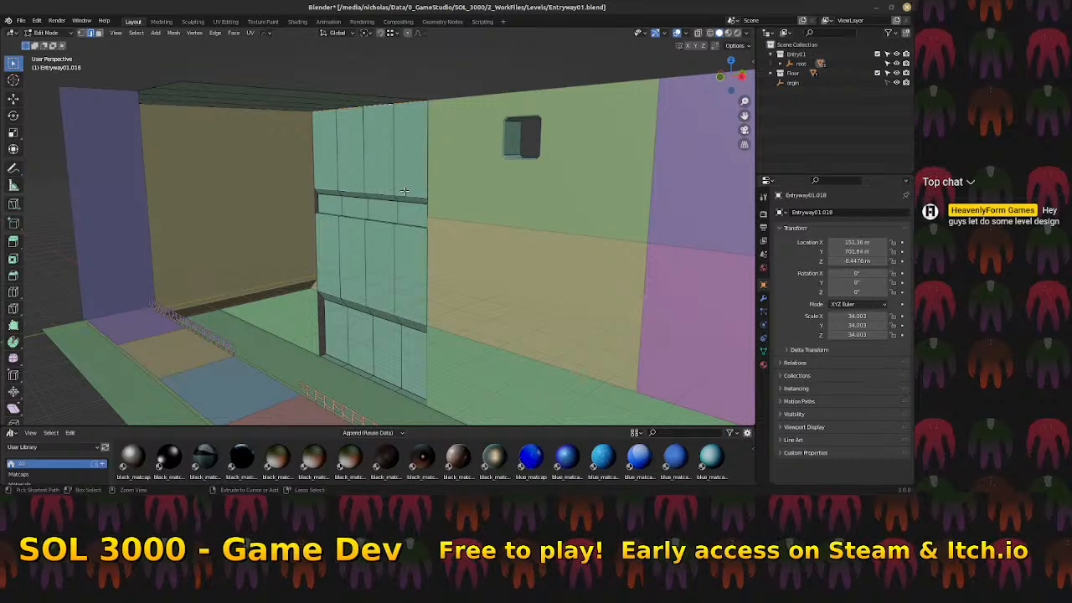
key("ctrl+b")
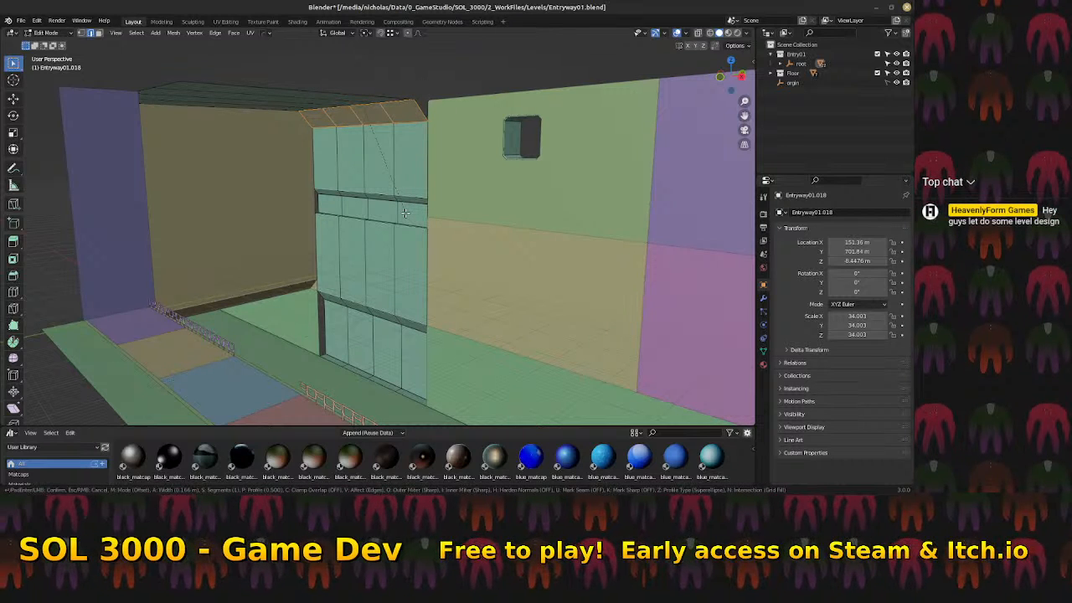
left_click(404, 213)
Select the three vertical edge loops that divide the teal wall panel
middle_click_drag(405, 213, 356, 109)
scroll(368, 117, "up", 2)
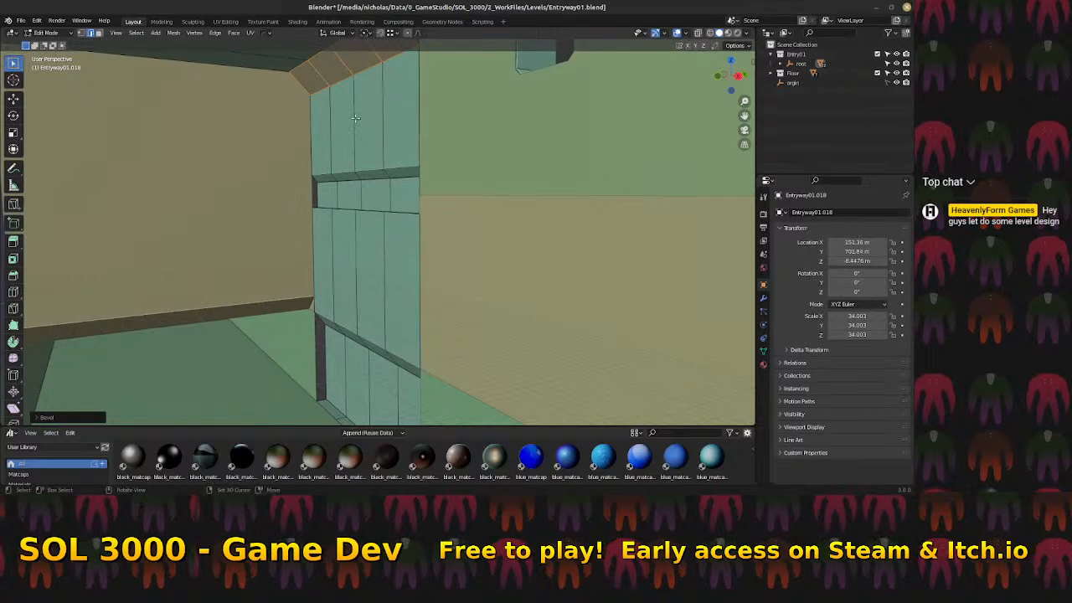
scroll(379, 127, "up", 2)
scroll(379, 126, "down", 2)
middle_click_drag(379, 126, 356, 104)
left_click(372, 98)
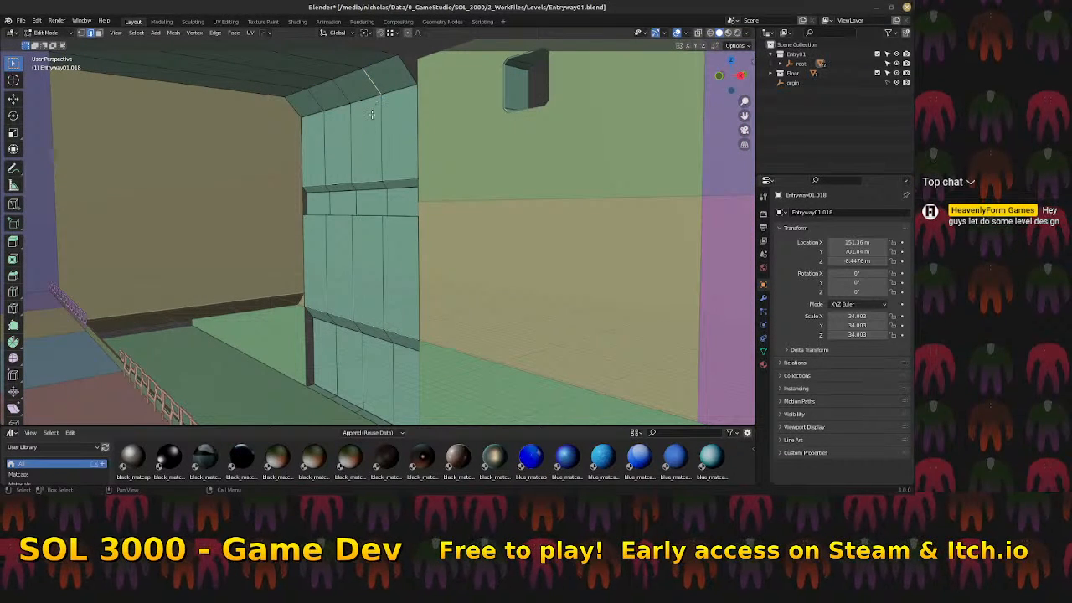
mouse_move(371, 137)
middle_mouse_down()
mouse_move(367, 149)
mouse_move(370, 120)
middle_mouse_up()
left_click(380, 110)
middle_click_drag(401, 192, 402, 170, "shift")
left_click(387, 166, "alt")
left_click(350, 120, "alt+shift")
left_click(332, 117, "alt+shift")
Deselect the parts of the three loops that run over the ceiling strip and its bevel
middle_click_drag(351, 127, 368, 188, "shift")
left_click(314, 131, "shift")
left_click(314, 145, "shift")
left_click(311, 165, "shift")
left_click(360, 170, "shift")
left_click(404, 155, "shift")
left_click(357, 173, "shift")
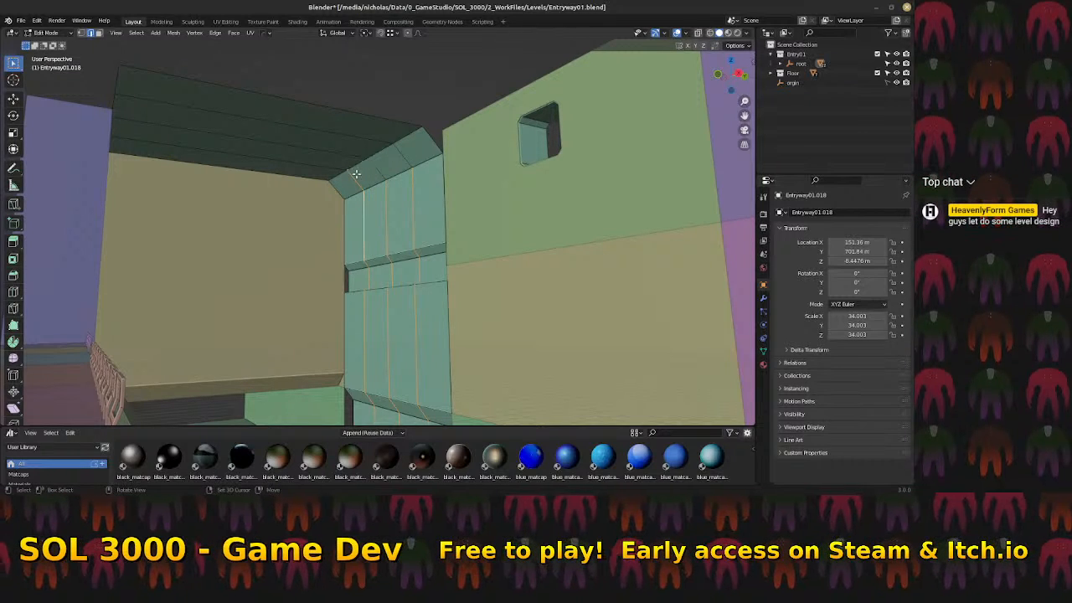
Exclude the loop segments at the floor and bevel the three vertical edge lines into narrow strips about 0.033 m wide
middle_click_drag(418, 188, 407, 319)
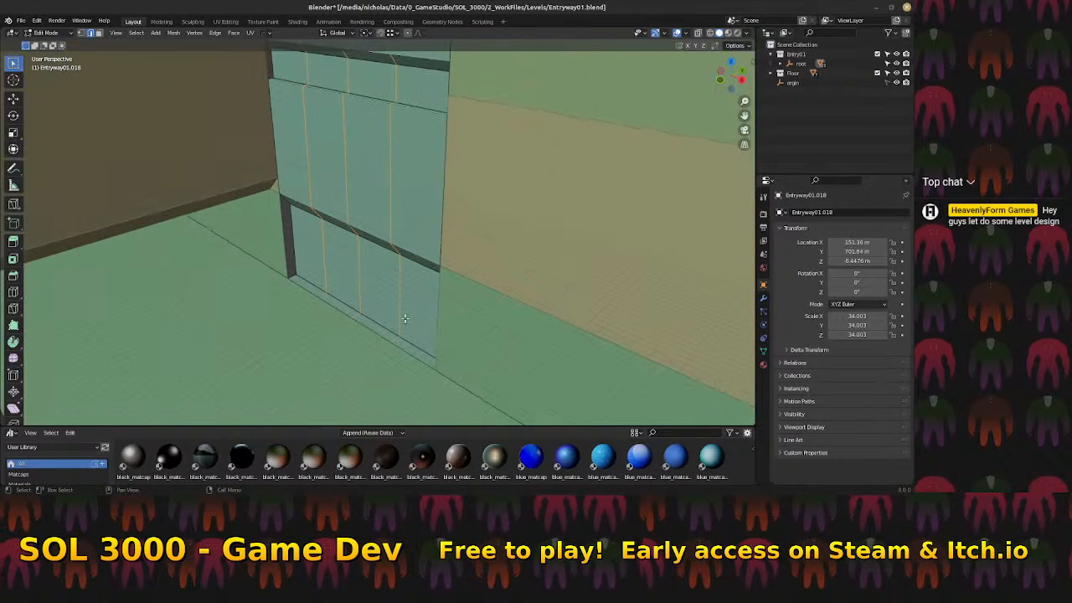
left_click(324, 298, "shift")
left_click(318, 294, "shift")
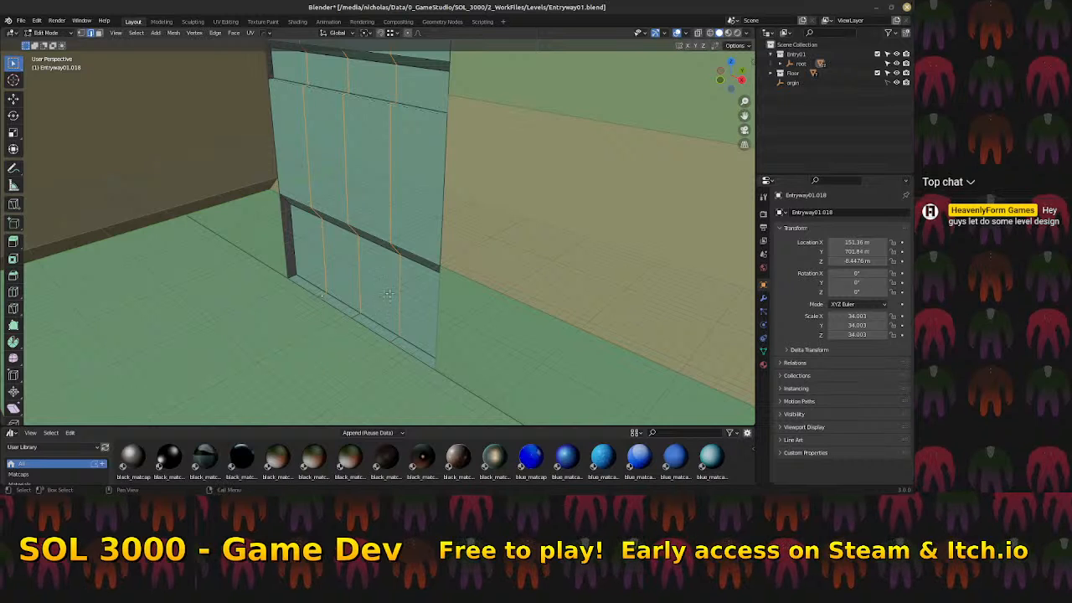
middle_click_drag(414, 286, 412, 281)
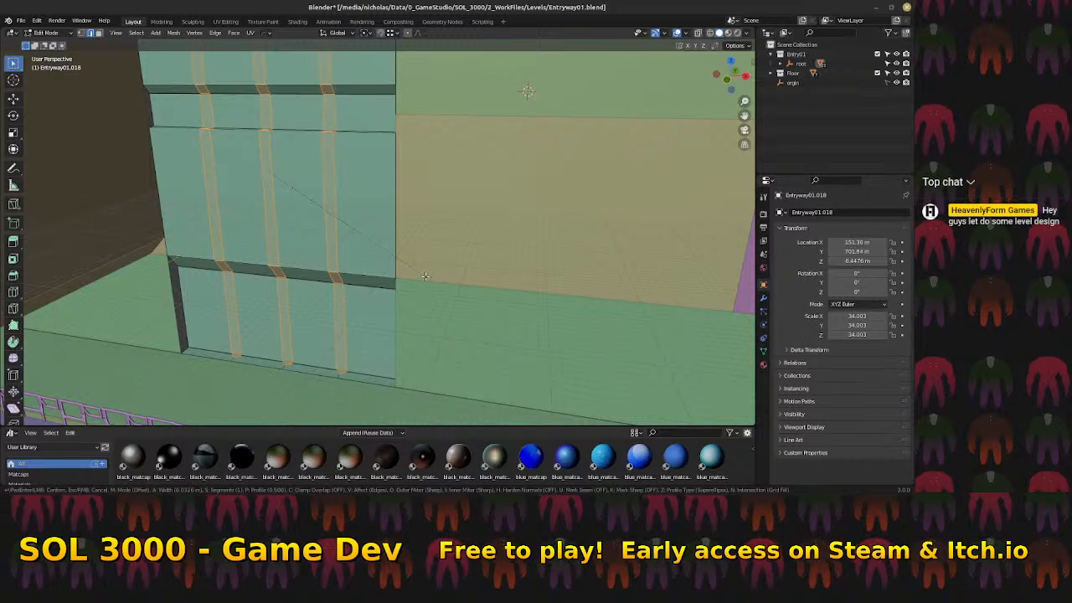
left_click(425, 276)
Deselect the strips' small tips at the ceiling bevel and switch the strip selection to faces
middle_click_drag(434, 262, 374, 261)
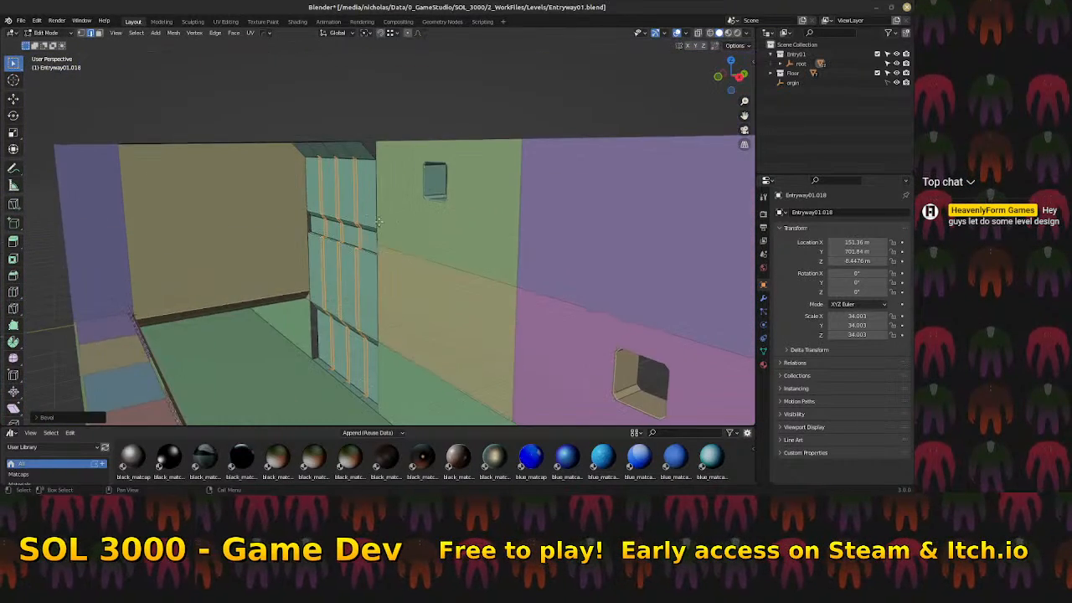
scroll(361, 189, "up", 3)
scroll(354, 168, "up", 1)
mouse_move(356, 171)
middle_mouse_down("shift")
mouse_move(363, 236)
mouse_move(362, 179)
middle_mouse_up("shift")
scroll(364, 236, "up", 4)
left_click(343, 69, "shift")
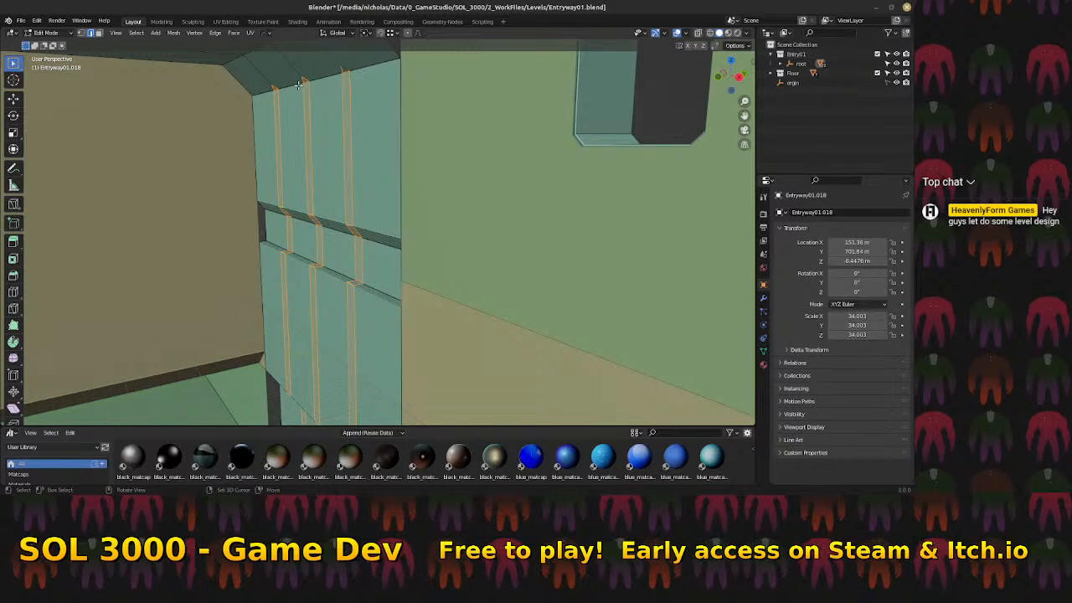
key("ctrl+Tab")
left_click(278, 103, "shift")
key("ctrl+z")
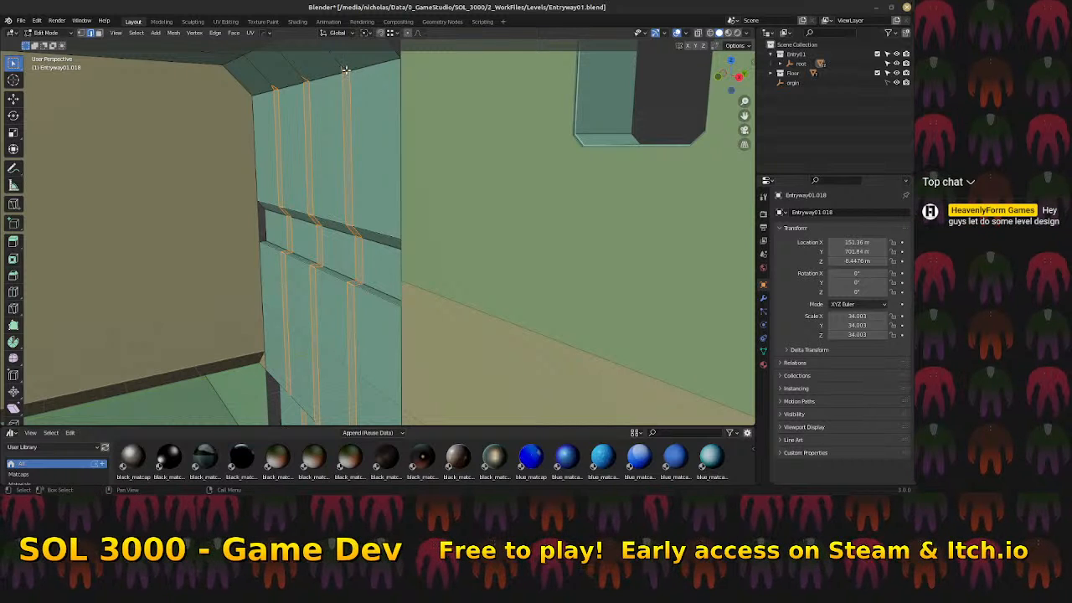
key("ctrl+Tab")
left_click(336, 73)
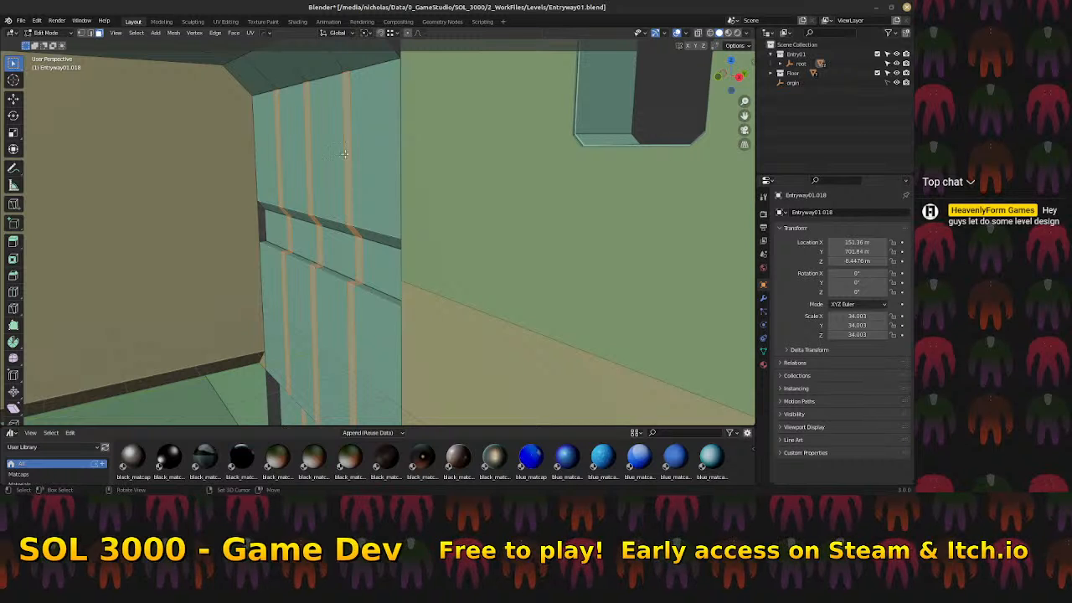
Extrude the three vertical strips outward from the teal wall panel to form protruding ribs
middle_click_drag(371, 196, 403, 218)
key("e")
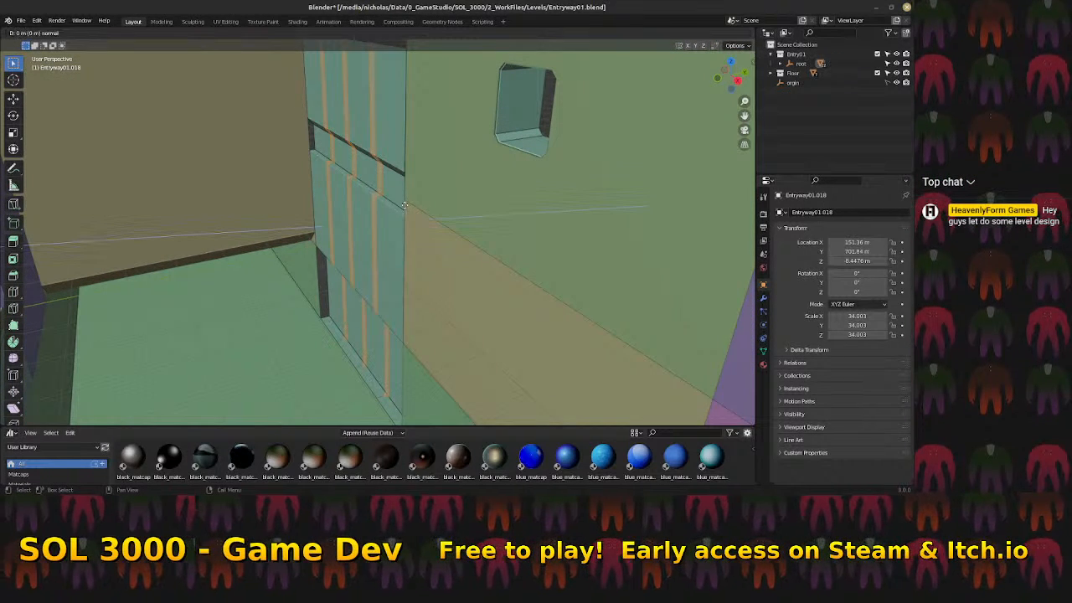
left_click(369, 225)
middle_click_drag(369, 224, 351, 205)
scroll(457, 224, "down", 4)
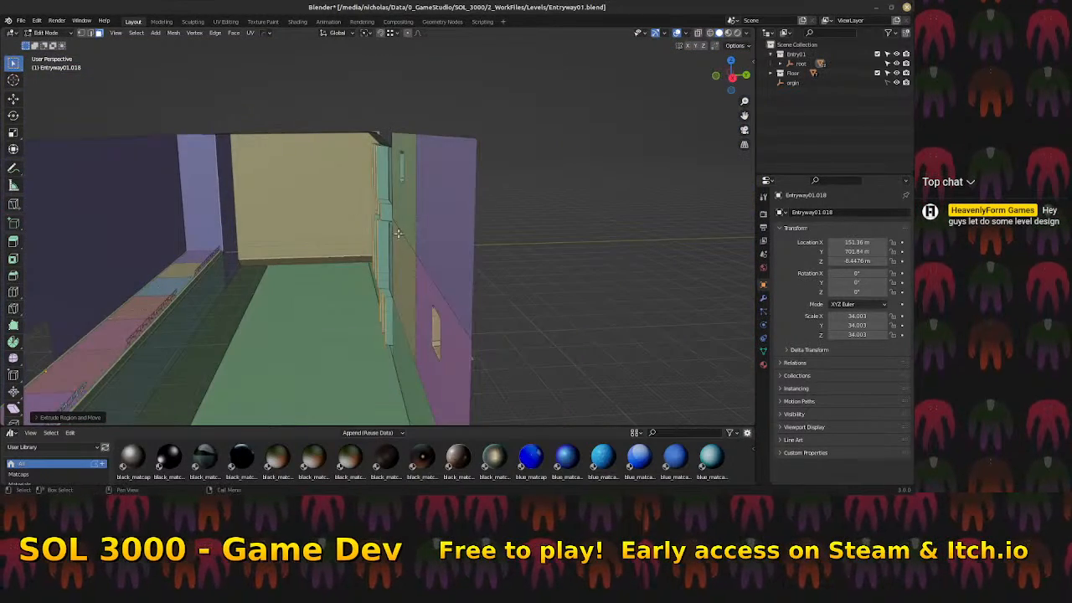
scroll(401, 235, "up", 9)
scroll(402, 211, "down", 5)
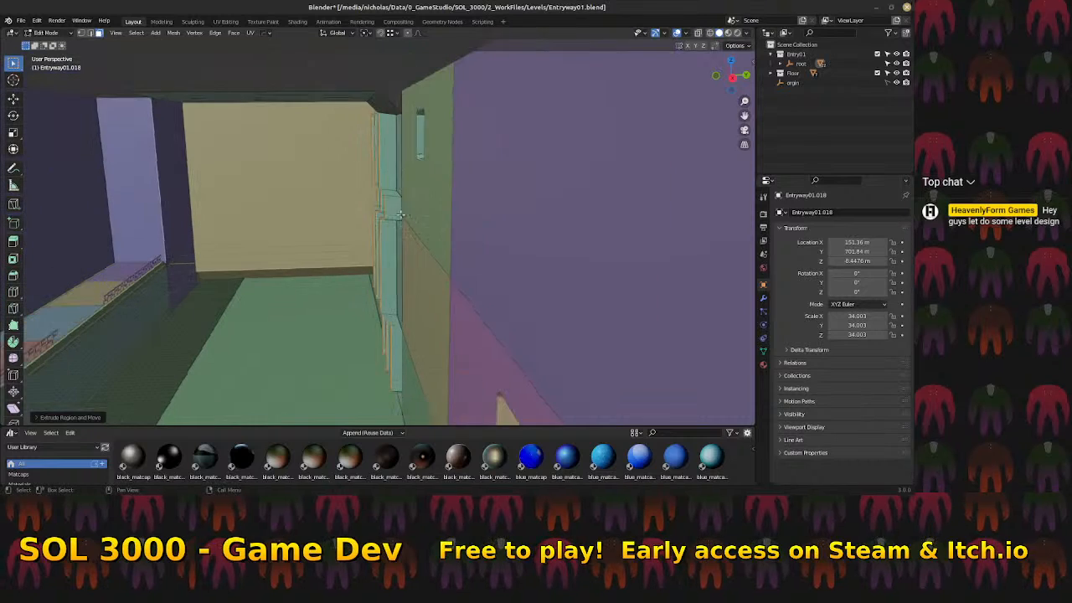
middle_click_drag(374, 265, 348, 233)
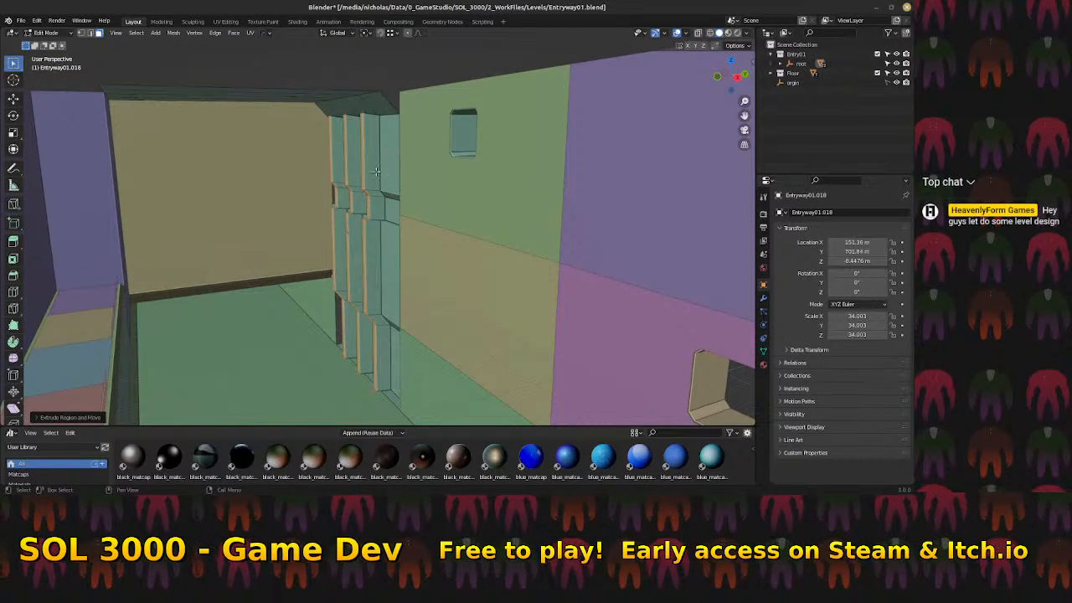
middle_click_drag(369, 172, 459, 172)
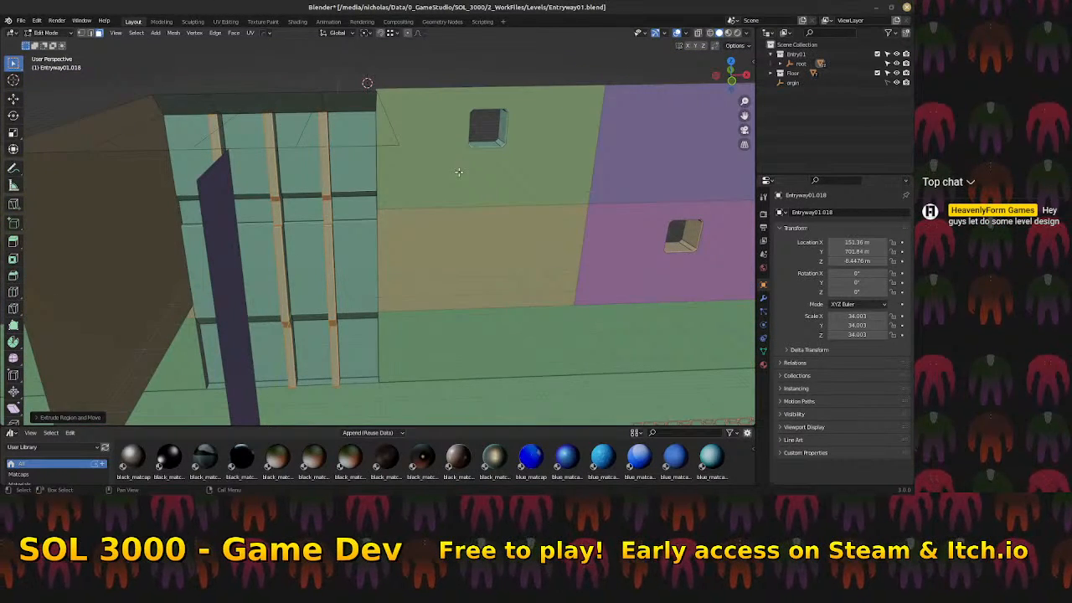
Switch to edge selection and select the ribs' inner step edges at the lower side of the recessed band
key("KP_7")
middle_click_drag(410, 144, 419, 199)
left_click(411, 193)
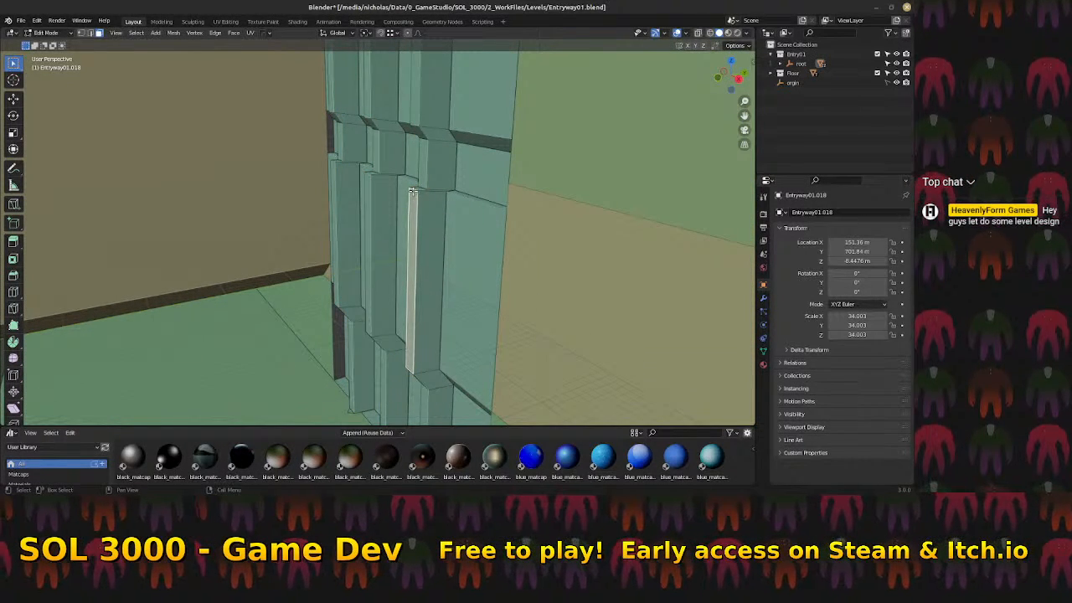
key("ctrl+Tab")
left_click(401, 184)
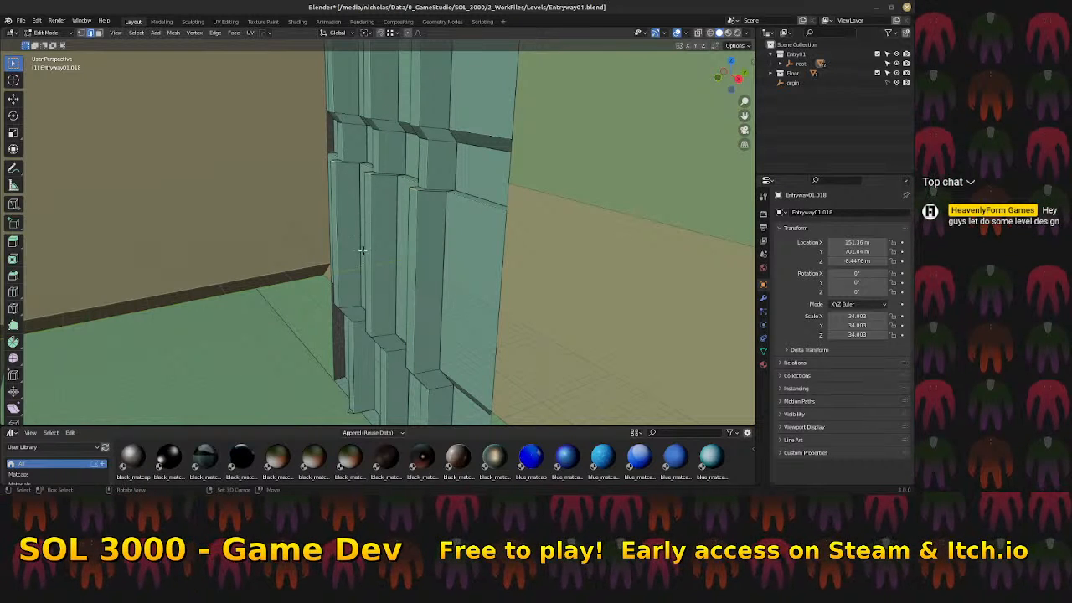
Try to move the selected rib edges vertically along the global Z axis
key("g")
key("z")
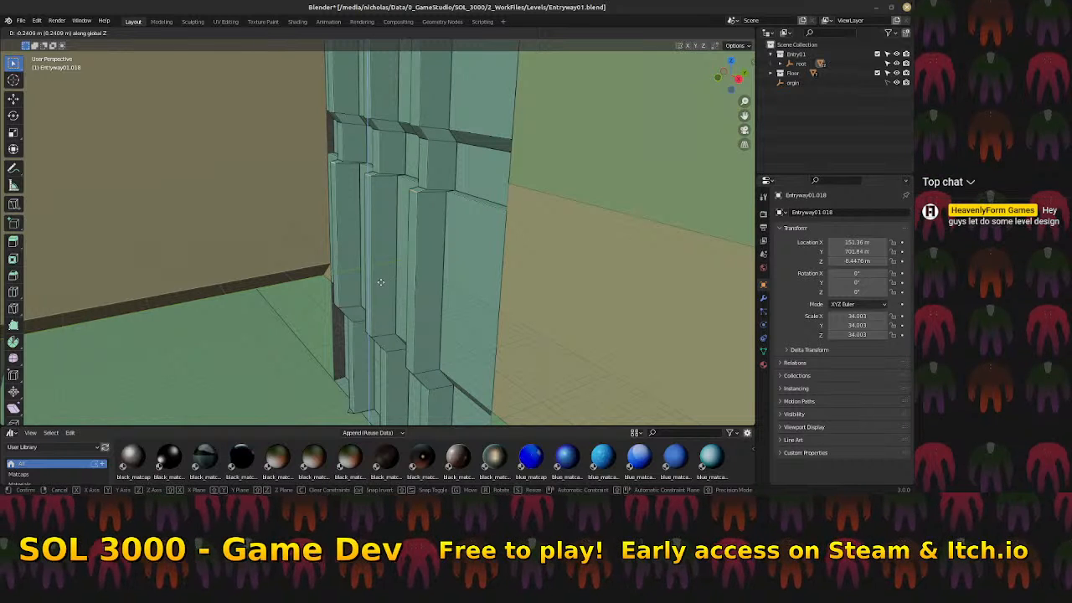
left_click(381, 282)
Move the ribs' step edges below the recessed band up about 1.58 m along global Z to slope the transitions
left_click(425, 183)
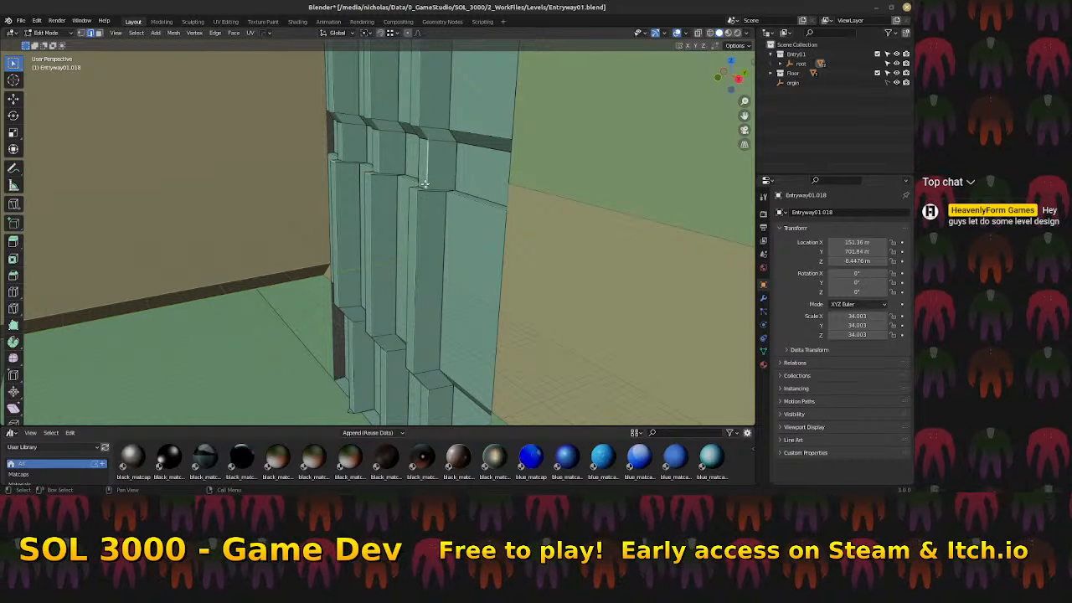
left_click(423, 187)
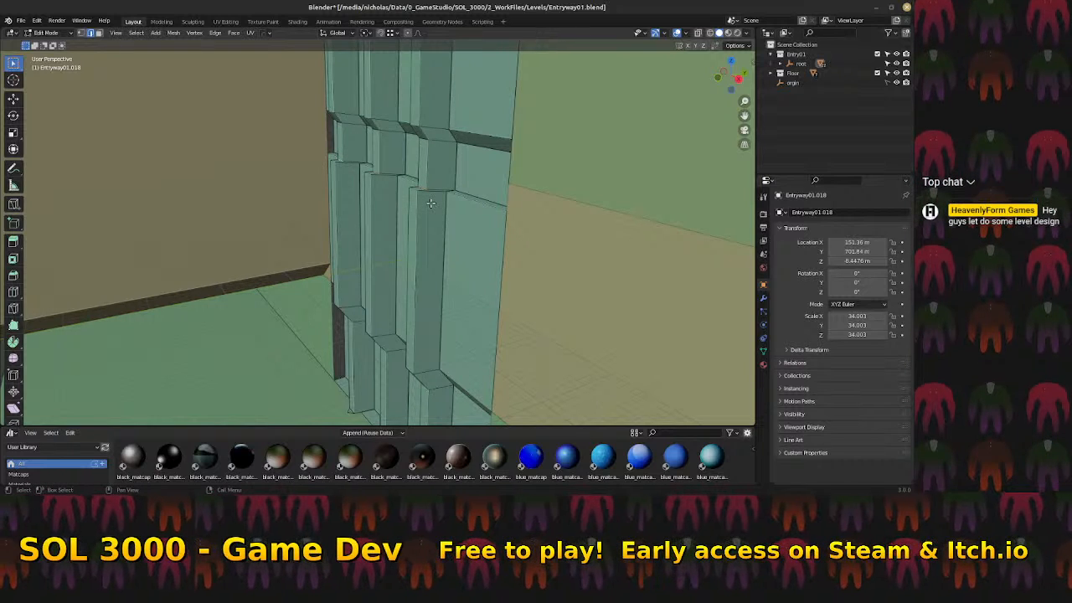
key("g")
key("z")
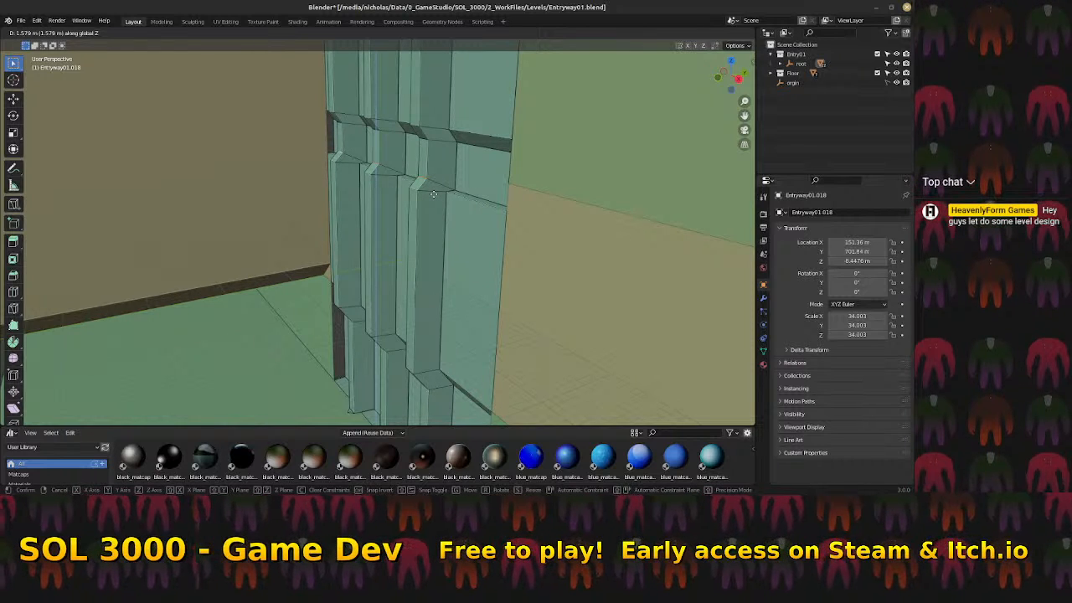
left_click(434, 194)
Switch to face selection at the upper ends of the ribs beneath the sloped ceiling bevel
middle_click_drag(448, 193, 408, 193)
scroll(410, 192, "down", 2)
middle_click_drag(411, 192, 335, 196)
middle_click_drag(411, 243, 388, 223)
middle_click_drag(398, 344, 330, 260, "shift")
scroll(352, 226, "down", 2)
middle_click_drag(367, 104, 350, 132, "shift")
scroll(335, 125, "up", 3)
middle_click_drag(317, 59, 303, 125, "shift")
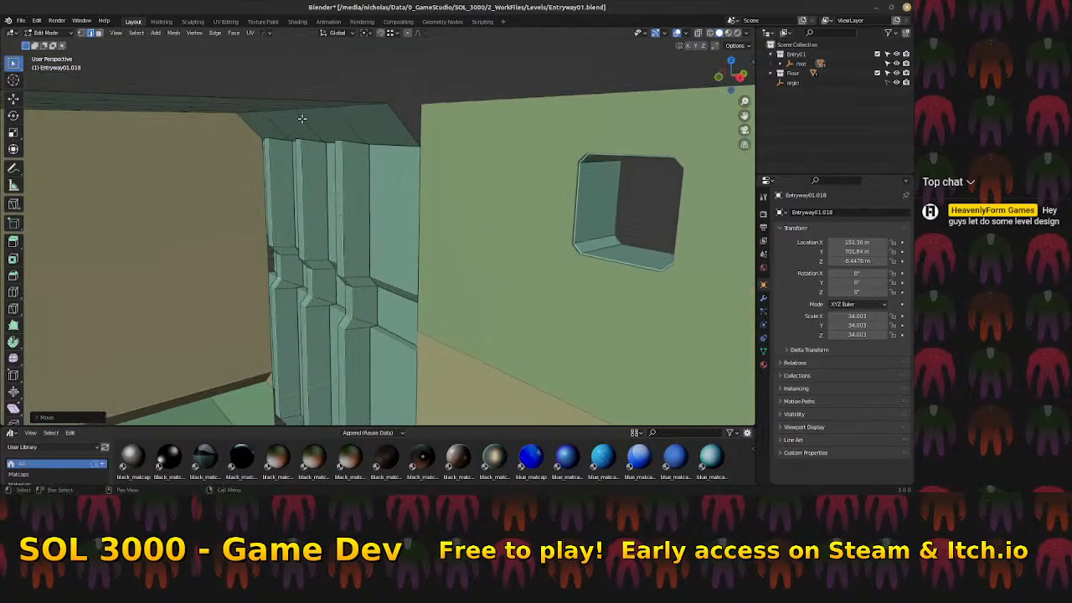
middle_click_drag(371, 140, 353, 149)
left_click(350, 141)
key("ctrl+Tab")
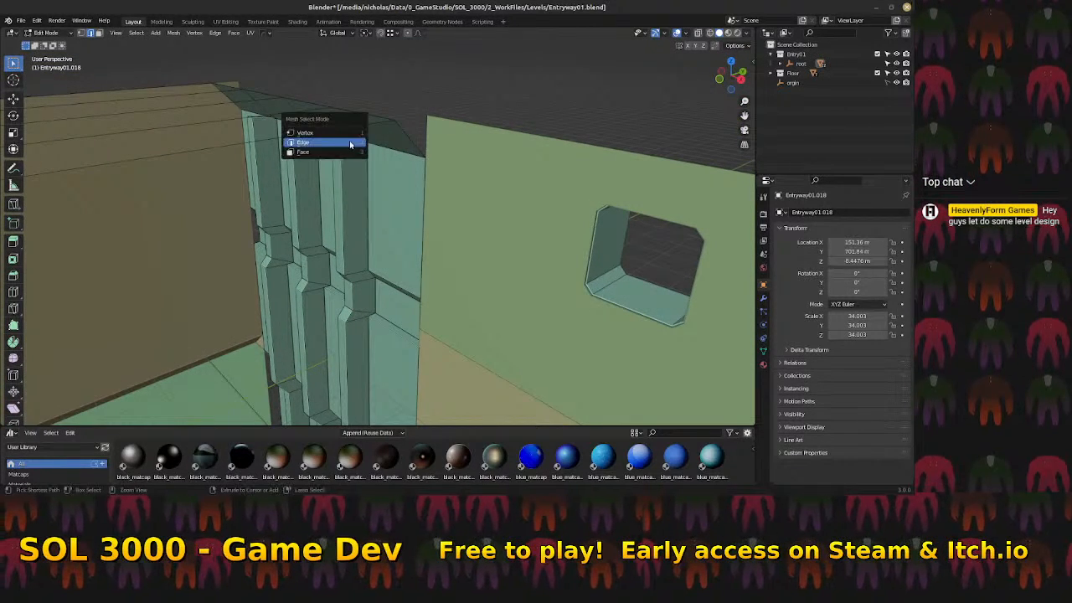
left_click(330, 152)
left_click(348, 139)
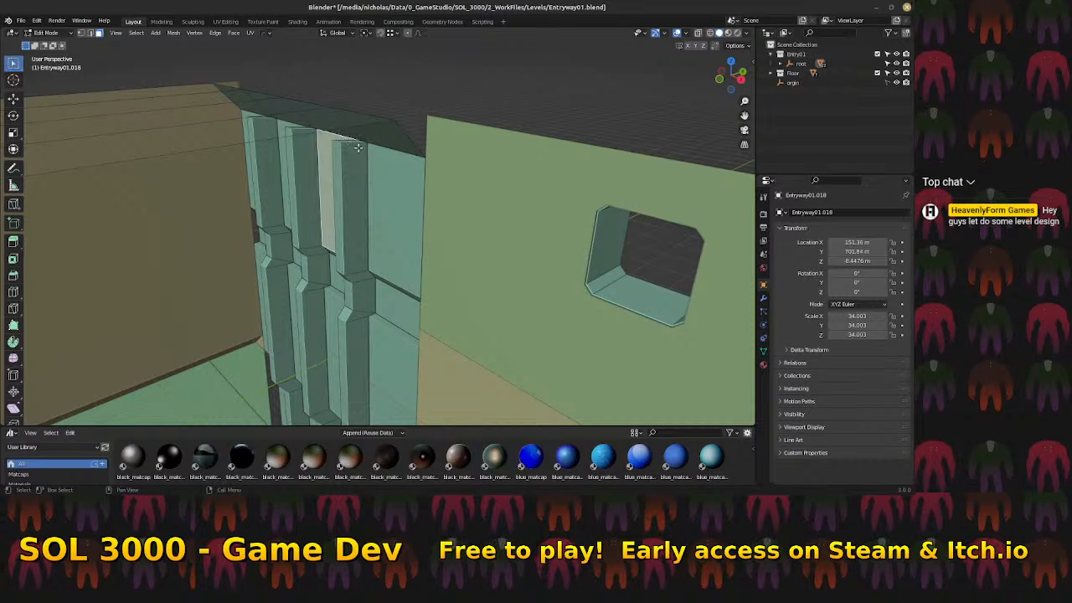
left_click(352, 141)
Select all faces of the sloped bevel above the ribs together with the adjoining ceiling strip faces
middle_click_drag(400, 151, 305, 134)
left_click(392, 128)
left_click(335, 132, "shift")
left_click(279, 142, "shift")
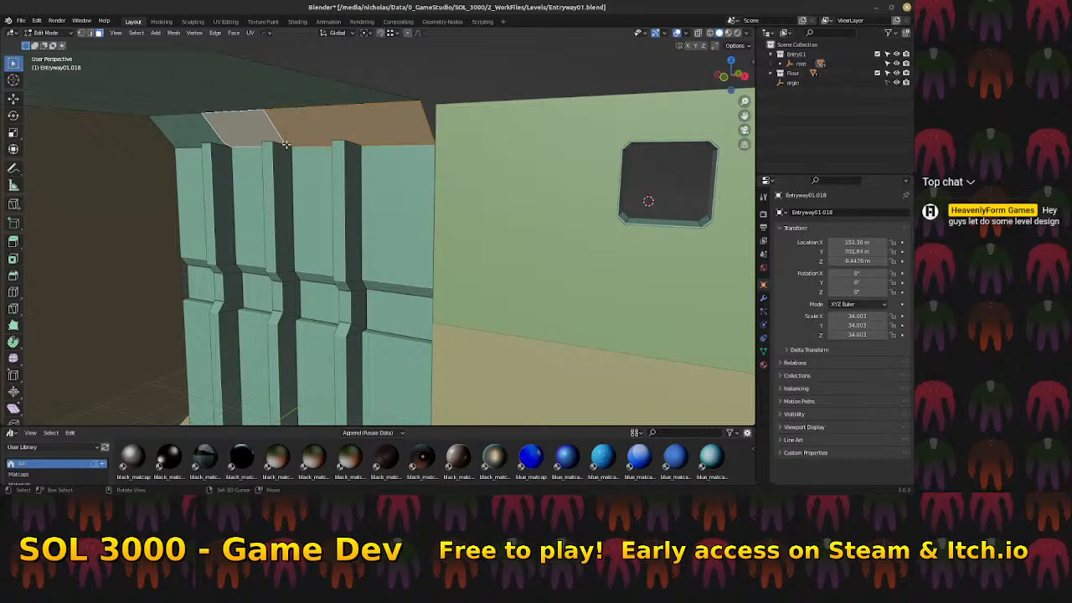
left_click(286, 144, "shift")
left_click(212, 144, "shift")
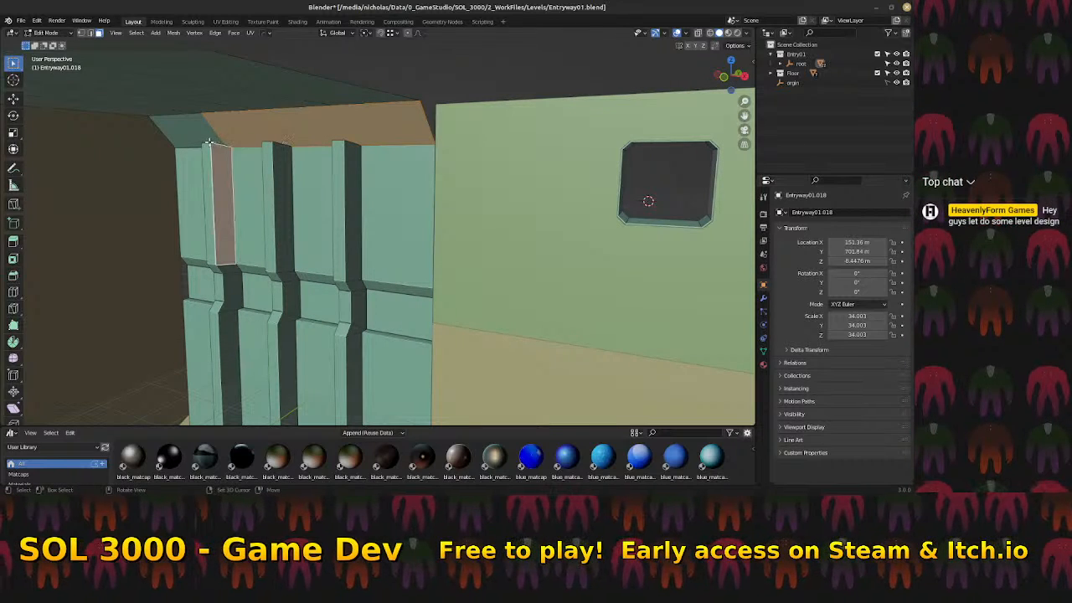
left_click(222, 143, "shift")
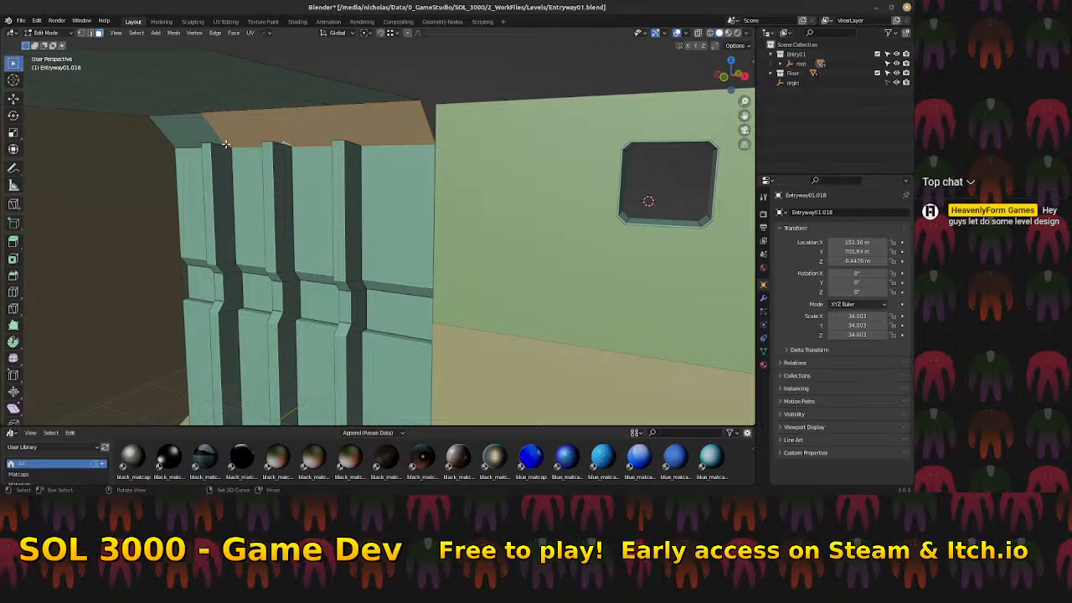
left_click(200, 123, "shift")
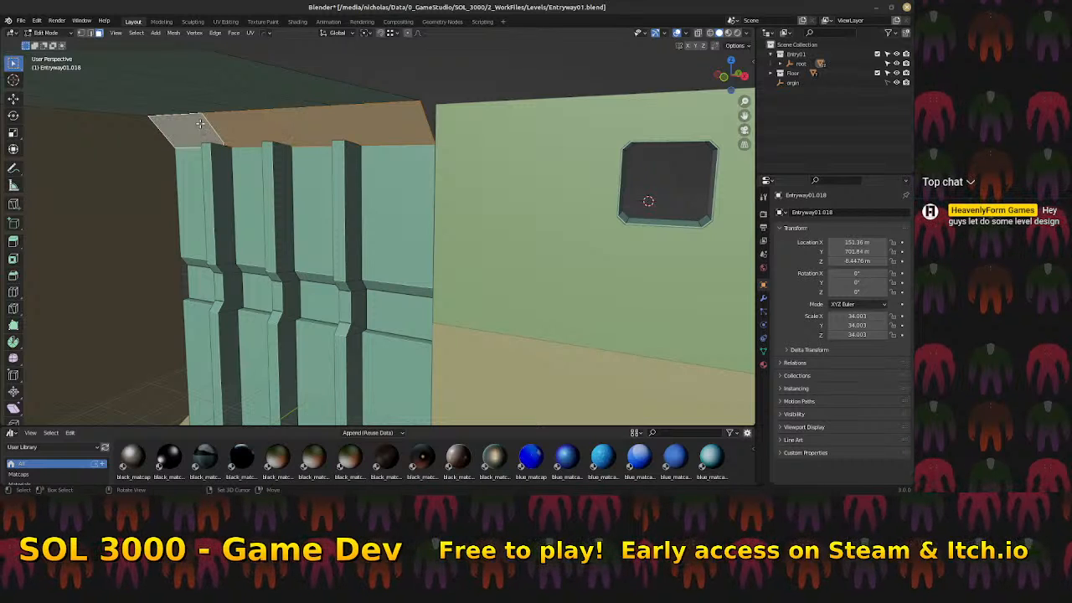
left_click(121, 102, "shift")
left_click(220, 77, "shift")
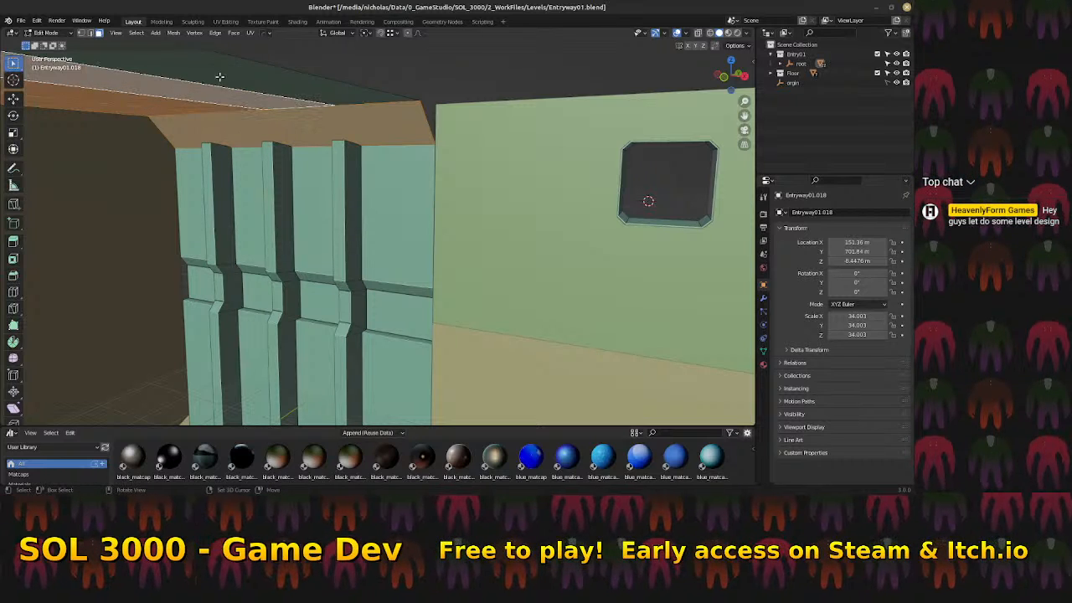
Separate the selected bevel and ceiling faces into their own object and resume editing the ribbed wall mesh
middle_click_drag(342, 184, 395, 223)
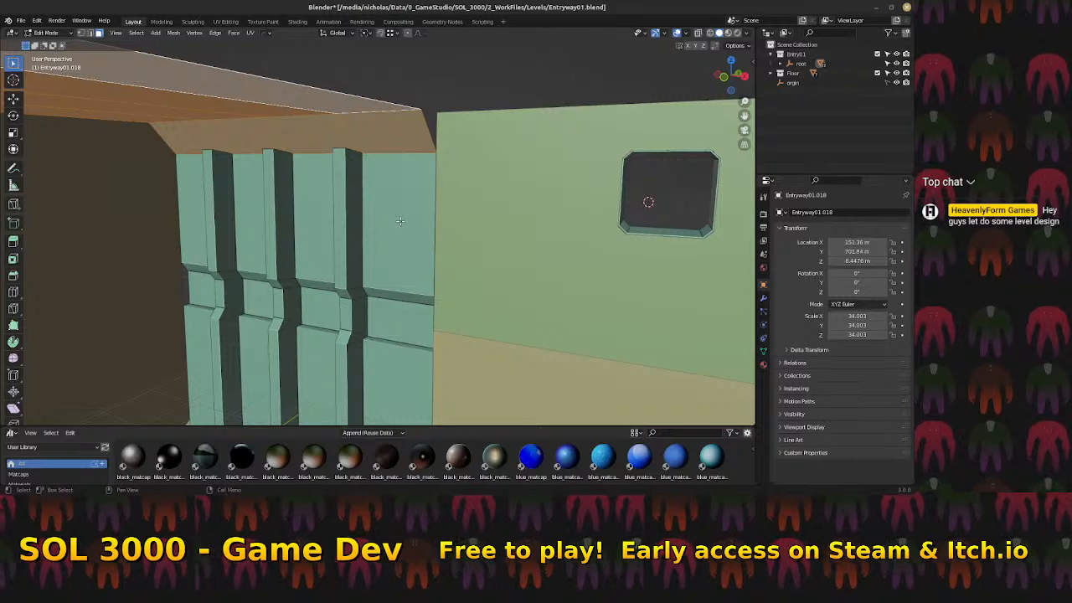
key("x")
left_click(396, 224)
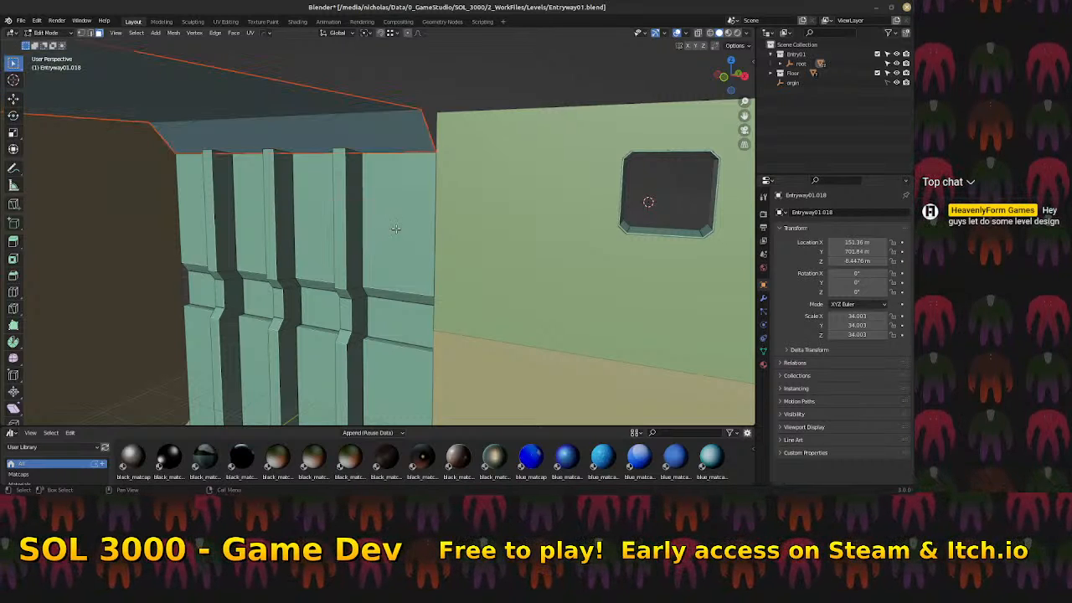
key("Tab")
left_click(349, 217)
key("Tab")
Try to select the front faces of the rib nearest the window wall, from its upper segment into the recessed band
middle_click_drag(366, 235, 335, 209, "shift")
left_click(348, 164)
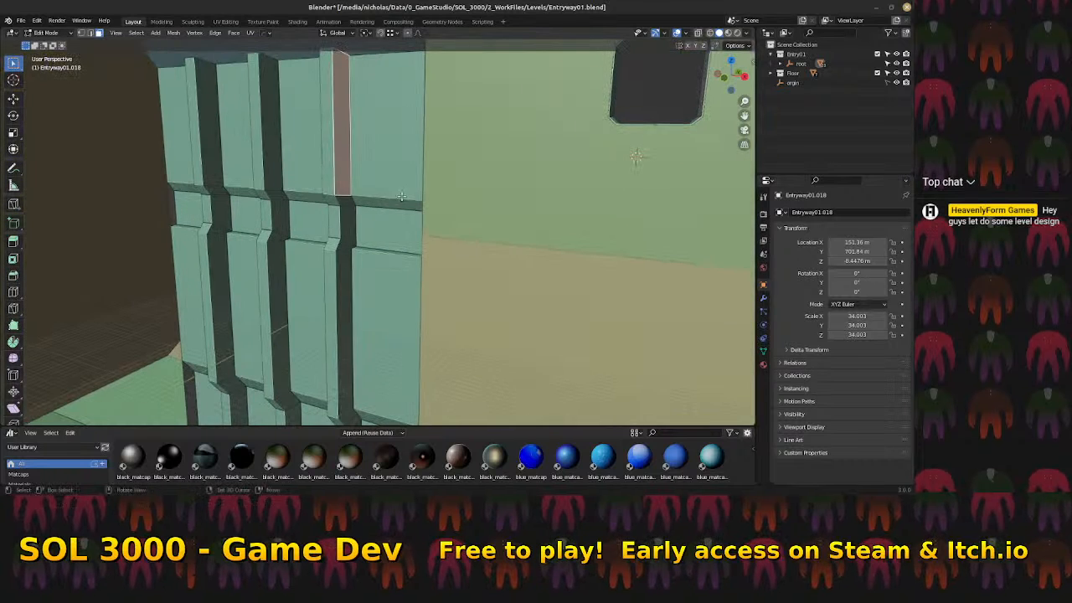
left_click(335, 229, "alt")
key("ctrl+z")
left_click(333, 222, "ctrl")
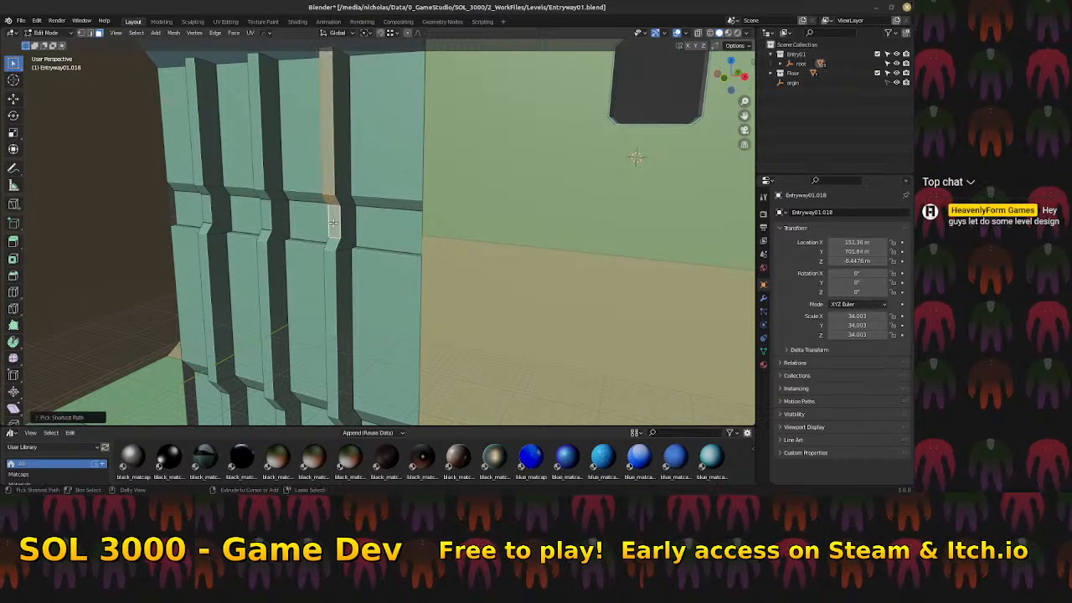
Select the small protruding foot face at the floor end of each of the three ribs
middle_click_drag(333, 307, 371, 259)
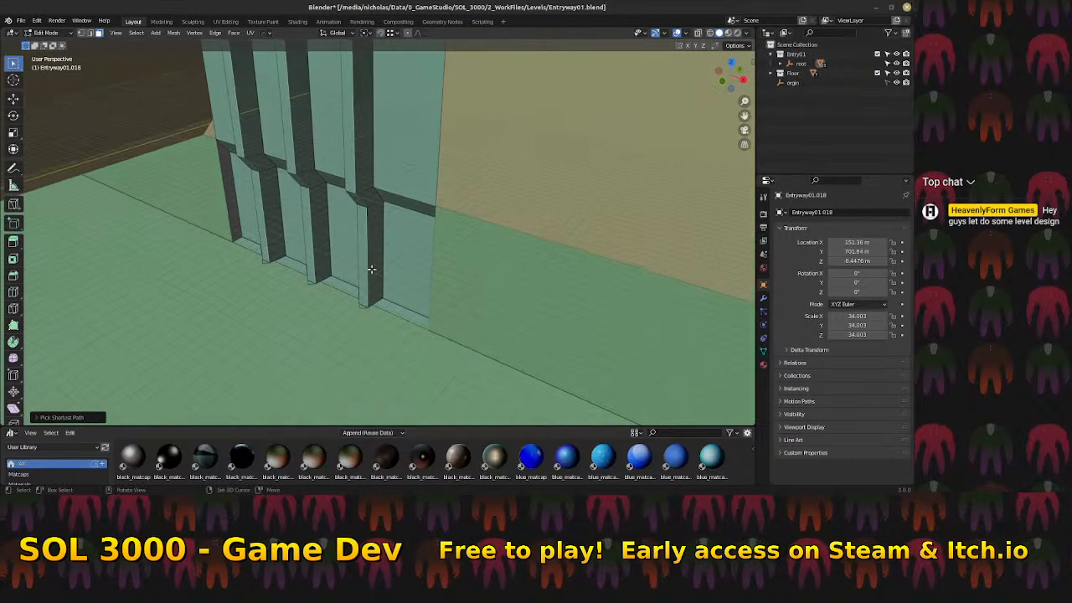
scroll(370, 306, "up", 4)
middle_click_drag(338, 402, 342, 344, "shift")
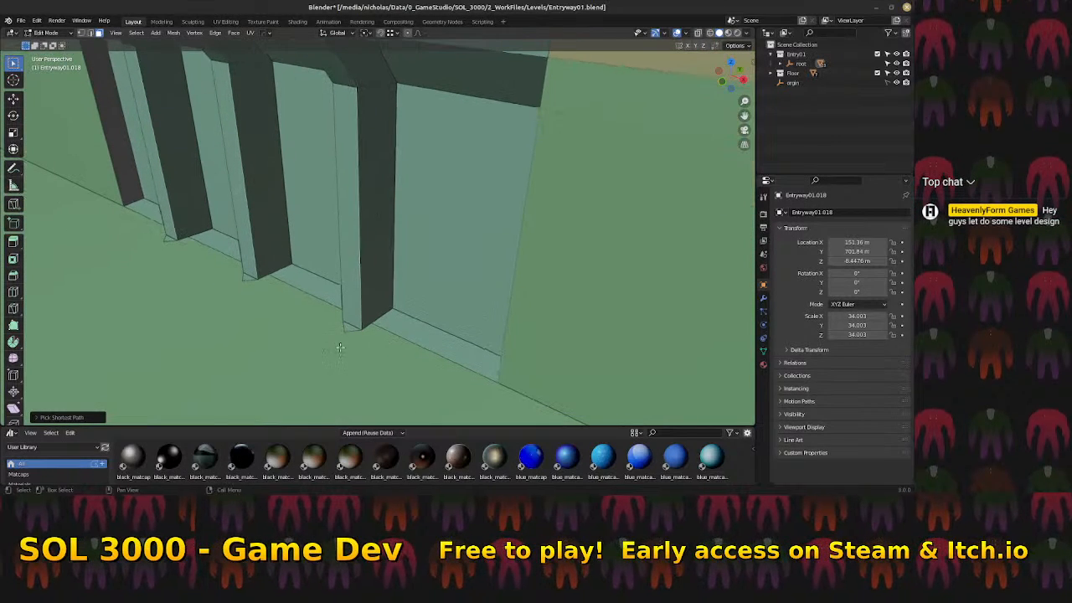
left_click(348, 329)
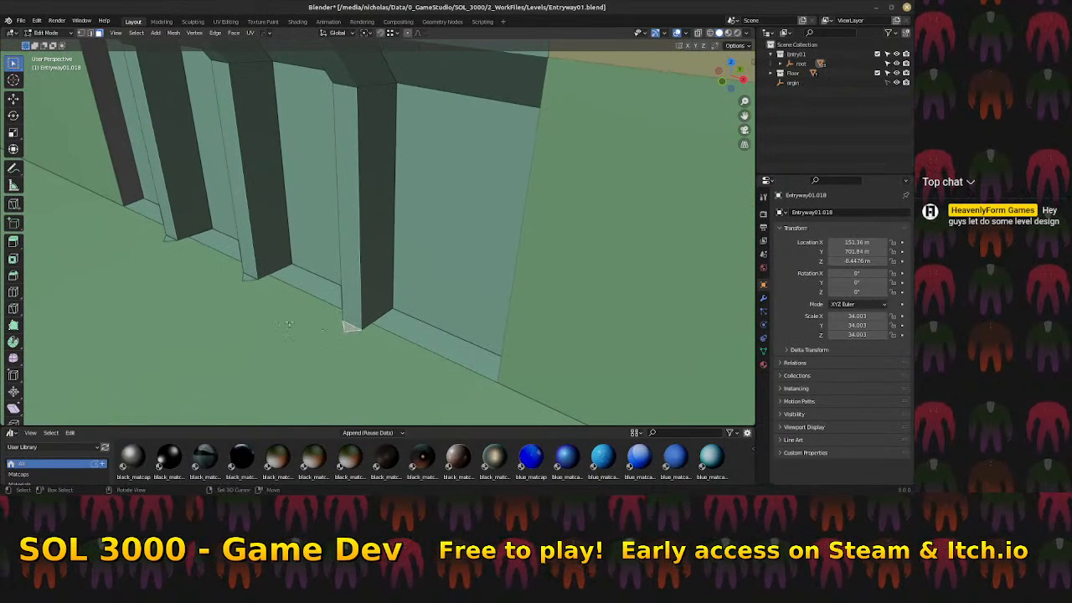
left_click(247, 278, "shift")
left_click(165, 239, "shift")
Add the remaining underside faces at the base of the three ribs to the selection, excluding the panel strip between them
middle_click_drag(262, 333, 298, 238)
scroll(298, 243, "down", 6)
middle_click_drag(297, 347, 366, 212, "shift")
scroll(366, 213, "up", 1)
left_click(361, 224)
left_click(355, 229, "shift")
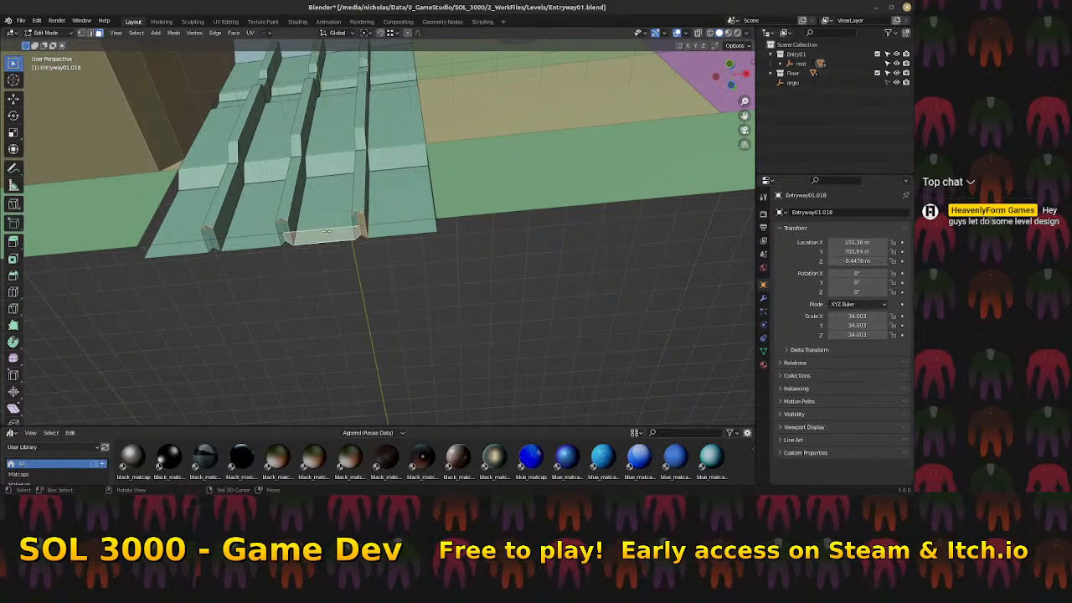
left_click(356, 232, "shift")
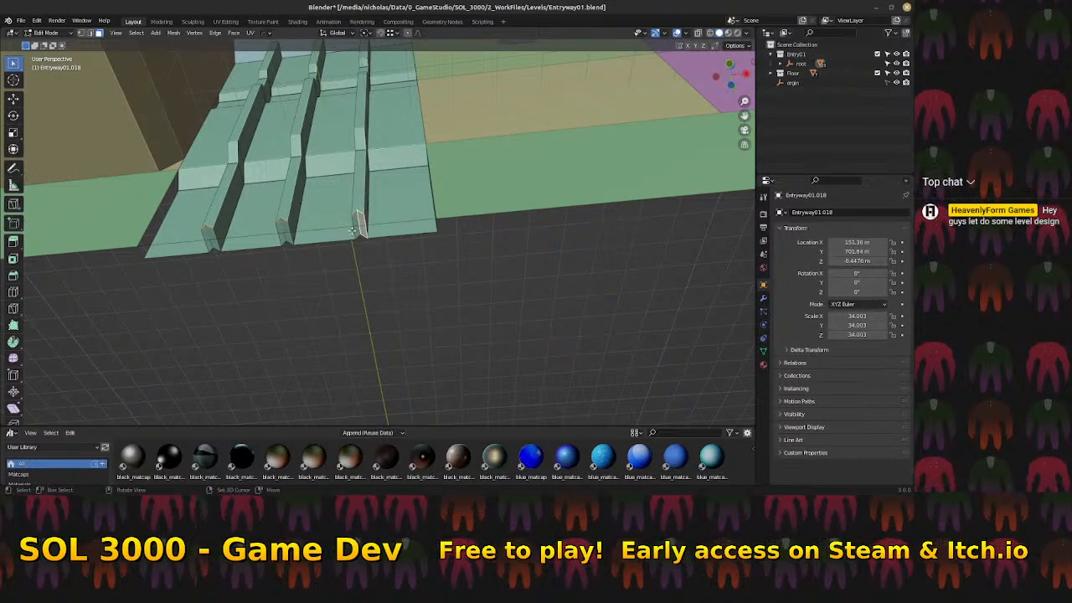
left_click(282, 226, "shift")
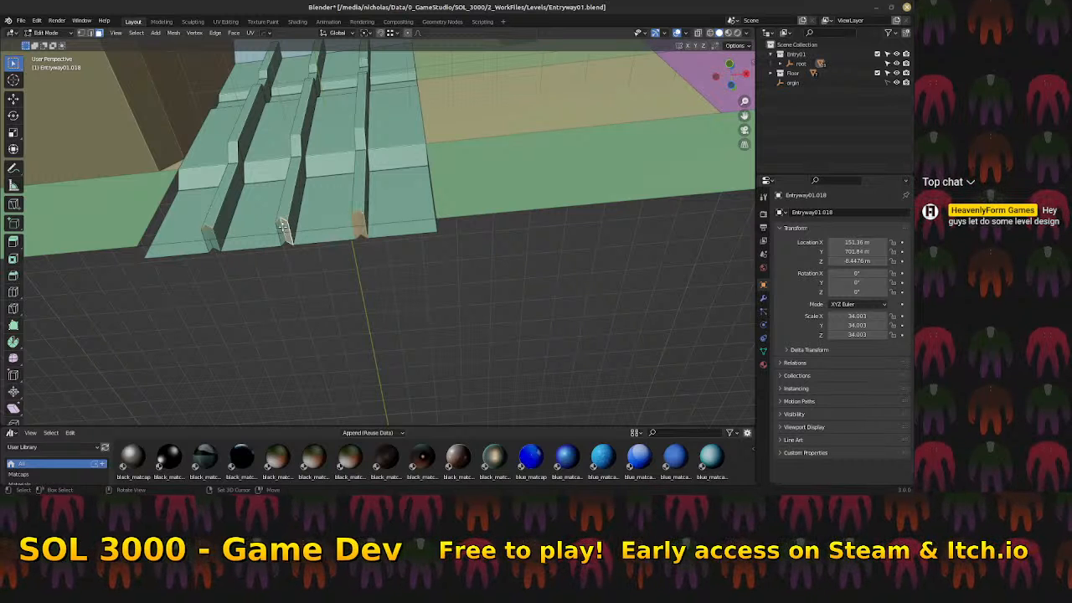
left_click(209, 238, "shift")
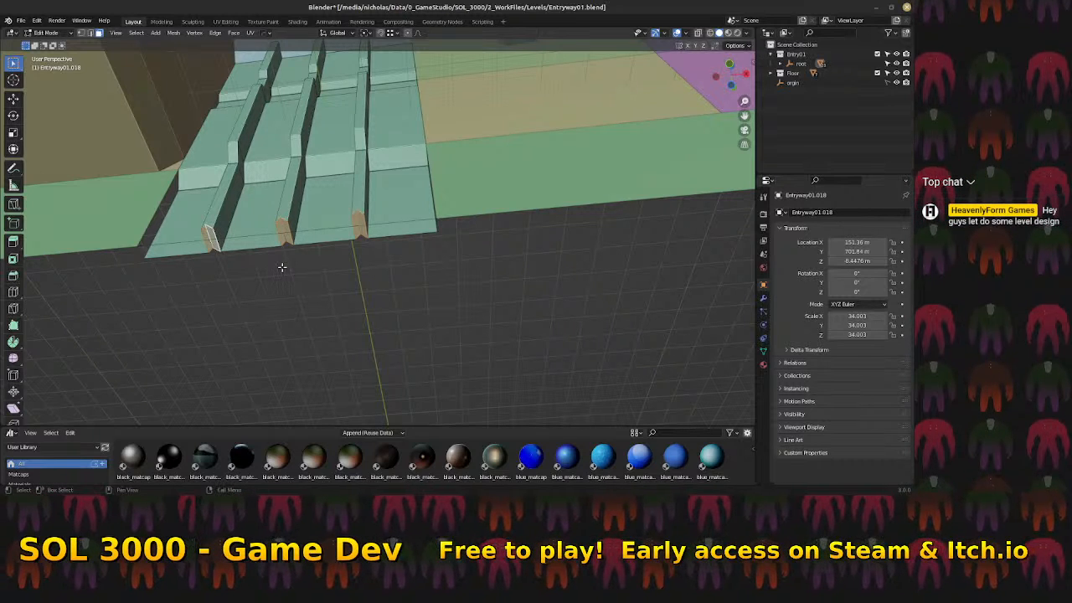
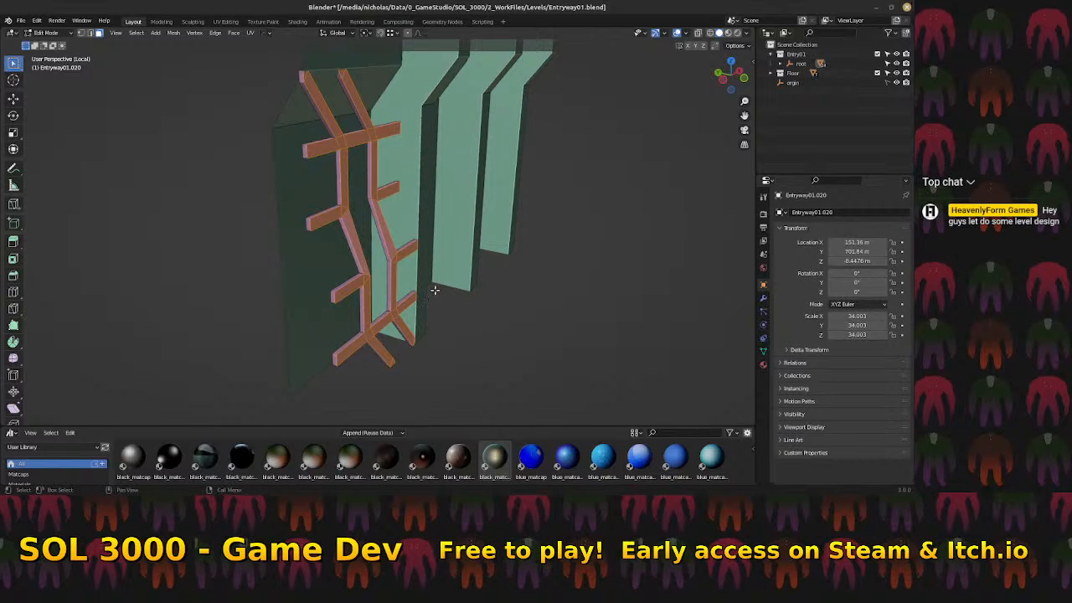
Grow and invert the face selection on the pink lattice bars, and delete their hidden back faces
mouse_move(476, 279)
middle_mouse_down()
mouse_move(293, 277)
mouse_move(167, 192)
mouse_move(473, 272)
middle_mouse_up()
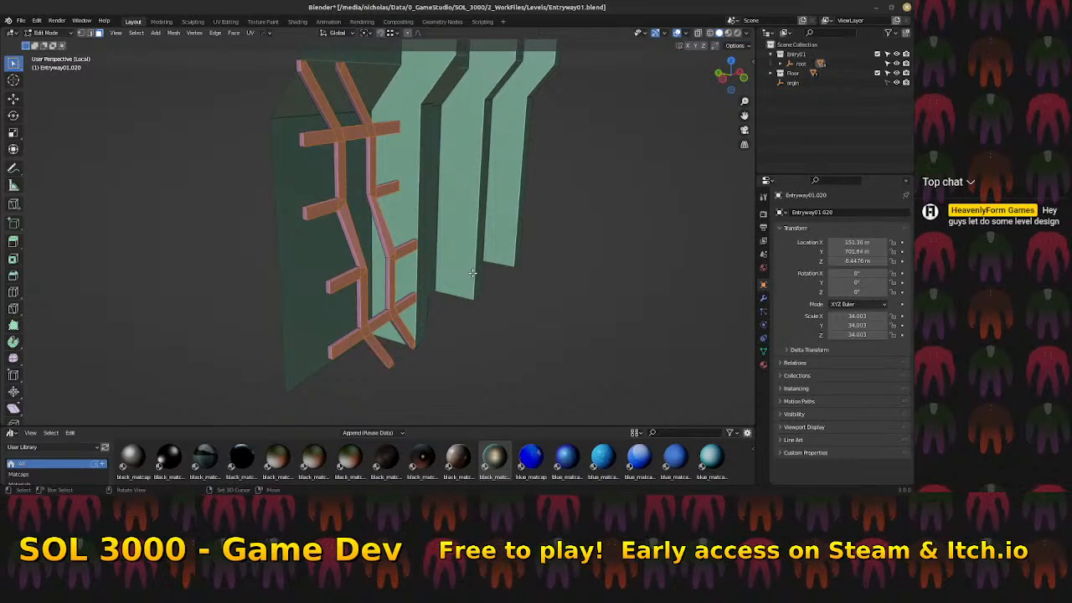
key("ctrl+KP_Add")
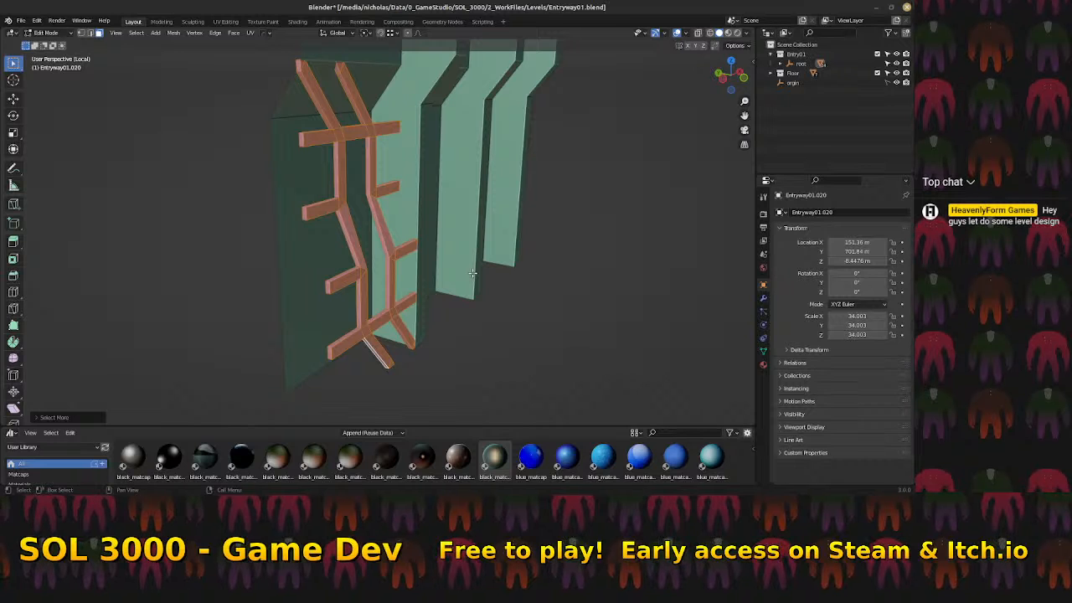
key("alt+a")
middle_click_drag(472, 272, 355, 269)
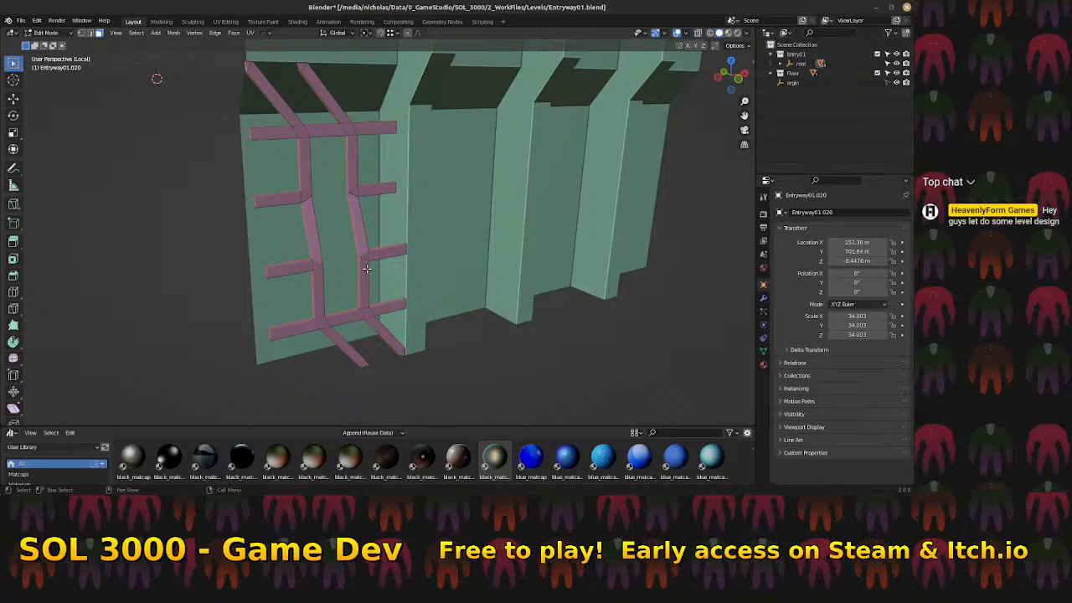
key("x")
left_click(367, 272)
Isolate the pink lattice, select the small cap faces at the ends of its bars and delete them
mouse_move(390, 280)
middle_mouse_down()
mouse_move(416, 285)
mouse_move(336, 173)
mouse_move(336, 73)
mouse_move(379, 282)
middle_mouse_up()
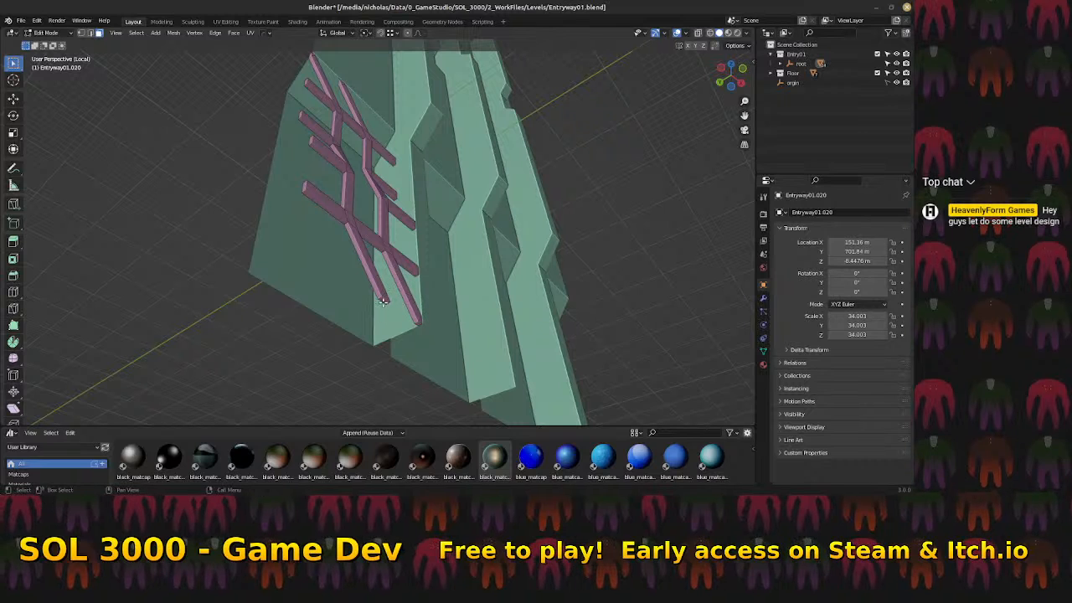
middle_click_drag(441, 319, 353, 299)
scroll(354, 301, "up", 3)
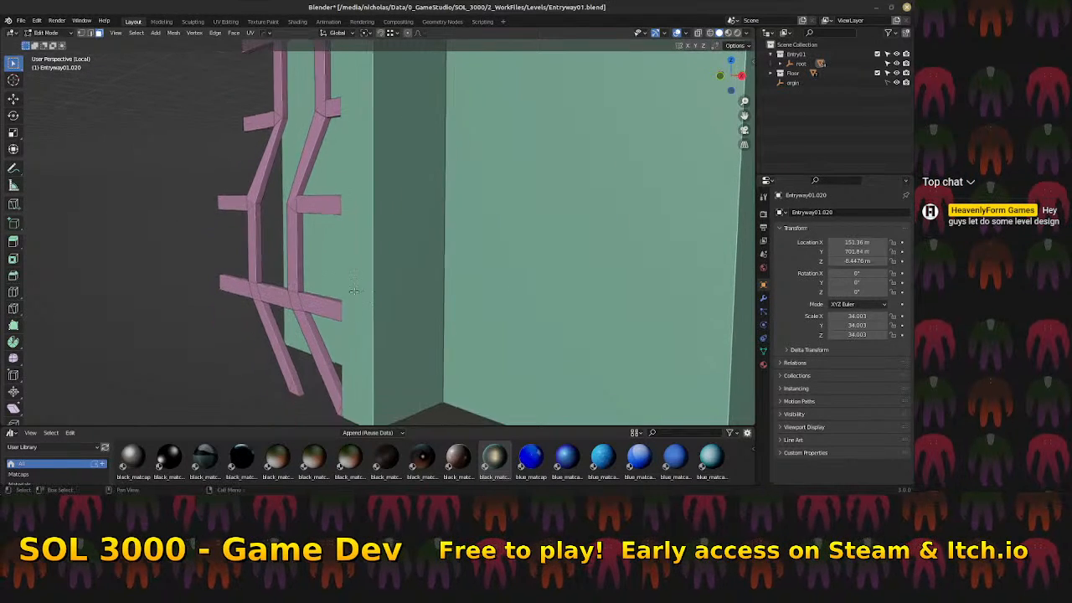
middle_click_drag(346, 309, 353, 218)
key("KP_Divide")
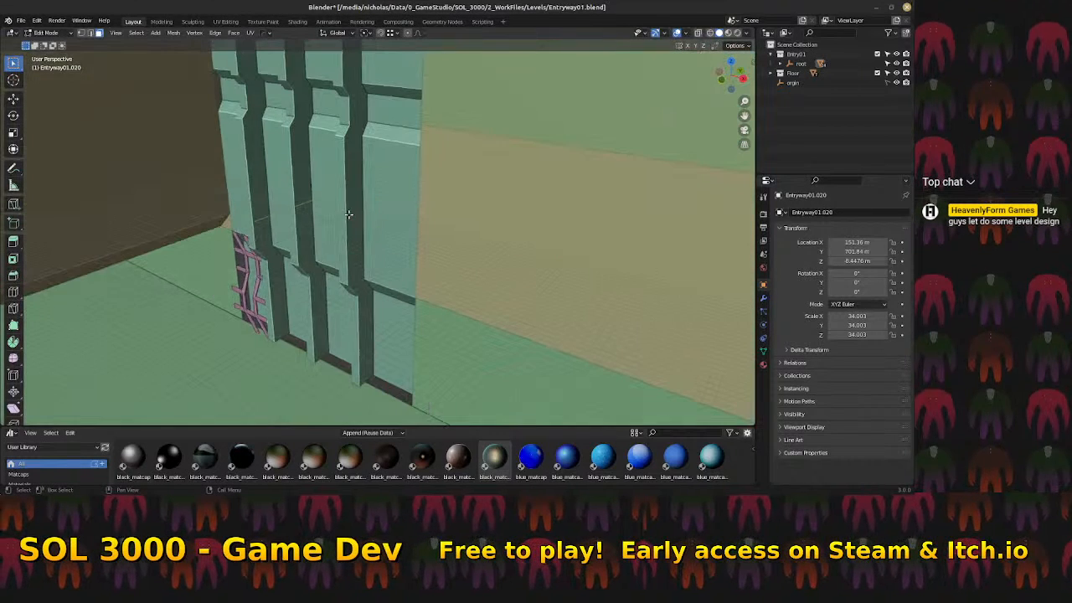
key("KP_Divide")
middle_click_drag(347, 210, 384, 278)
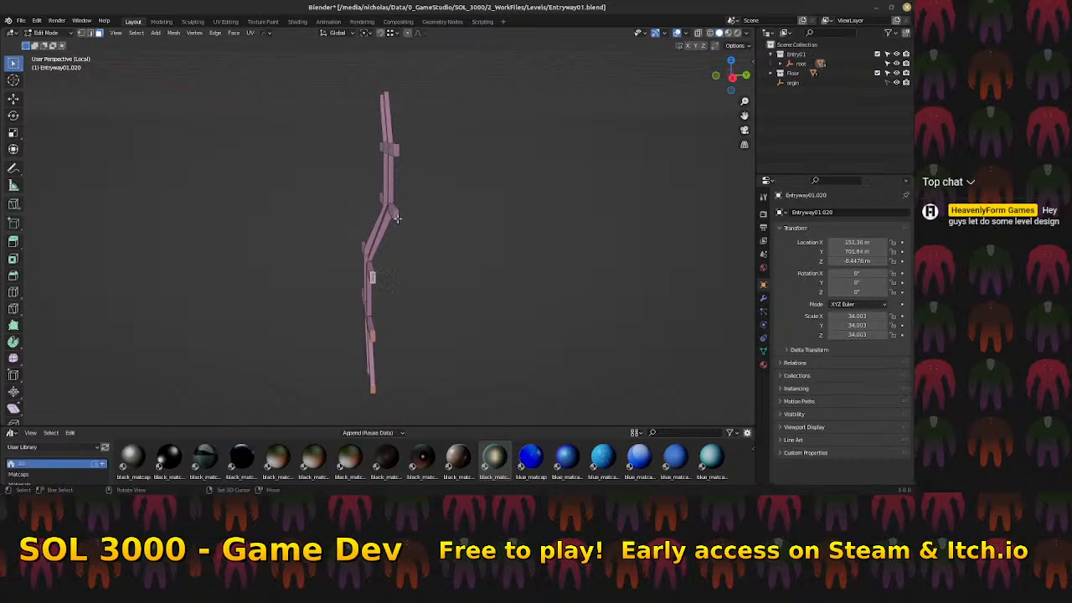
middle_click_drag(396, 149, 344, 125)
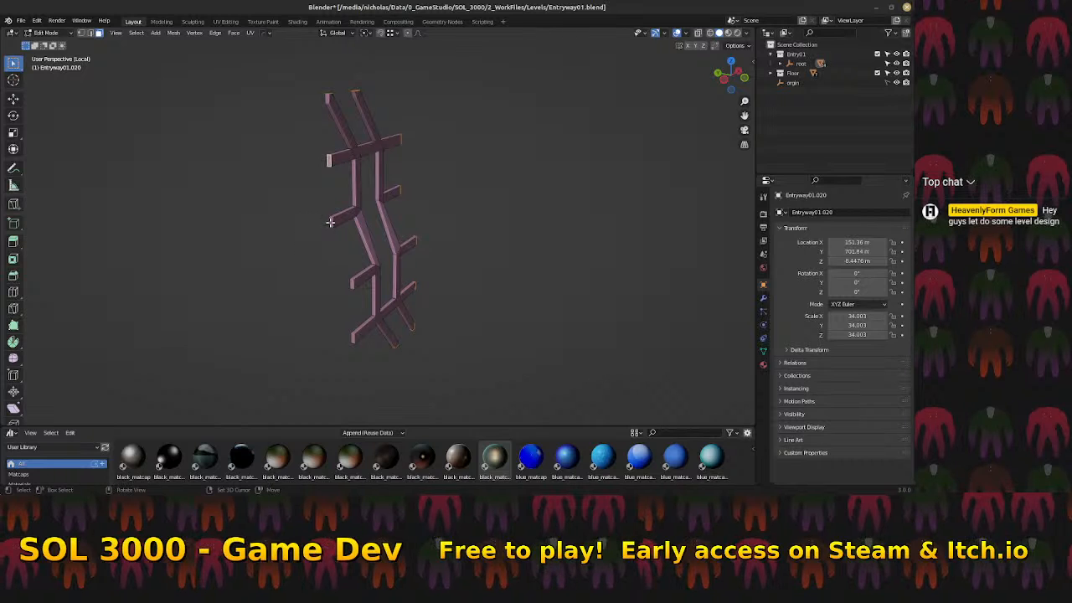
left_click(354, 286)
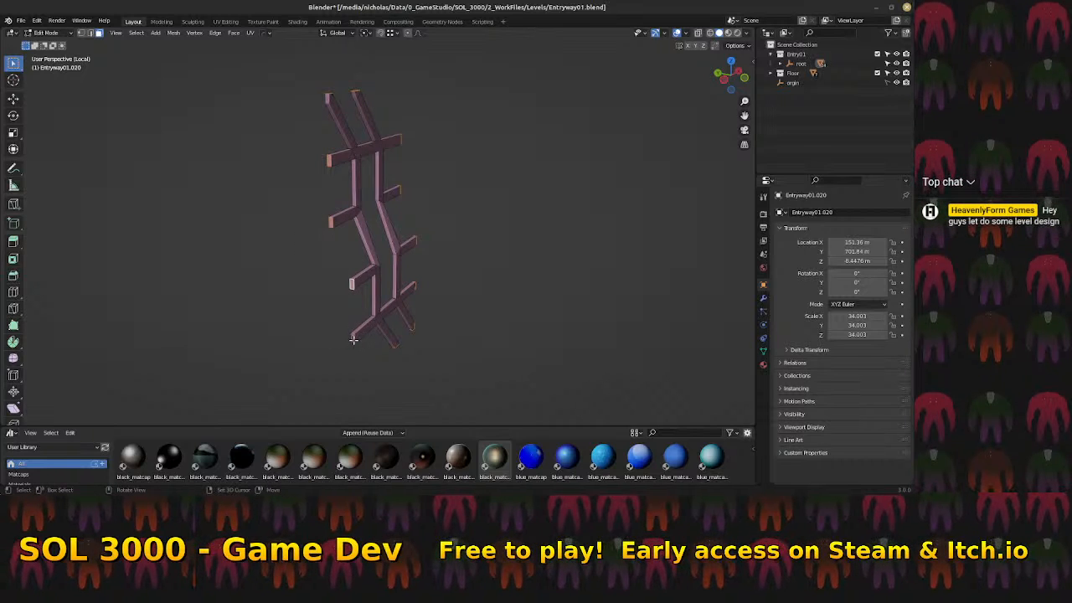
middle_click_drag(355, 338, 429, 217)
right_click(421, 299)
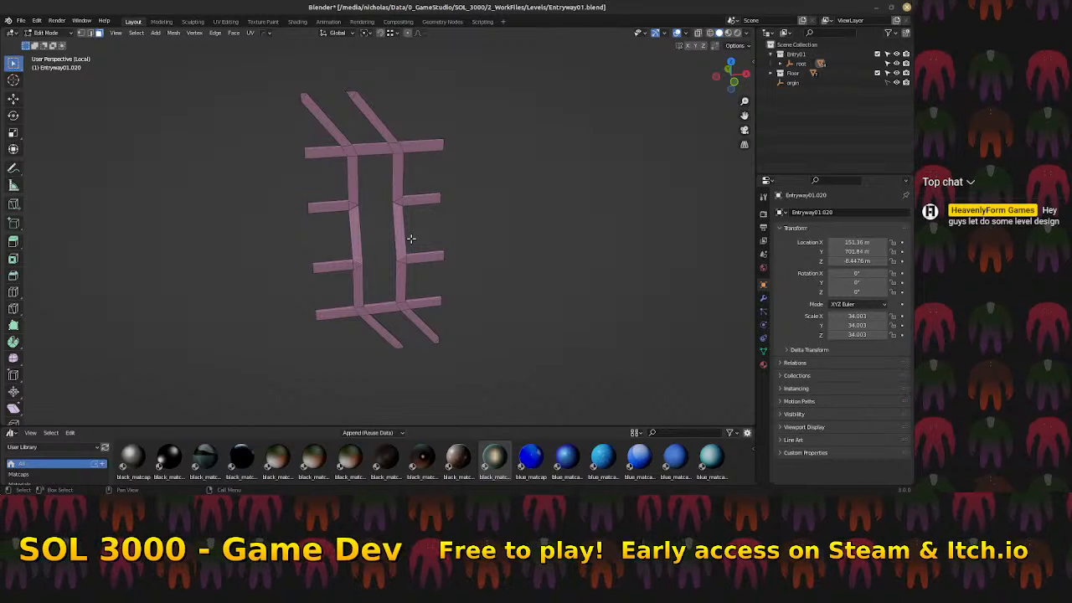
key("slash")
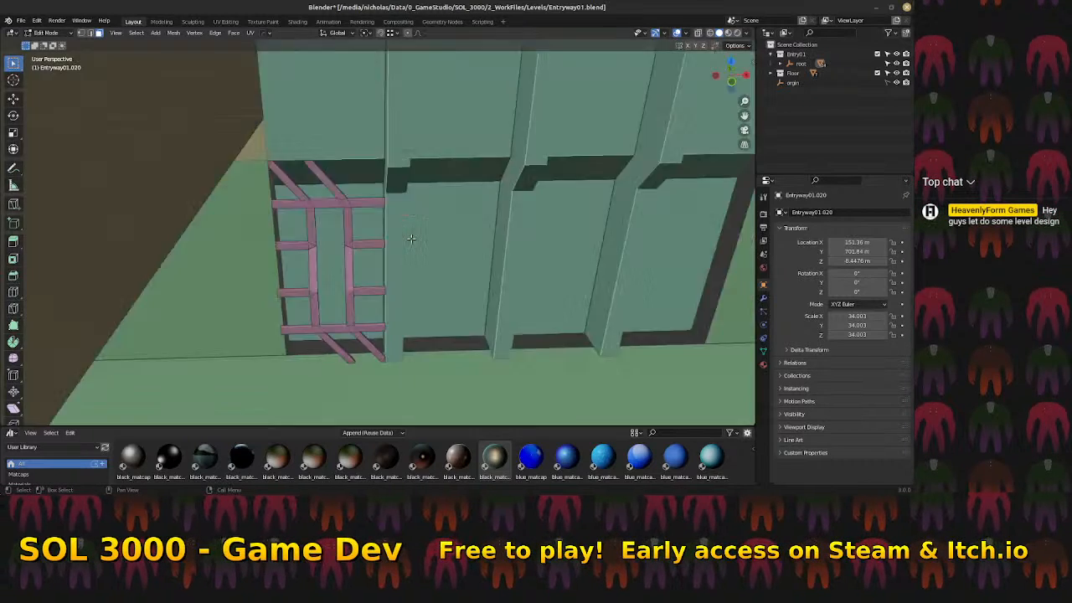
Duplicate the whole lattice mesh and move the copy about 13.6 m along X into the second wall bay
middle_click_drag(301, 200, 375, 227)
scroll(336, 294, "up", 8)
key("Tab")
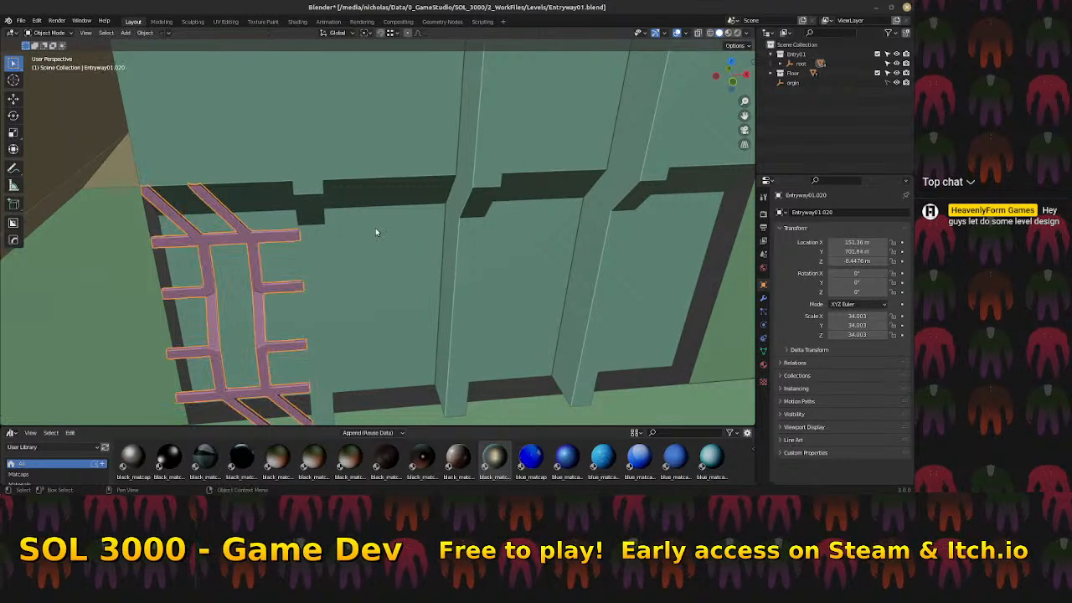
key("Tab")
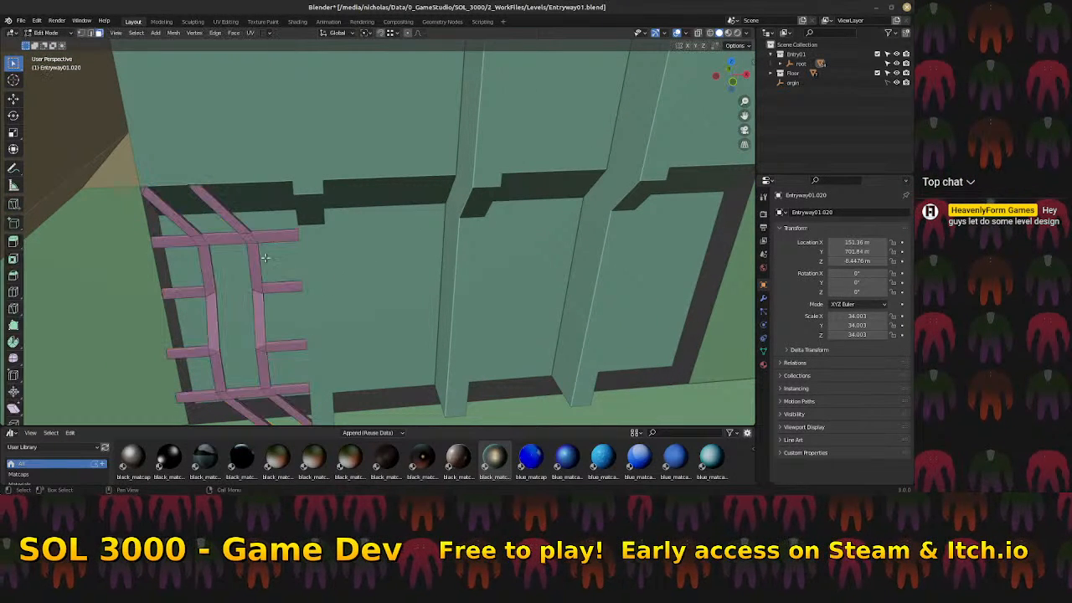
key("a")
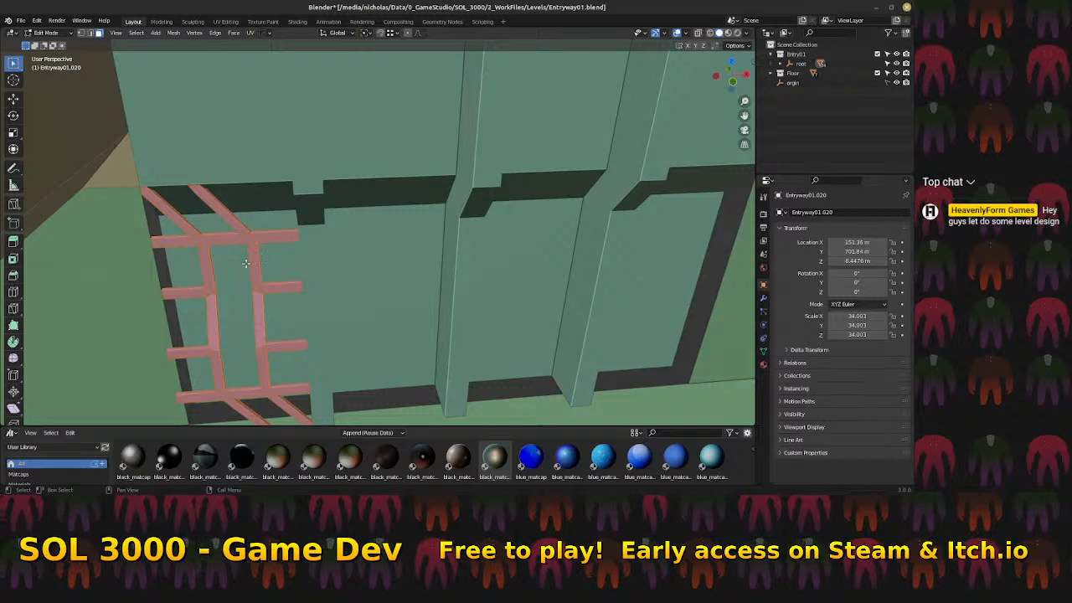
key("shift+d")
right_click(314, 271)
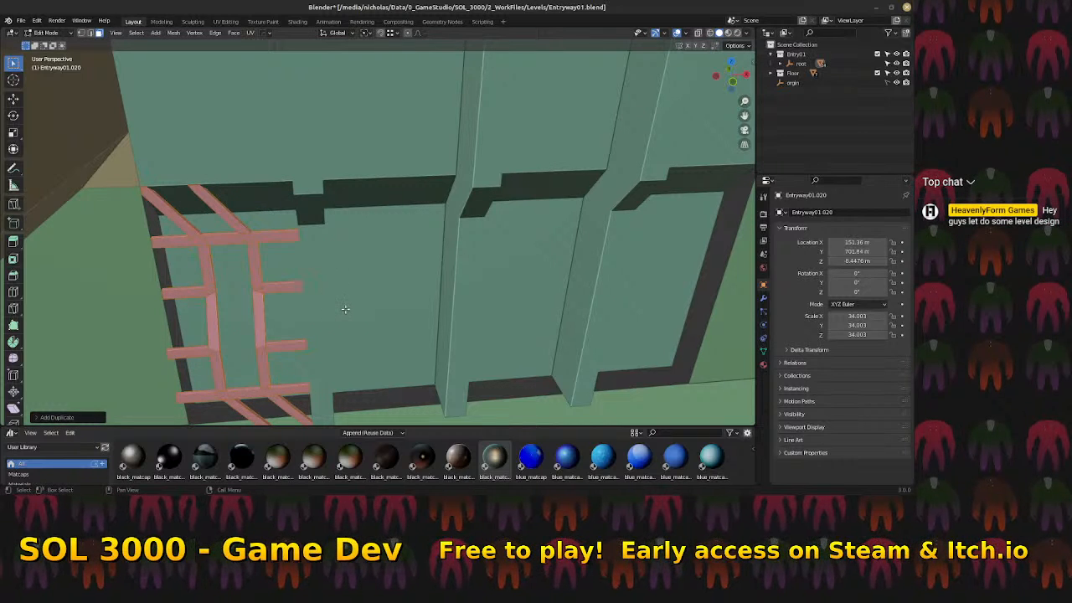
key("g")
key("x")
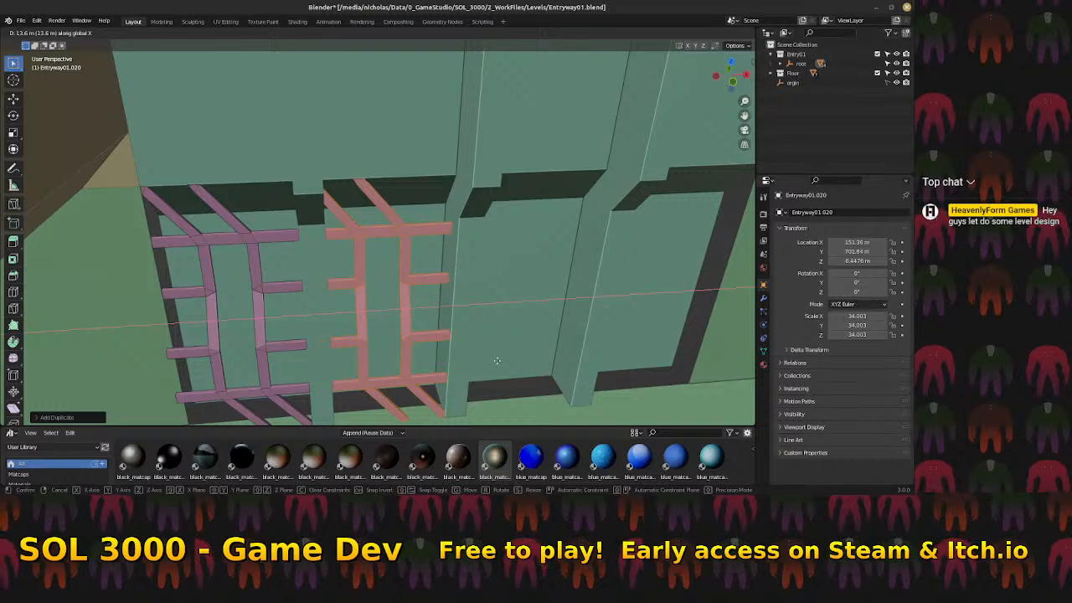
left_click(497, 360)
Select the entire duplicated lattice and nudge it slightly along X so its far bar ends meet the next rib
middle_click_drag(498, 360, 386, 343)
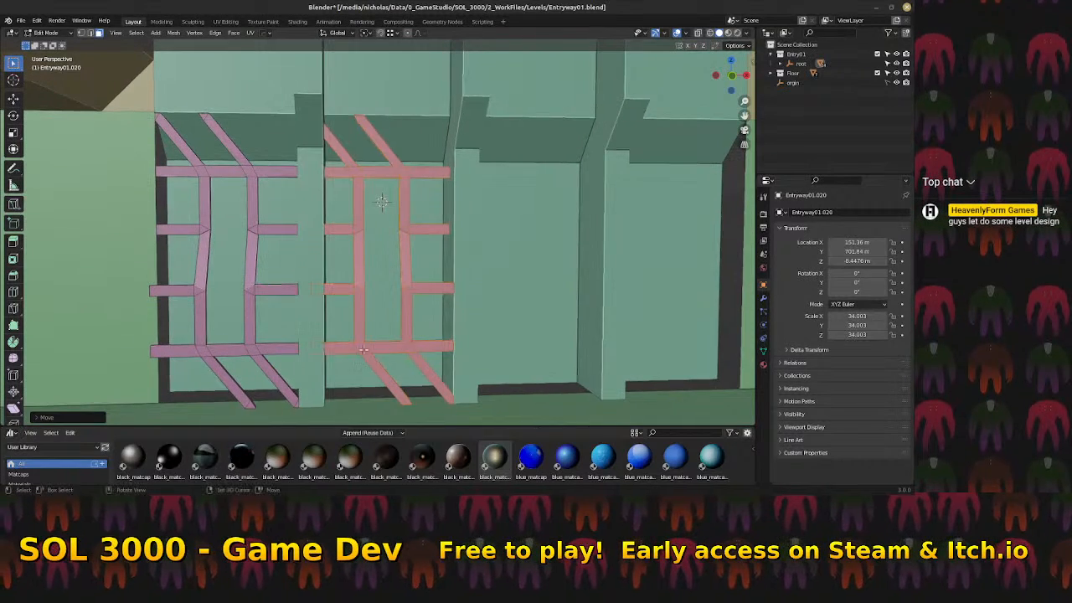
mouse_move(319, 350)
middle_mouse_down()
mouse_move(332, 347)
mouse_move(321, 351)
middle_mouse_up()
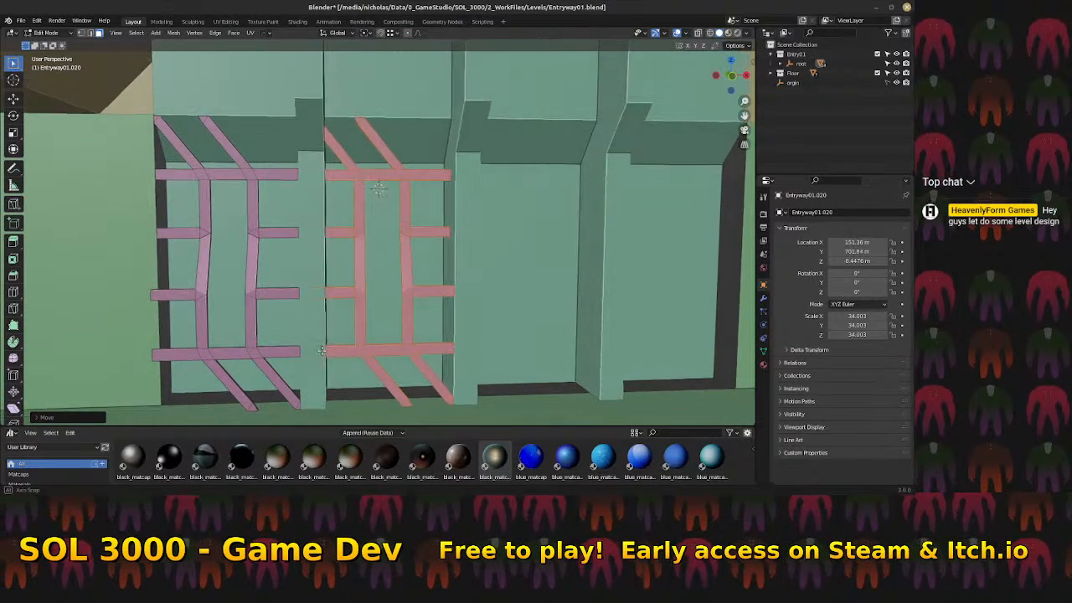
middle_click_drag(387, 328, 381, 307)
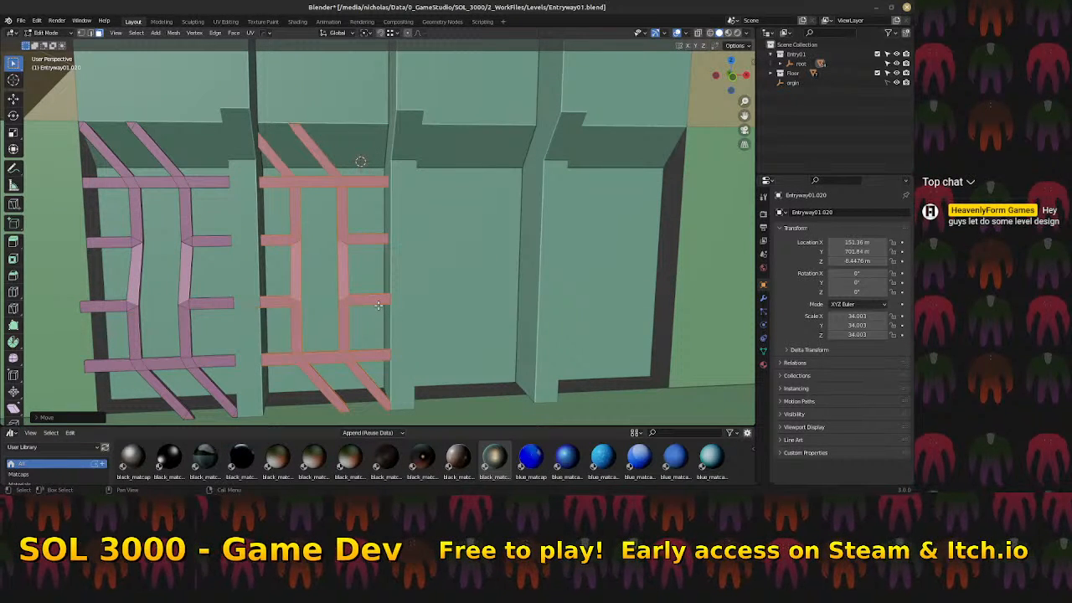
key("alt+a")
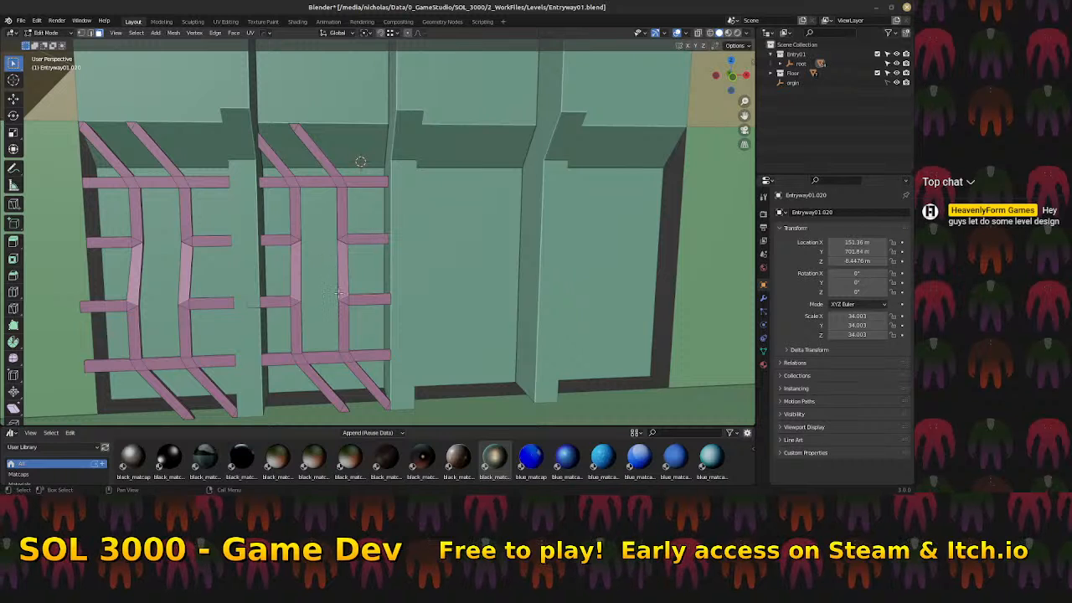
middle_click_drag(361, 247, 429, 269, "shift")
key("Tab")
key("Tab")
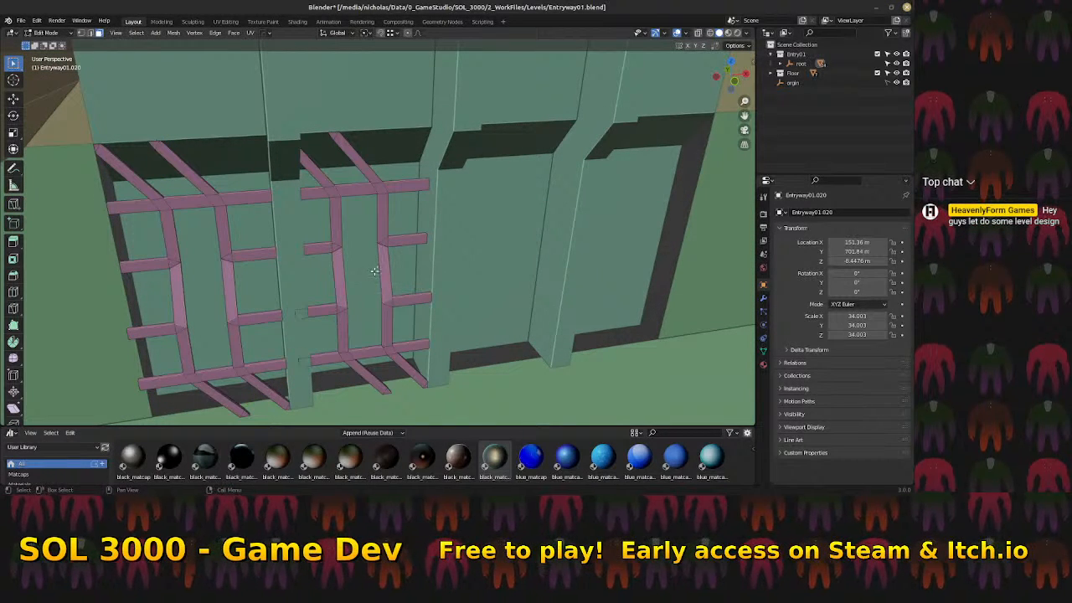
key("l")
scroll(384, 267, "up", 6)
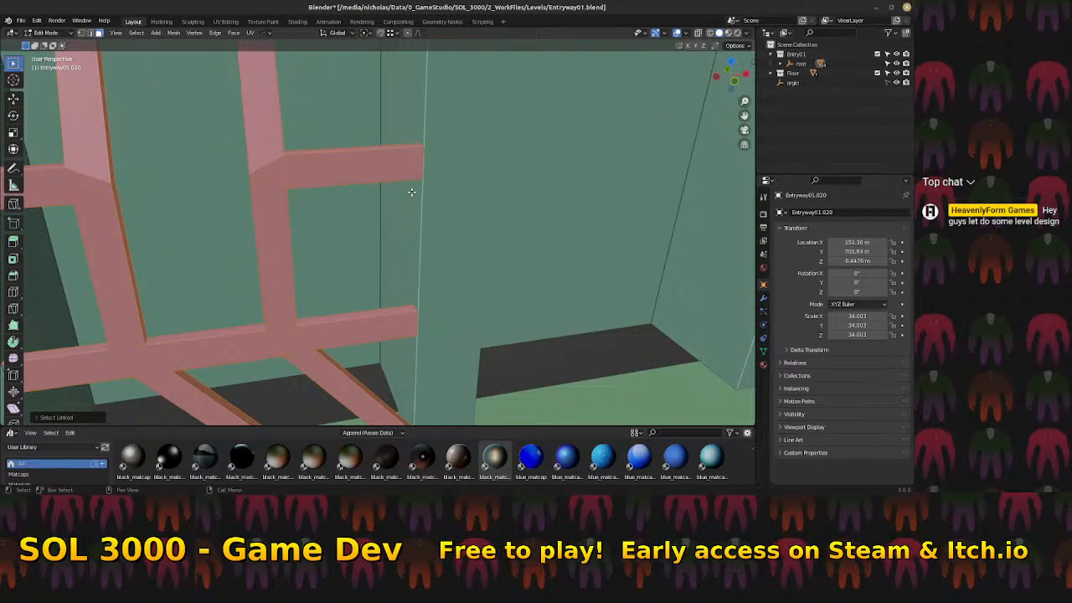
key("g")
key("x")
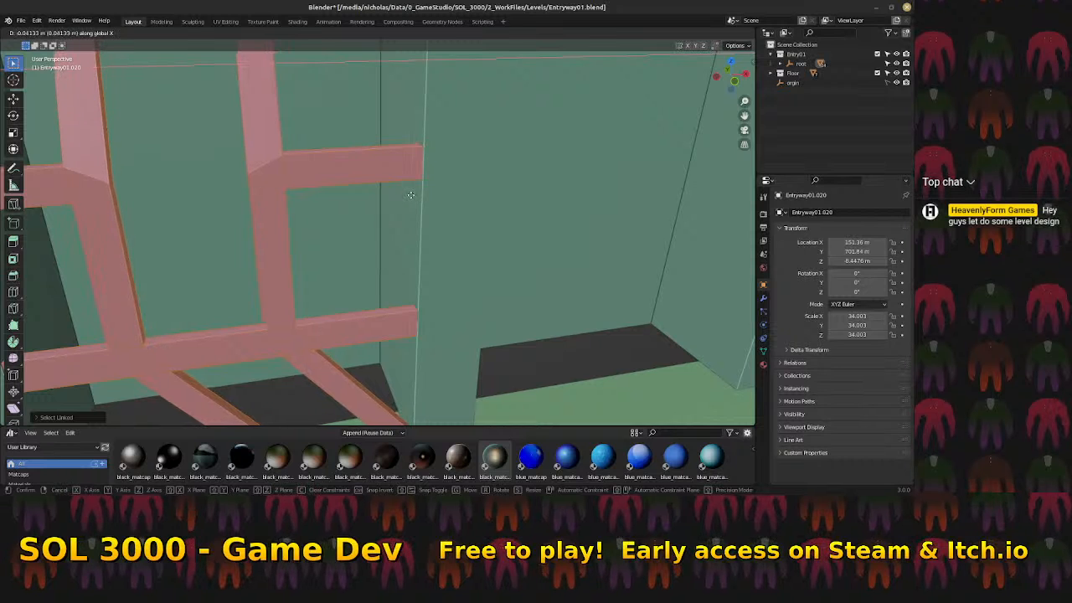
left_click(412, 195)
Select the vertices of the second lattice's half nearest the first lattice in wireframe and move them about 1.06 m along X
scroll(412, 194, "down", 5)
middle_click_drag(413, 185, 342, 184)
key("ctrl+Tab")
left_click(327, 166)
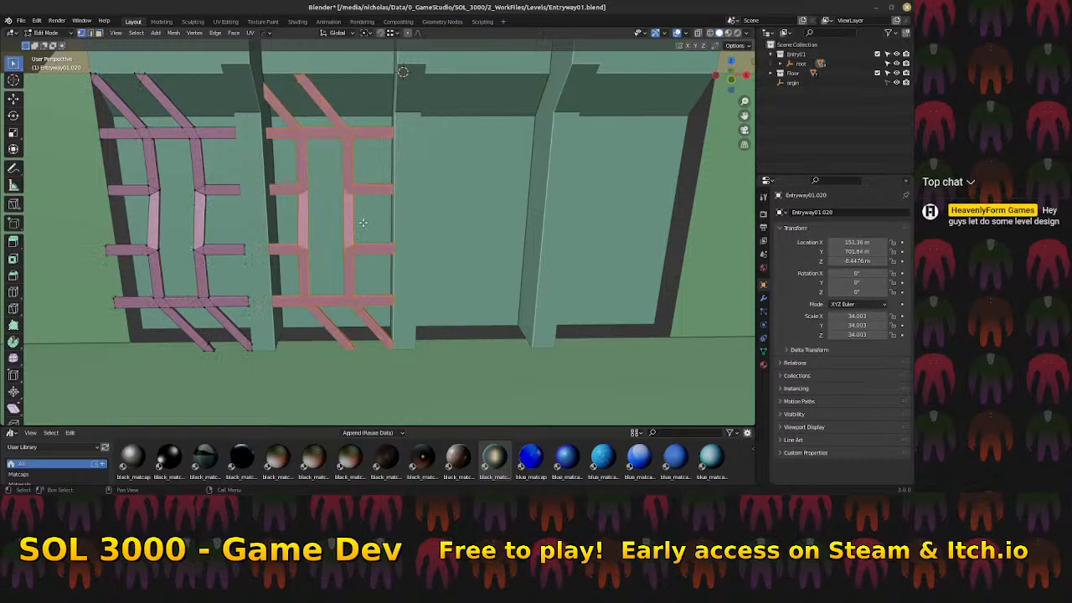
key("z")
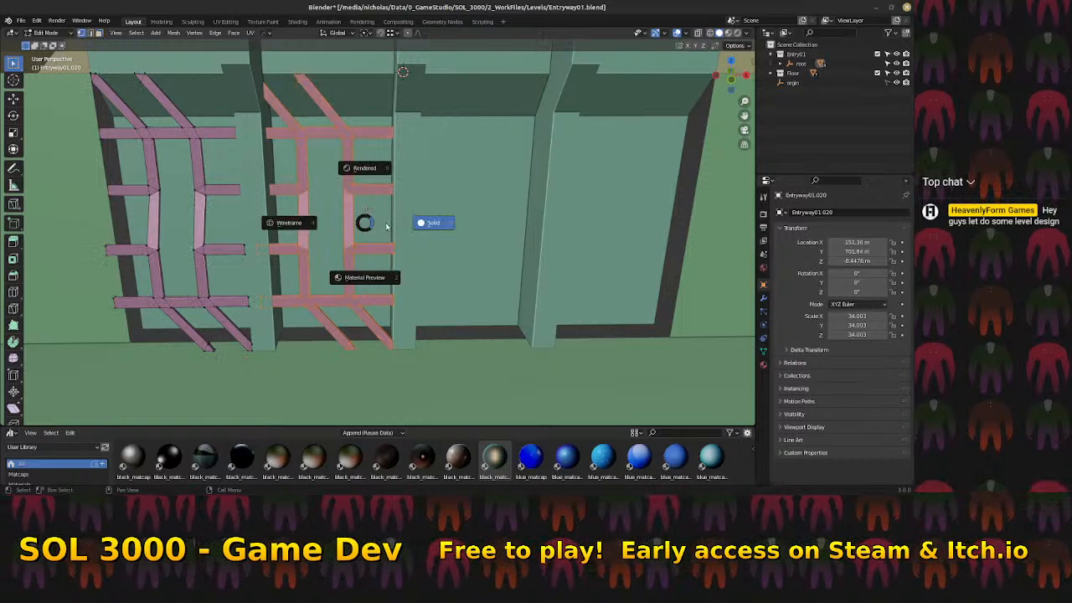
left_click(293, 223)
middle_click_drag(372, 223, 375, 238, "shift")
mouse_move(301, 84)
right_mouse_down("ctrl")
mouse_move(289, 99)
mouse_move(350, 234)
mouse_move(448, 35)
right_mouse_up("ctrl")
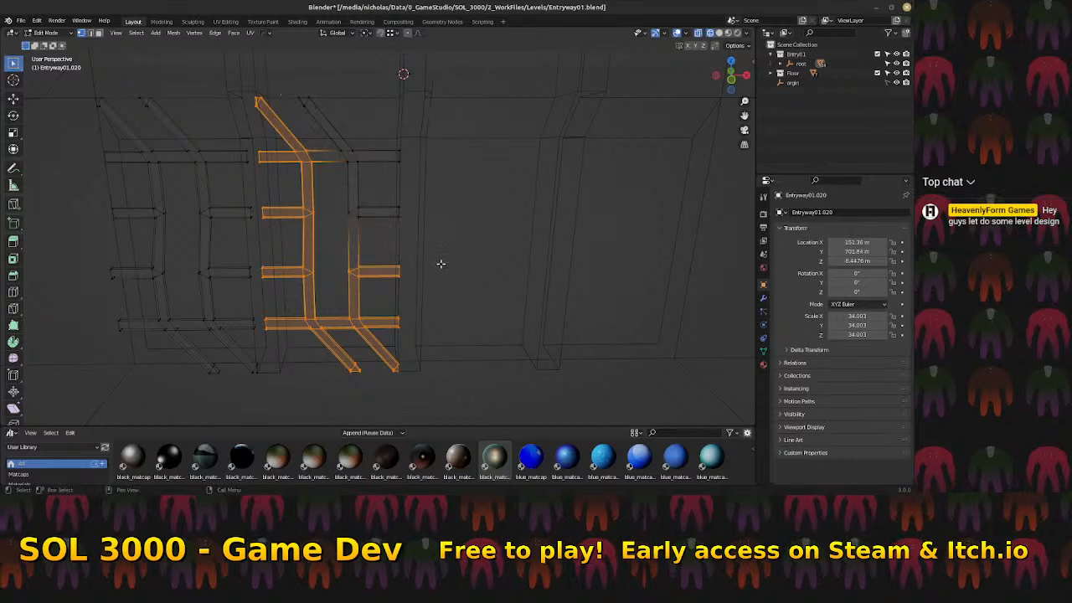
middle_click_drag(438, 259, 461, 160)
mouse_move(437, 125)
right_mouse_down("ctrl")
mouse_move(382, 126)
mouse_move(366, 198)
mouse_move(418, 280)
mouse_move(514, 198)
right_mouse_up("ctrl")
middle_click_drag(514, 198, 504, 240)
middle_click_drag(366, 168, 375, 181)
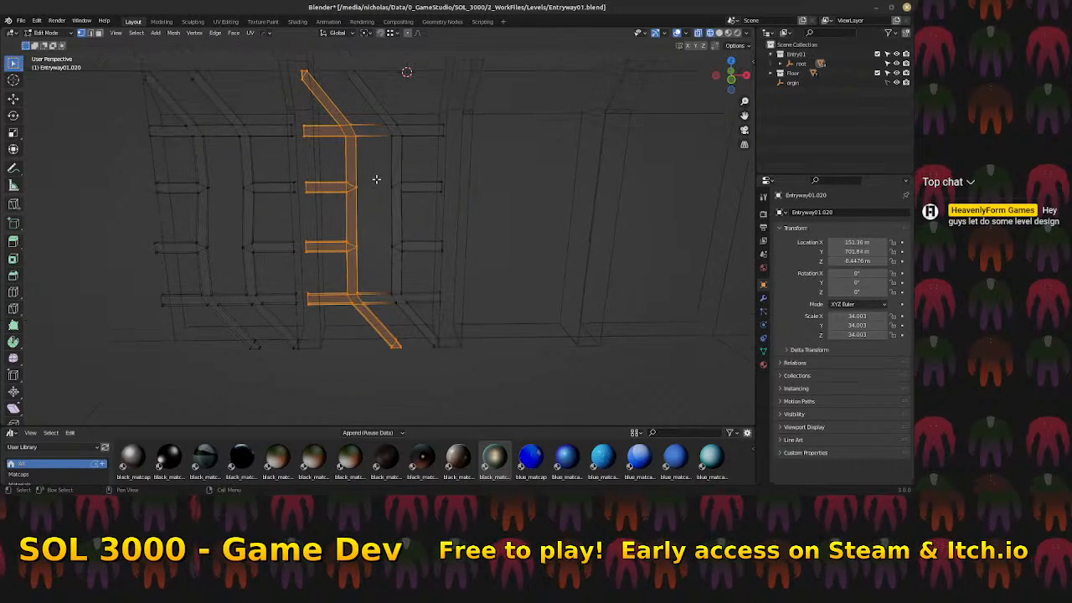
key("g")
key("x")
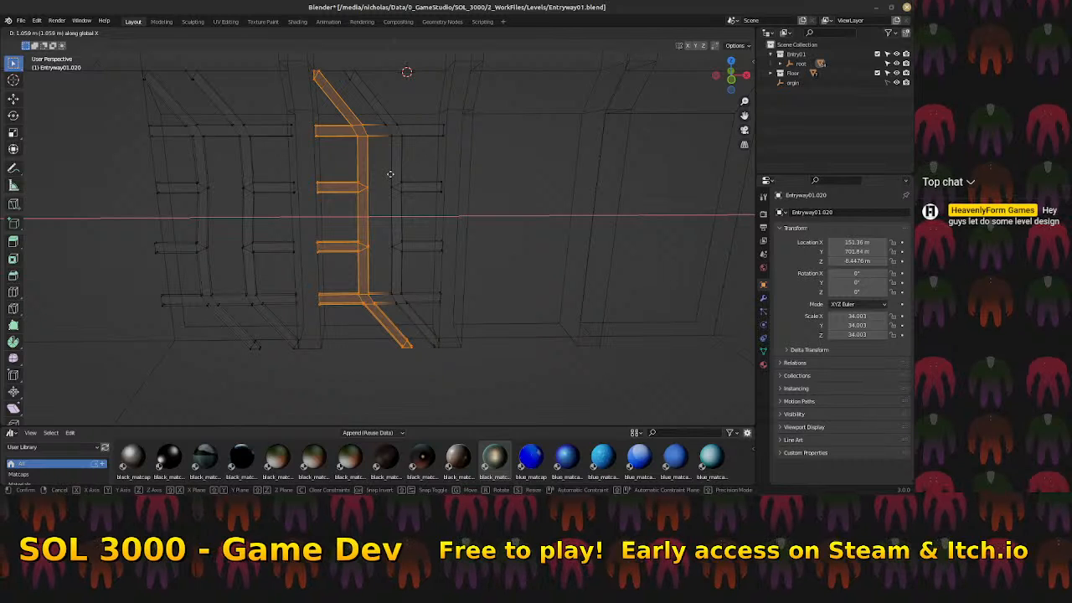
left_click(389, 173)
Nudge the selected half of the second lattice about 0.09 m further along X in solid shading
mouse_move(390, 173)
middle_mouse_down()
mouse_move(428, 176)
mouse_move(388, 182)
middle_mouse_up()
key("z")
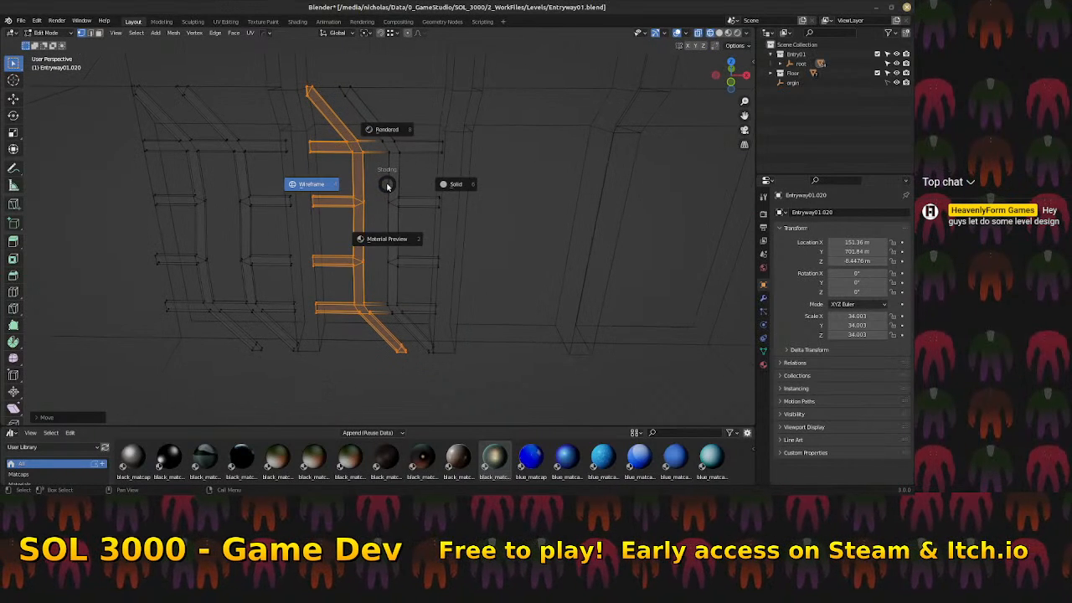
left_click(459, 188)
key("g")
key("x")
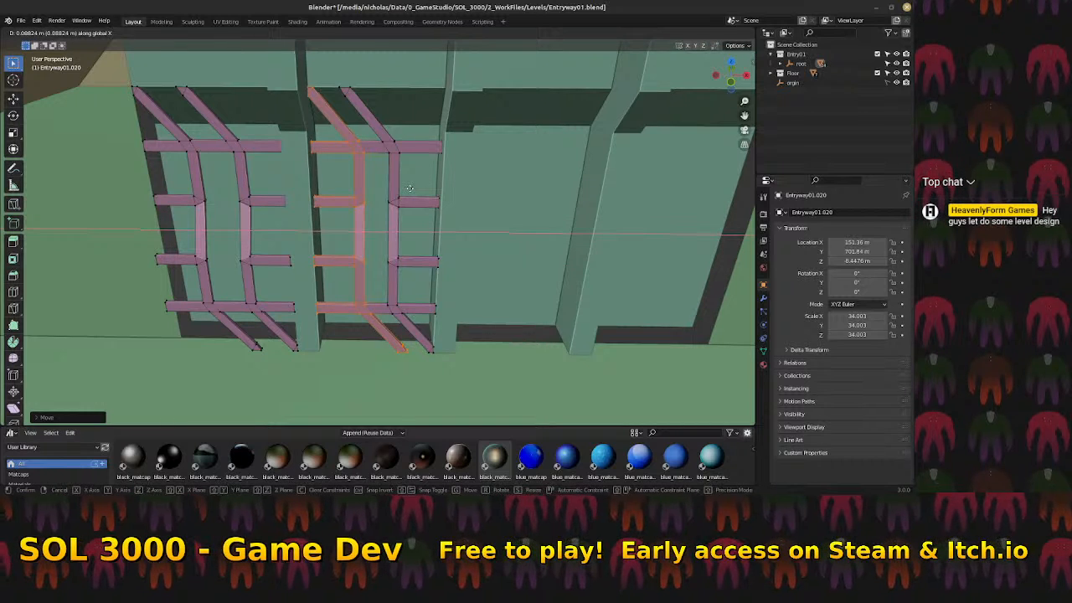
left_click(410, 189)
middle_click_drag(399, 189, 419, 179)
middle_click_drag(353, 182, 385, 236)
middle_click_drag(297, 219, 352, 241)
Select the whole narrowed second lattice, duplicate it and move the copy about 14 m along X into the third bay
key("Tab")
key("Tab")
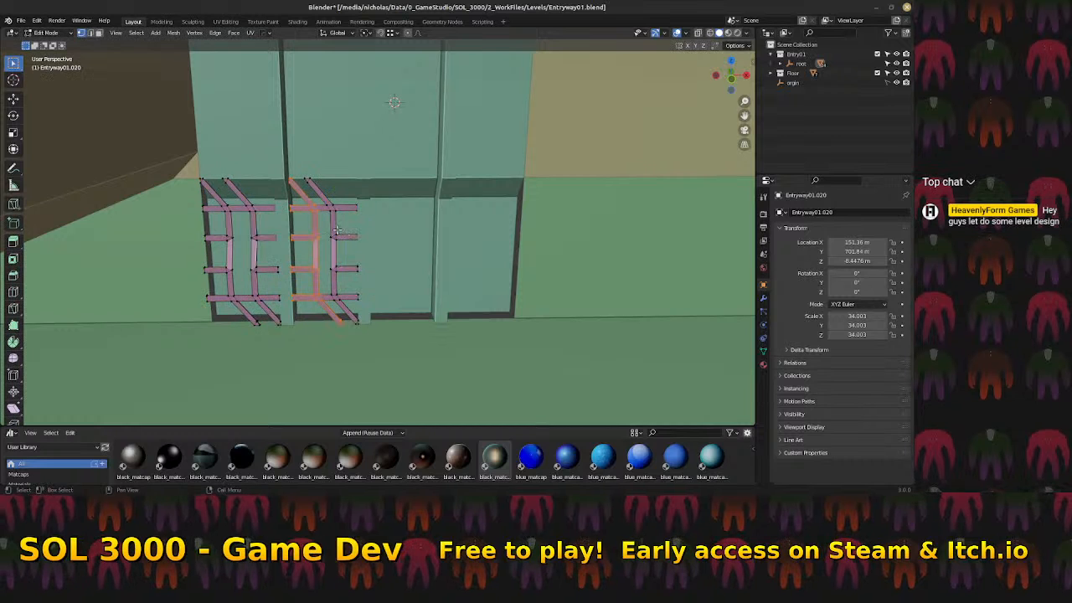
key("ctrl+l")
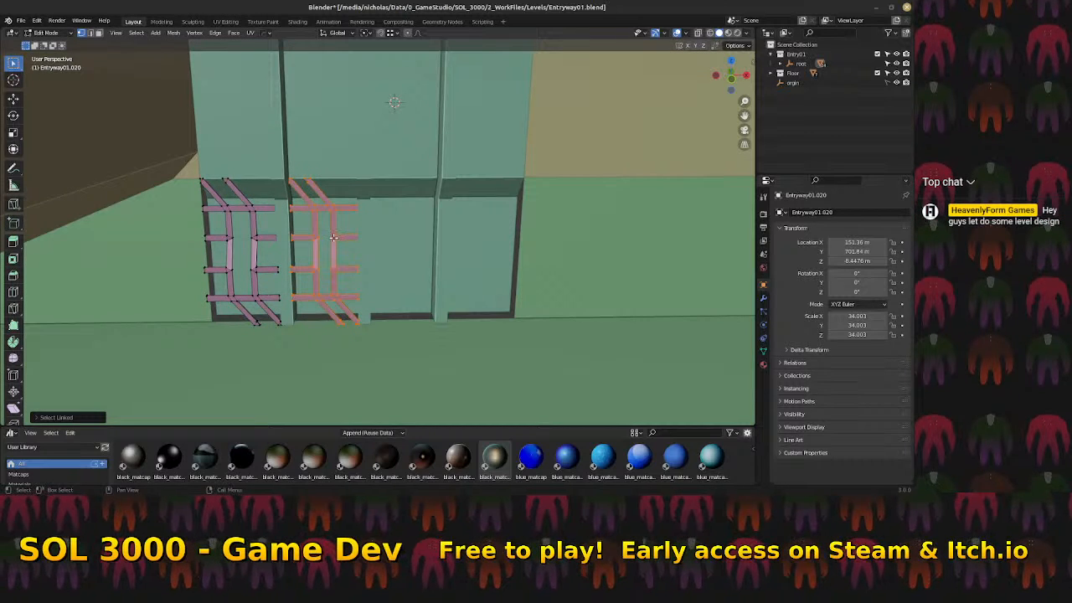
key("g")
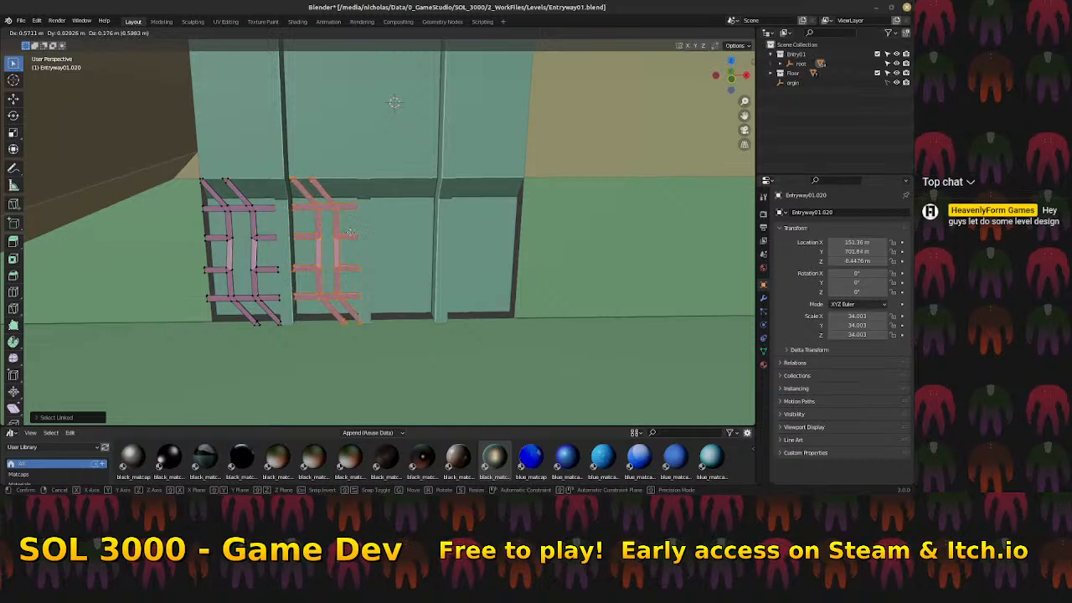
right_click(347, 238)
key("shift+d")
right_click(365, 260)
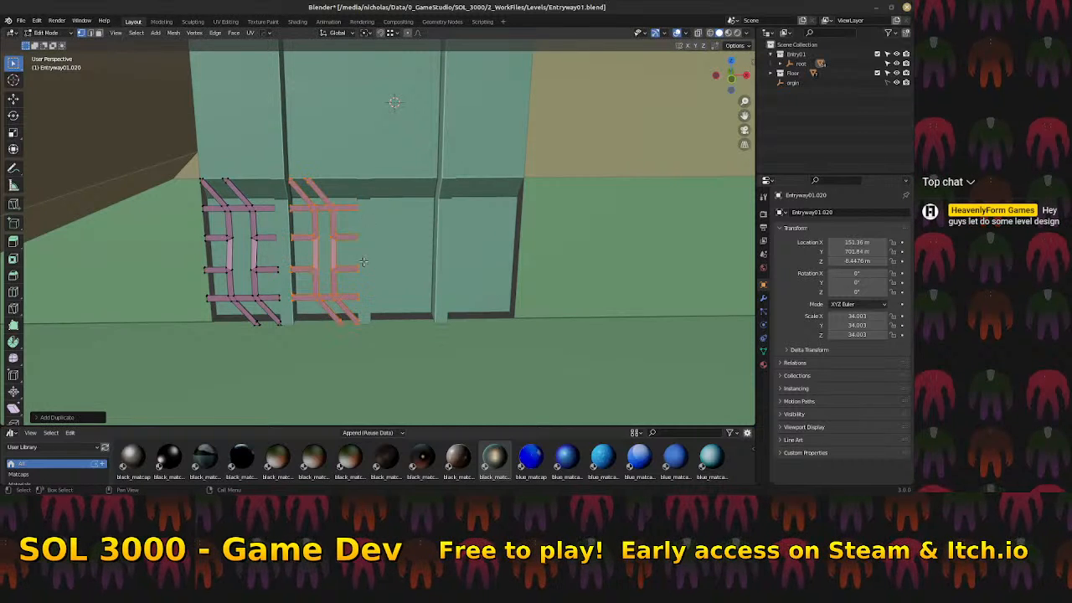
key("shift+d")
key("x")
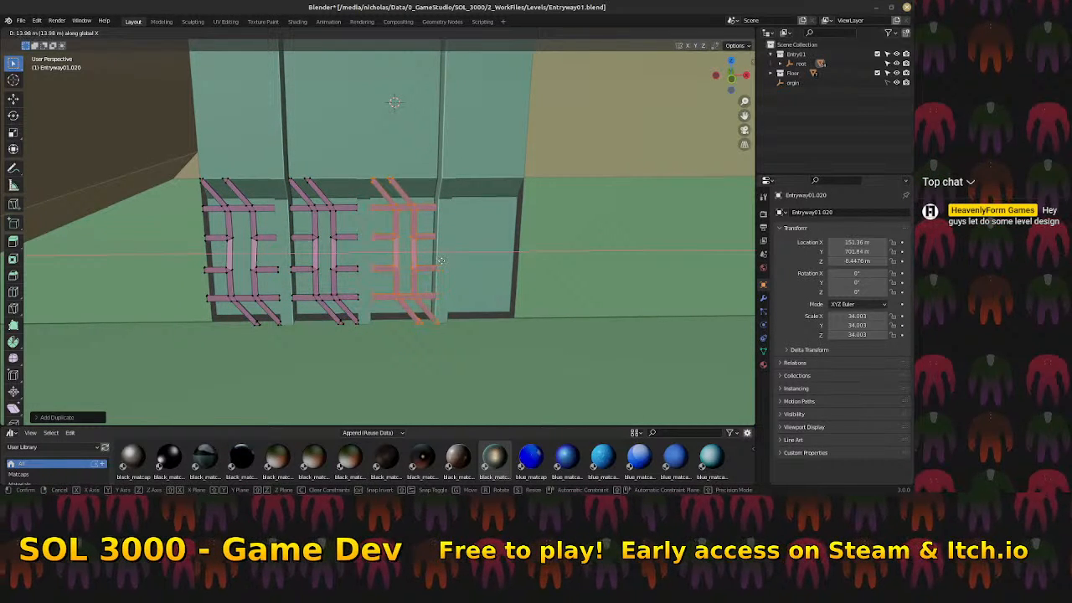
left_click(440, 263)
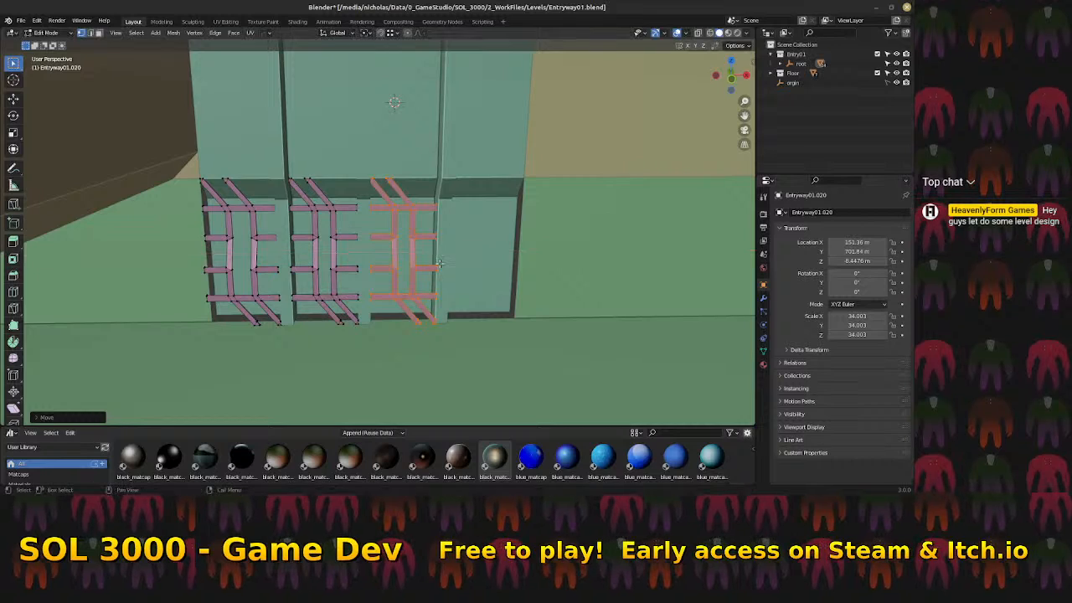
Nudge the third lattice along X in top wireframe view, about -0.06 m and about 0.04 m, to centre it between its ribs
scroll(441, 267, "up", 4)
scroll(441, 267, "up", 1)
middle_click_drag(460, 262, 390, 226, "shift")
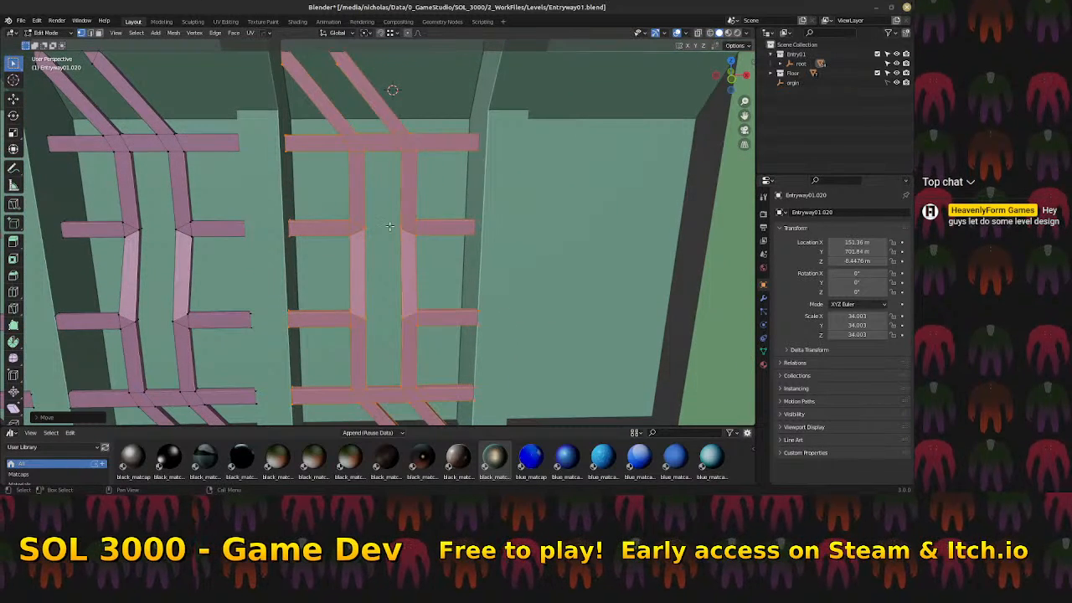
key("KP_7")
key("z")
left_click(299, 230)
mouse_move(467, 346)
middle_mouse_down("shift")
mouse_move(409, 298)
mouse_move(362, 297)
mouse_move(399, 236)
middle_mouse_up("shift")
scroll(366, 294, "up", 2)
middle_click_drag(383, 275, 457, 274, "shift")
scroll(444, 273, "up", 1)
key("g")
key("x")
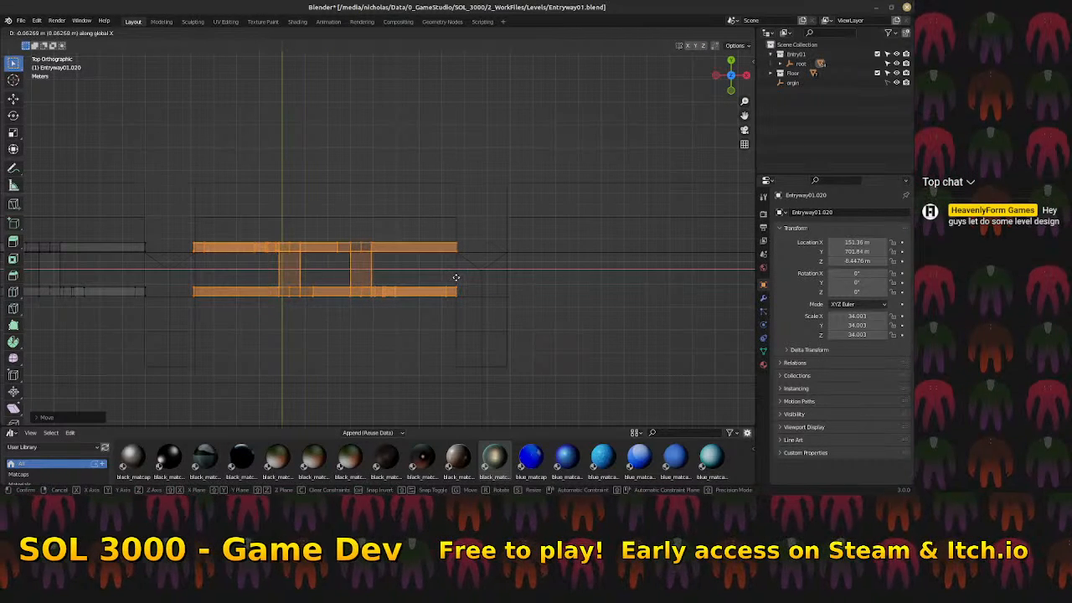
left_click(455, 277)
key("g")
key("x")
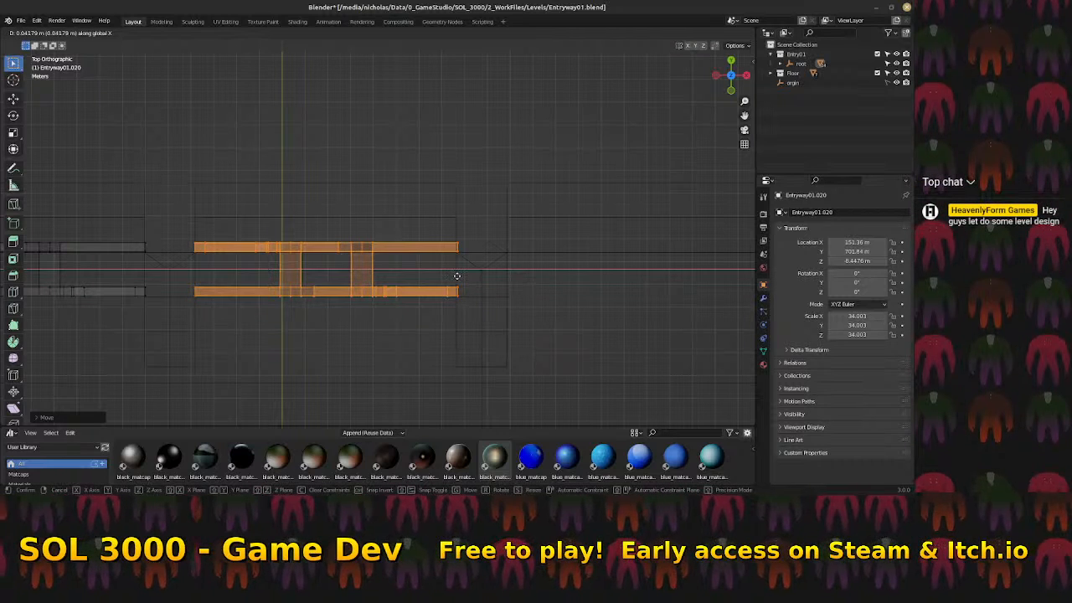
left_click(456, 278)
Try a duplicate of the third lattice about 13.7 m along X in the fourth bay and delete it
middle_click_drag(456, 279, 343, 287, "shift")
key("shift+d")
right_click(339, 266)
key("g")
key("x")
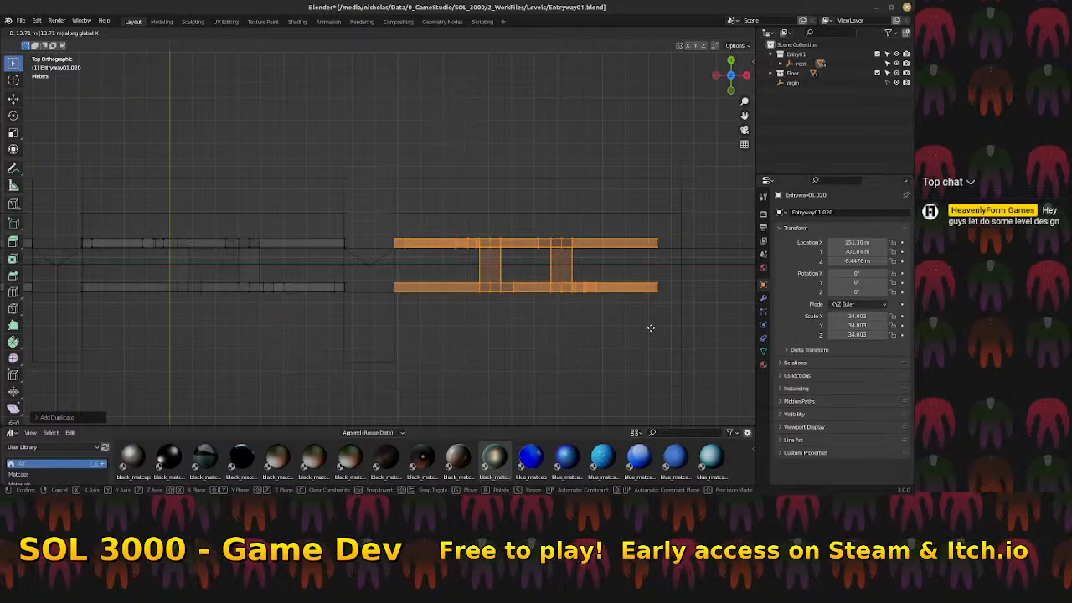
left_click(649, 329)
key("Tab")
scroll(530, 294, "down", 3)
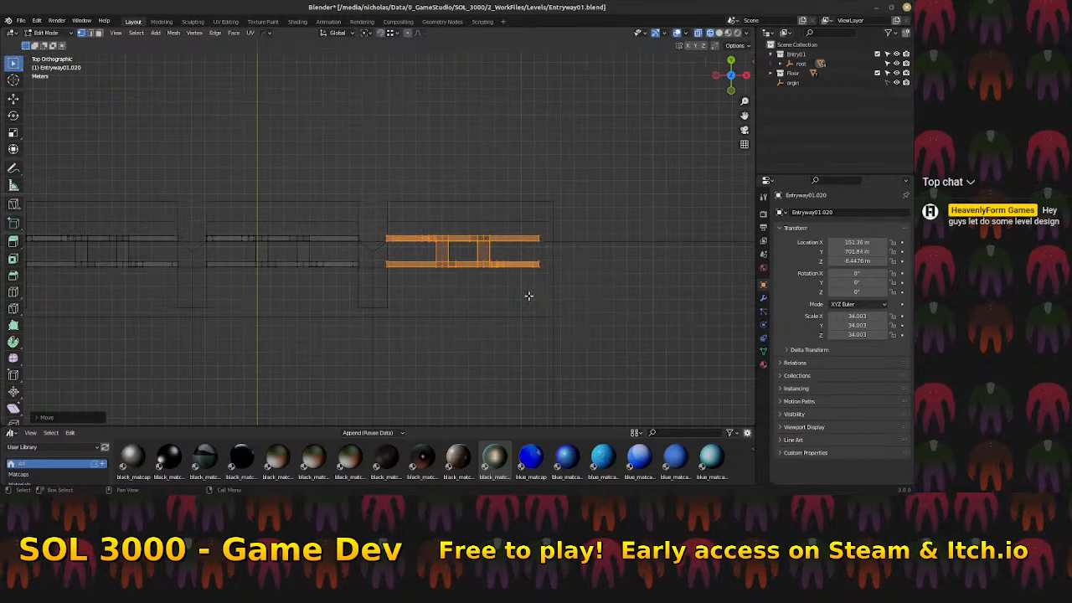
key("x")
left_click(525, 299)
Select the whole first lattice, duplicate it and move the copy about 42.17 m along X into the fourth bay
middle_click_drag(346, 266, 599, 268, "shift")
middle_click_drag(303, 250, 421, 246, "shift")
left_click_drag(181, 207, 421, 318)
middle_click_drag(361, 247, 169, 242, "shift")
key("shift+d")
right_click(172, 232)
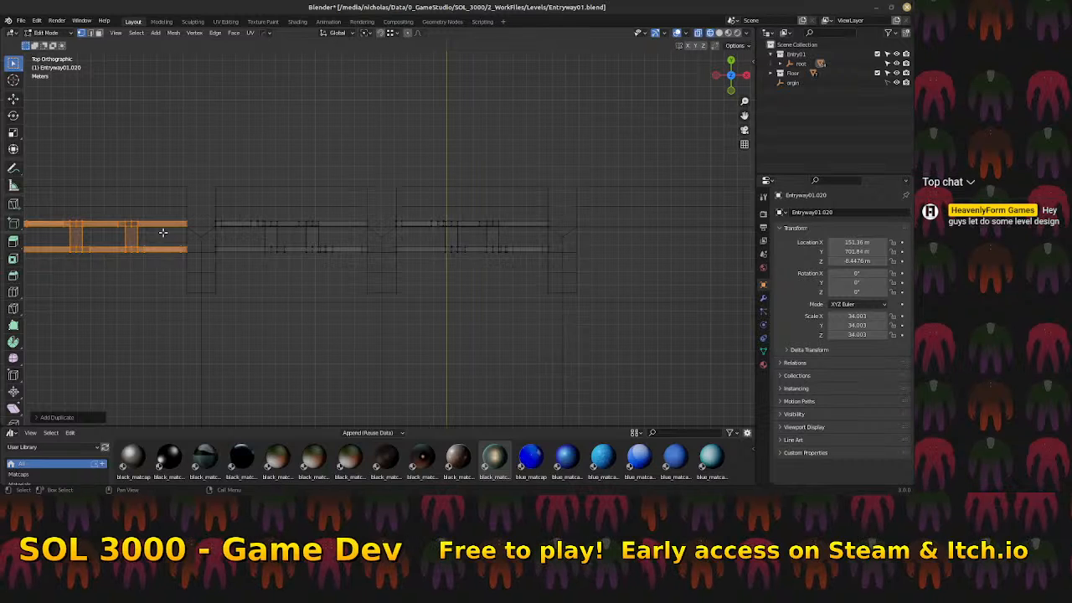
key("g")
key("x")
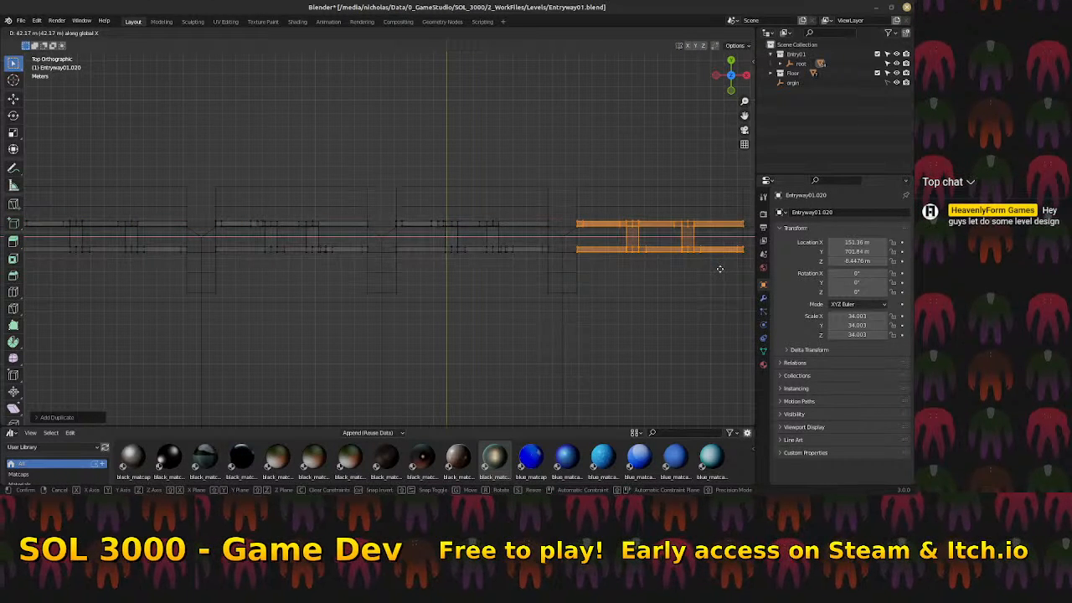
left_click(720, 269)
key("Tab")
middle_click_drag(494, 288, 237, 170)
left_click(236, 168)
key("ctrl+l")
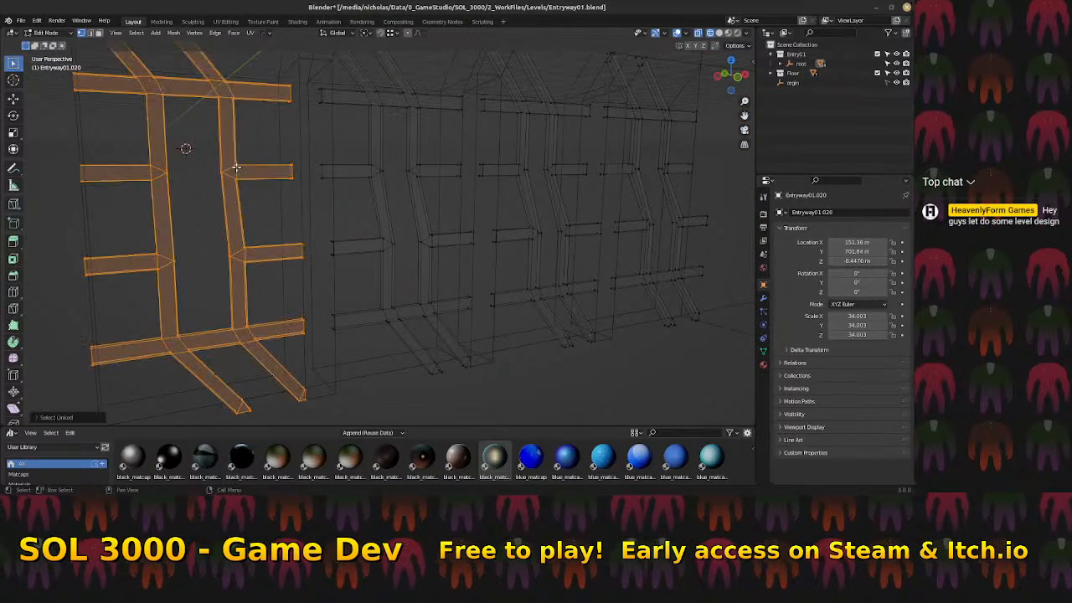
key("g")
right_click(144, 127)
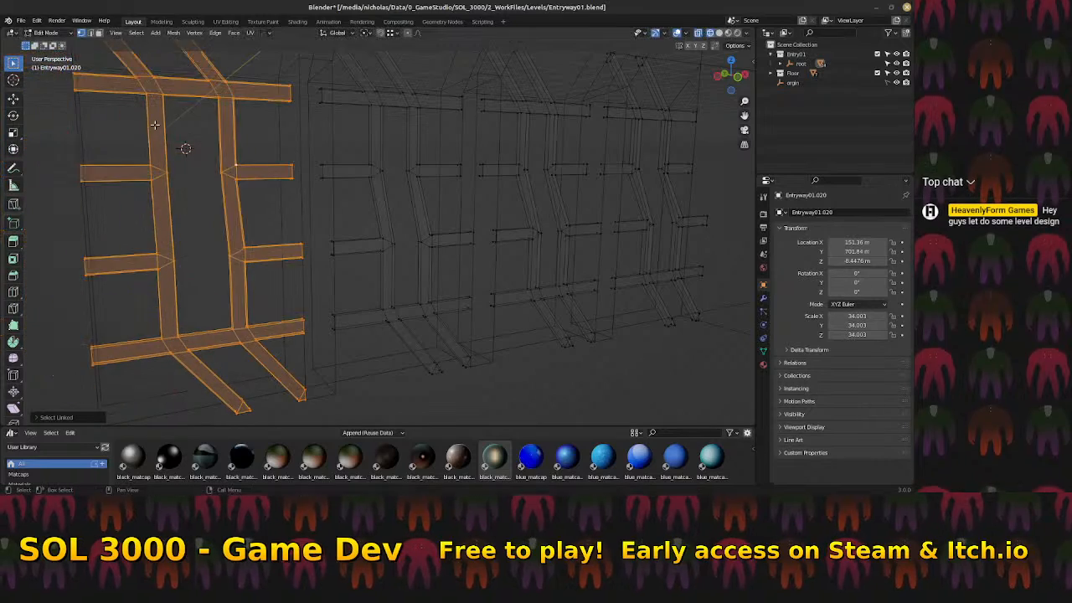
Return to solid shading, enter the ribbed wall mesh and fill the floor-level opening under the third lattice with a face
scroll(329, 154, "down", 3)
key("z")
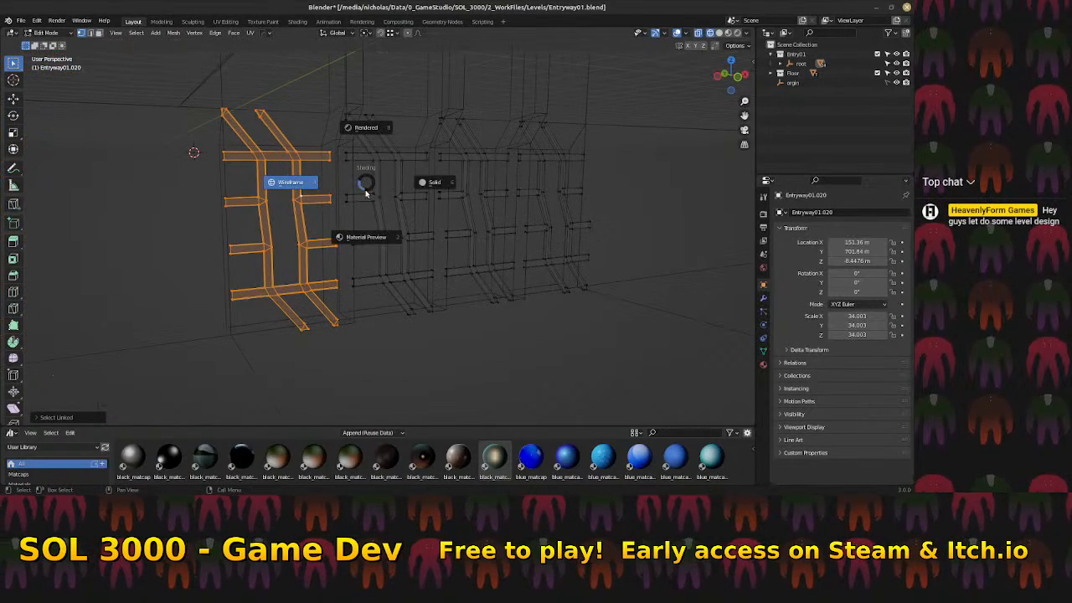
left_click(437, 184)
mouse_move(437, 184)
middle_mouse_down()
mouse_move(482, 209)
mouse_move(427, 238)
mouse_move(462, 219)
mouse_move(345, 209)
mouse_move(382, 222)
mouse_move(470, 223)
mouse_move(371, 225)
mouse_move(392, 248)
mouse_move(355, 270)
mouse_move(413, 286)
mouse_move(382, 303)
middle_mouse_up()
scroll(482, 209, "down", 7)
key("Tab")
scroll(391, 248, "up", 4)
scroll(385, 223, "up", 4)
scroll(362, 217, "down", 2)
left_click(427, 261)
key("Tab")
scroll(409, 286, "up", 2)
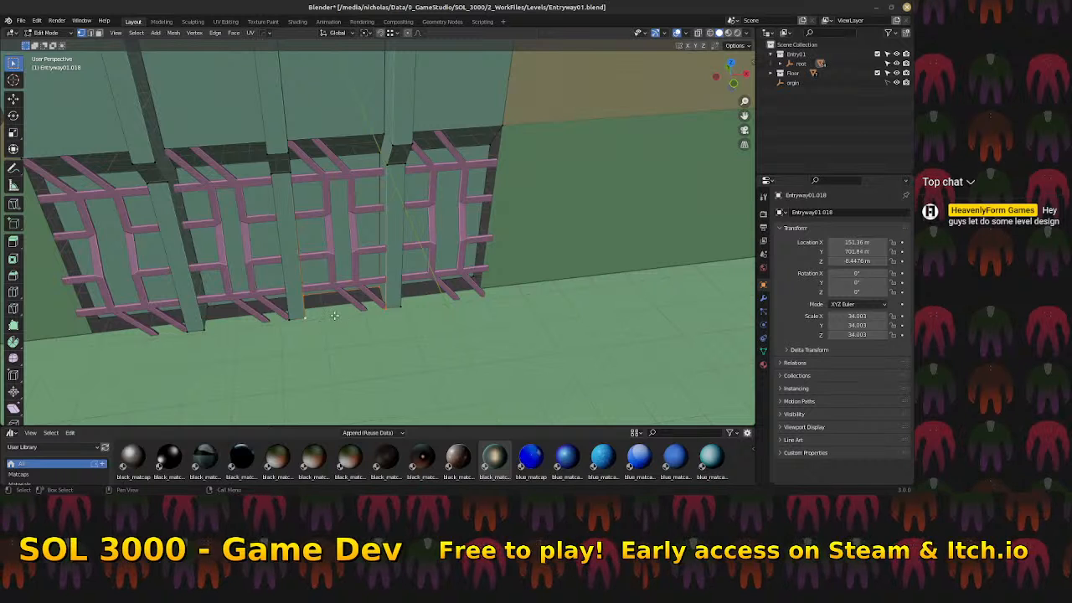
middle_click_drag(411, 289, 321, 278)
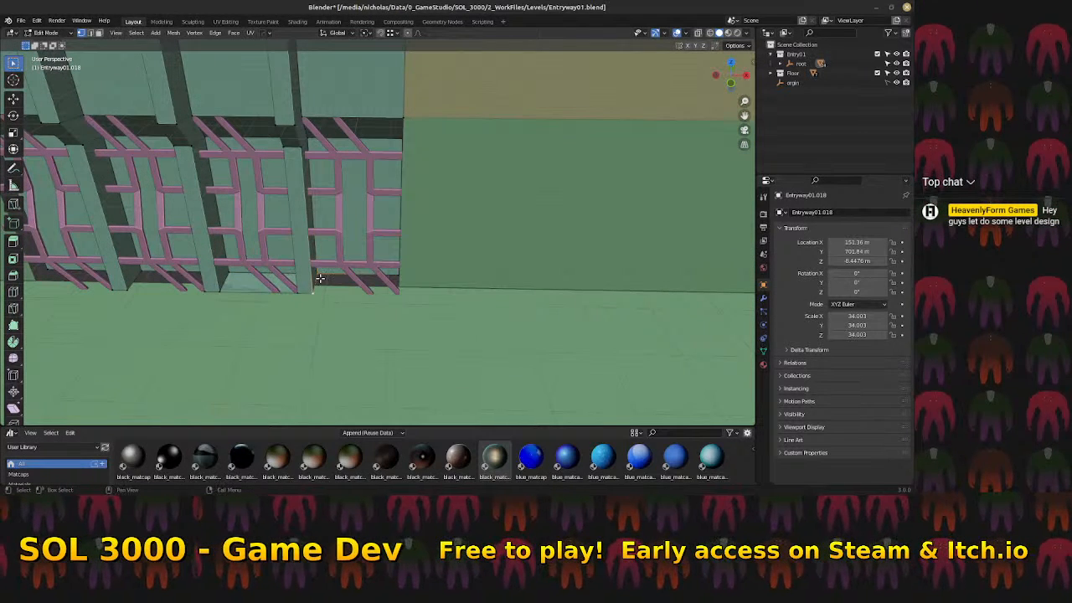
Extrude the adjoining rib's base edge across the bottom of the fourth bay and shift the new geometry onto the bay's far corner
key("e")
left_click(399, 279)
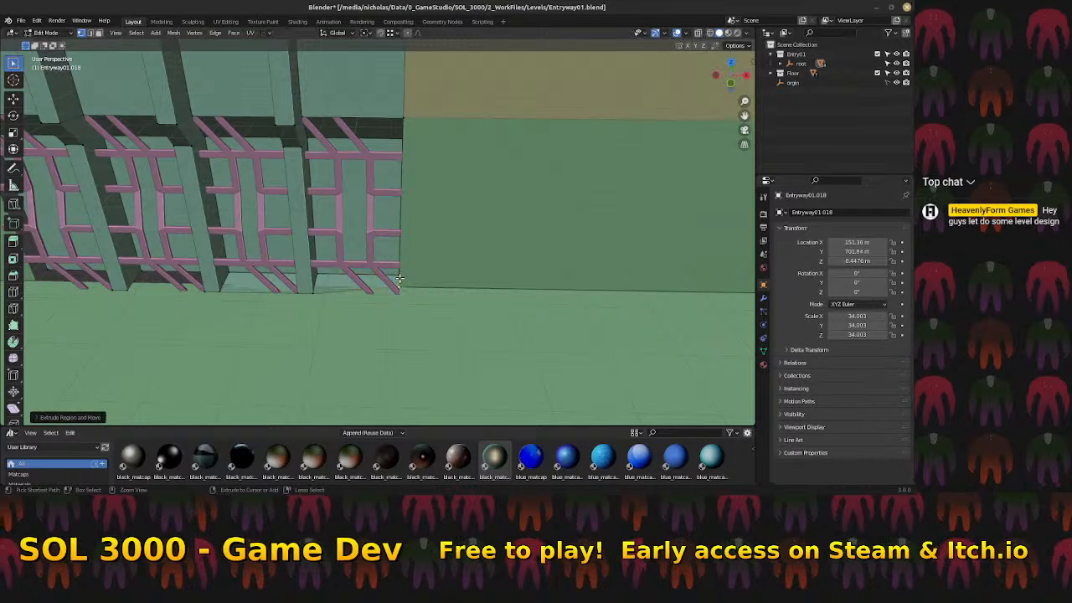
middle_click_drag(403, 293, 402, 288)
key("g")
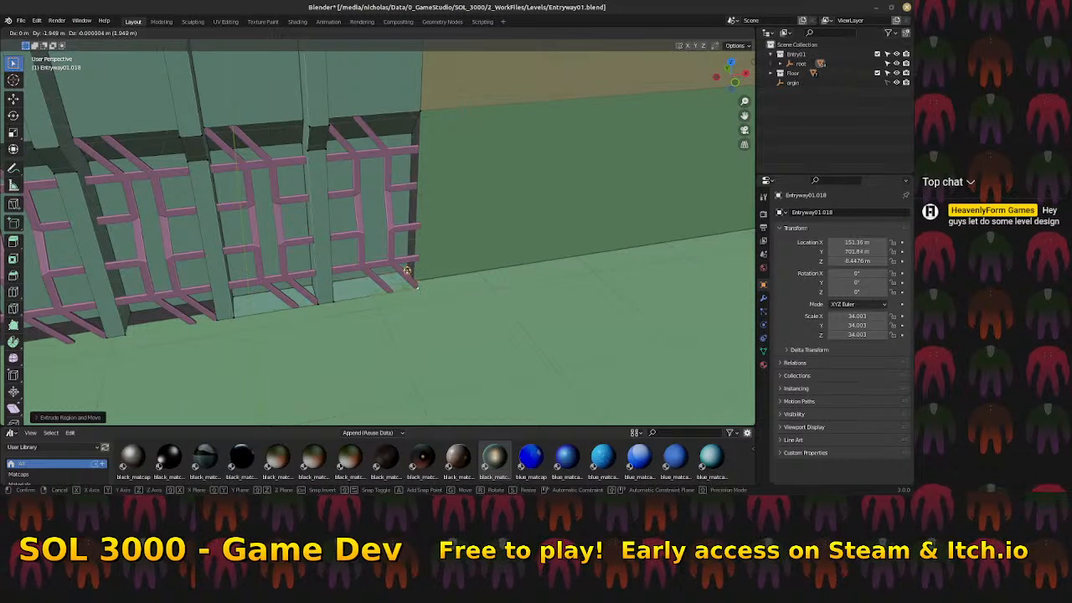
left_click(410, 279)
Select the bottom corner vertices of the second bay and fill its floor-level opening with a face
middle_click_drag(409, 276, 299, 268)
left_click(299, 269)
left_click(219, 285, "shift")
left_click(223, 305, "shift")
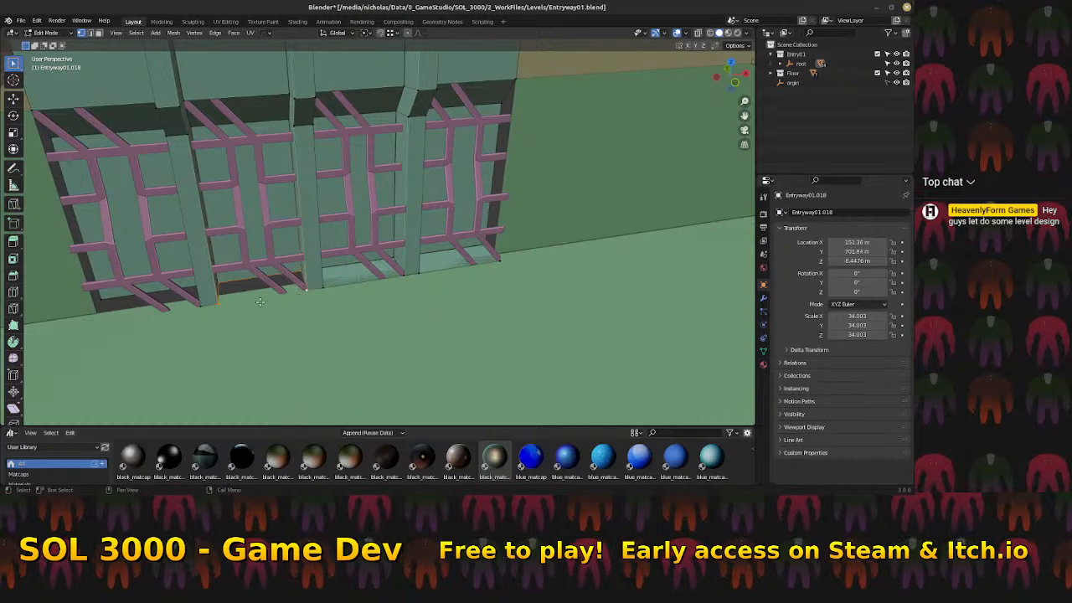
key("f")
Extrude the first rib's base edge along X to the far side of the first bay to close its bottom
middle_click_drag(235, 301, 385, 298)
left_click(343, 282)
left_click(352, 303, "shift")
key("e")
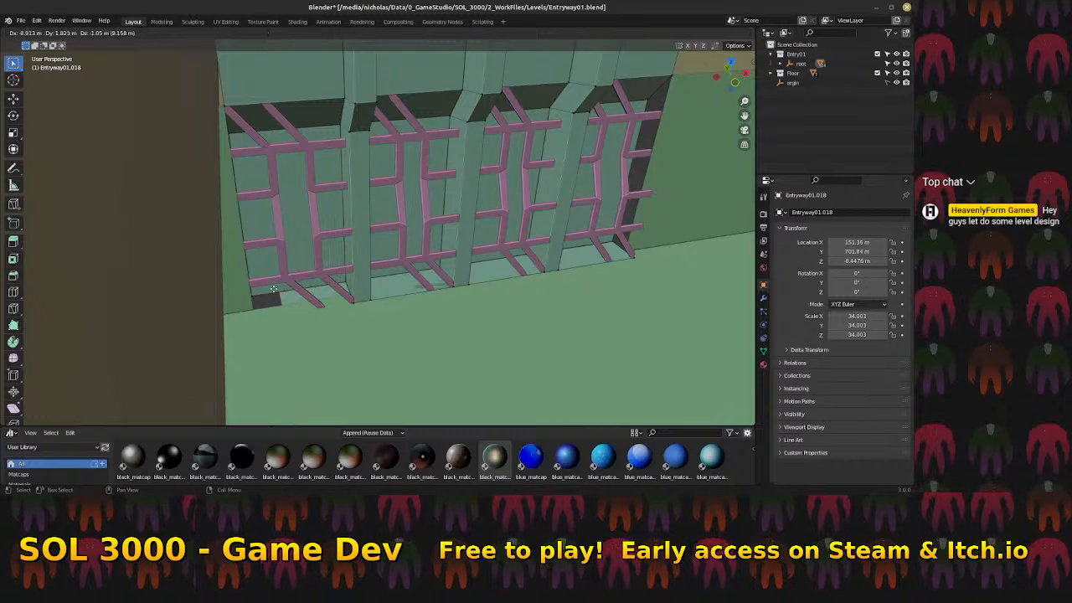
key("x")
left_click(253, 294)
Add a loop cut through the ribs' side faces and the new bay floor faces, sliding it by a factor of about 0.22
middle_click_drag(431, 300, 427, 339)
scroll(372, 267, "down", 3)
scroll(366, 275, "down", 3)
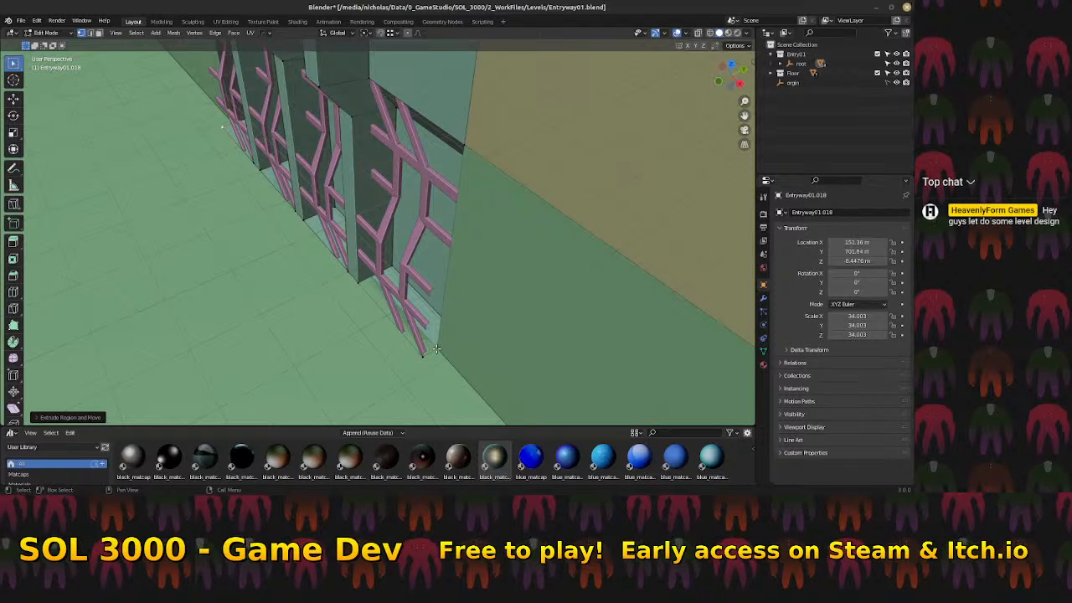
key("ctrl+r")
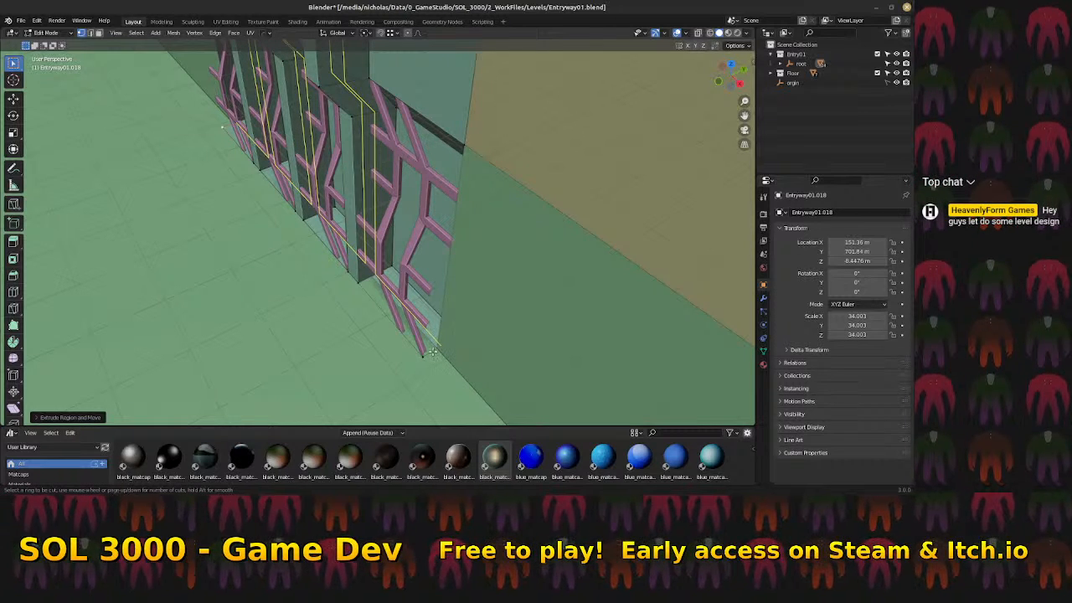
key("Escape")
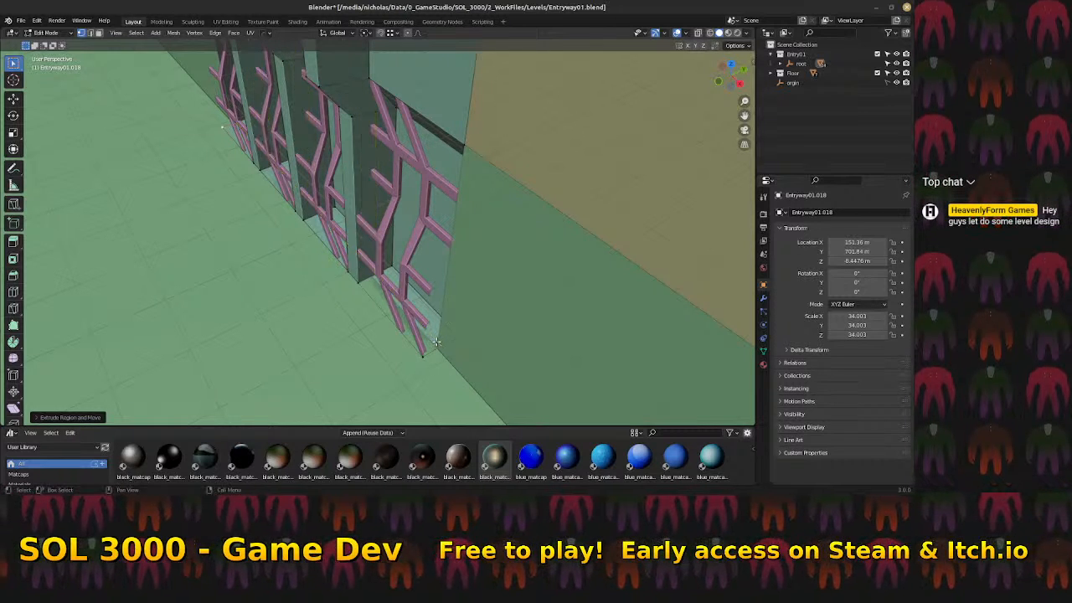
left_click(375, 302)
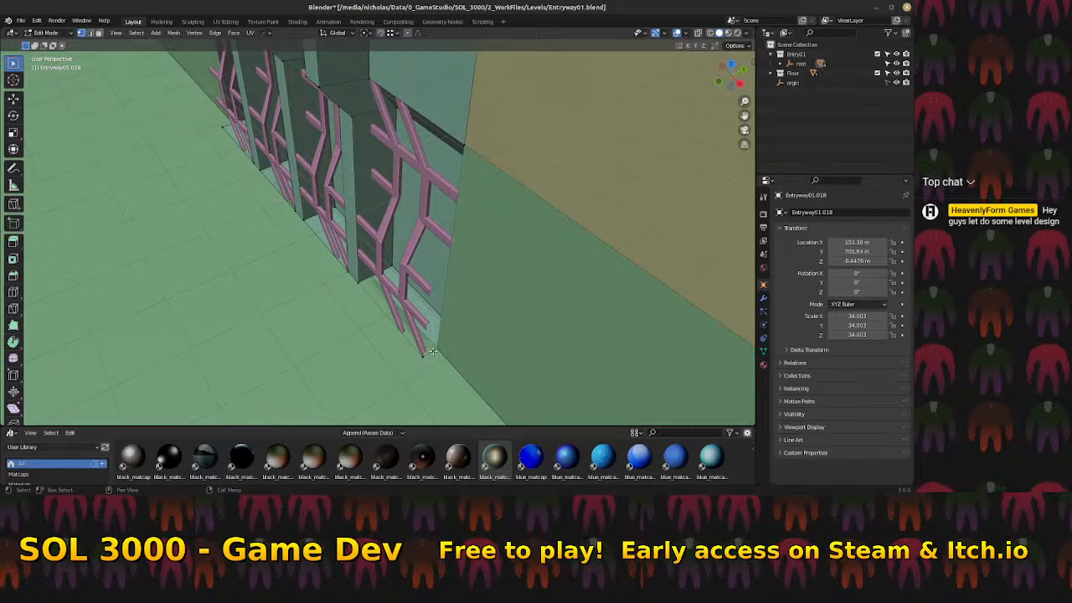
scroll(403, 338, "down", 1)
scroll(404, 338, "up", 1)
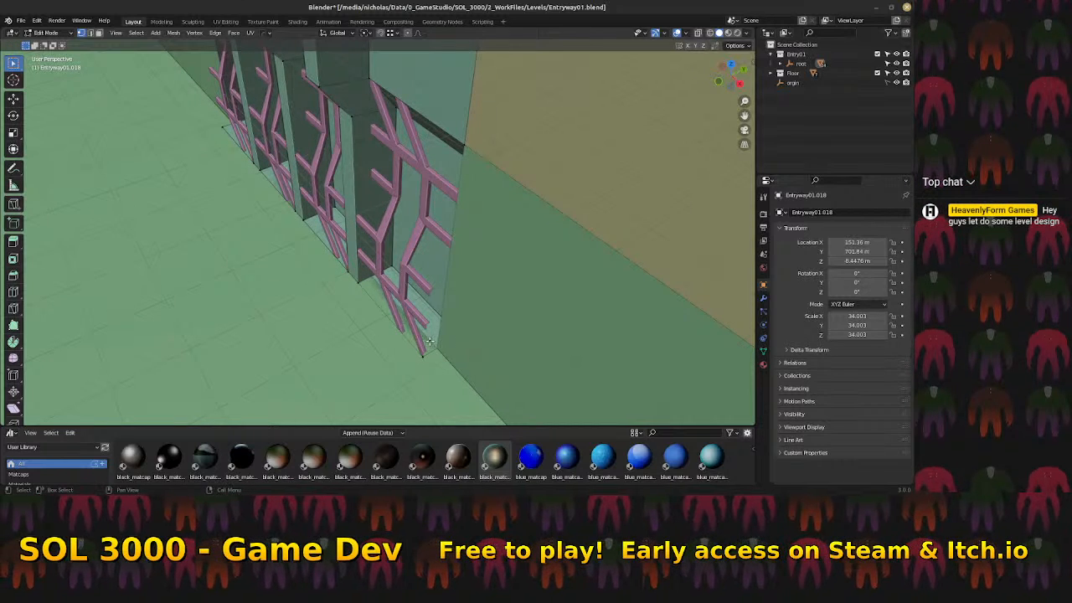
key("ctrl+r")
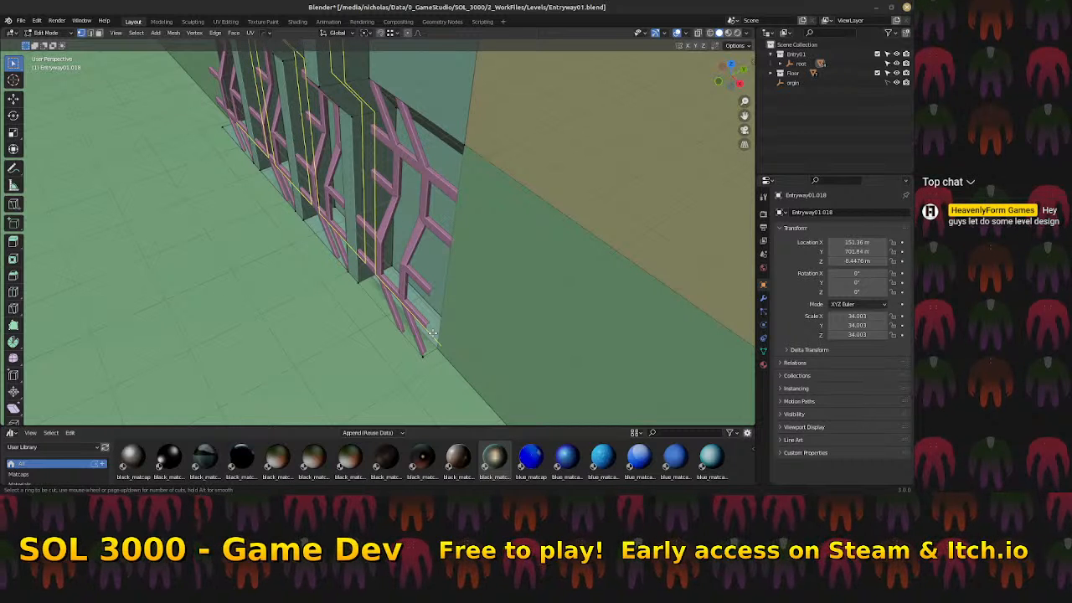
left_click(433, 333)
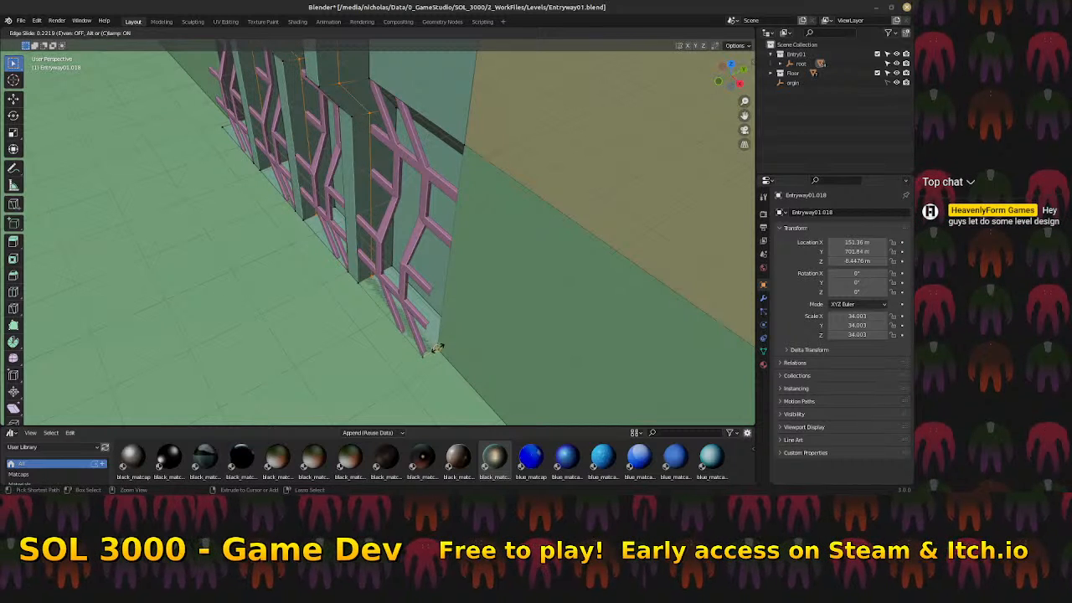
left_click(436, 347)
Delete the front strip of the floor faces in all four bays using face selection
middle_click_drag(437, 334, 433, 290)
scroll(448, 360, "down", 1)
scroll(433, 289, "up", 2)
key("ctrl+Tab")
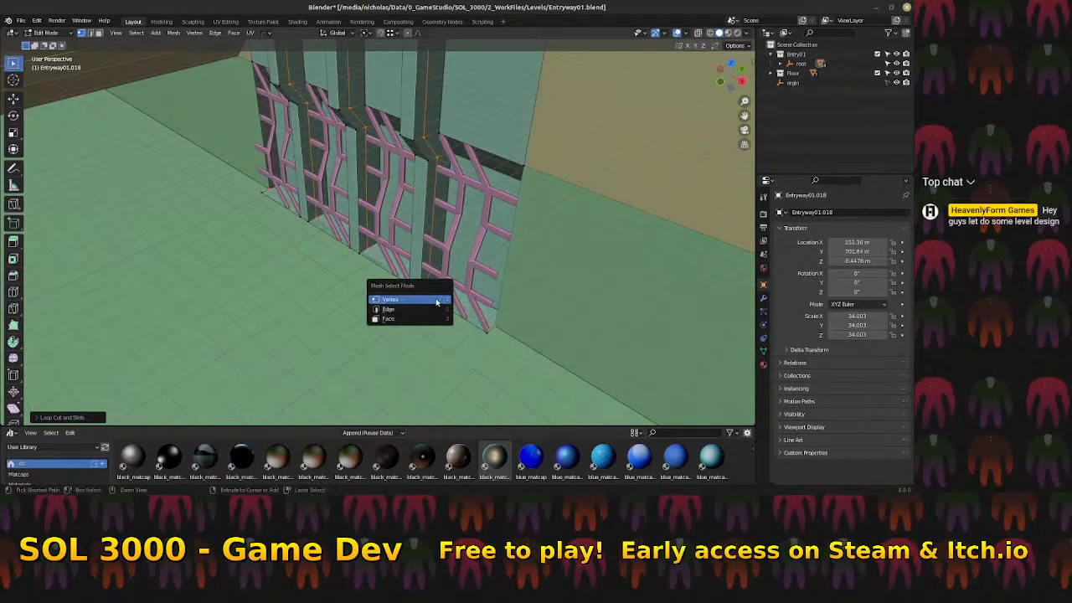
left_click(425, 320)
left_click(444, 301)
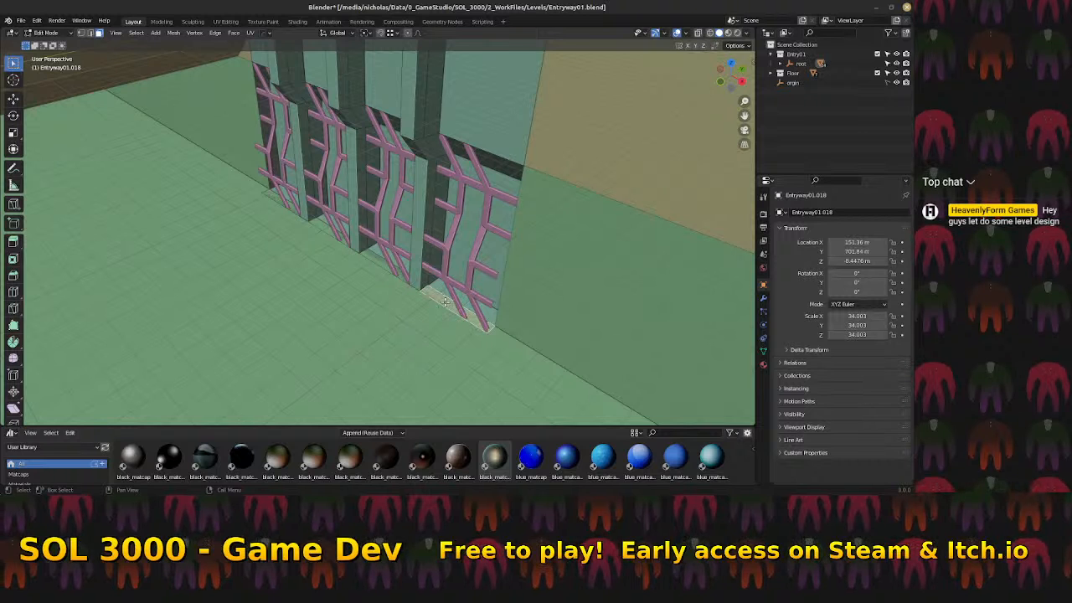
middle_click_drag(472, 303, 395, 267)
left_click(395, 267)
left_click(343, 244)
left_click(289, 223)
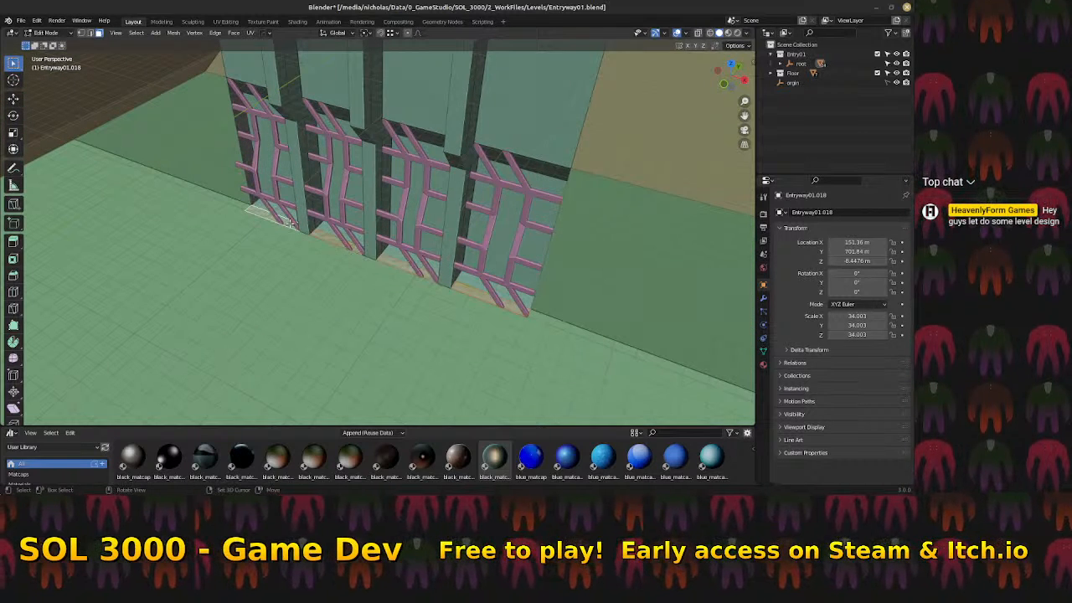
key("x")
left_click(391, 280)
Select the lattice object and move it about 1.95 m along Y, deeper into the wall recess
mouse_move(408, 285)
middle_mouse_down()
mouse_move(397, 281)
mouse_move(415, 273)
mouse_move(408, 259)
mouse_move(406, 277)
middle_mouse_up()
middle_click_drag(357, 219, 430, 246)
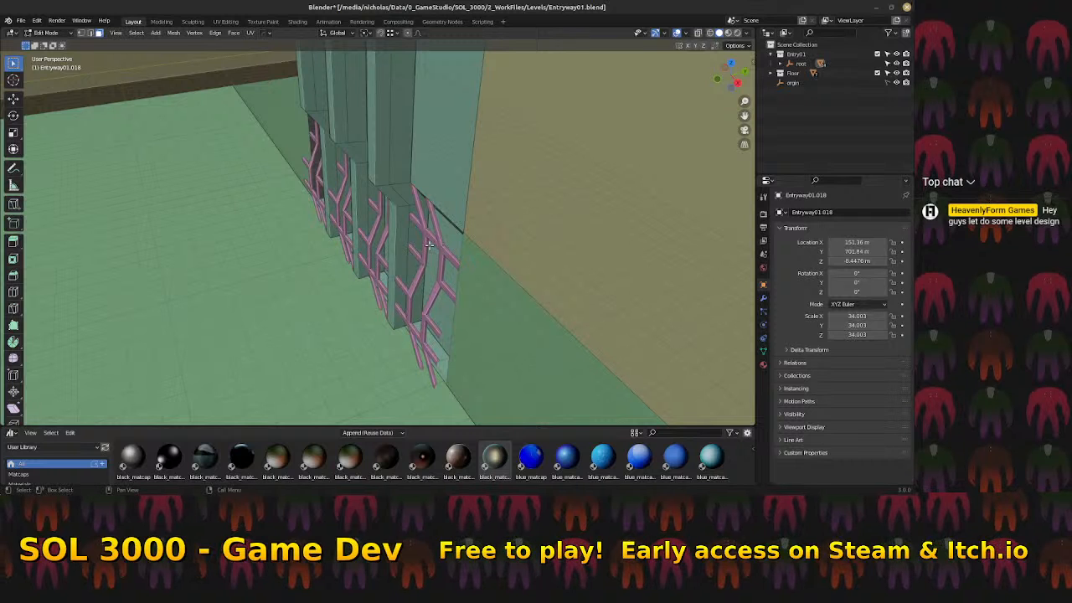
key("Tab")
left_click(436, 245)
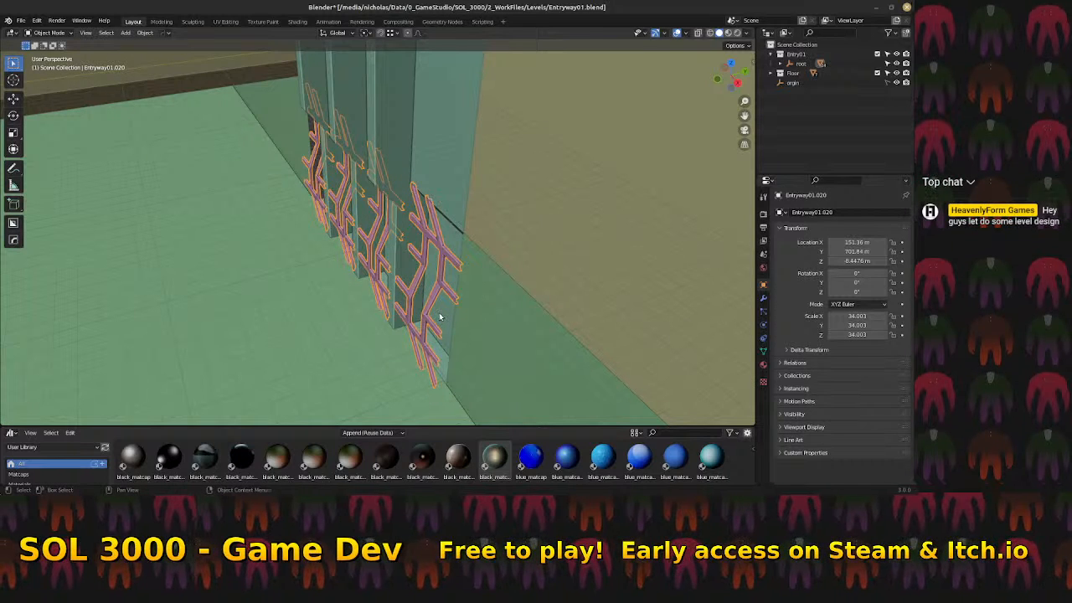
key("g")
key("y")
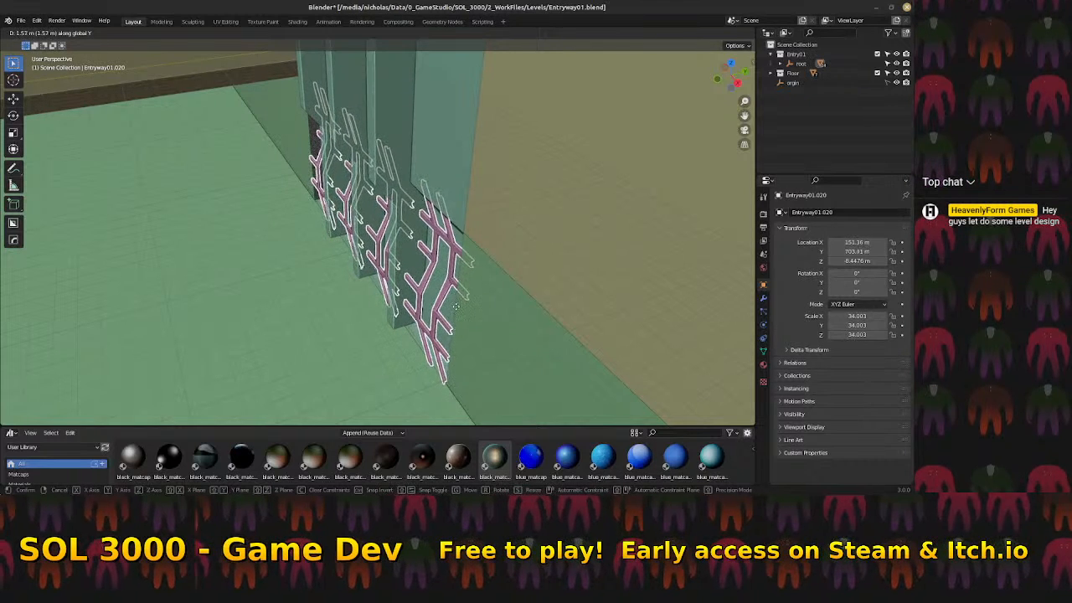
left_click(459, 304)
middle_click_drag(459, 303, 503, 195)
scroll(471, 244, "up", 1)
scroll(482, 248, "up", 1)
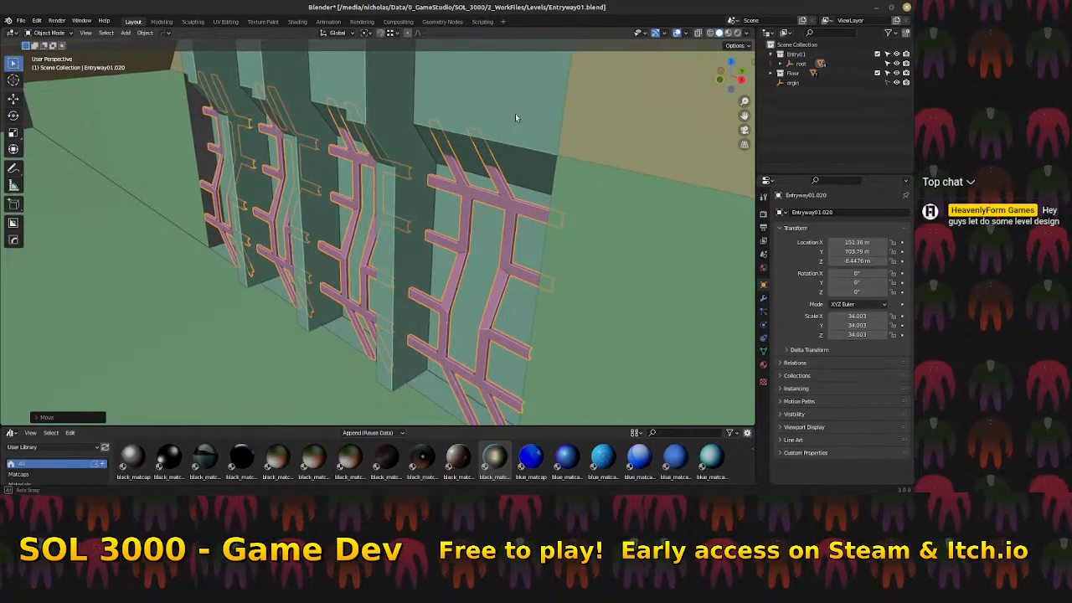
Select the upper vertices of all four lattices in wireframe and move them about -1.92 m along Y to follow the sloped band
key("Tab")
middle_click_drag(515, 112, 538, 114)
middle_click_drag(473, 191, 492, 173)
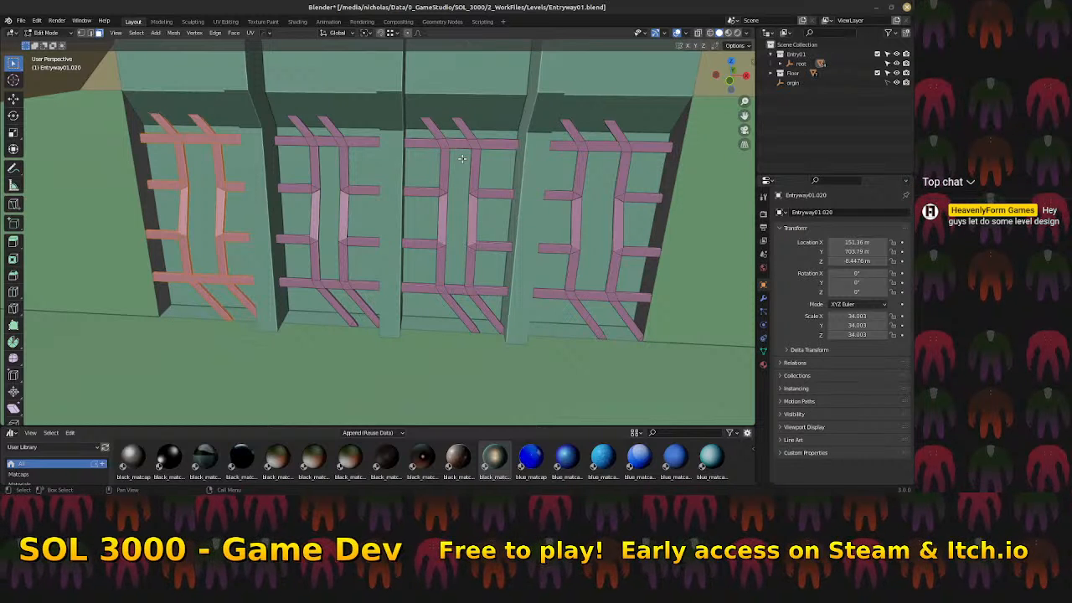
key("z")
left_click(397, 156)
mouse_move(414, 168)
middle_mouse_down()
mouse_move(409, 199)
mouse_move(404, 182)
middle_mouse_up()
key("ctrl+Tab")
left_click(390, 171)
left_click(251, 139)
mouse_move(221, 129)
left_mouse_down()
mouse_move(495, 136)
mouse_move(550, 186)
left_mouse_up()
middle_click_drag(551, 186, 442, 199)
key("z")
left_click(509, 218)
scroll(423, 181, "up", 2)
key("g")
key("y")
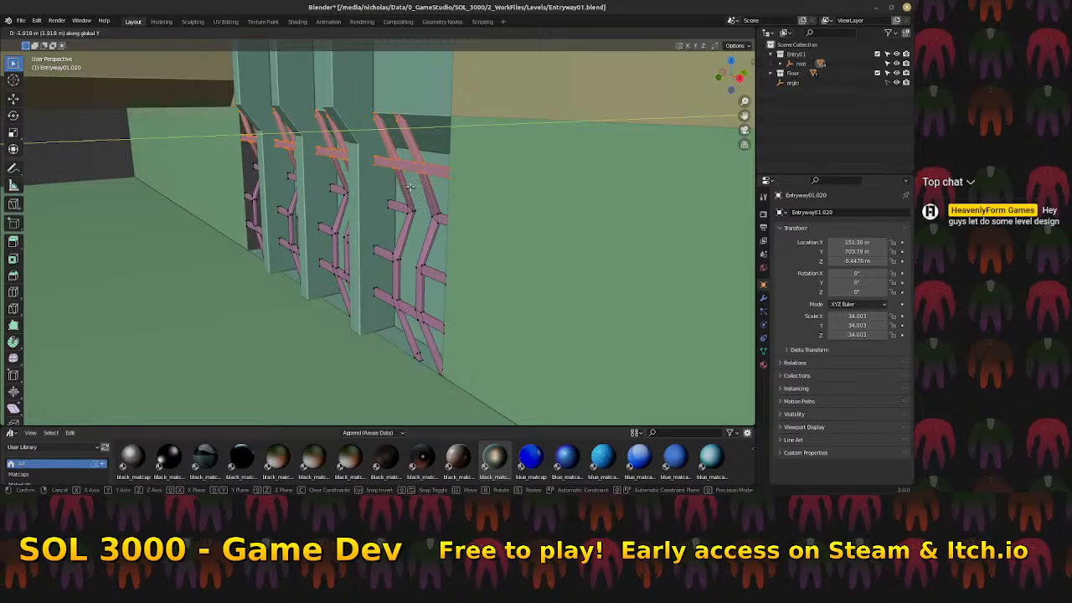
left_click(411, 186)
middle_click_drag(411, 186, 476, 181)
middle_click_drag(423, 181, 415, 186)
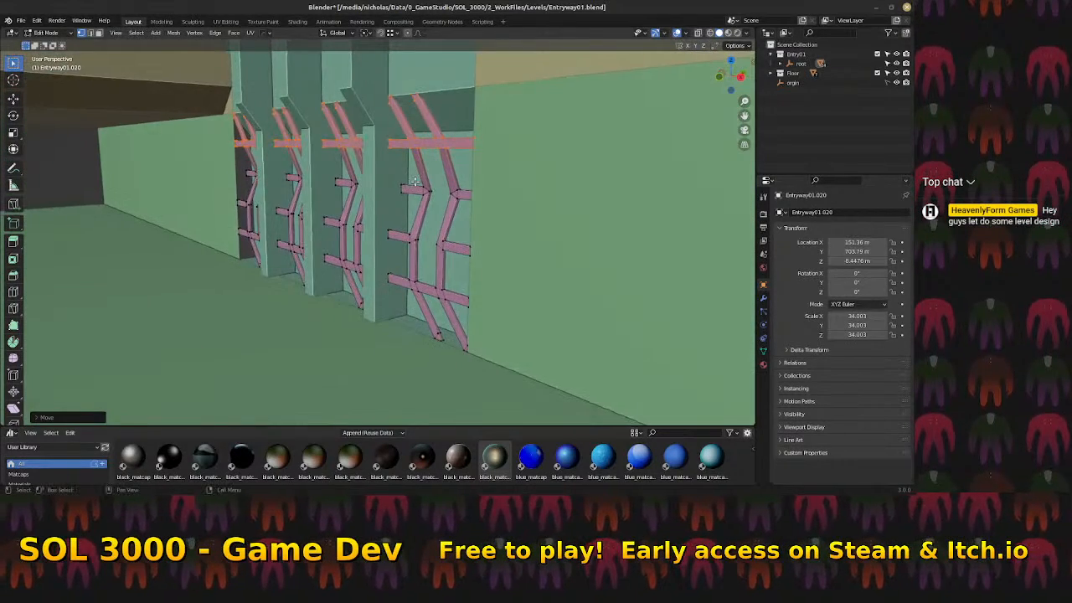
Switch from the lattices to editing the ribbed wall and add a horizontal loop cut above the sloped ceiling, slid by about -0.94
key("Tab")
scroll(388, 214, "down", 3)
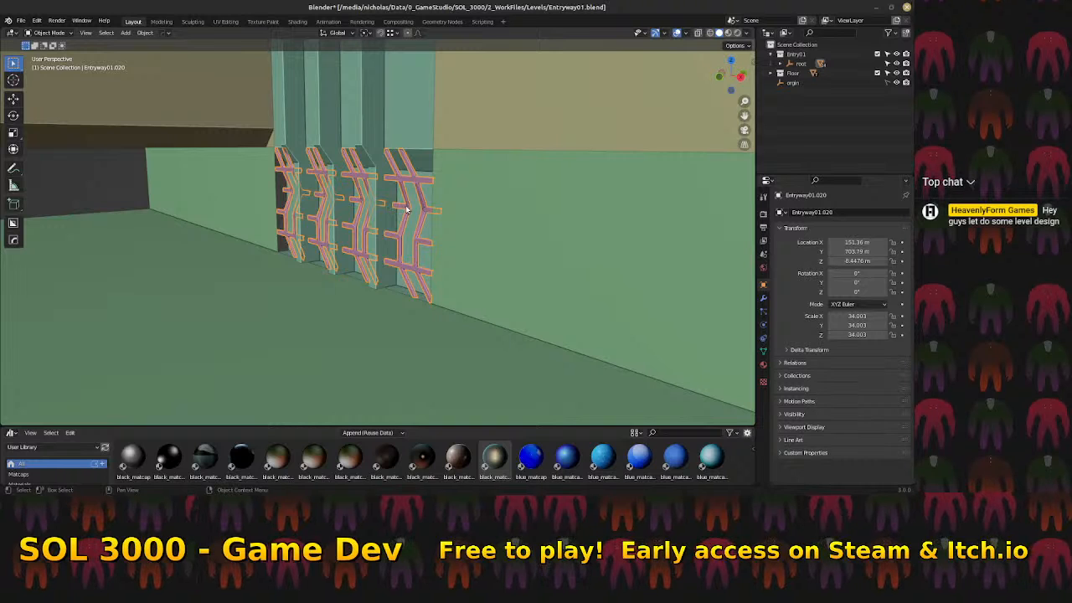
key("Tab")
key("Tab")
left_click(423, 141)
mouse_move(400, 156)
middle_mouse_down()
mouse_move(453, 160)
mouse_move(426, 168)
mouse_move(425, 188)
mouse_move(382, 168)
middle_mouse_up()
key("Tab")
scroll(427, 172, "up", 3)
key("ctrl+r")
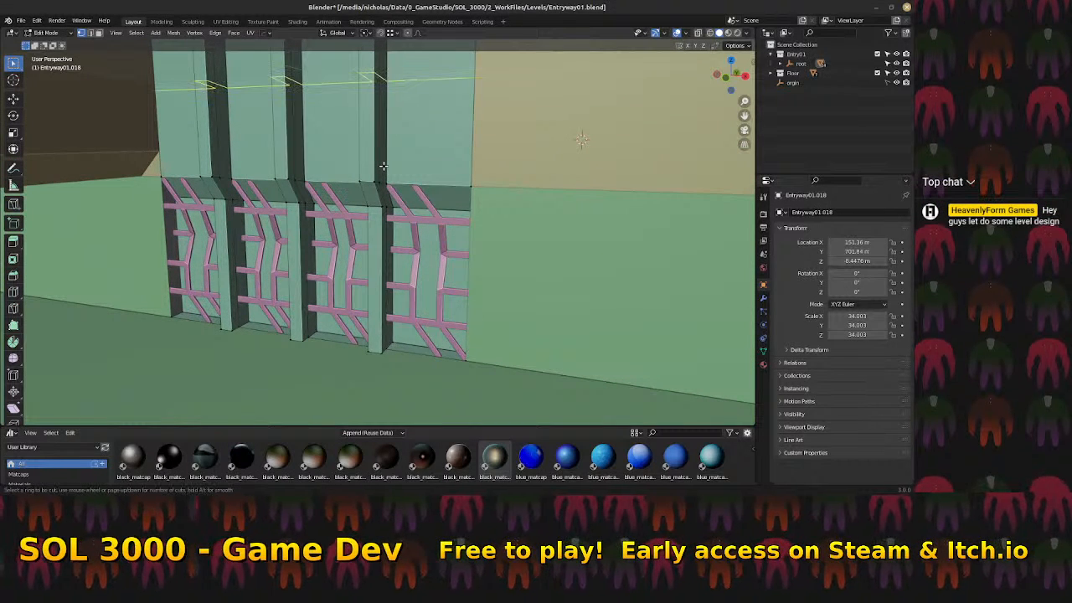
left_click(383, 167)
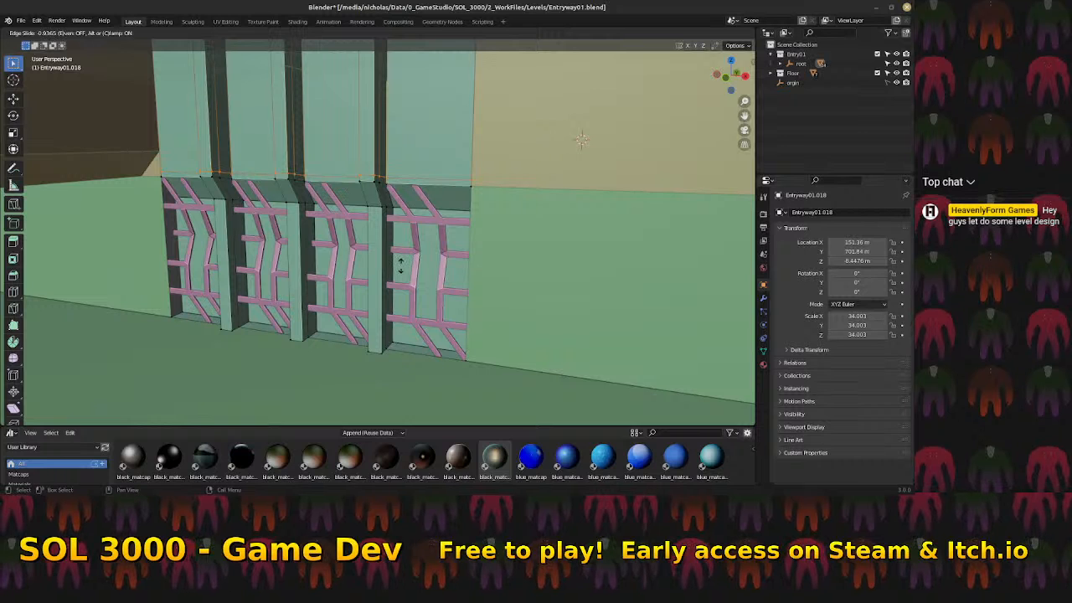
left_click(401, 266)
Try to separate the bay backs, ribs, floors and sloped ceiling faces from the wall using a grown face selection
middle_click_drag(401, 265, 324, 183)
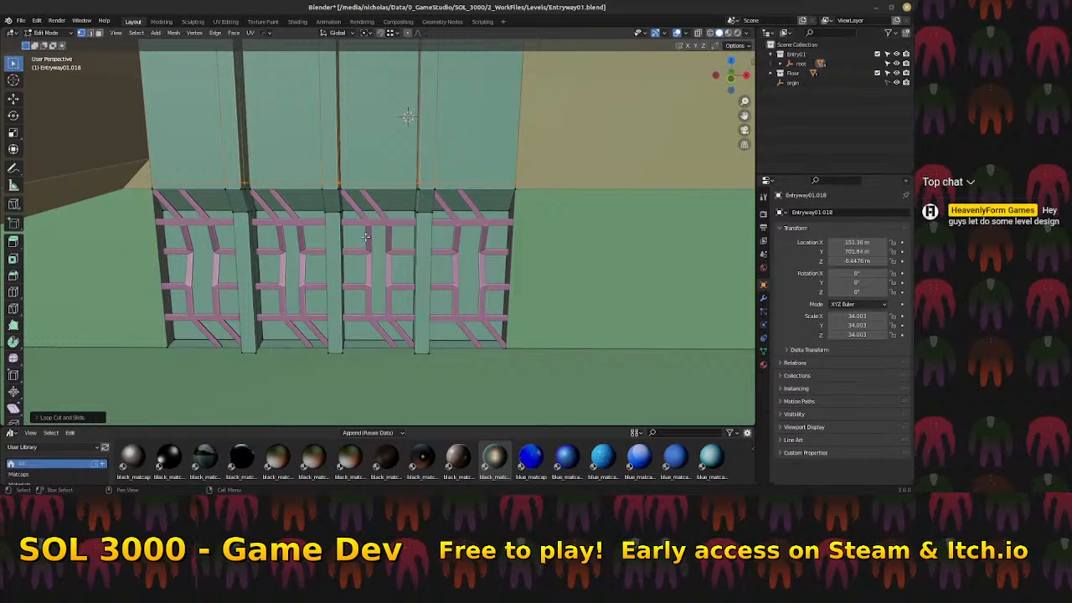
key("ctrl+Tab")
left_click(238, 224)
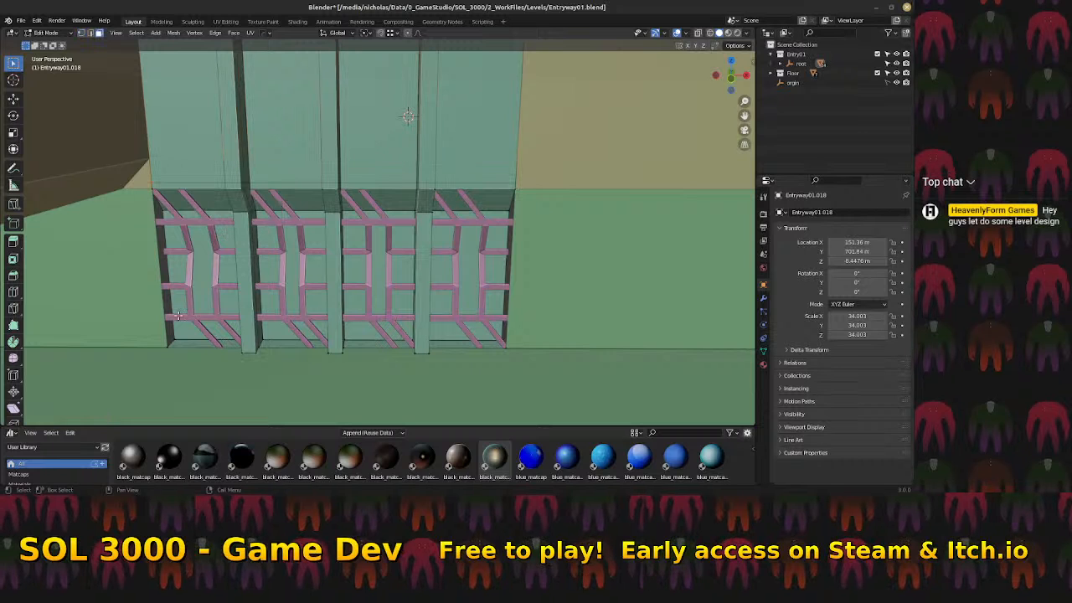
left_click(180, 314)
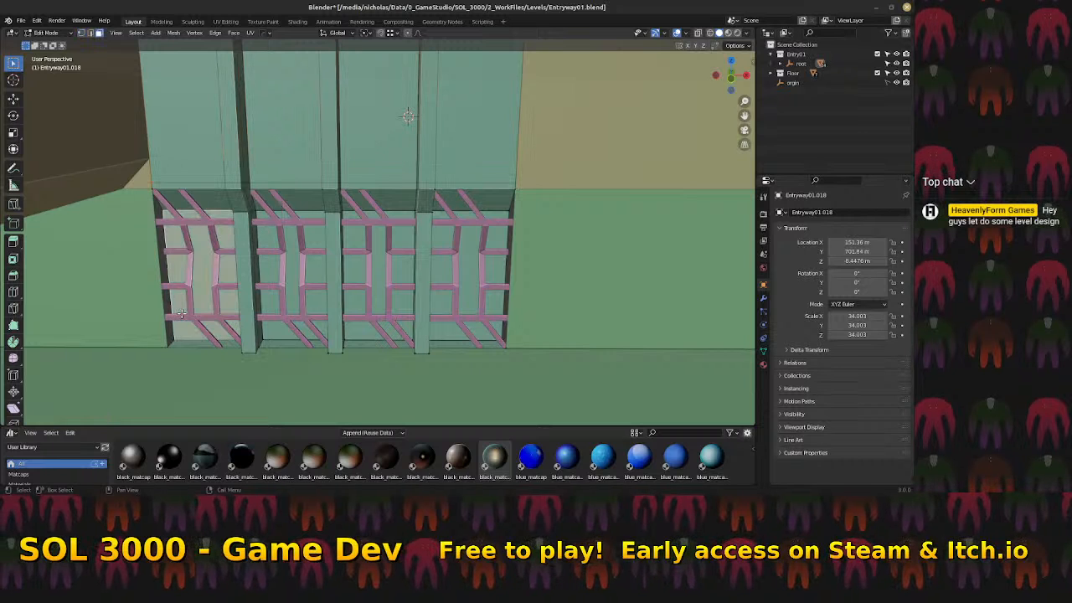
left_click(483, 287, "ctrl")
middle_click_drag(424, 299, 381, 378)
left_click(382, 377, "shift")
left_click(323, 342, "shift")
middle_click_drag(313, 328, 339, 245)
key("ctrl+KP_Add")
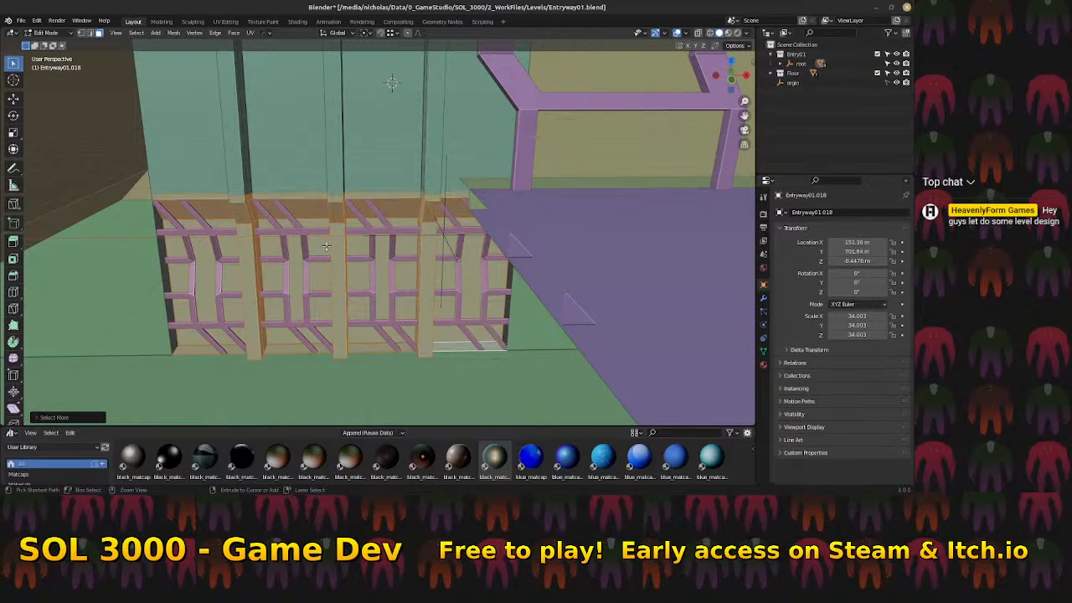
middle_click_drag(366, 203, 348, 190)
mouse_move(425, 188)
middle_mouse_down()
mouse_move(370, 235)
mouse_move(367, 214)
mouse_move(427, 181)
mouse_move(503, 176)
mouse_move(416, 182)
middle_mouse_up()
key("p")
left_click(398, 201)
key("Tab")
key("Tab")
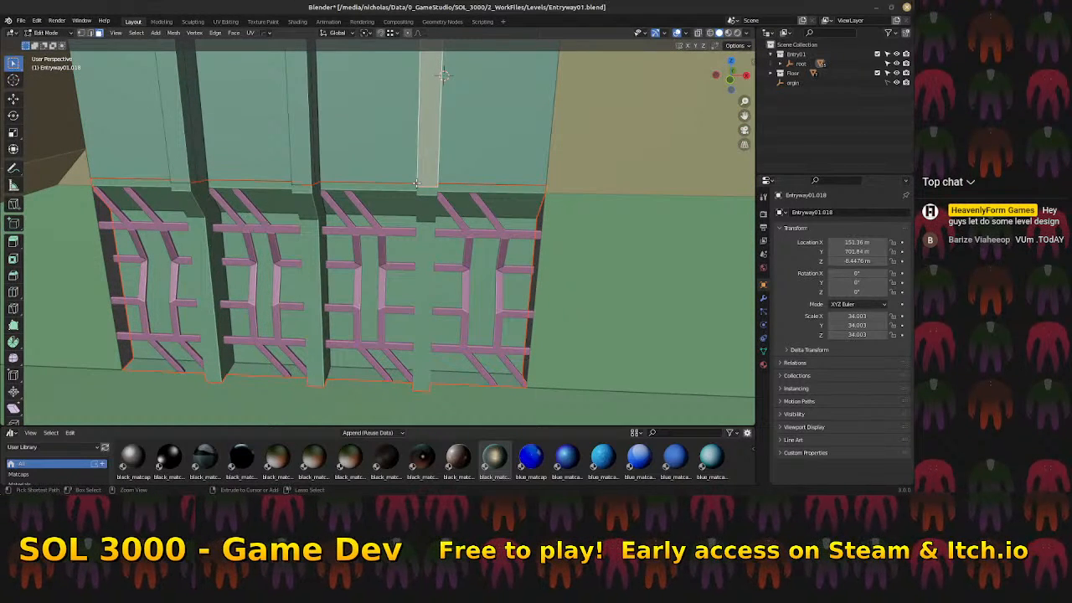
Undo the separation of the lower bay and rib faces
key("ctrl+z")
key("ctrl+z")
key("ctrl+z")
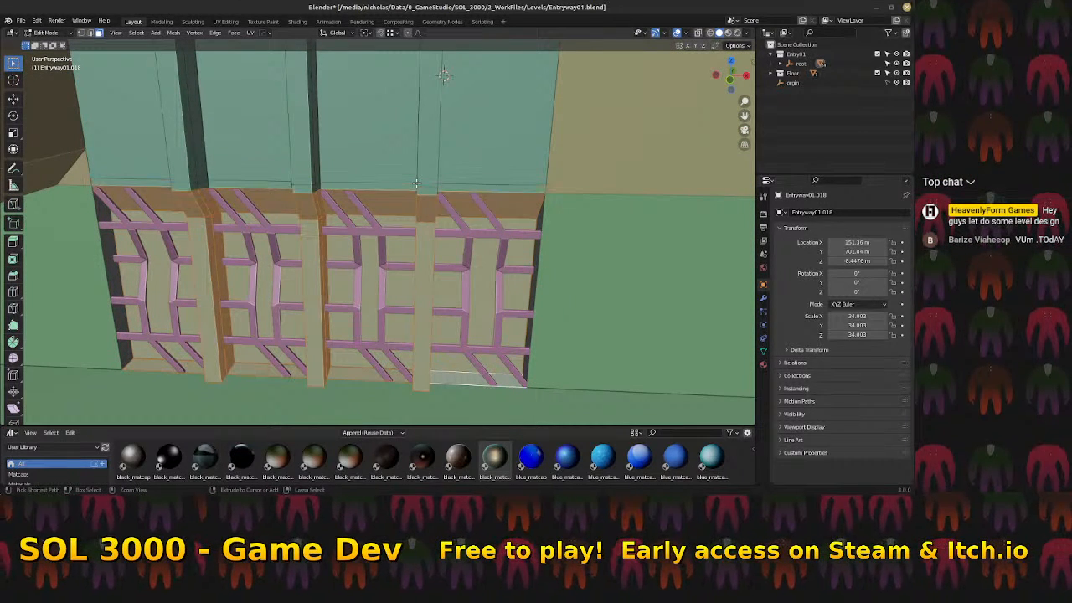
Select the new edge loop just above the sloped ceiling and flatten it along Z
left_click(450, 188)
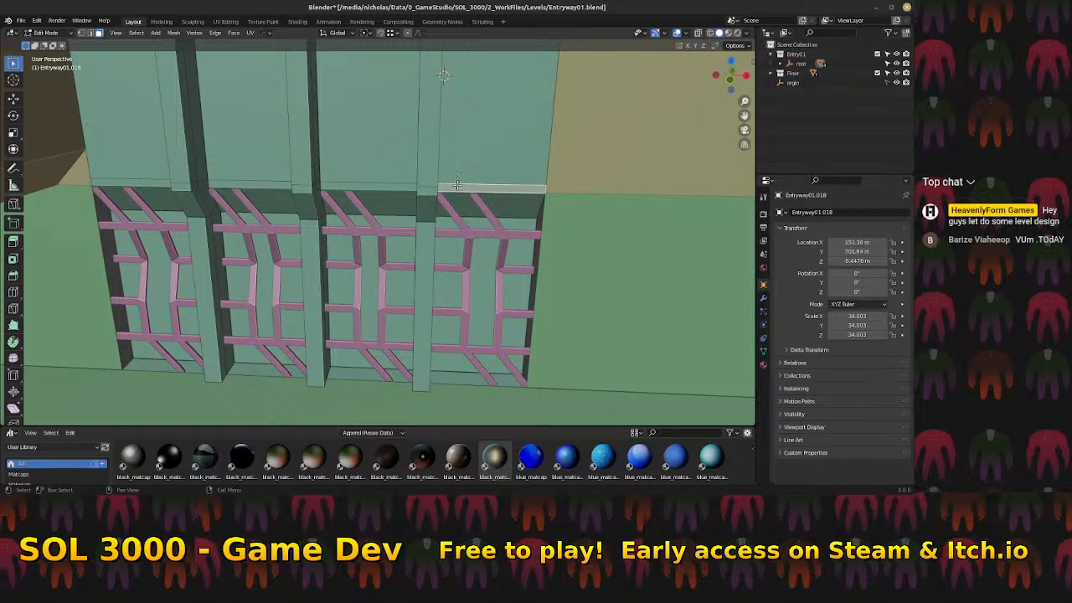
key("ctrl+Tab")
left_click(454, 179)
left_click(469, 184, "alt")
left_click(369, 184, "alt")
key("s")
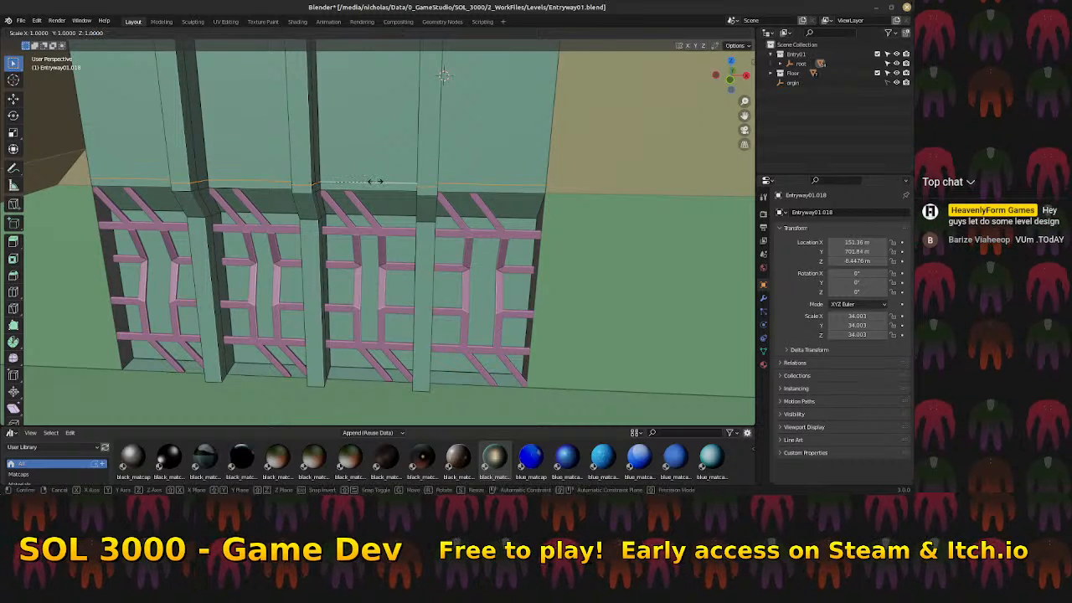
key("Return")
Flatten the edge loop at the sloped ceiling's upper edge and move it about -0.39 m along Z
middle_click_drag(381, 159, 315, 177)
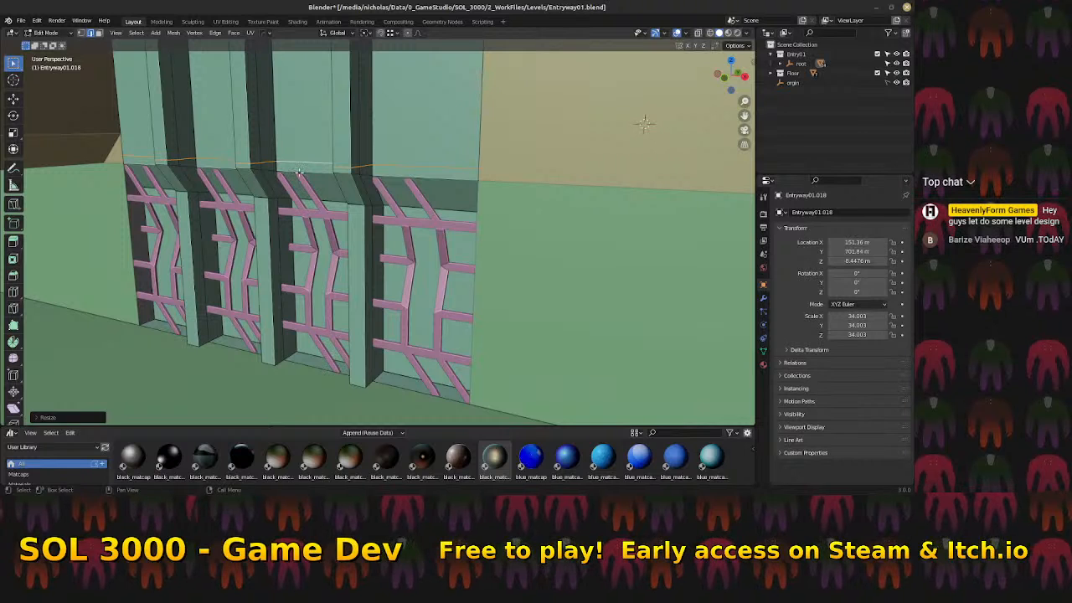
left_click(429, 179, "alt")
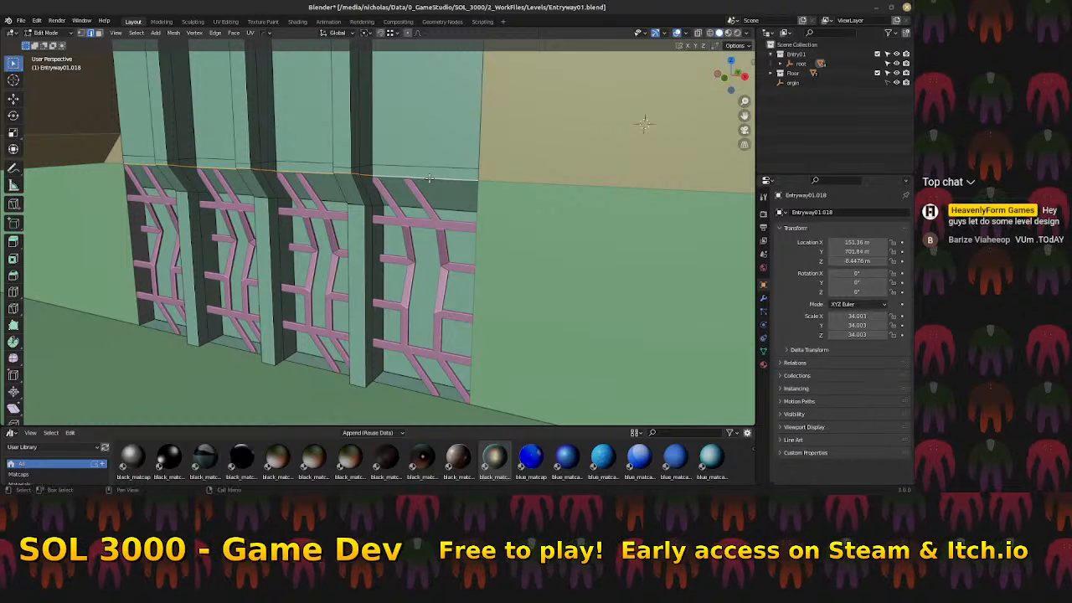
left_click(429, 178)
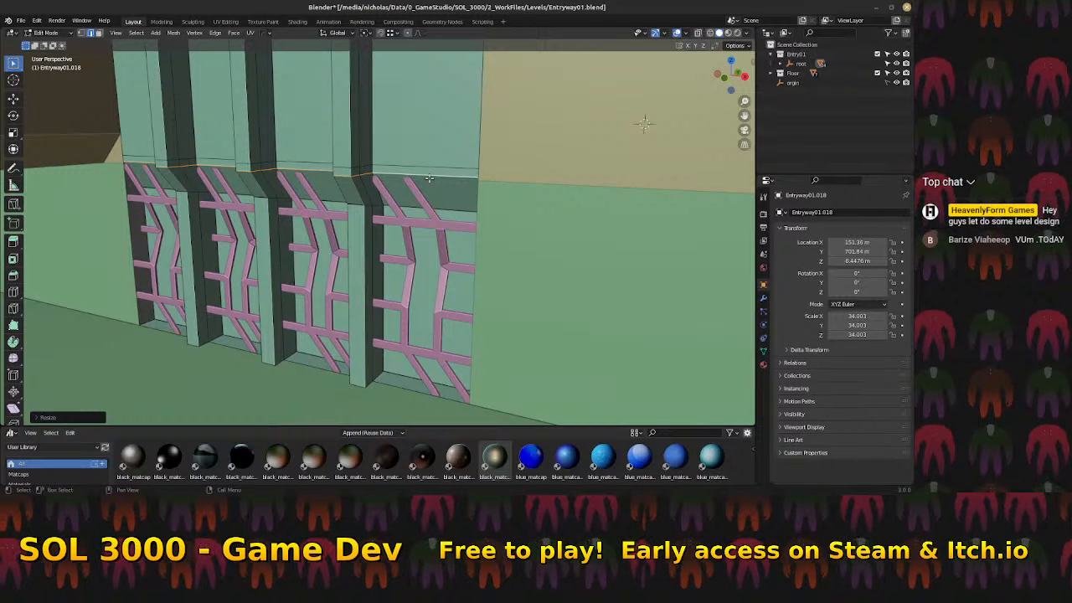
middle_click_drag(369, 216, 348, 195)
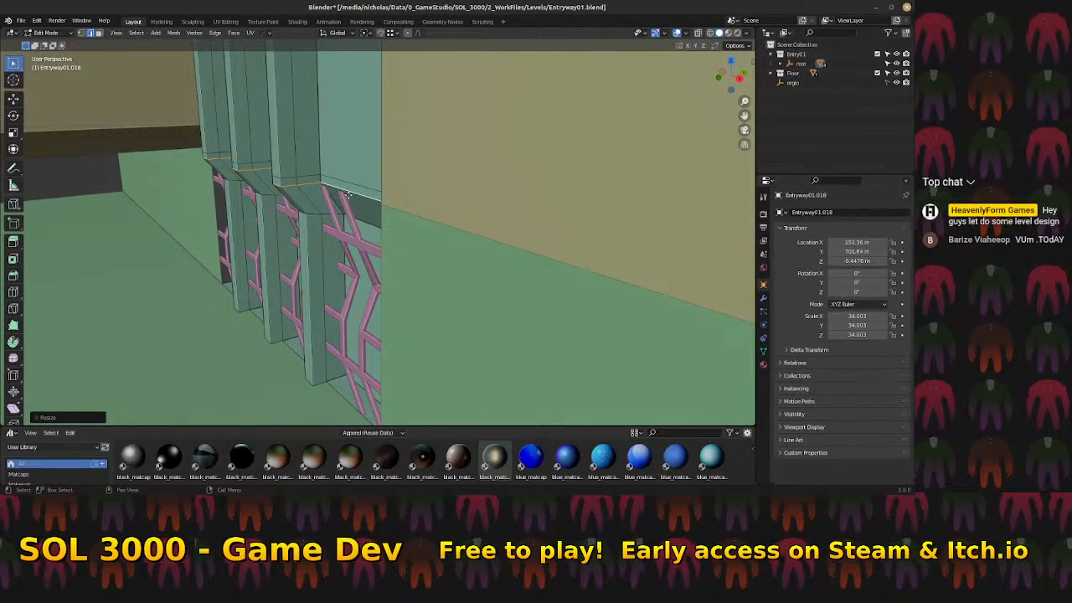
key("g")
key("z")
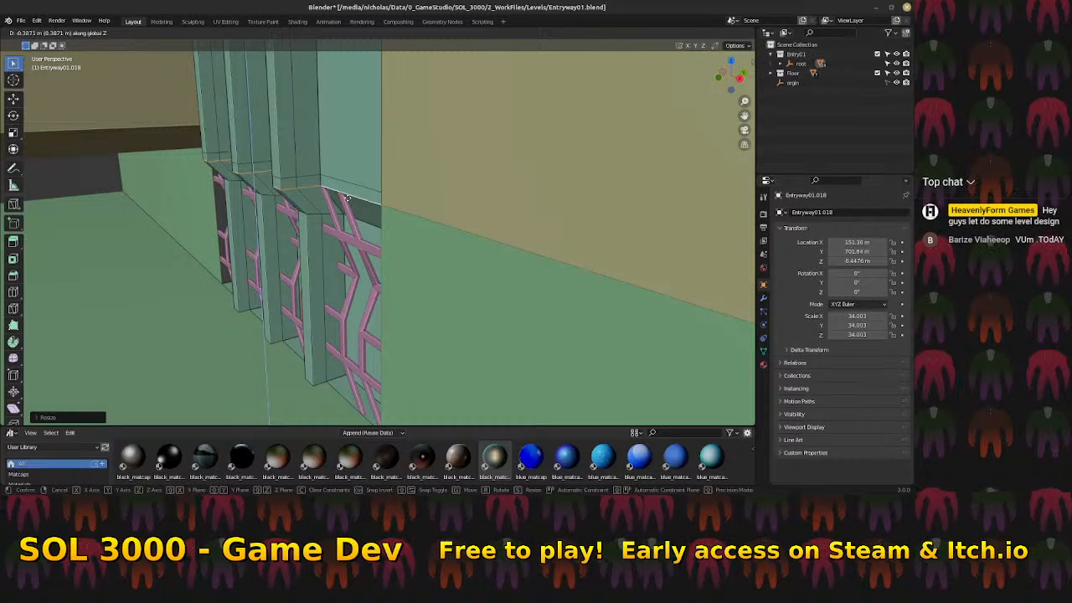
left_click(346, 196)
Flatten the lowest and uppermost edge loops of the recessed band by scaling them to 0 along Z
middle_click_drag(346, 197, 340, 169)
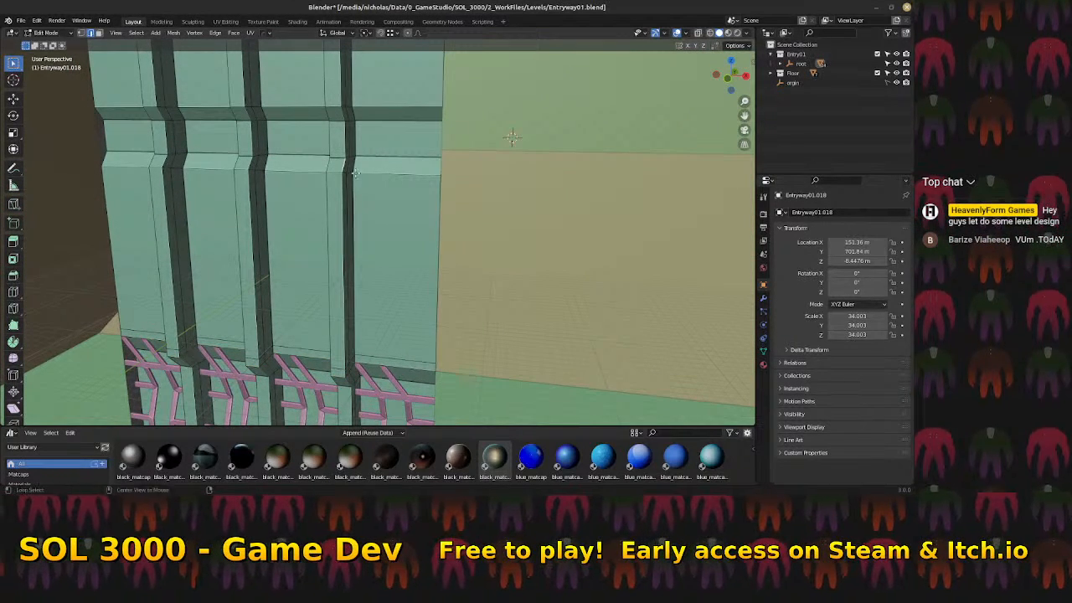
left_click(391, 174, "alt")
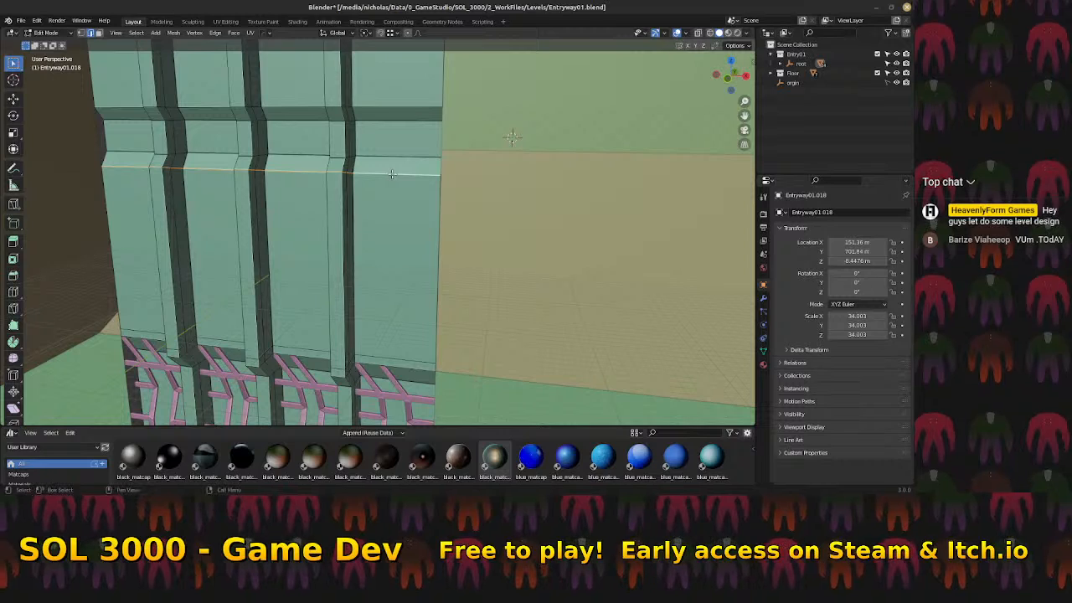
left_click(392, 174)
middle_click_drag(285, 168, 275, 110)
left_click(307, 118, "alt")
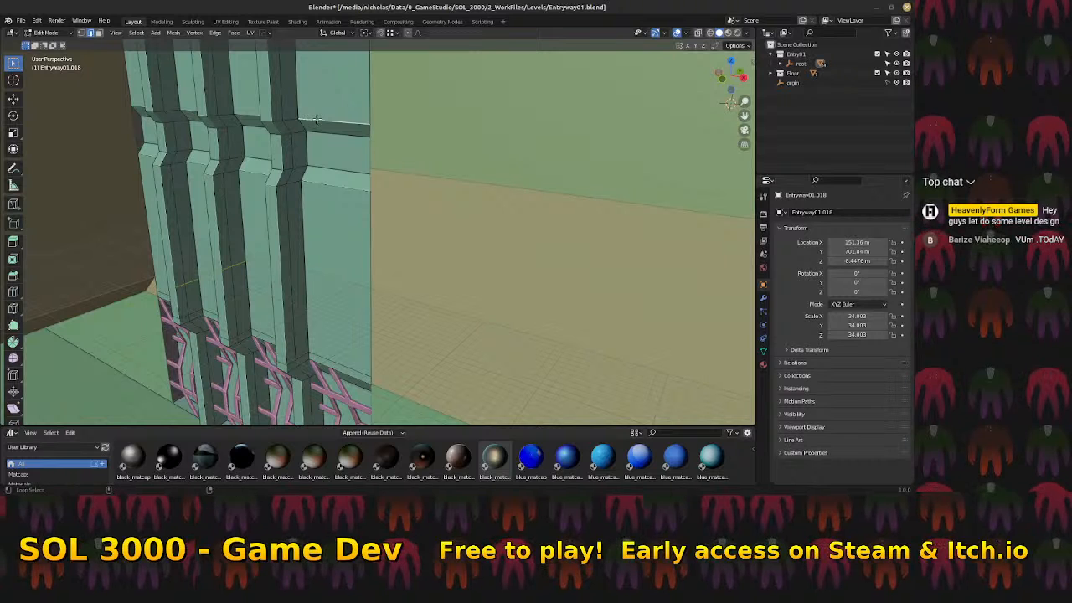
key("s")
key("z")
key("0")
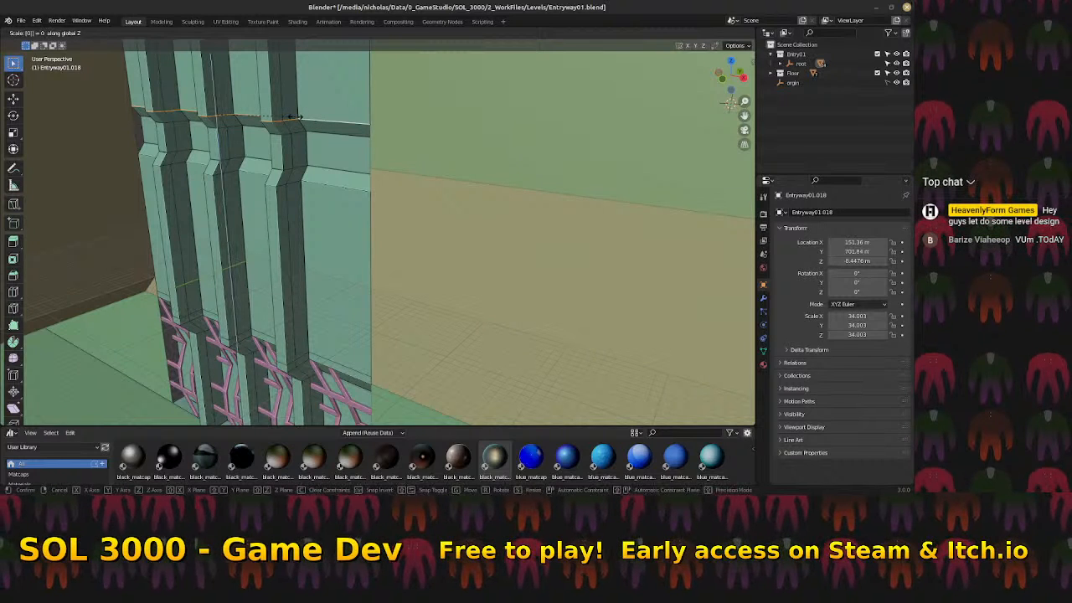
key("Return")
Flatten the edge loop at the top of the recessed band's lower slope by scaling it to 0 along Z
key("alt+a")
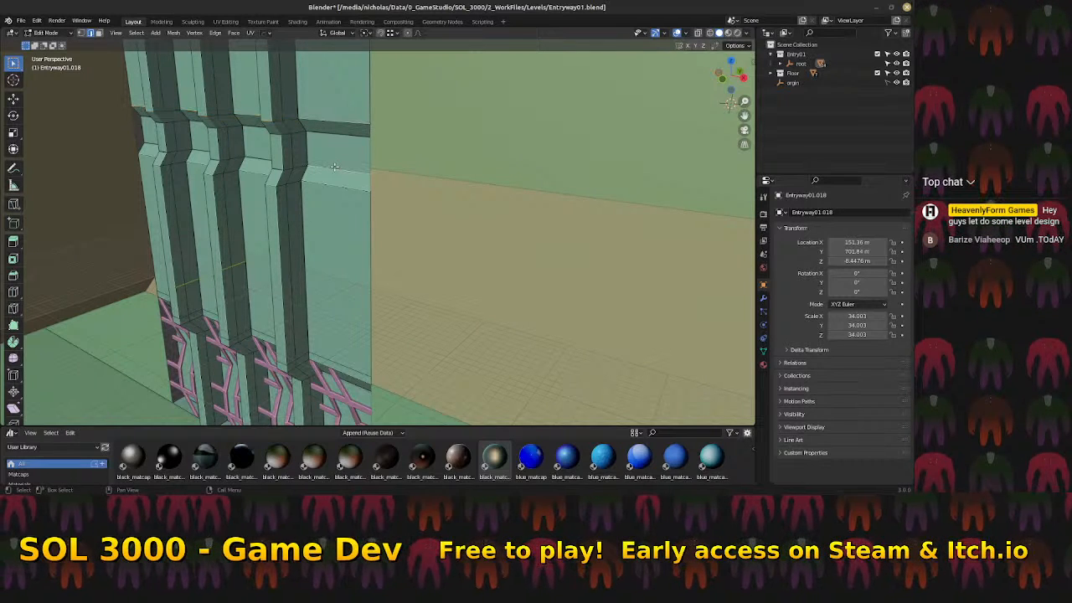
left_click(333, 166, "alt")
key("s")
key("z")
key("0")
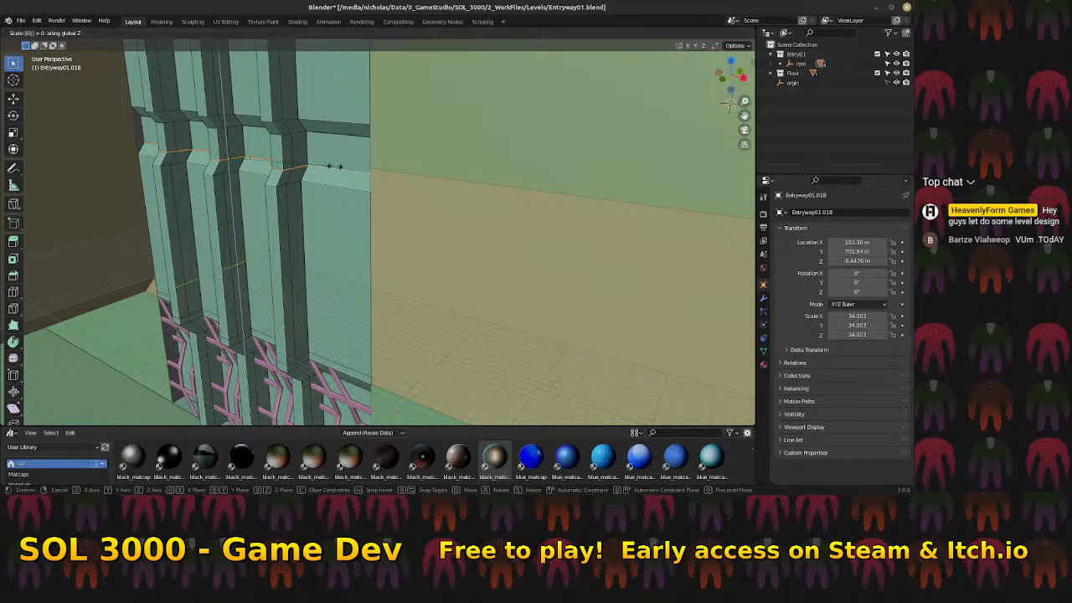
key("Return")
middle_click_drag(386, 157, 361, 175)
key("ctrl+Tab")
left_click(345, 187)
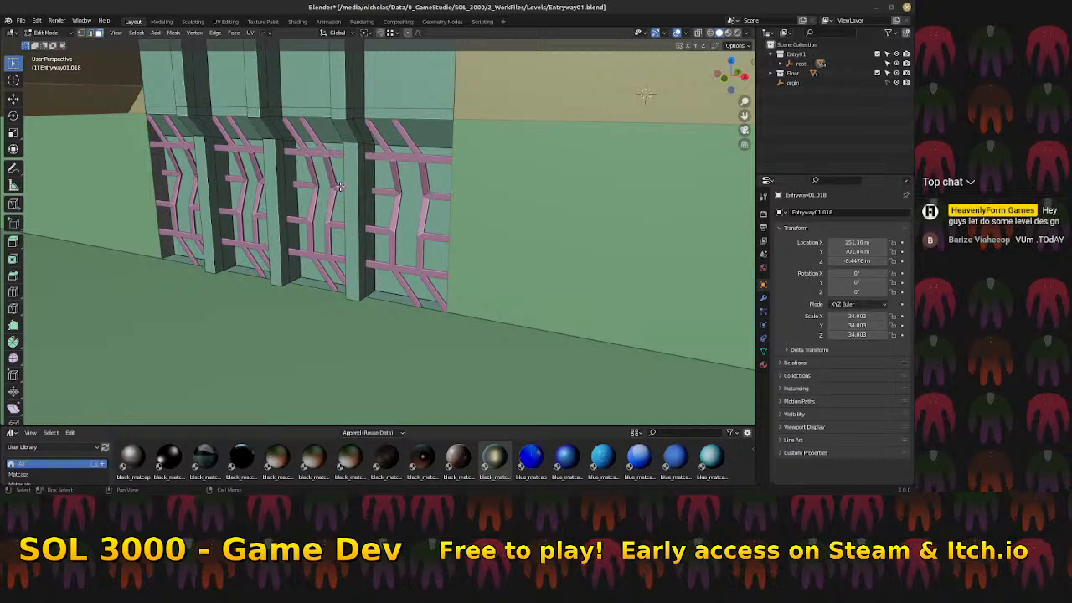
left_click(435, 197)
left_click(185, 175, "ctrl")
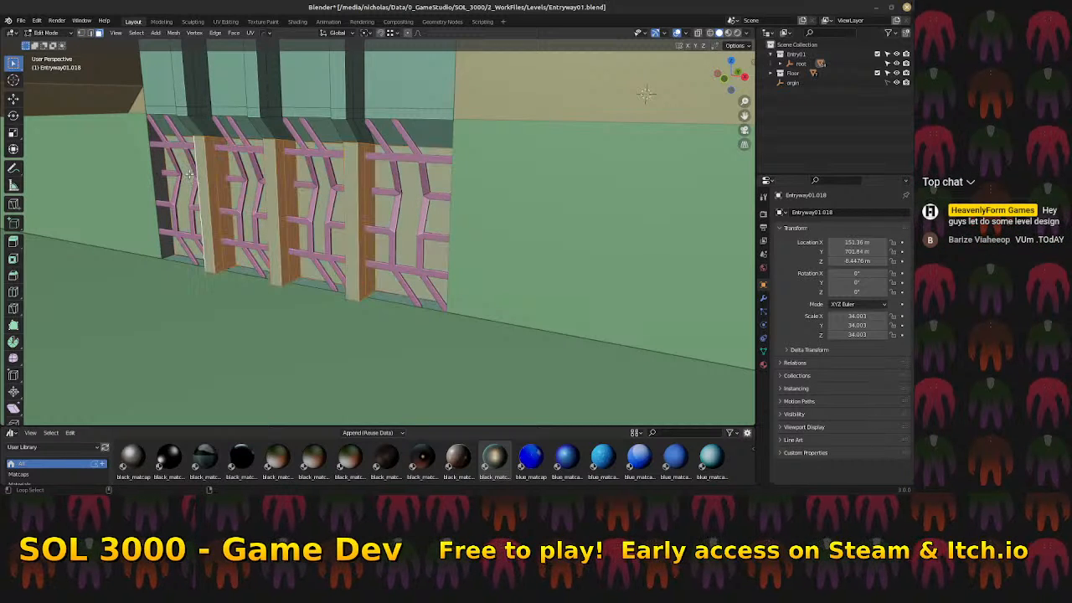
middle_click_drag(271, 192, 247, 186)
Select the edge loop along the sloped ceiling's lower edge and flatten it by scaling to 0 along Z
key("ctrl+Tab")
left_click(244, 174)
left_click(345, 141, "alt")
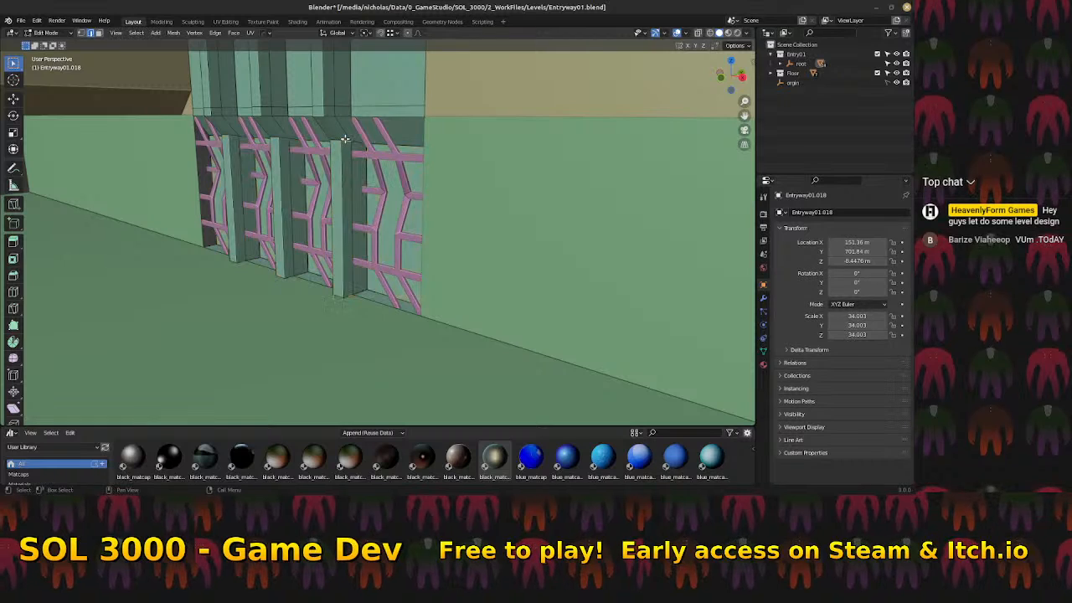
left_click(389, 143, "alt")
key("s")
key("z")
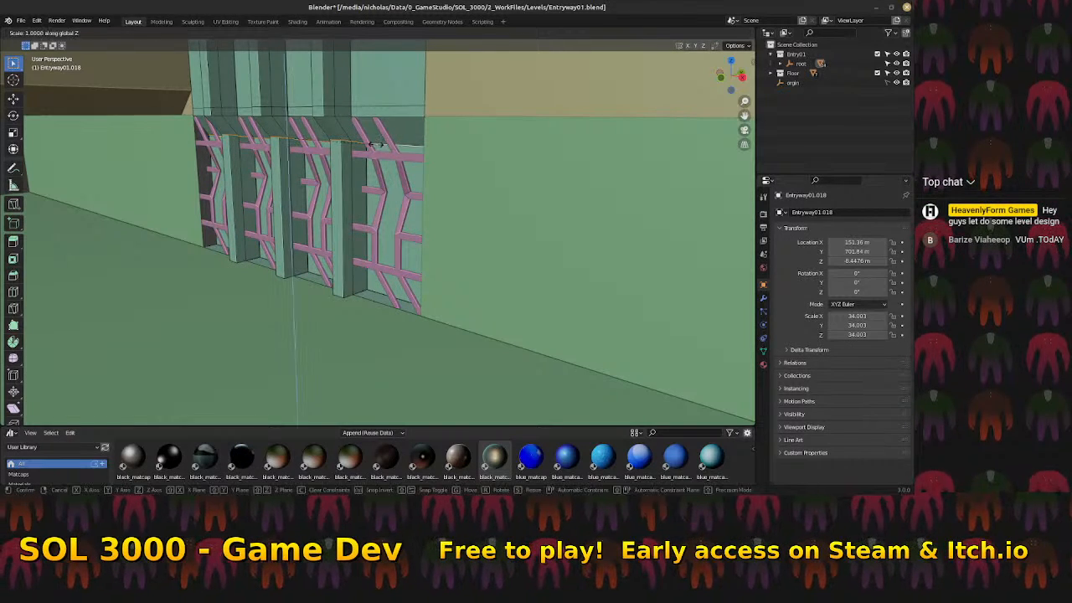
key("0")
key("Return")
mouse_move(373, 145)
middle_mouse_down()
mouse_move(427, 151)
mouse_move(379, 160)
middle_mouse_up()
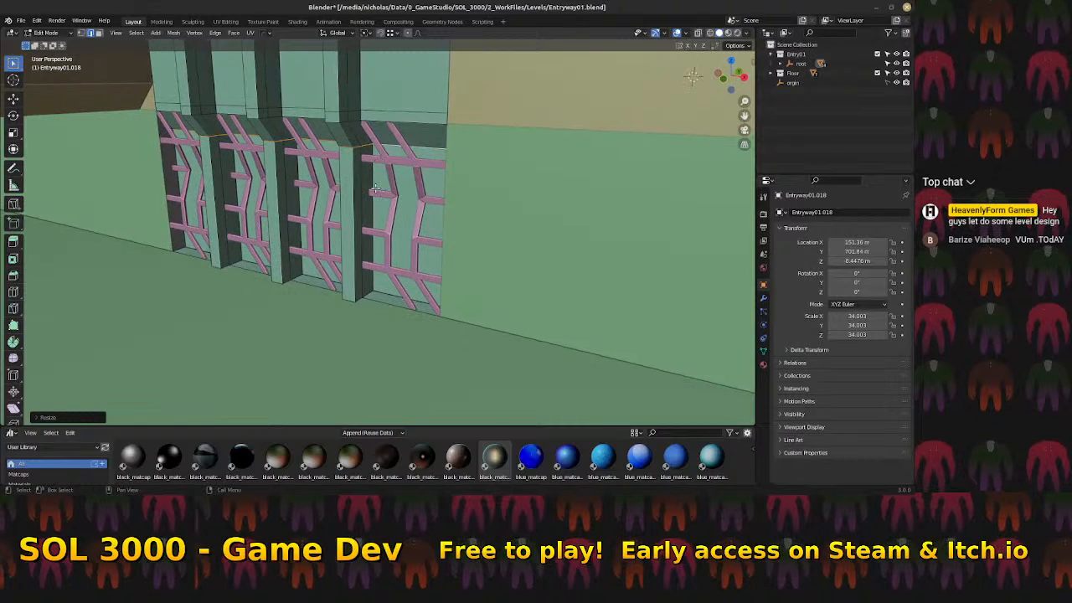
key("ctrl+Tab")
left_click(356, 196)
left_click(409, 206)
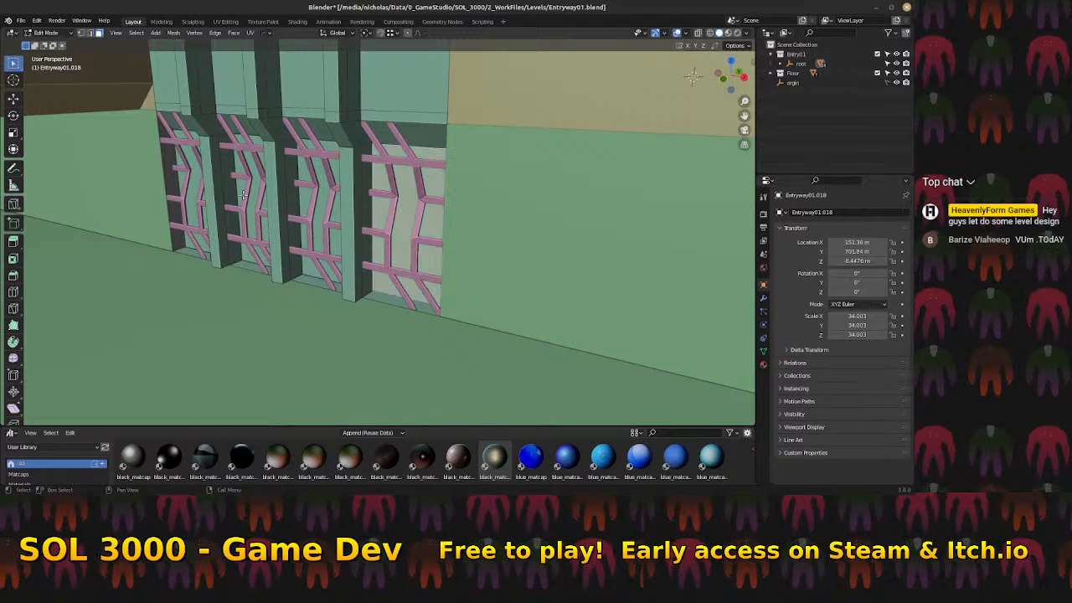
left_click(192, 171, "alt")
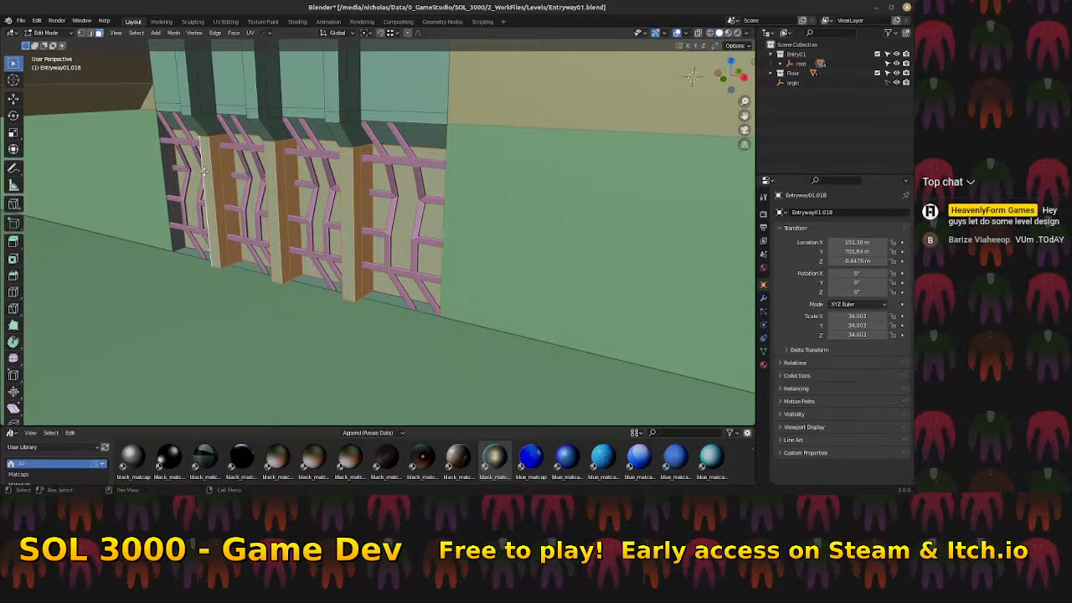
key("ctrl+KP_Add")
key("ctrl+KP_Add")
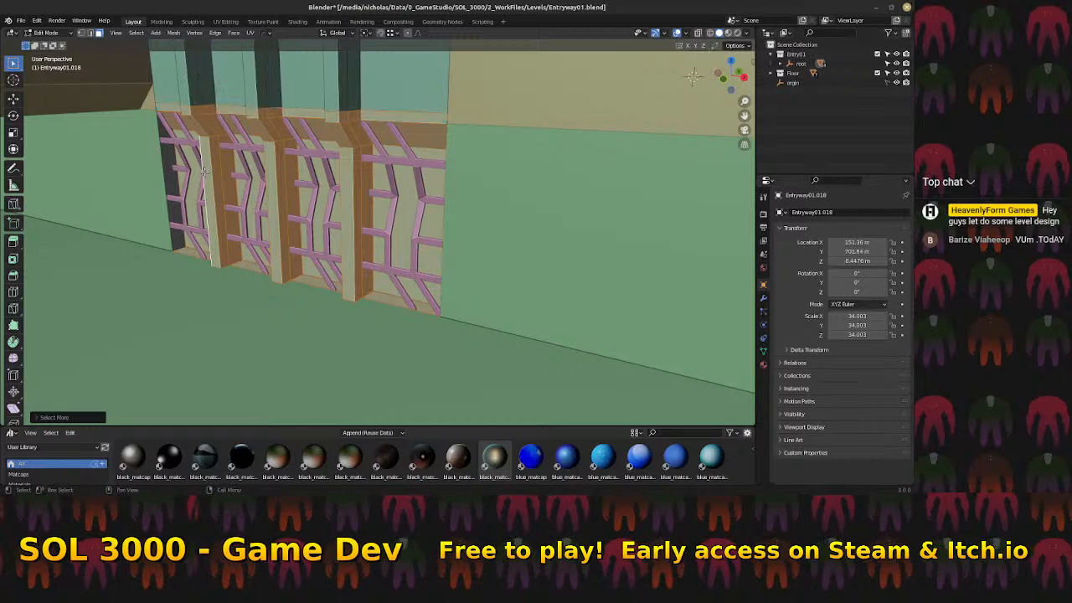
mouse_move(360, 150)
middle_mouse_down()
mouse_move(381, 146)
mouse_move(372, 135)
middle_mouse_up()
Select the edge loop just above the sloped ceiling and bevel it into a narrow strip
left_click(343, 129)
left_click(382, 131)
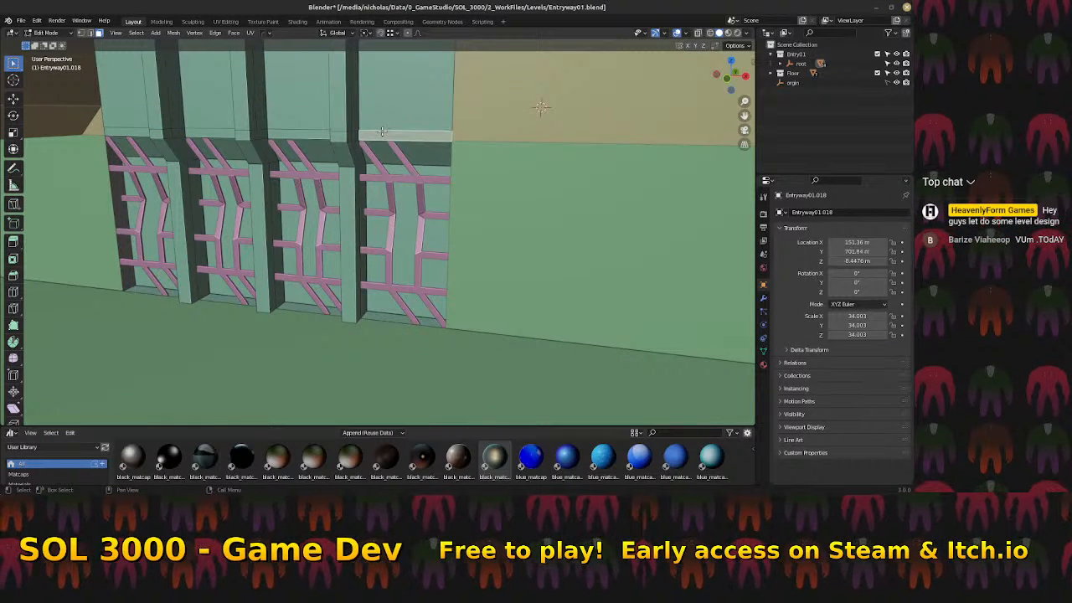
key("ctrl+Tab")
left_click(338, 119)
left_click(336, 132)
left_click(383, 129, "alt")
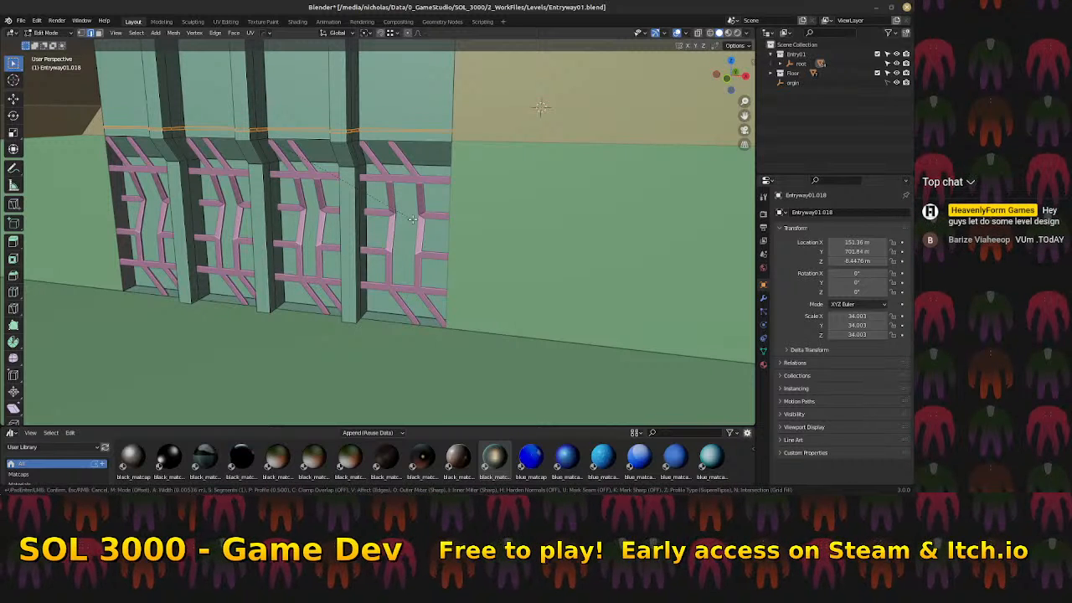
left_click(412, 218)
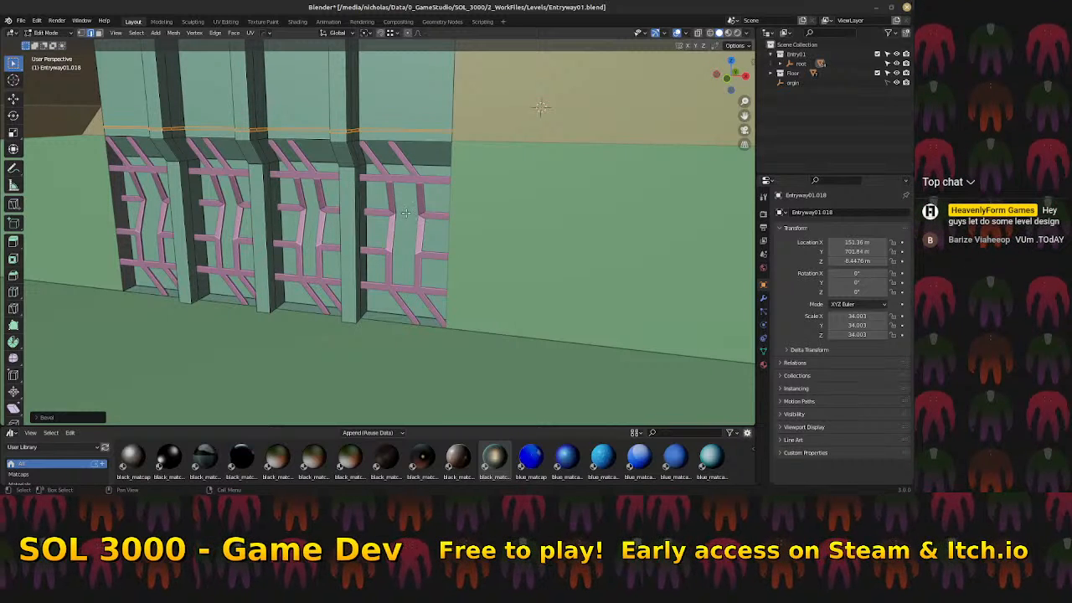
Extrude the beveled strip above the sloped ceiling in place and apply Shrink/Fatten to it with even thickness
key("e")
left_click(424, 204)
key("alt+s")
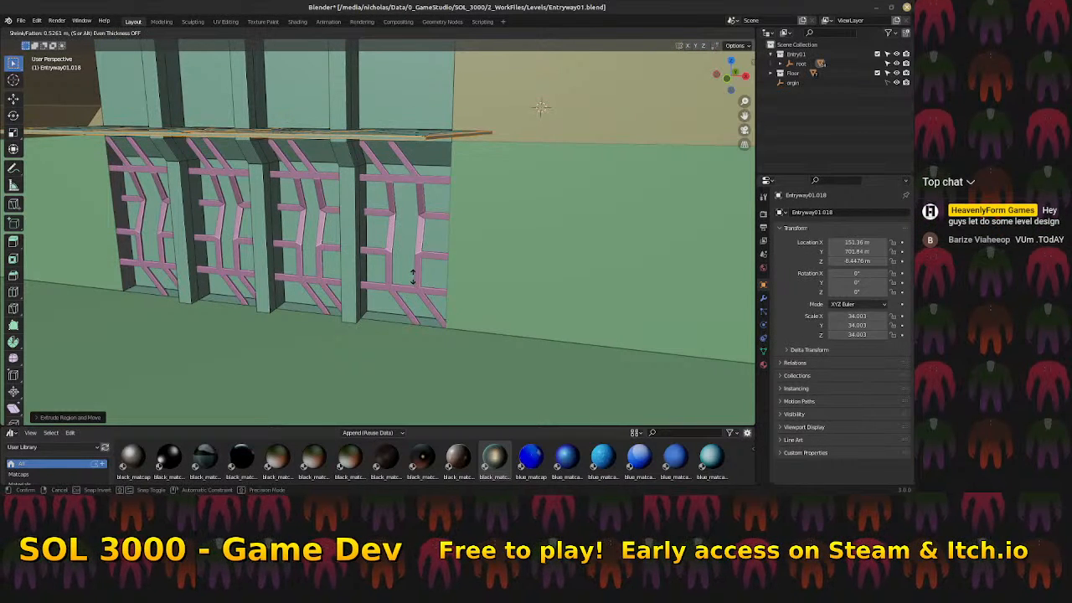
key("s")
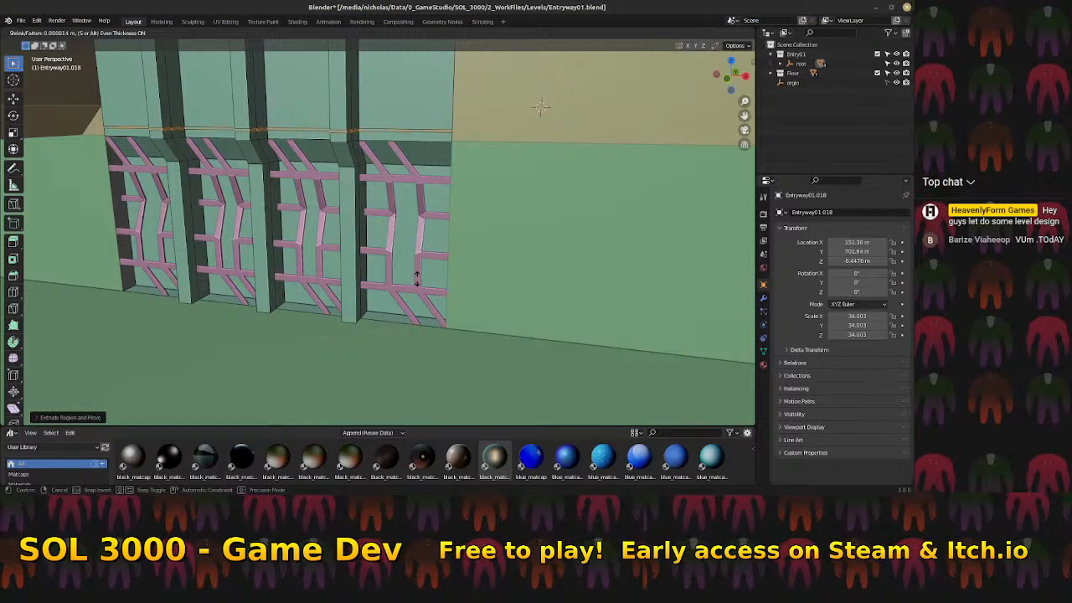
left_click(416, 278)
Set the Shrink/Fatten offset to -0.00999 m to sink the strip into a shallow groove
left_click(58, 419)
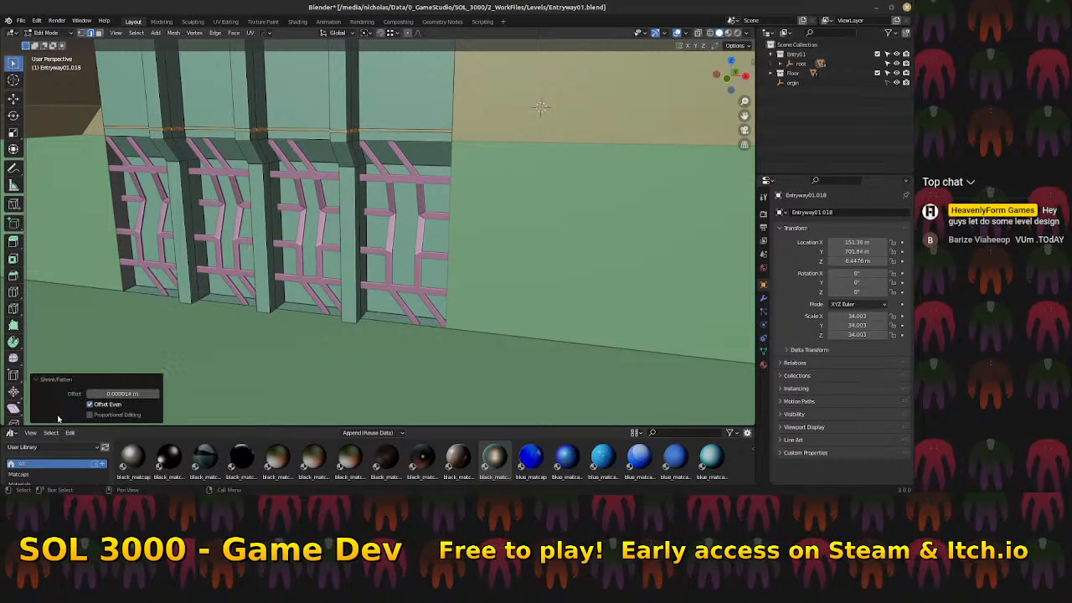
double_click(121, 394)
type("0.04")
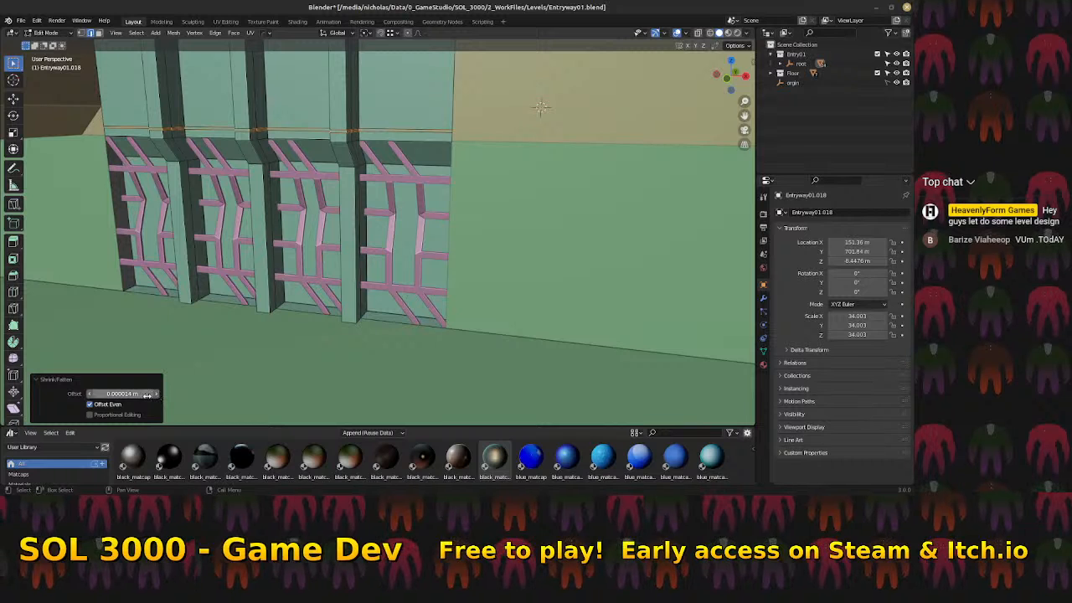
key("Return")
left_click_drag(126, 394, 113, 394)
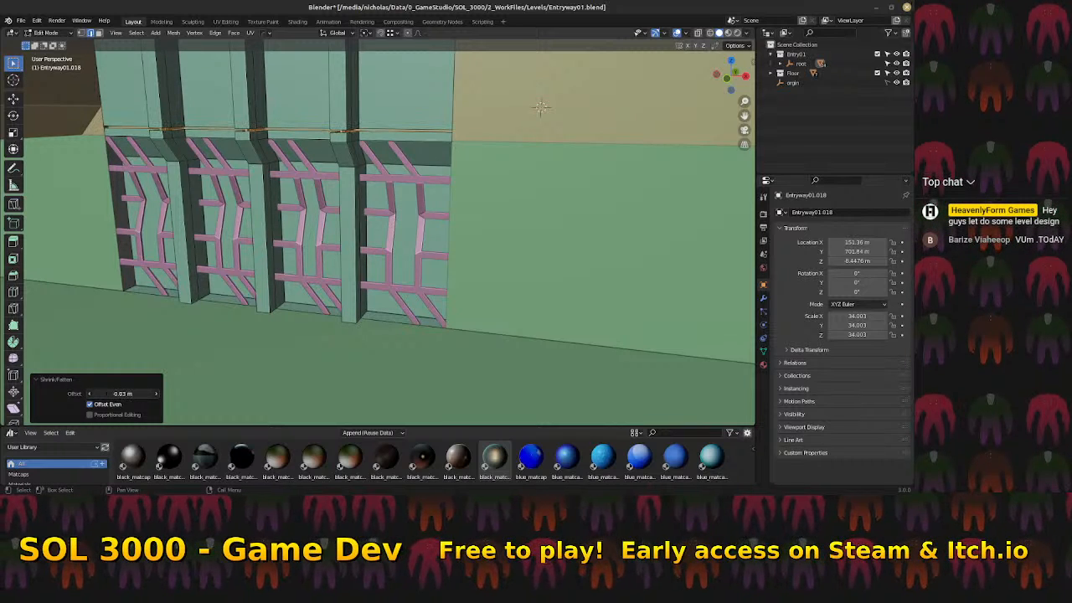
left_click(156, 394)
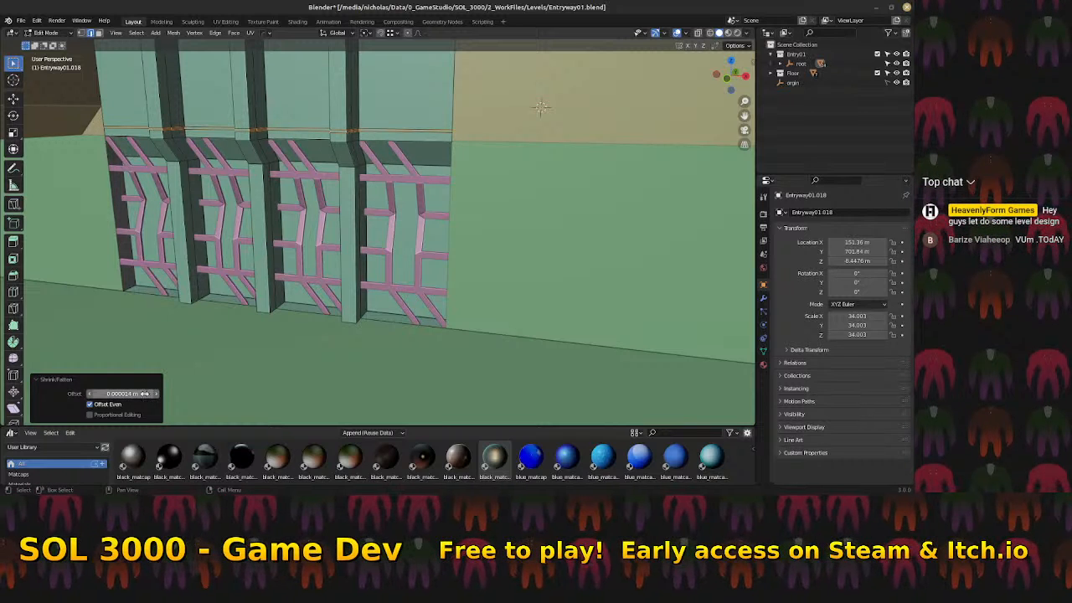
left_click(90, 393)
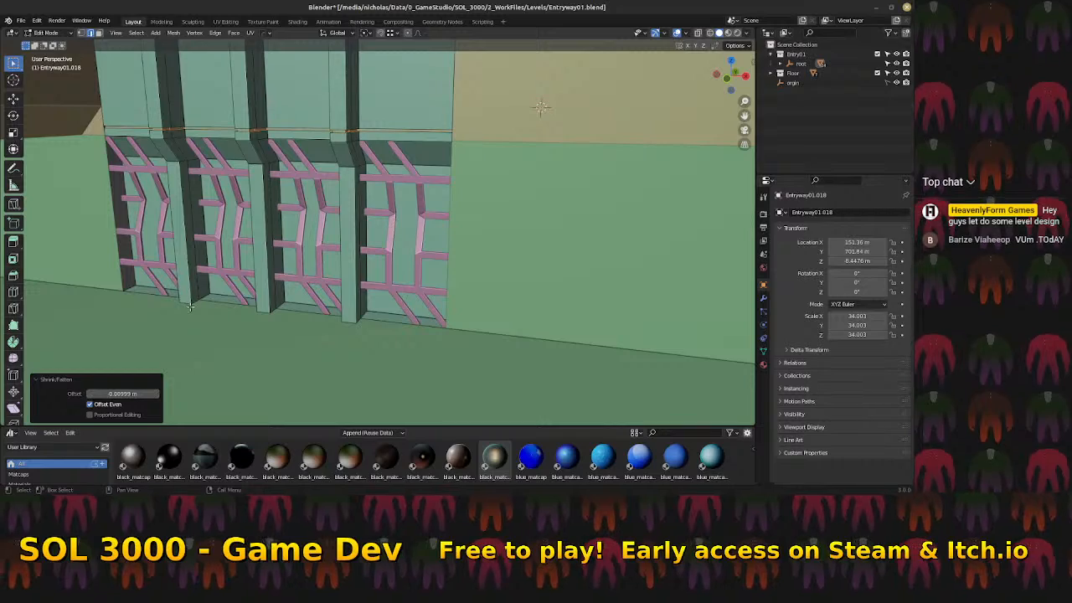
Clear the edge selection, switch to face selection and delete the small face closing the groove's end at the wall section's outer side
middle_click_drag(248, 228, 357, 245)
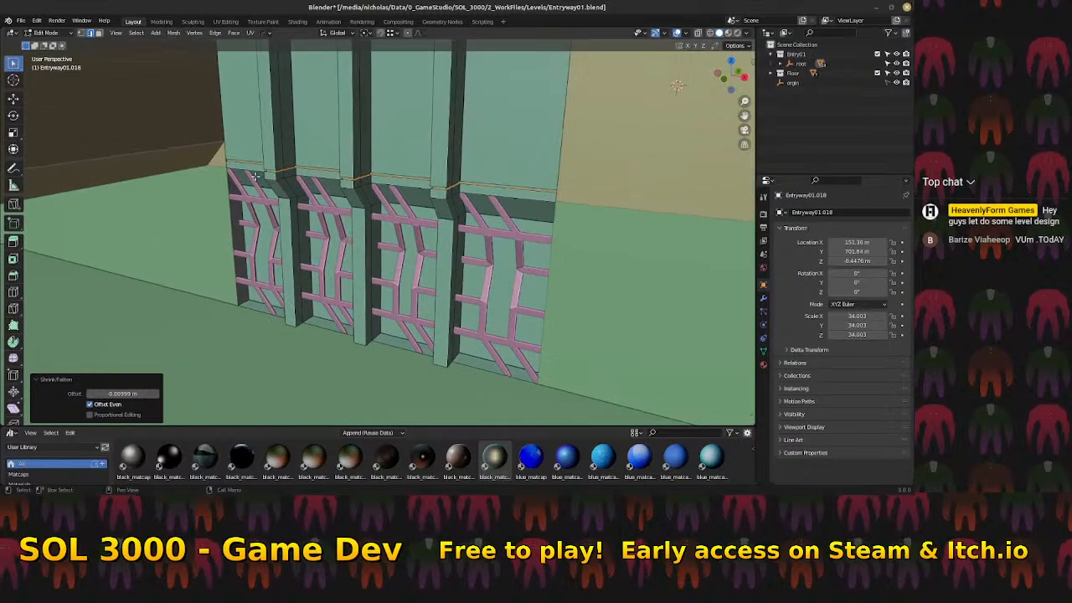
scroll(259, 177, "up", 4)
middle_click_drag(259, 176, 365, 228, "shift")
scroll(192, 124, "up", 3)
middle_click_drag(192, 125, 251, 113, "shift")
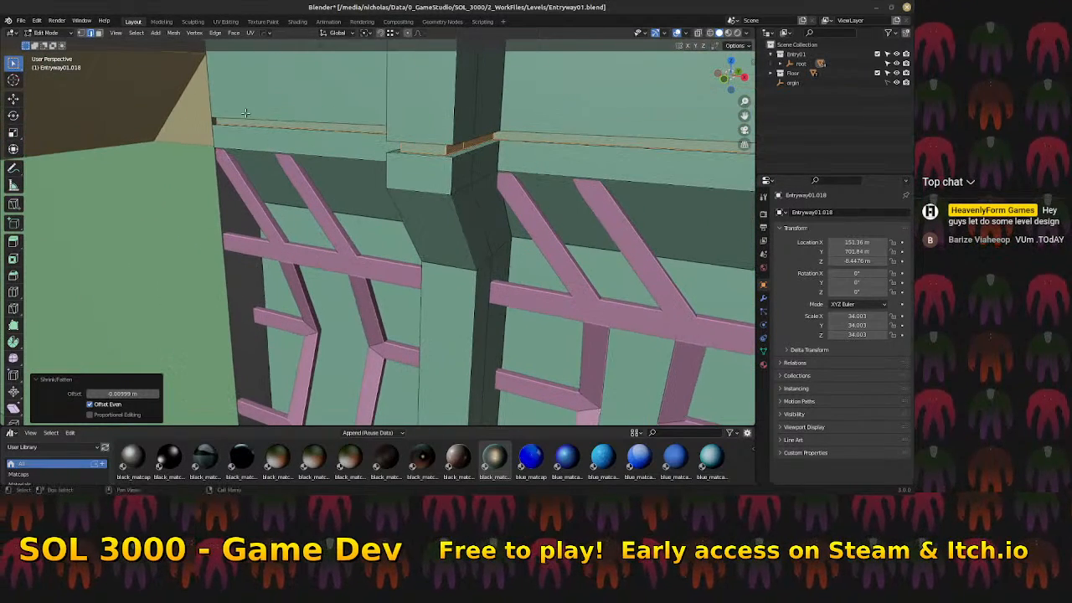
key("alt+a")
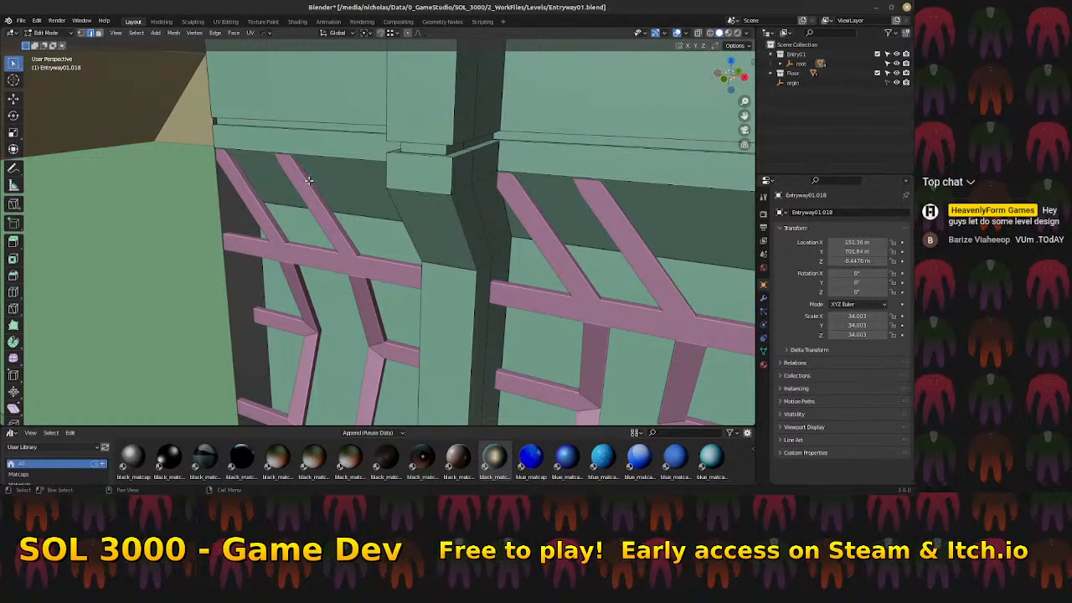
key("ctrl+Tab")
left_click(215, 121)
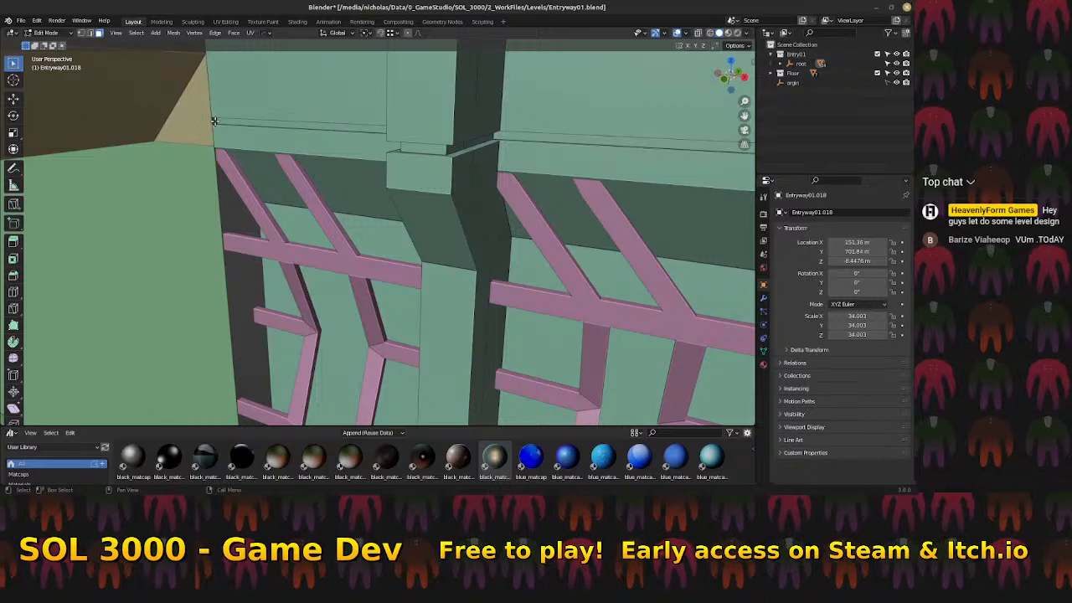
scroll(318, 147, "down", 4)
middle_click_drag(318, 146, 412, 124)
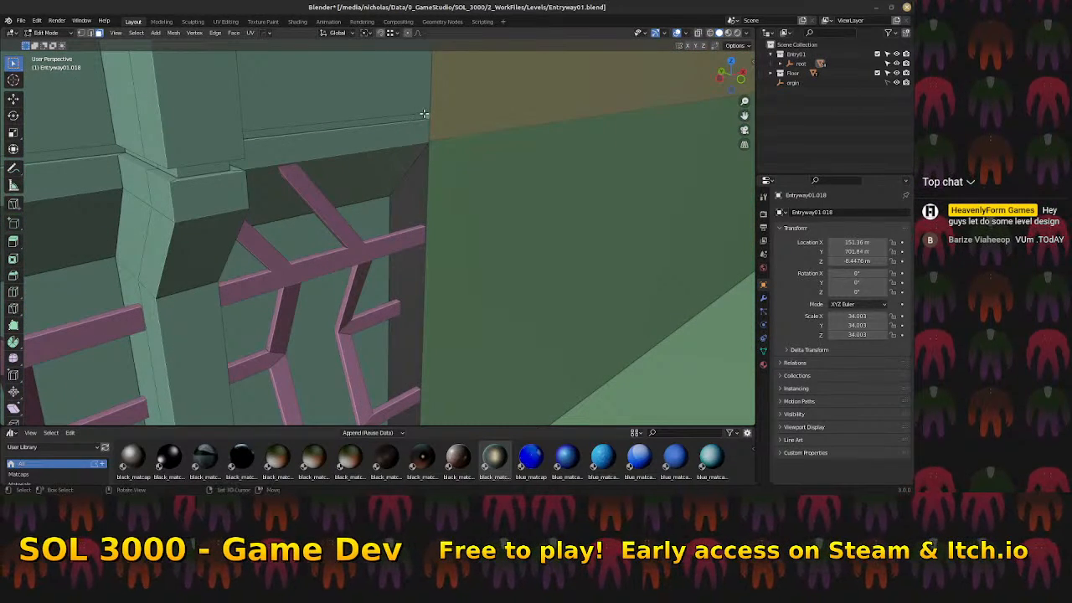
key("x")
left_click(455, 191)
Add a loop cut across the upper wall panels and ribs and slide it close to their upper end
scroll(426, 196, "down", 5)
middle_click_drag(424, 206, 344, 219)
scroll(426, 199, "down", 3)
scroll(340, 209, "up", 3)
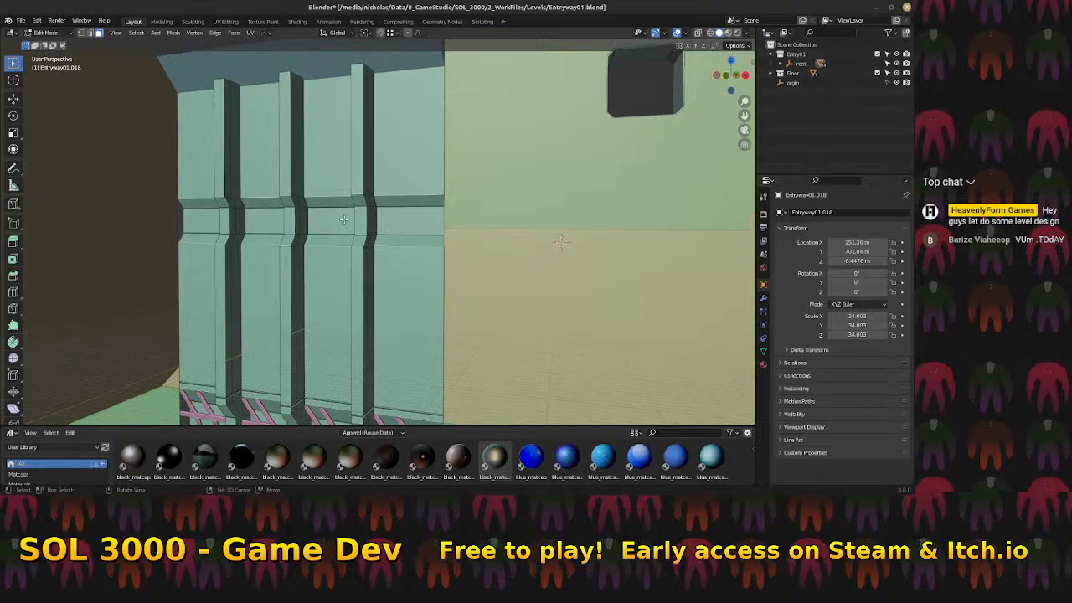
middle_click_drag(243, 230, 264, 112)
left_click(263, 119)
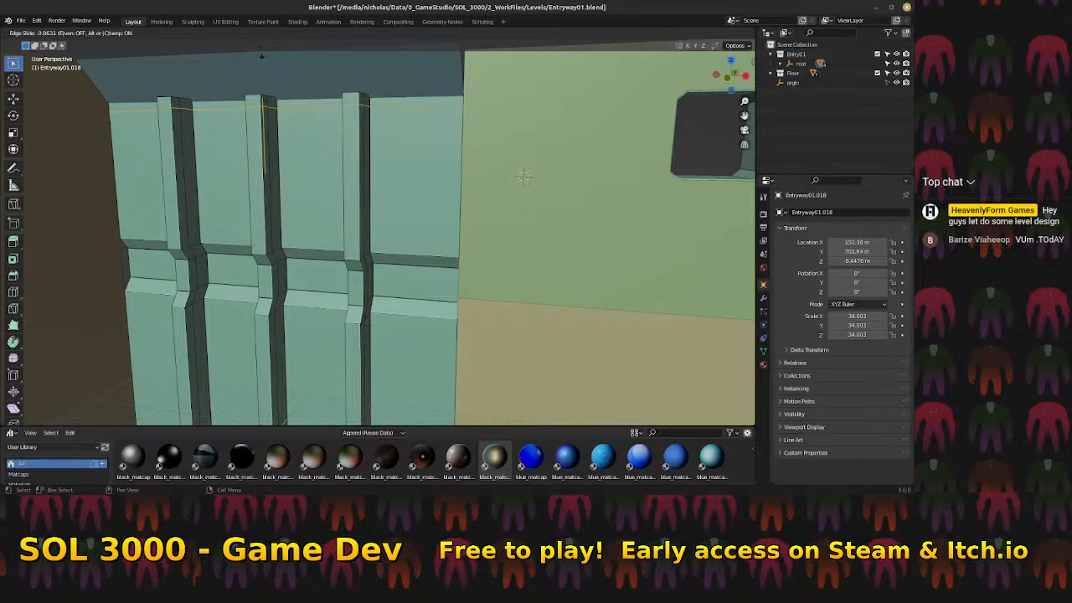
left_click(262, 52)
Flatten the new edge loop near the upper end of the wall by scaling it to 0 along Z
middle_click_drag(325, 209, 356, 201)
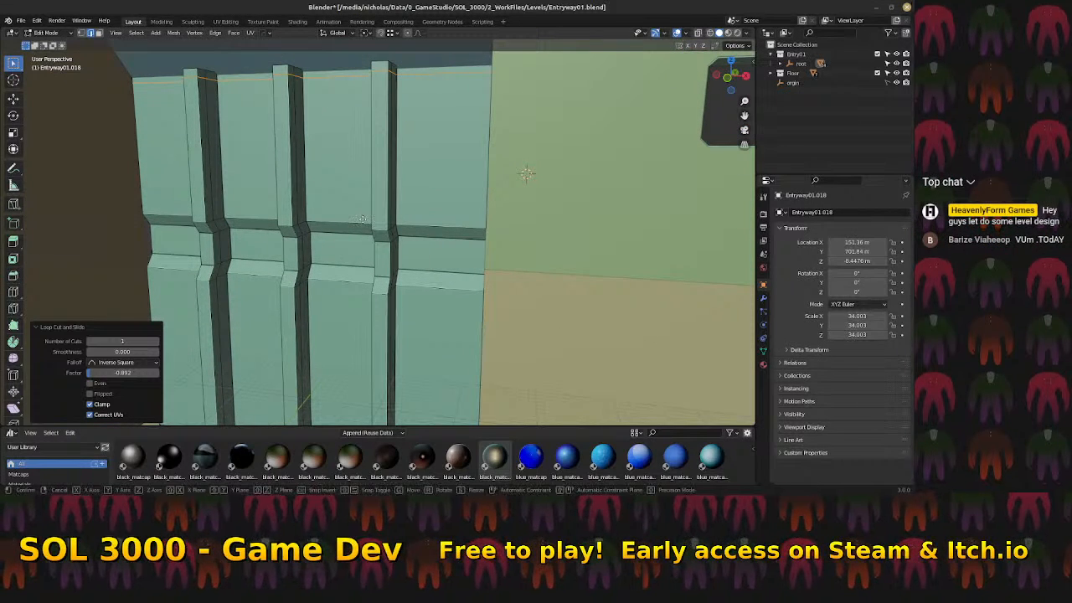
left_click(365, 218)
key("s")
key("z")
left_click(371, 217)
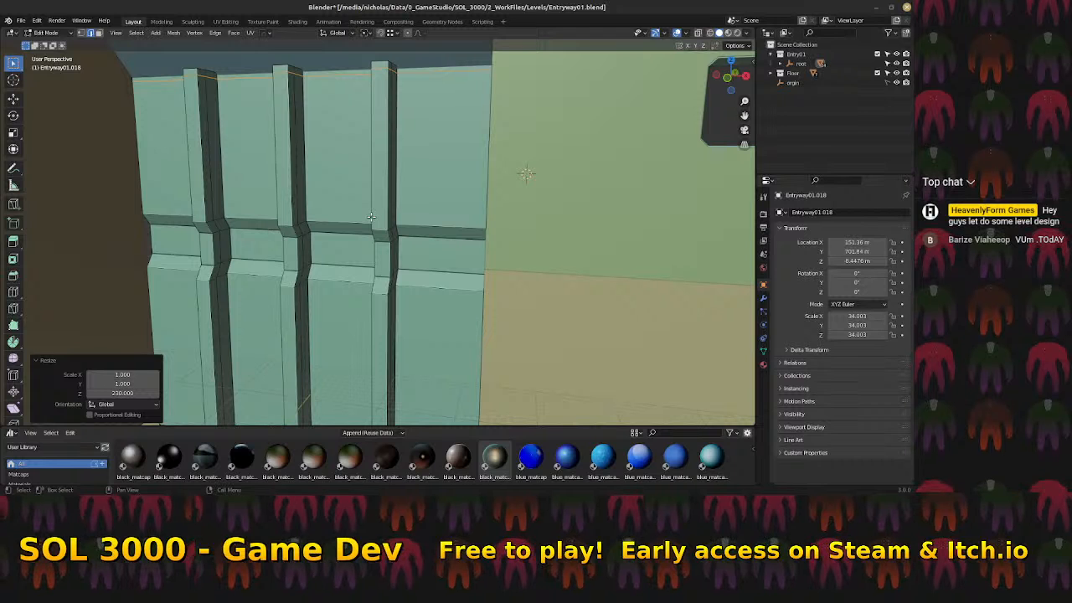
key("s")
key("z")
key("0")
key("Return")
Bevel the flattened upper edge loop into a narrow strip with a width of 0.00383 m
middle_click_drag(436, 88, 369, 205)
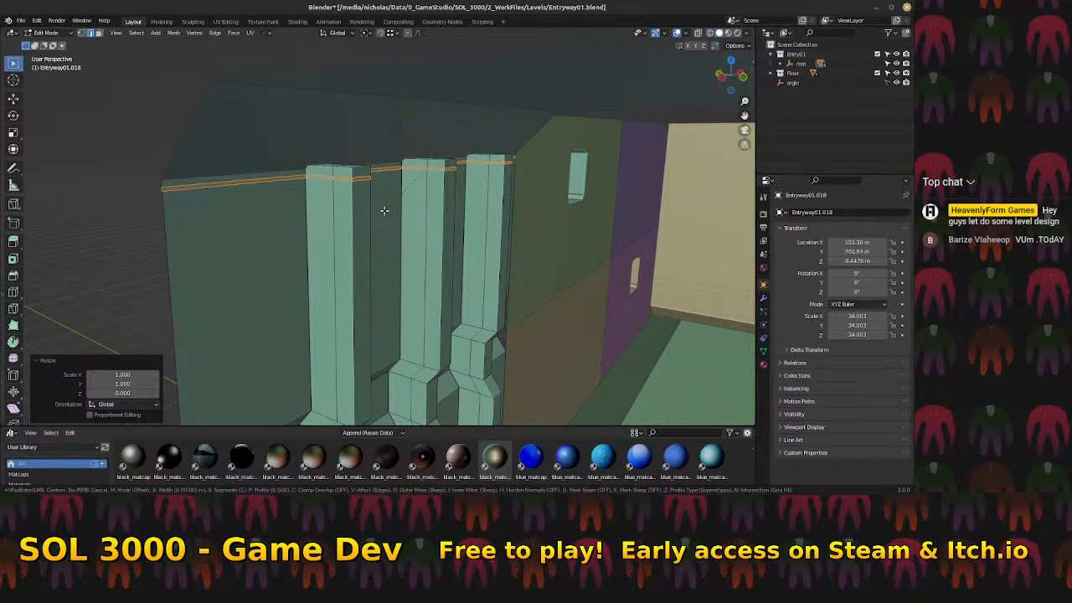
left_click(385, 210)
middle_click_drag(385, 210, 403, 238)
scroll(418, 253, "up", 2)
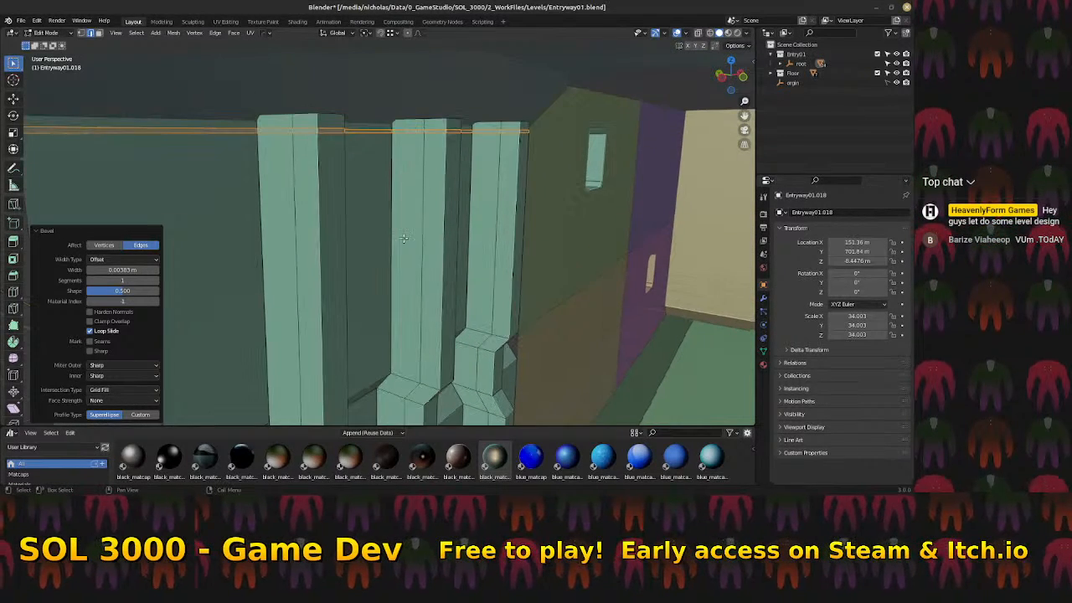
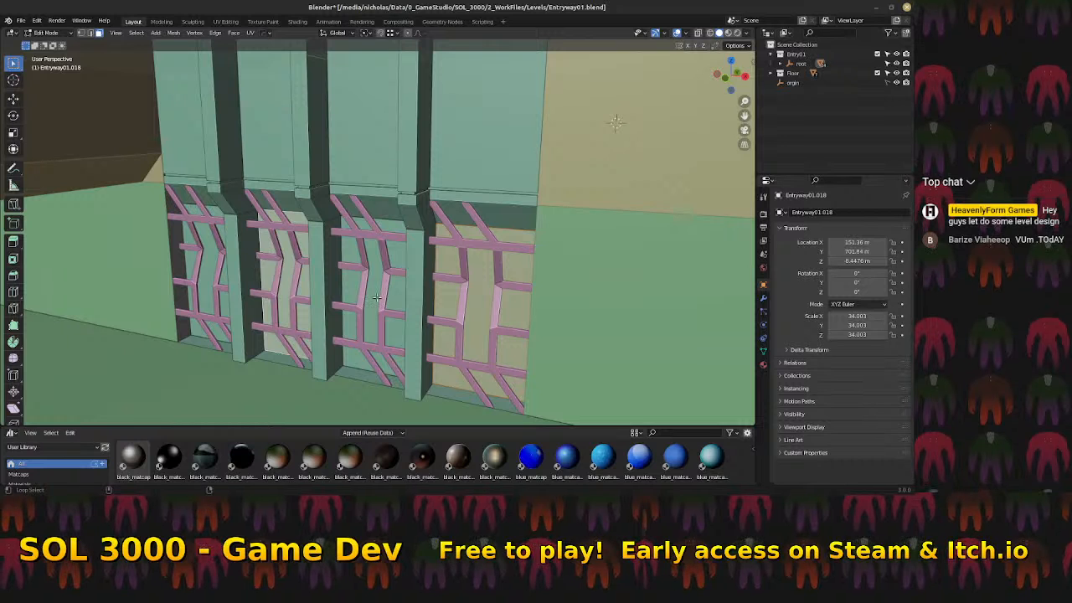
Select the wall faces behind the lattices, grow the selection through the ribs up to the lower groove, and separate them into their own object
left_click(385, 283, "alt")
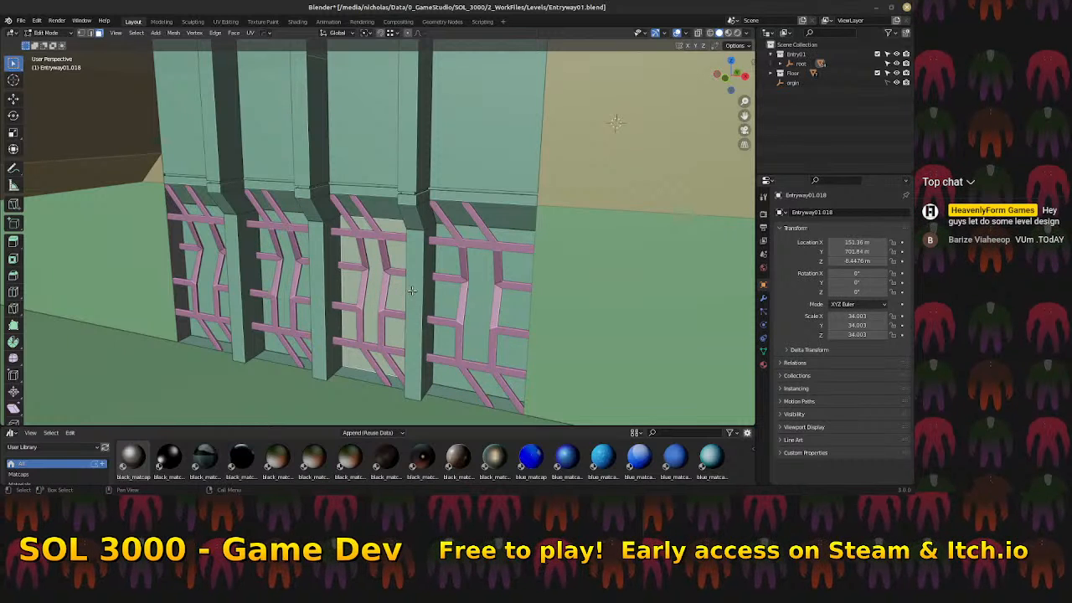
left_click(411, 290, "alt")
left_click(452, 288, "alt+shift")
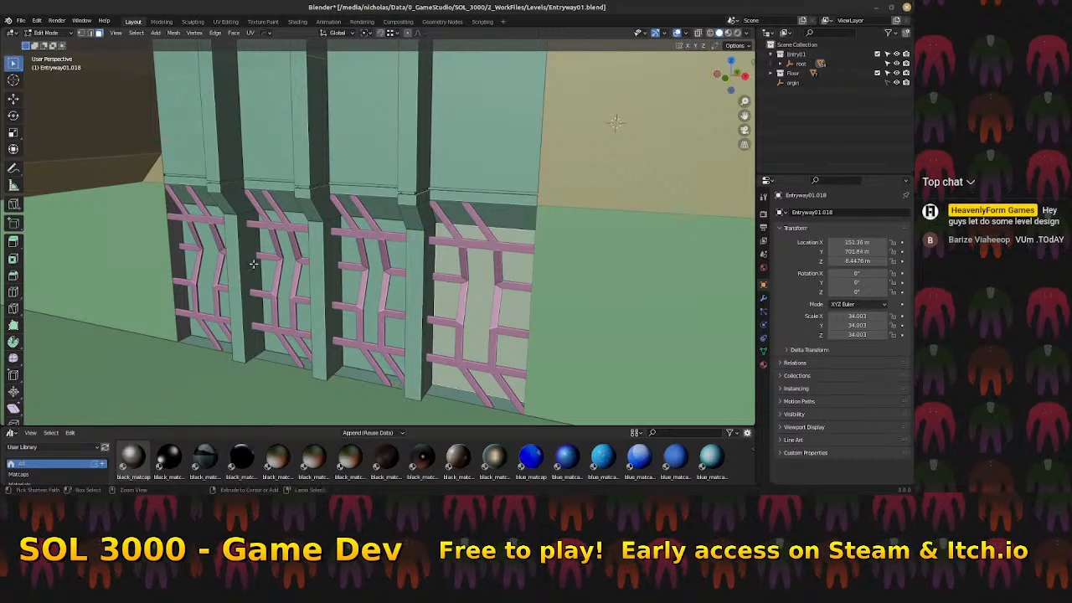
left_click(216, 255, "ctrl")
key("ctrl+KP_Add")
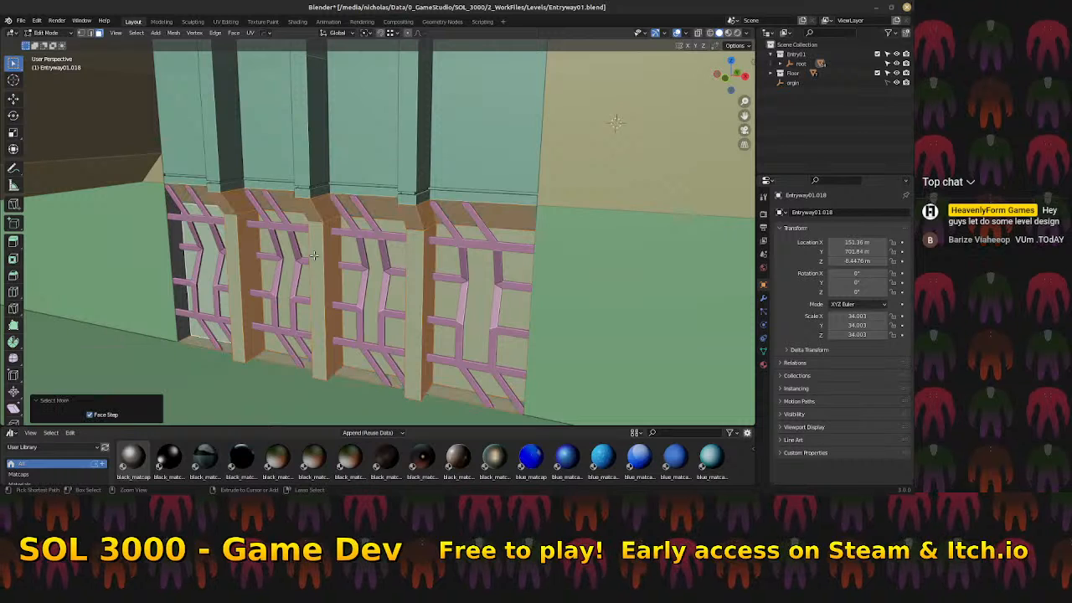
key("ctrl+KP_Add")
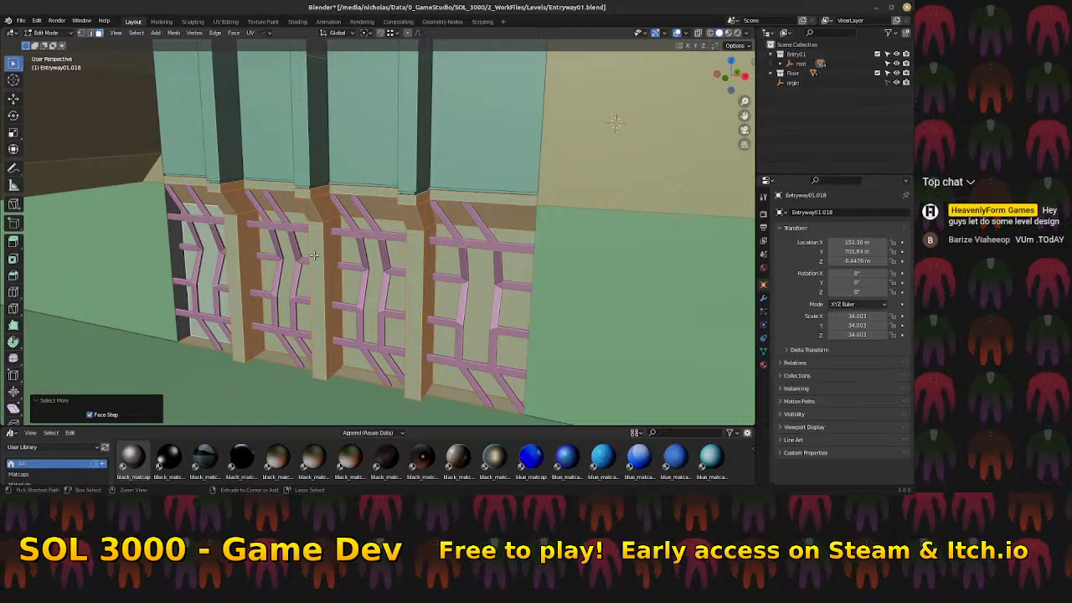
middle_click_drag(347, 229, 408, 232)
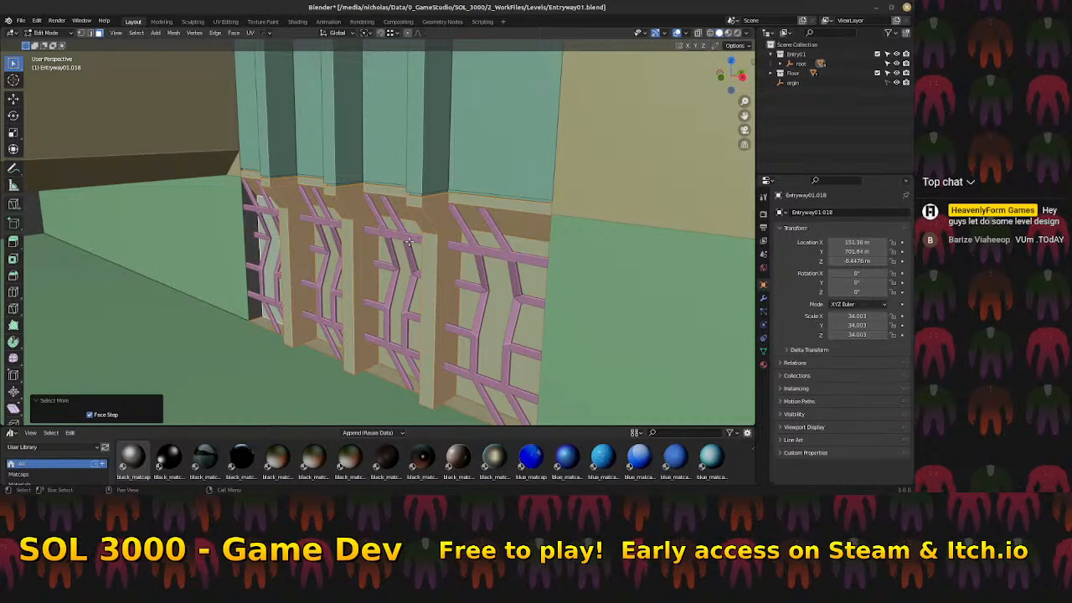
key("p")
left_click(409, 242)
Select the sloped faces above the upper groove, grow the selection once, and separate them into their own object
mouse_move(409, 242)
middle_mouse_down()
mouse_move(402, 223)
mouse_move(399, 333)
mouse_move(395, 226)
middle_mouse_up()
scroll(394, 173, "up", 3)
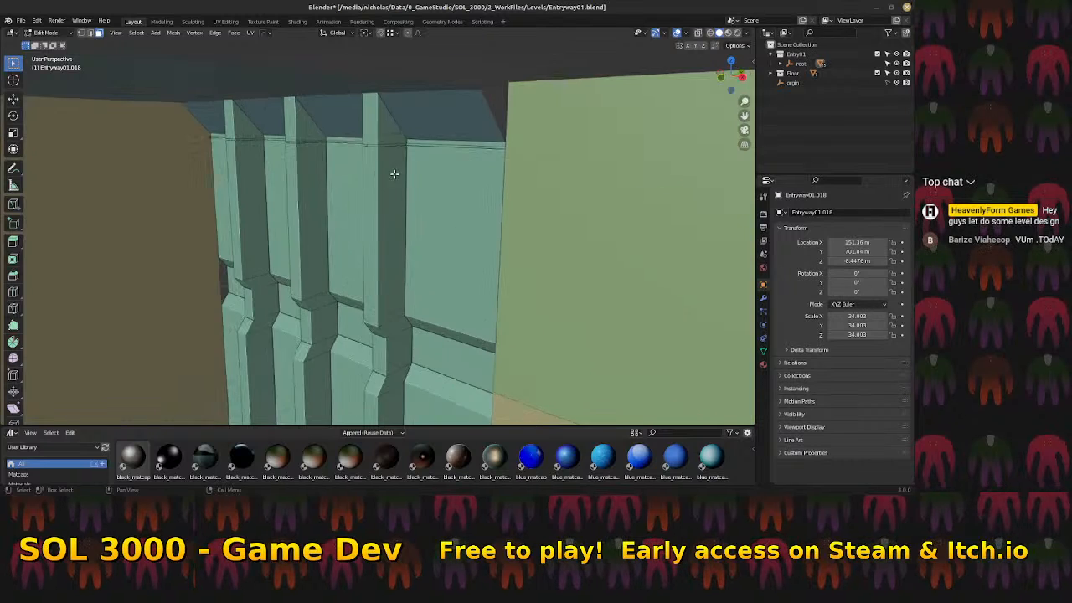
middle_click_drag(394, 173, 374, 208, "shift")
key("Tab")
left_click(346, 178)
key("Tab")
left_click(346, 185)
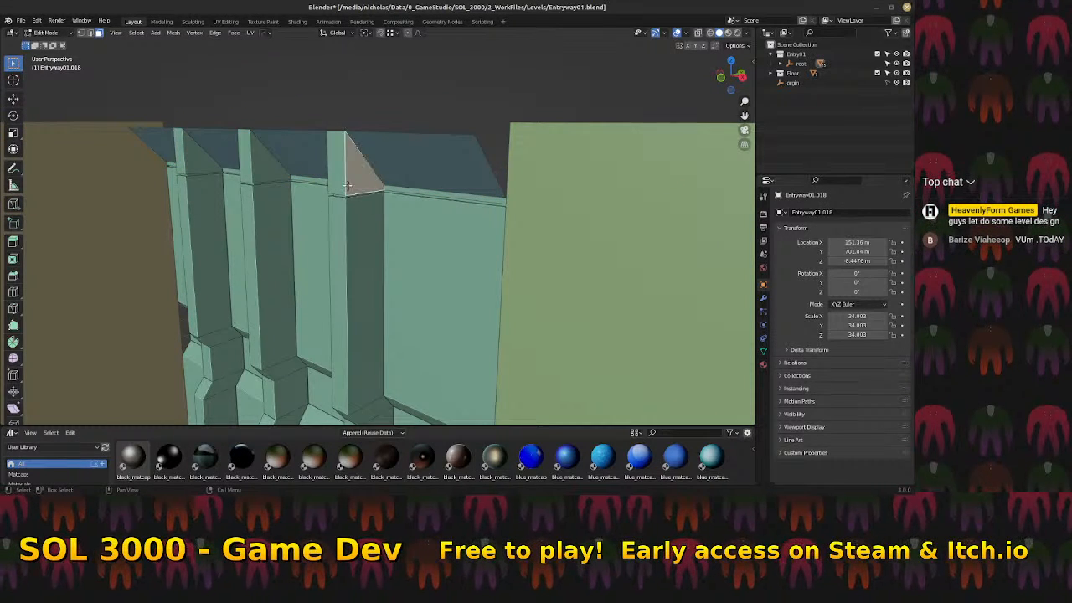
key("alt+a")
left_click(338, 177, "alt")
middle_click_drag(349, 213, 431, 249)
key("ctrl+KP_Add")
key("p")
left_click(340, 208)
Return to Object Mode and select the pink lattice object in the lower wall bays
scroll(350, 196, "down", 1)
scroll(356, 192, "down", 2)
scroll(393, 219, "up", 3)
scroll(423, 209, "down", 5)
scroll(368, 258, "up", 5)
middle_click_drag(350, 261, 365, 183)
scroll(308, 272, "up", 3)
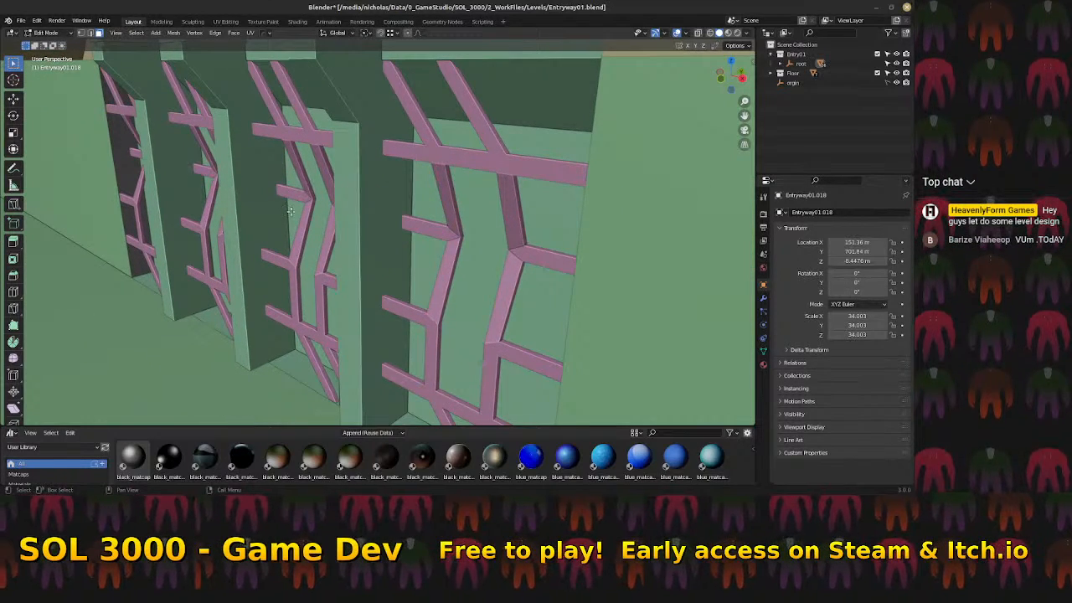
middle_click_drag(290, 209, 314, 203, "shift")
key("Tab")
left_click(324, 184)
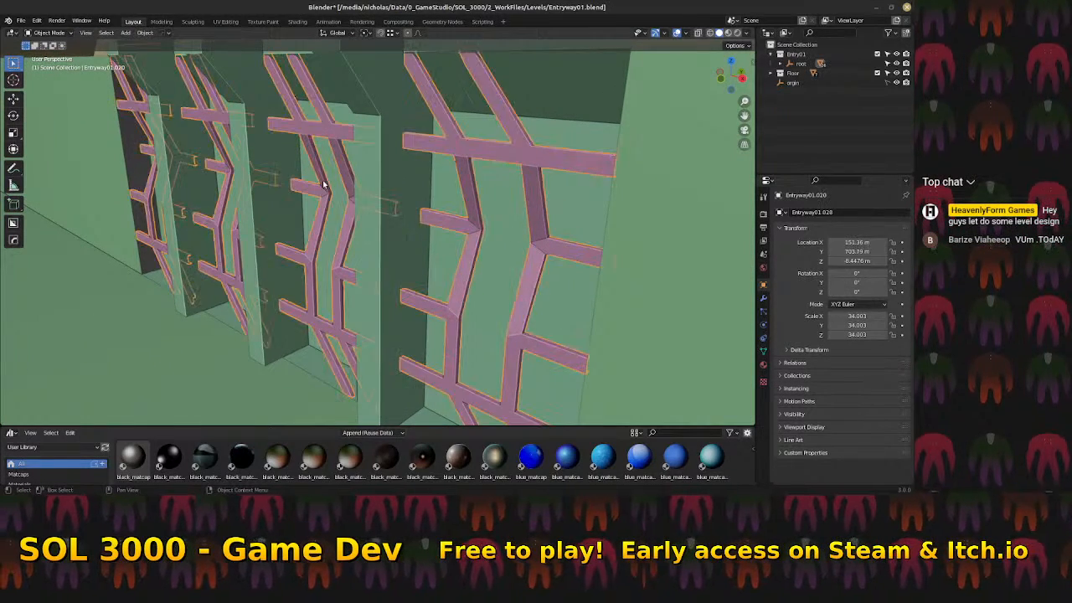
Open the lattice's mesh for editing and save the level file
scroll(325, 210, "down", 3)
middle_click_drag(326, 226, 374, 203)
scroll(351, 223, "down", 3)
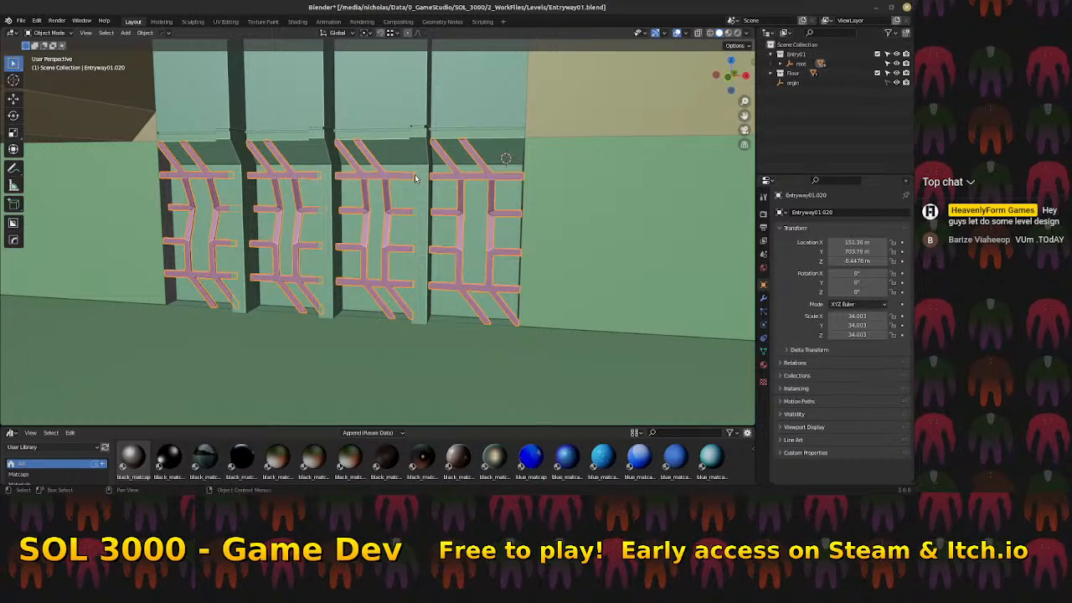
key("Tab")
key("ctrl+s")
Examine the lattice bars and how they meet the ribs and recessed panels, from several angles and up close
middle_click_drag(402, 183, 255, 172)
scroll(242, 161, "up", 3)
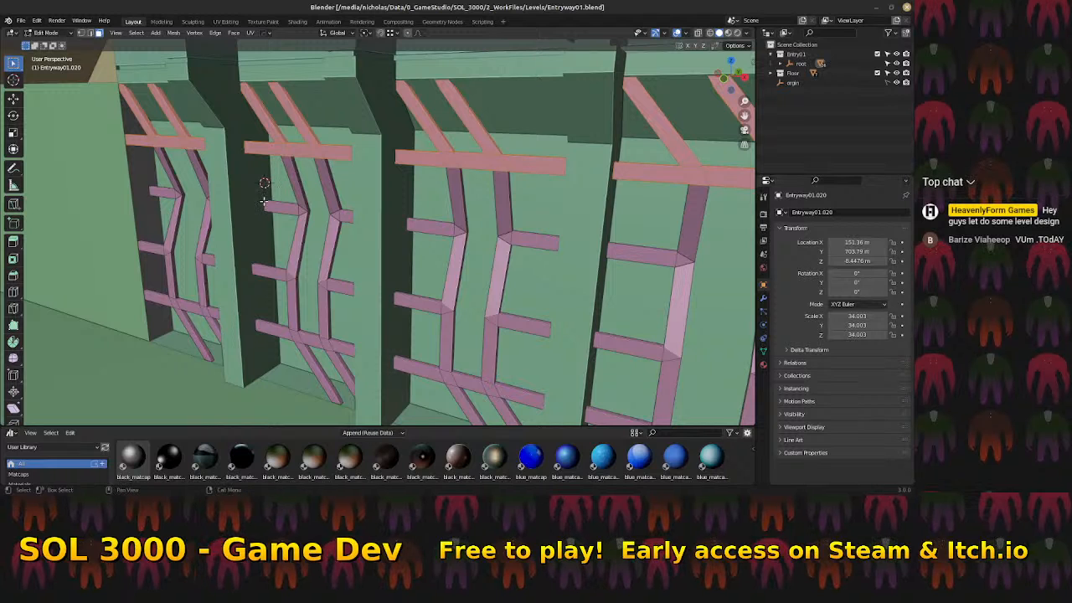
middle_click_drag(278, 196, 280, 216, "shift")
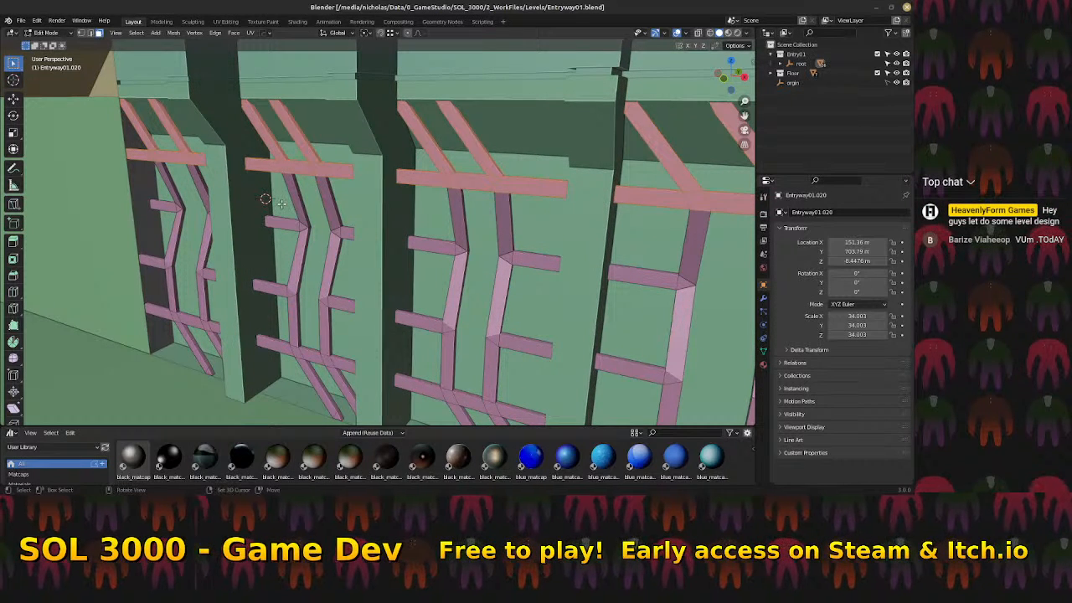
scroll(282, 204, "down", 5)
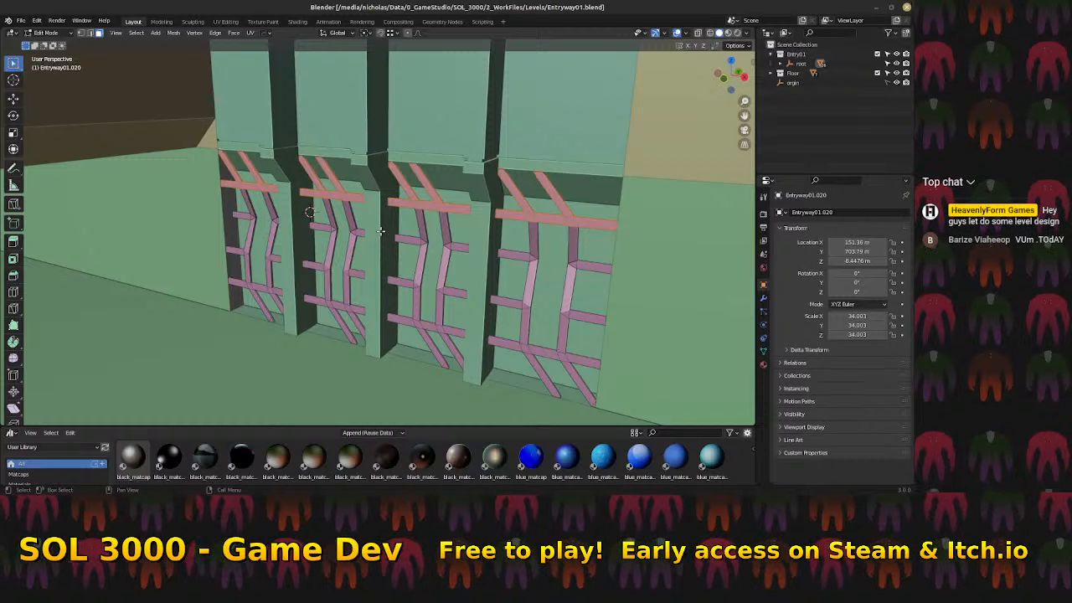
mouse_move(400, 225)
middle_mouse_down()
mouse_move(452, 198)
mouse_move(444, 232)
mouse_move(417, 227)
middle_mouse_up()
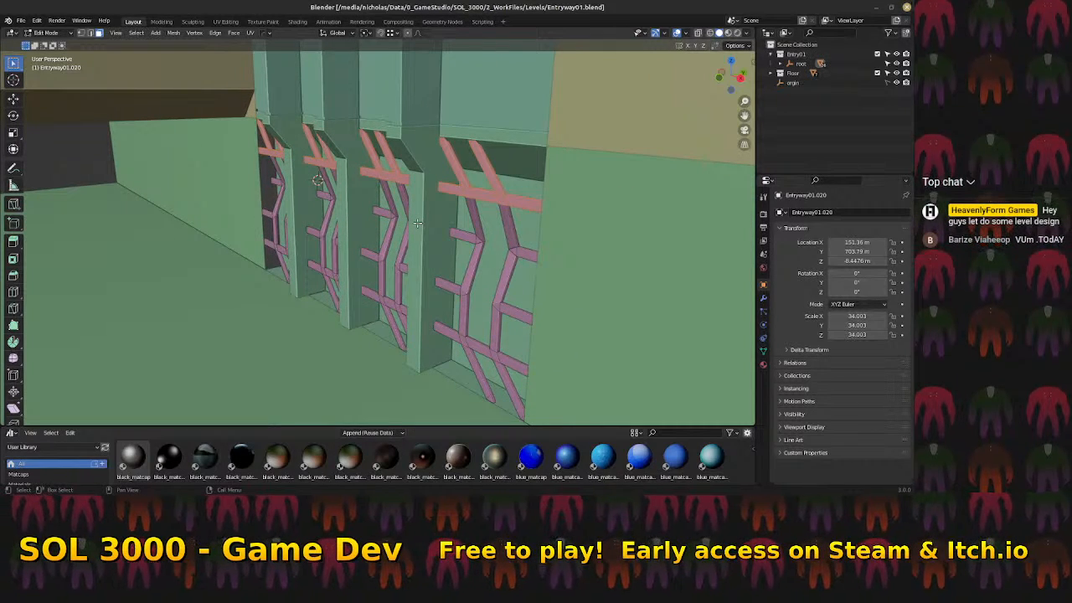
middle_click_drag(416, 228, 383, 264)
scroll(380, 218, "up", 4)
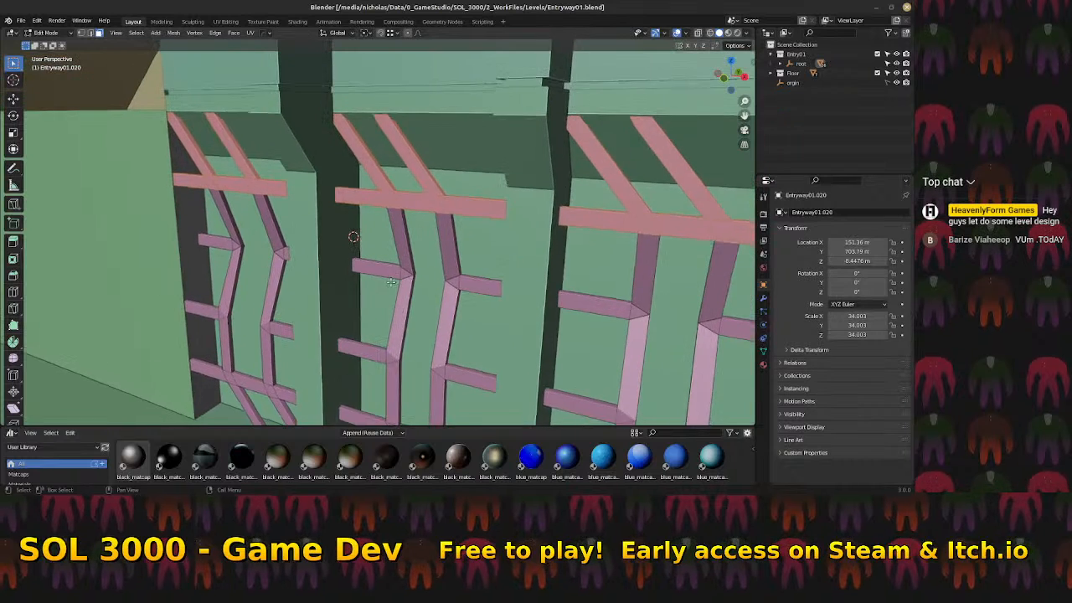
scroll(383, 264, "up", 1)
scroll(383, 264, "up", 1)
middle_click_drag(341, 236, 294, 211)
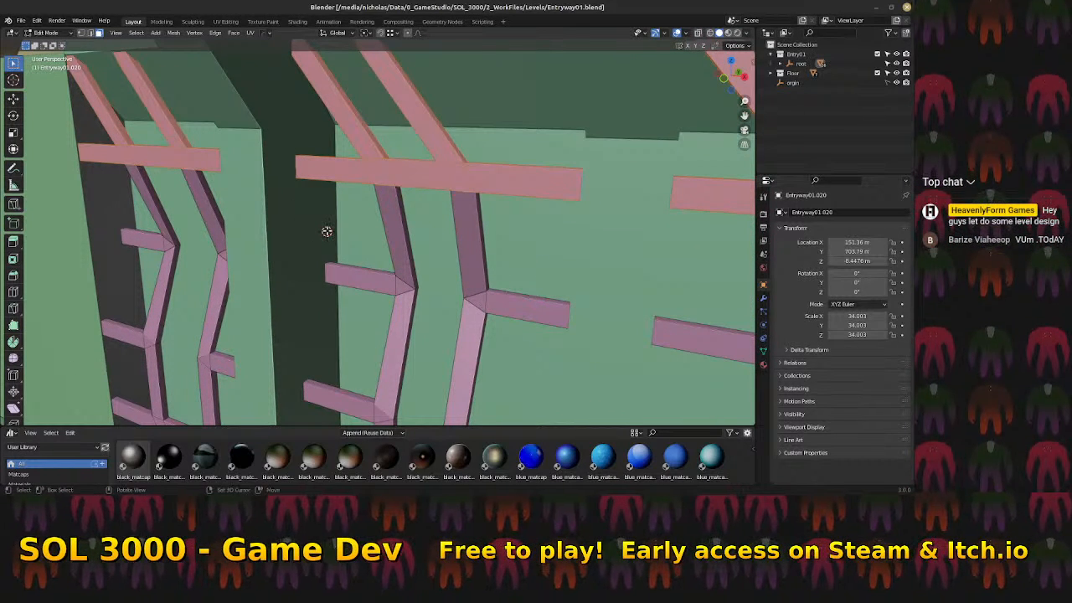
key("shift+a")
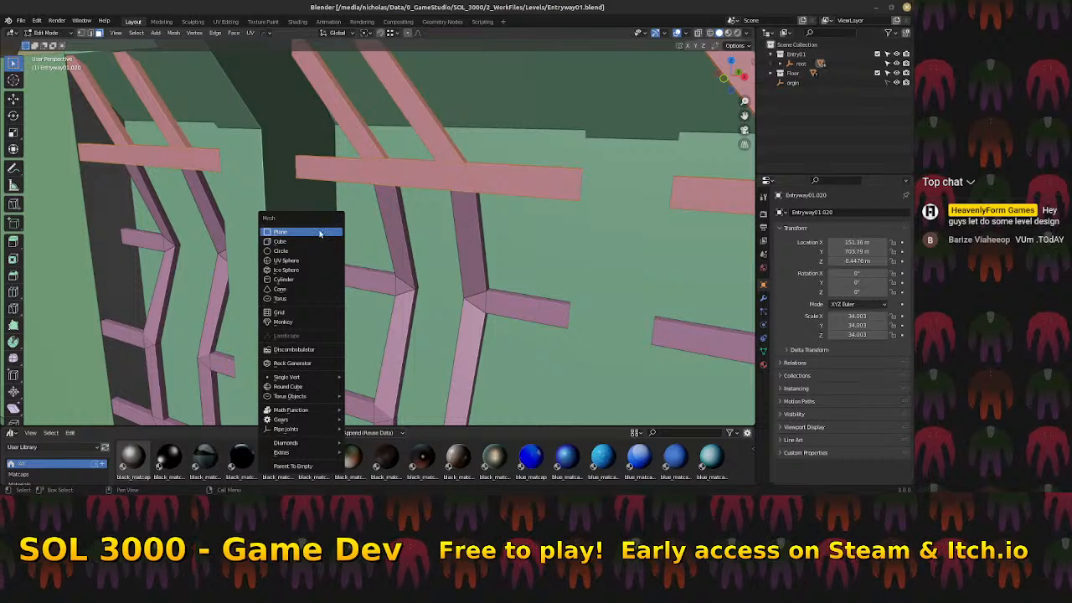
left_click(316, 243)
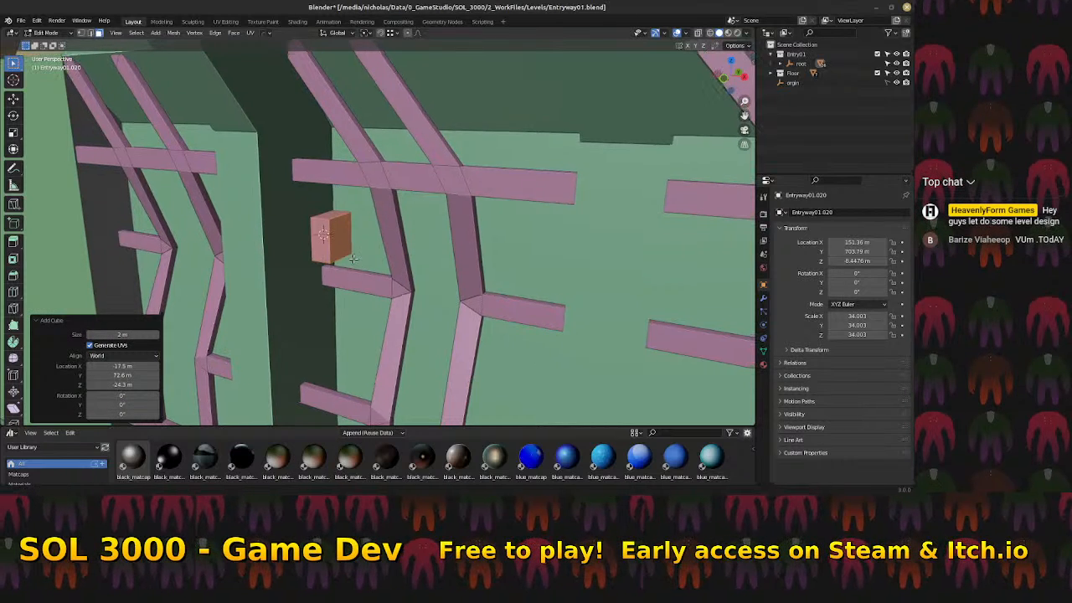
scroll(388, 256, "down", 6)
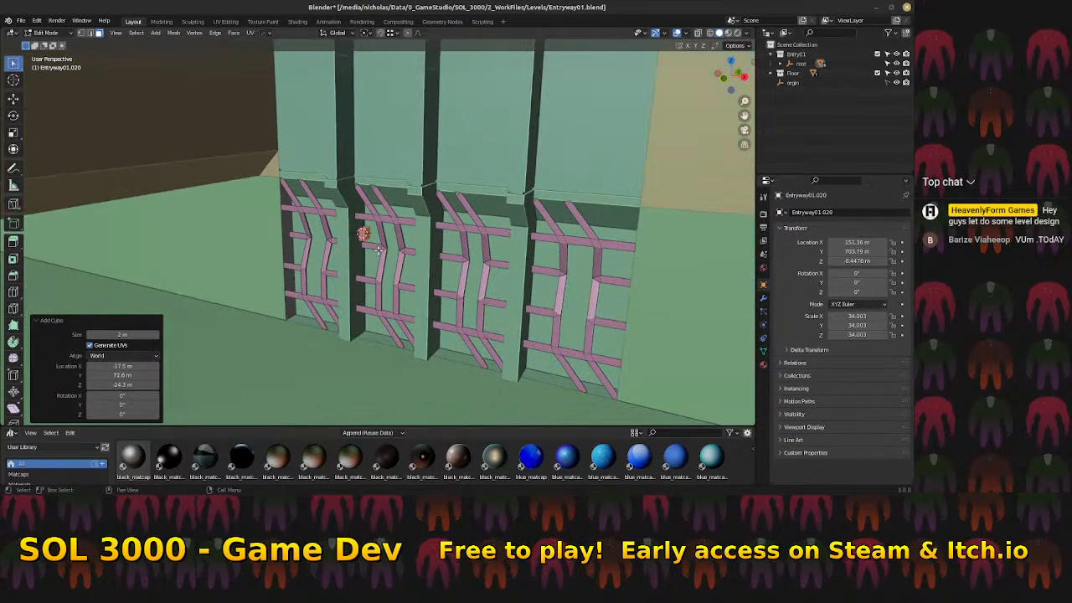
scroll(380, 248, "up", 6)
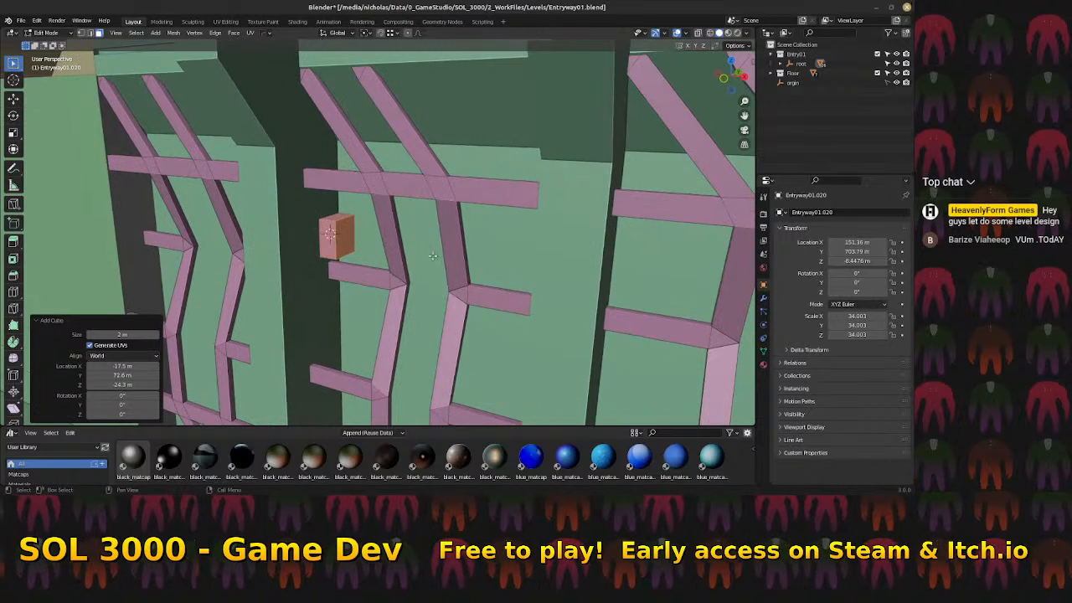
key("ctrl+z")
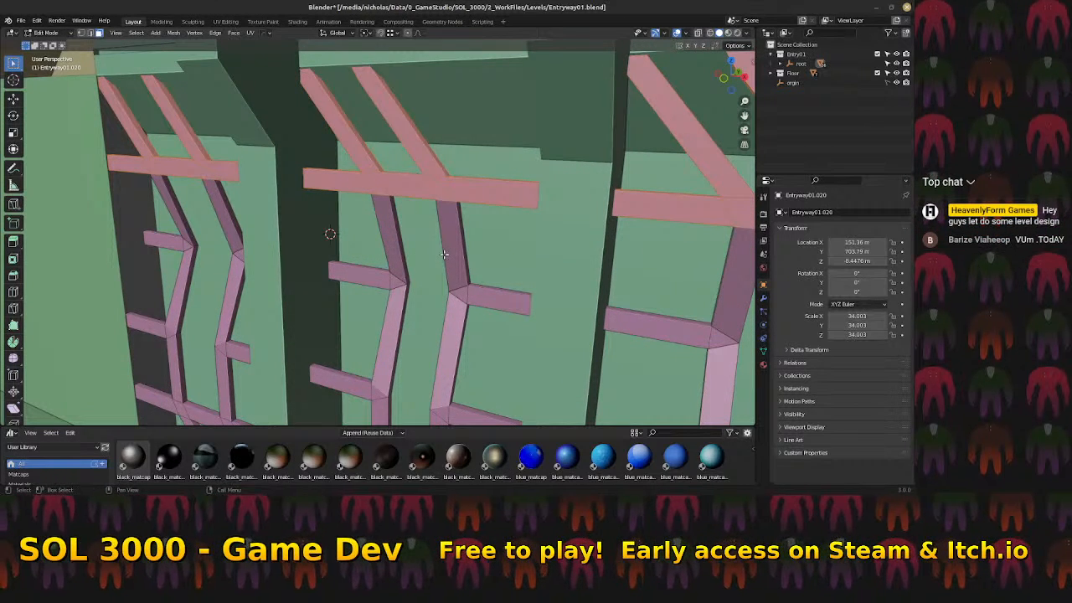
Add a separate cube object beside the second bay's lattice and scale it down uniformly to about 0.233
key("Tab")
key("shift+a")
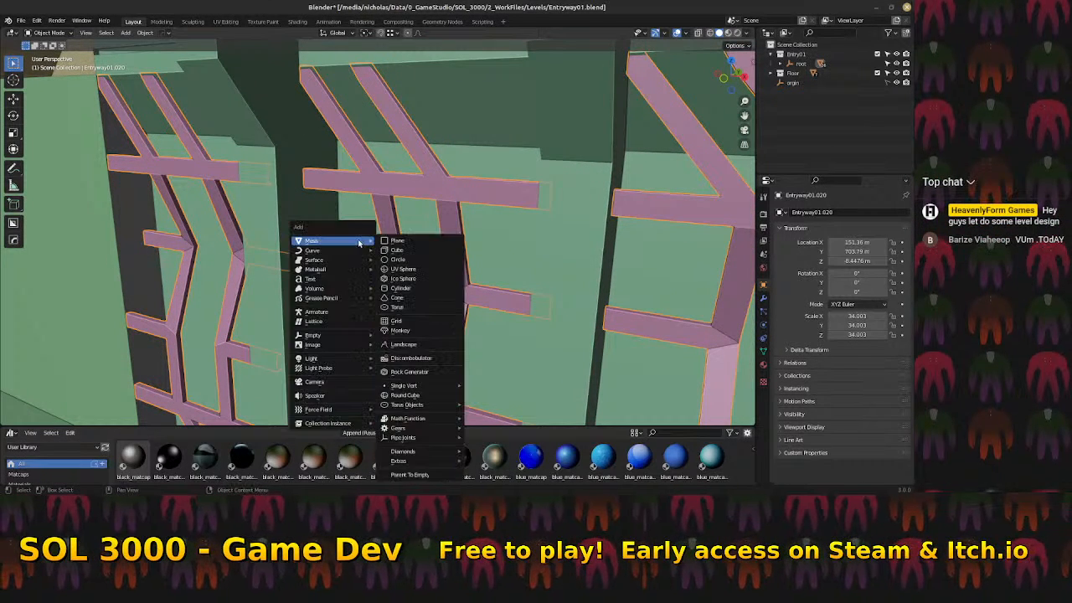
left_click(400, 249)
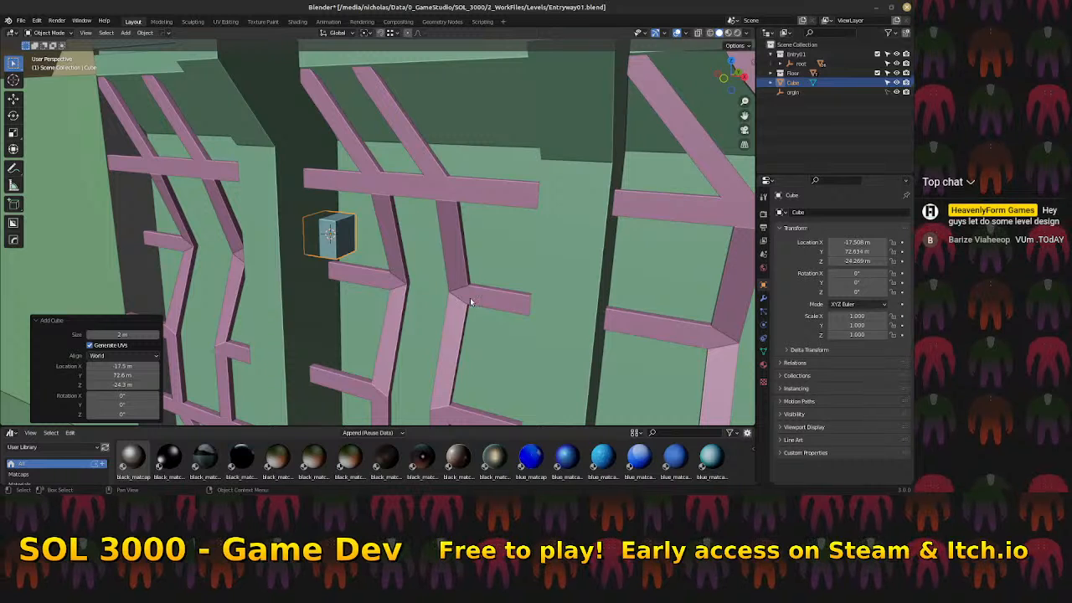
key("s")
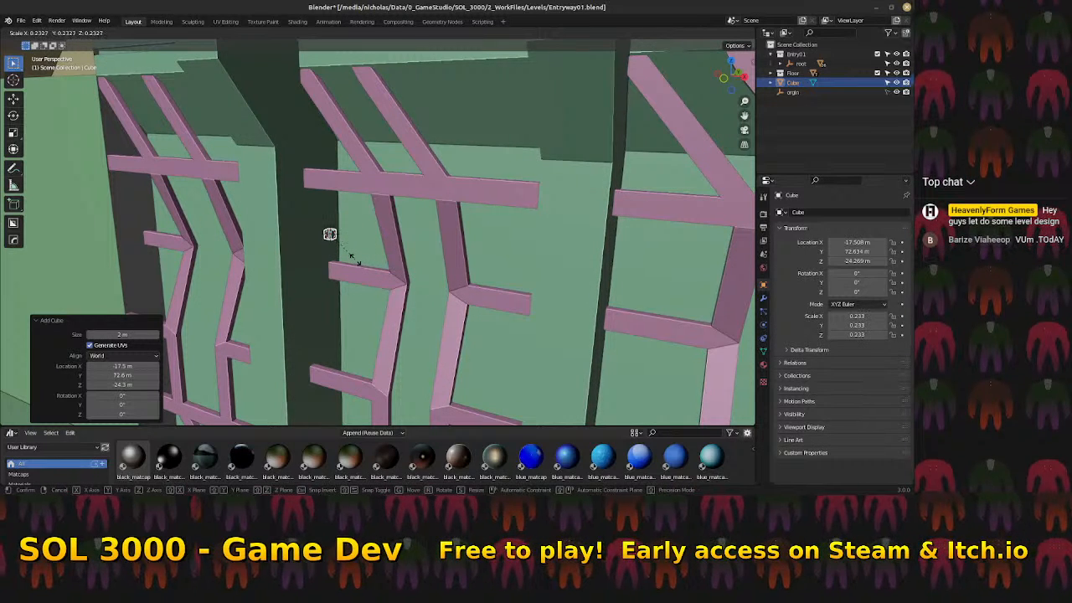
left_click(358, 263)
scroll(310, 228, "up", 6)
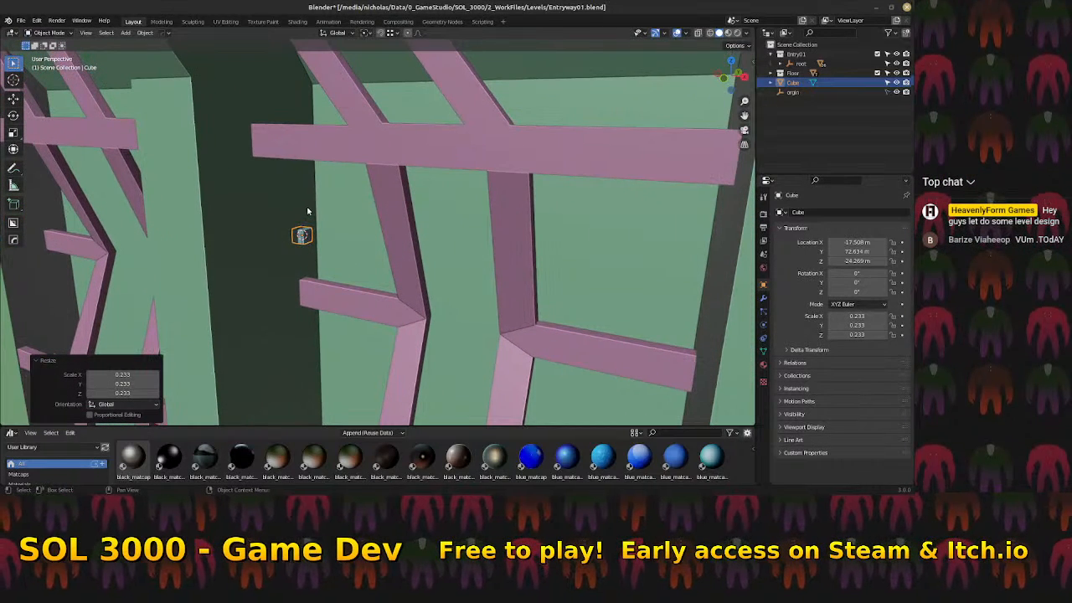
Bevel the small cube's four parallel lengthwise edges with one segment, about 0.6 m wide, to give it an octagonal profile
key("KP_Decimal")
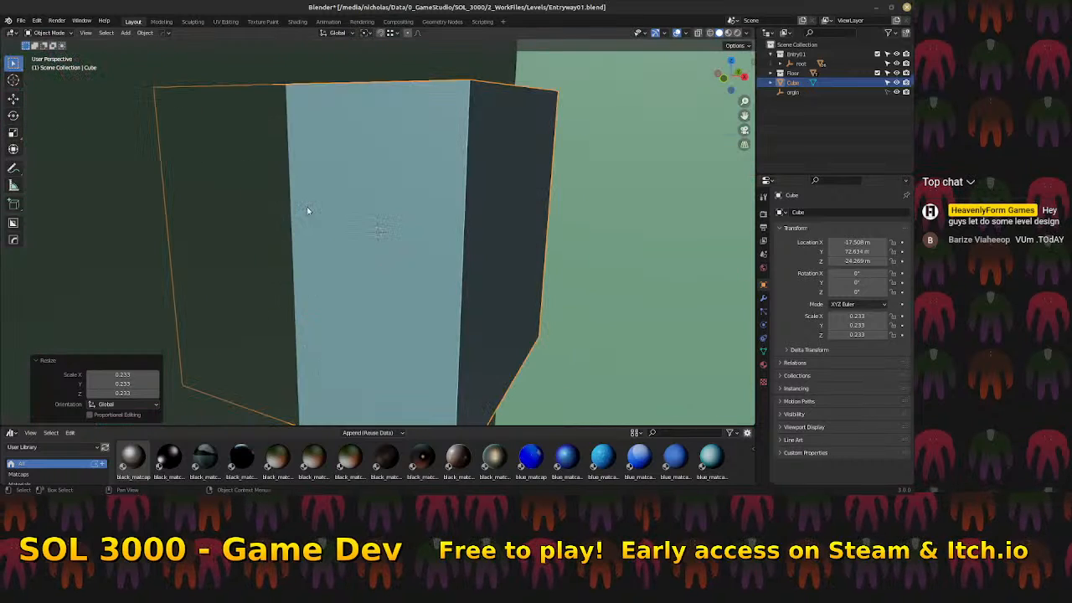
scroll(308, 184, "down", 5)
key("Tab")
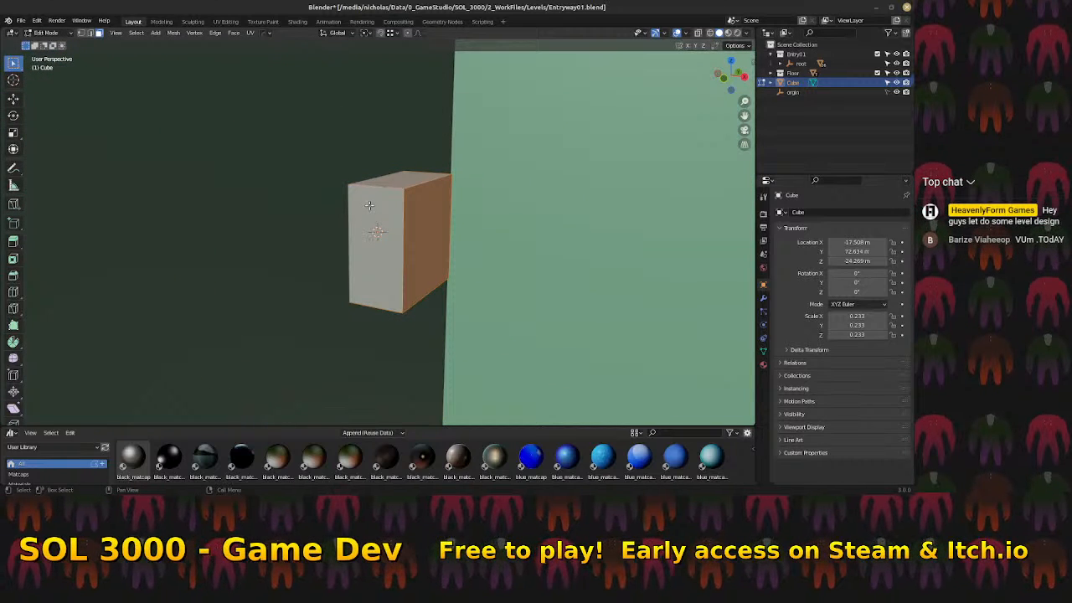
key("ctrl+Tab")
left_click(339, 186)
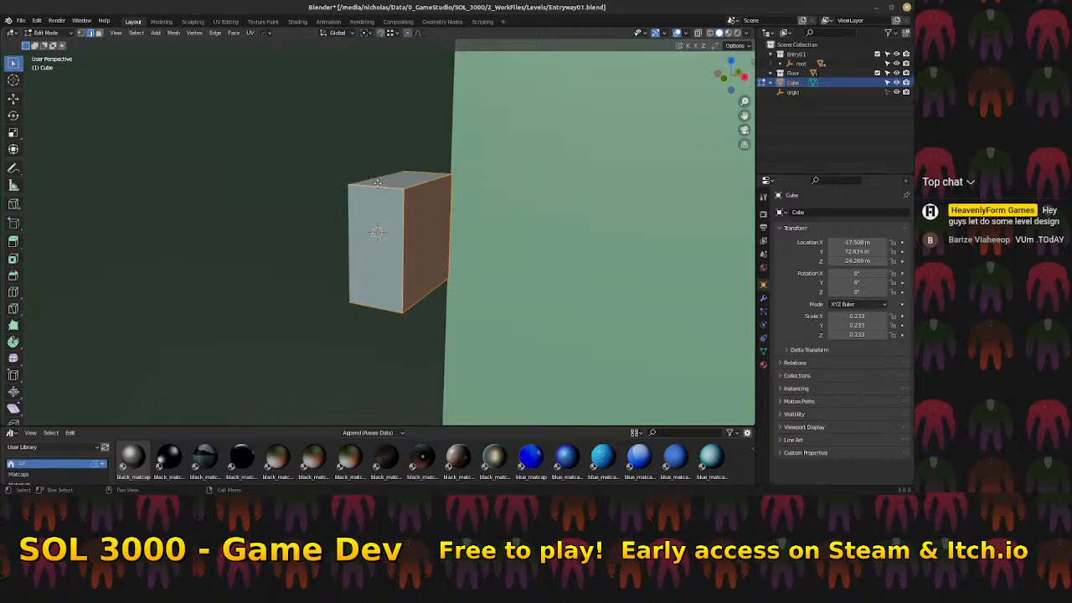
key("alt+a")
left_click(421, 170, "alt")
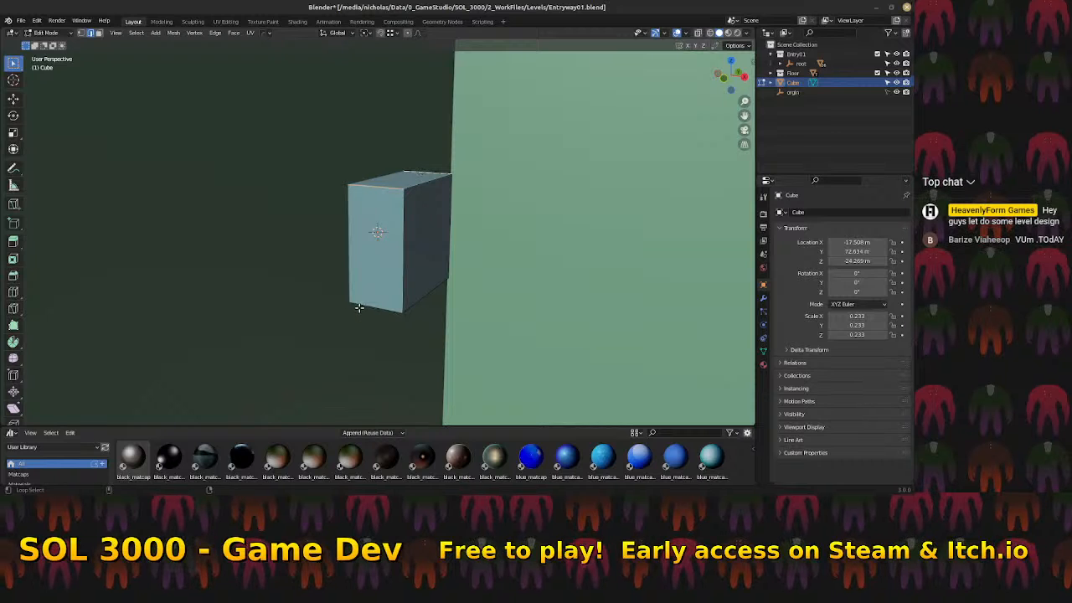
mouse_move(359, 308)
middle_mouse_down()
mouse_move(344, 300)
mouse_move(360, 291)
middle_mouse_up()
key("ctrl+b")
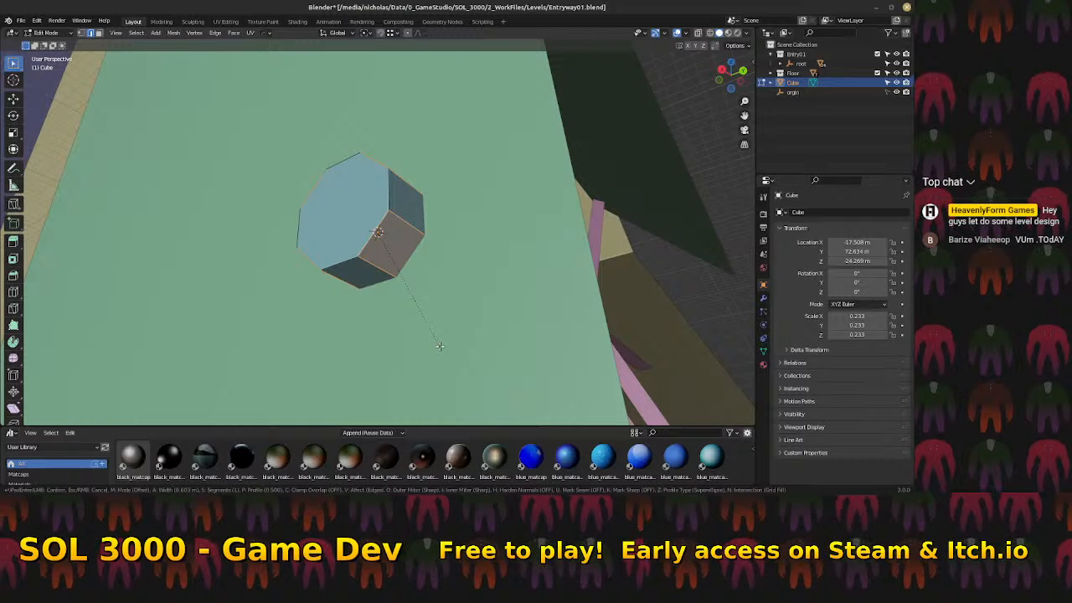
left_click(440, 346)
Select the octagonal end face and extend it about 40 m along X to form a long rod across the bays
middle_click_drag(386, 241, 453, 247)
left_click(321, 263)
middle_click_drag(357, 256, 413, 249)
key("ctrl+Tab")
left_click(397, 275)
left_click(413, 242)
scroll(411, 245, "down", 12)
scroll(412, 245, "down", 10)
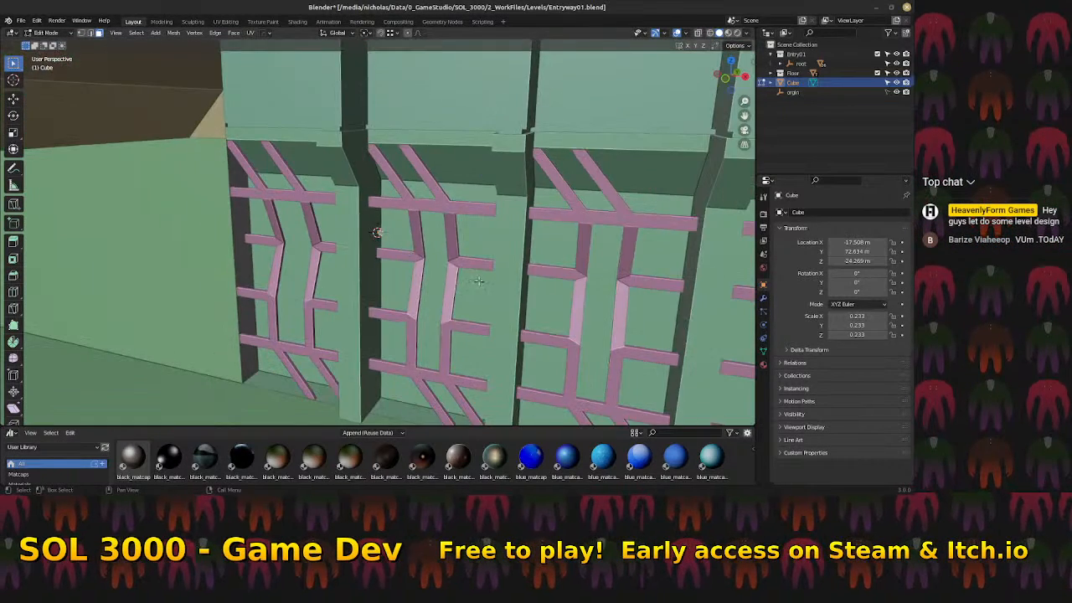
key("g")
key("x")
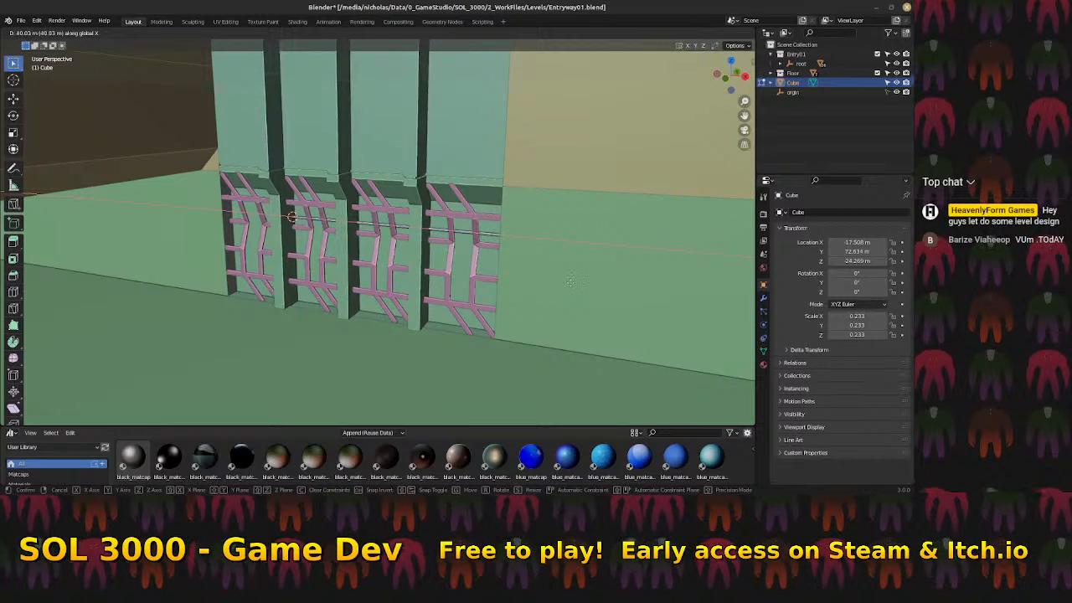
left_click(570, 282)
Shift the whole rod about 15.45 m in the negative X direction so it starts in the first bay
middle_click_drag(304, 211, 371, 229)
key("Tab")
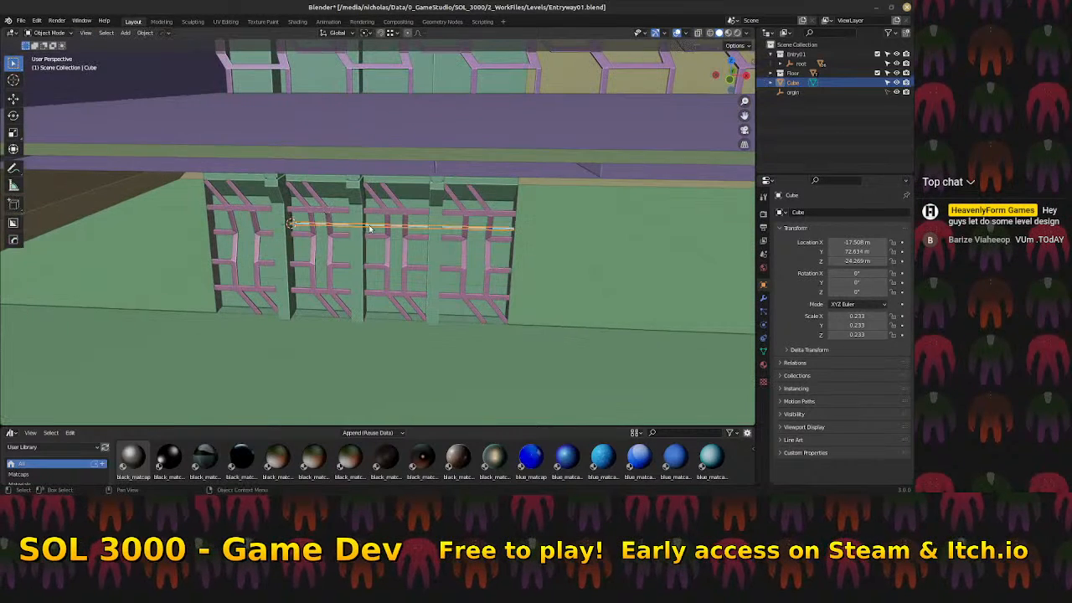
key("g")
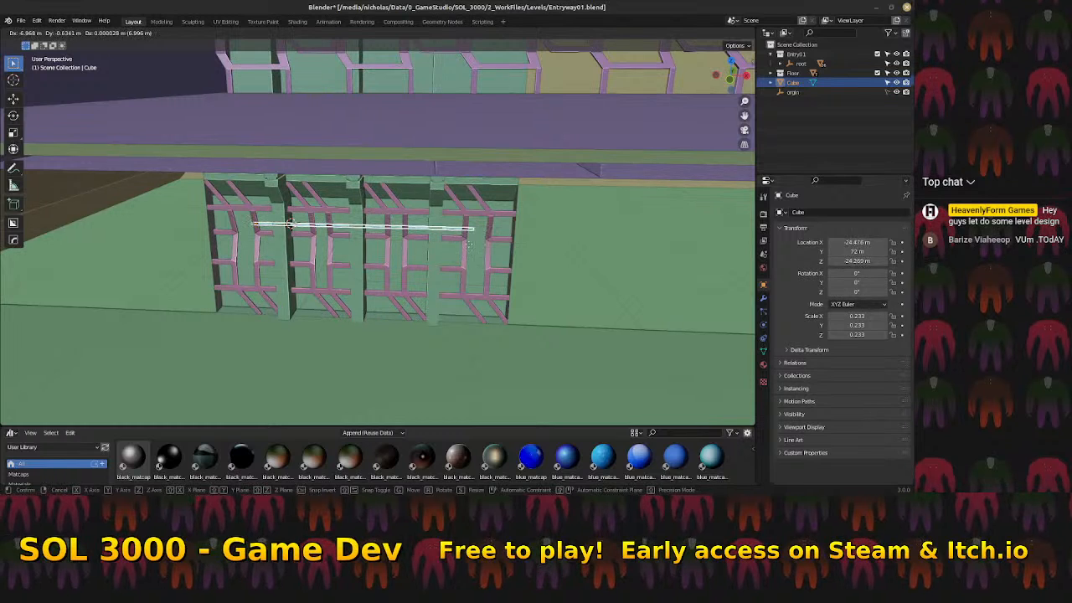
key("x")
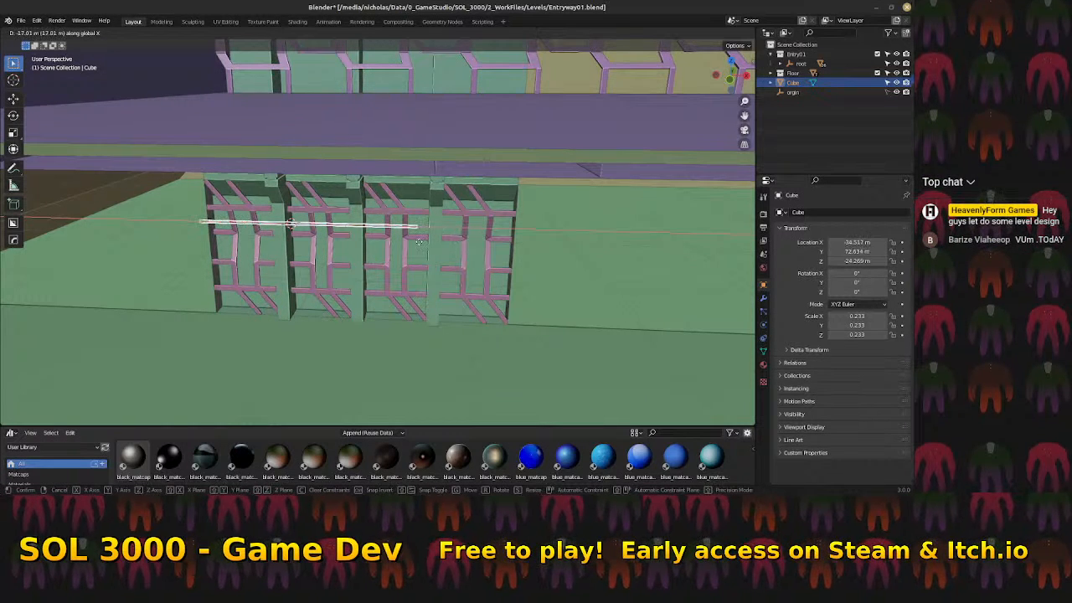
left_click(427, 244)
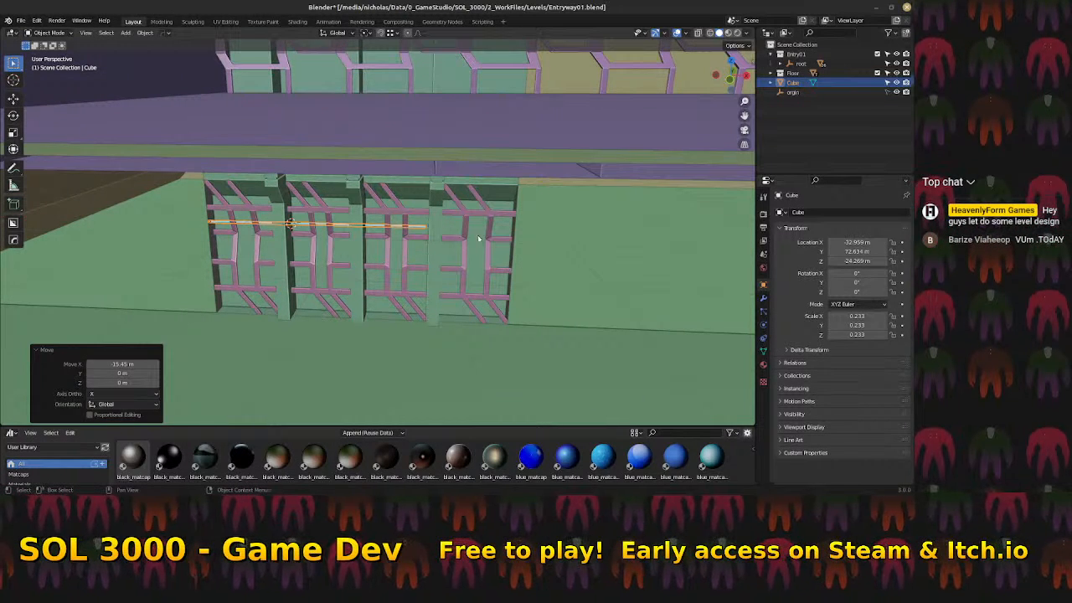
Extend the rod's far end face about 16.4 m further along X so it spans all the latticed bays
key("Tab")
key("x")
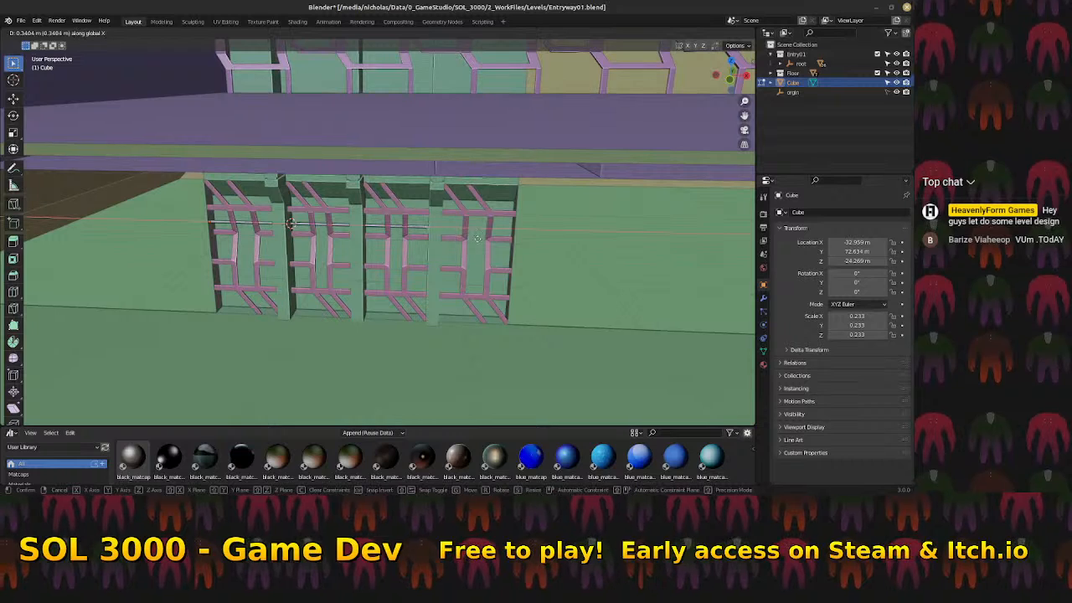
left_click(531, 246)
middle_click_drag(531, 246, 395, 238)
scroll(426, 228, "up", 5)
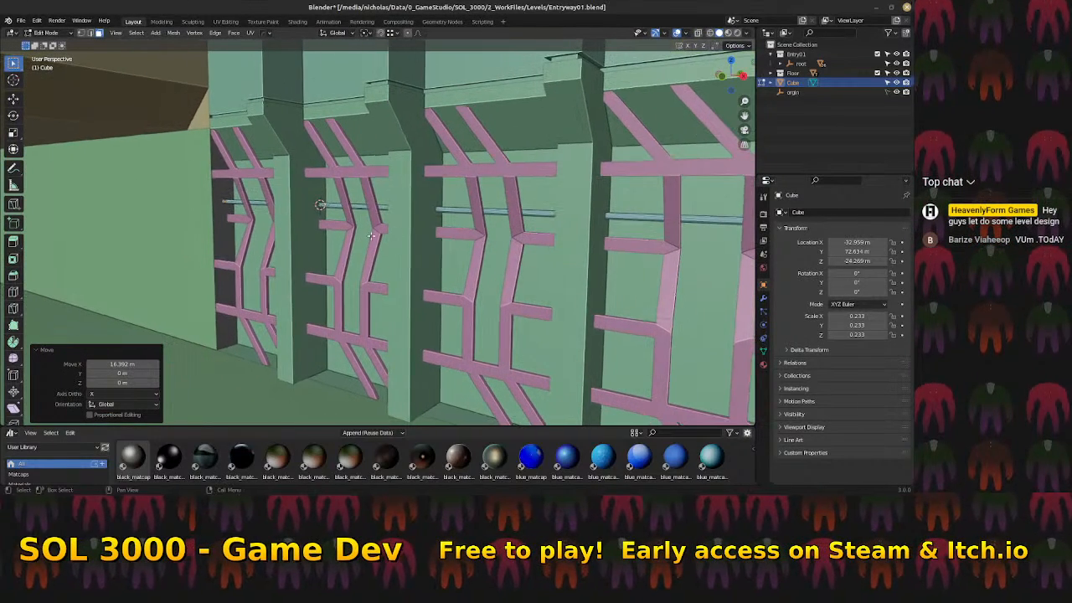
Thin the rod by scaling it to about 0.787 in Y and Z while keeping its length in X
key("Tab")
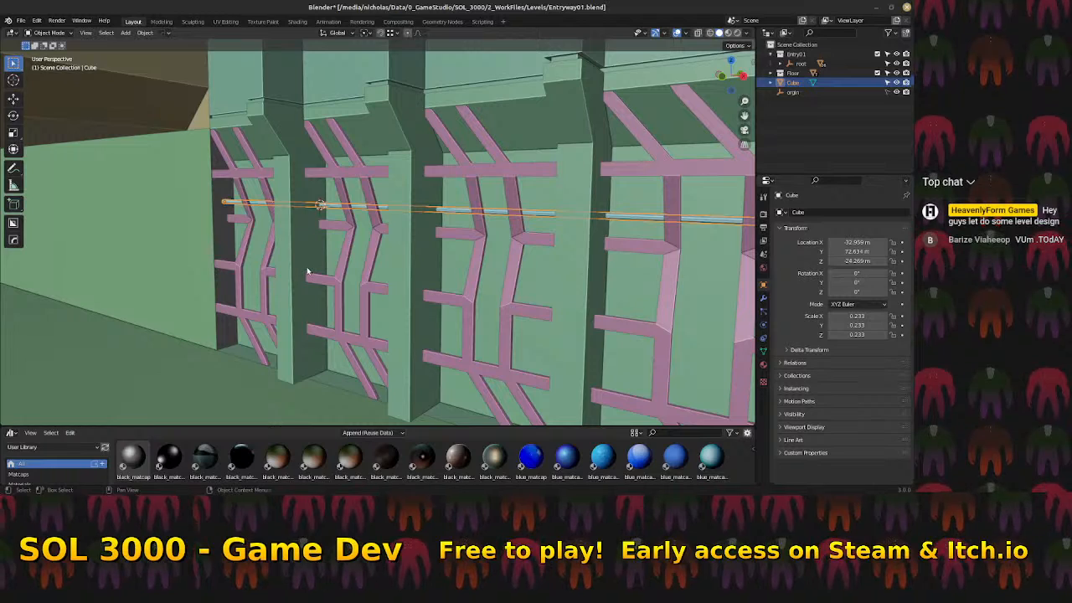
middle_click_drag(401, 259, 374, 265)
scroll(403, 231, "up", 5)
middle_click_drag(417, 232, 327, 232)
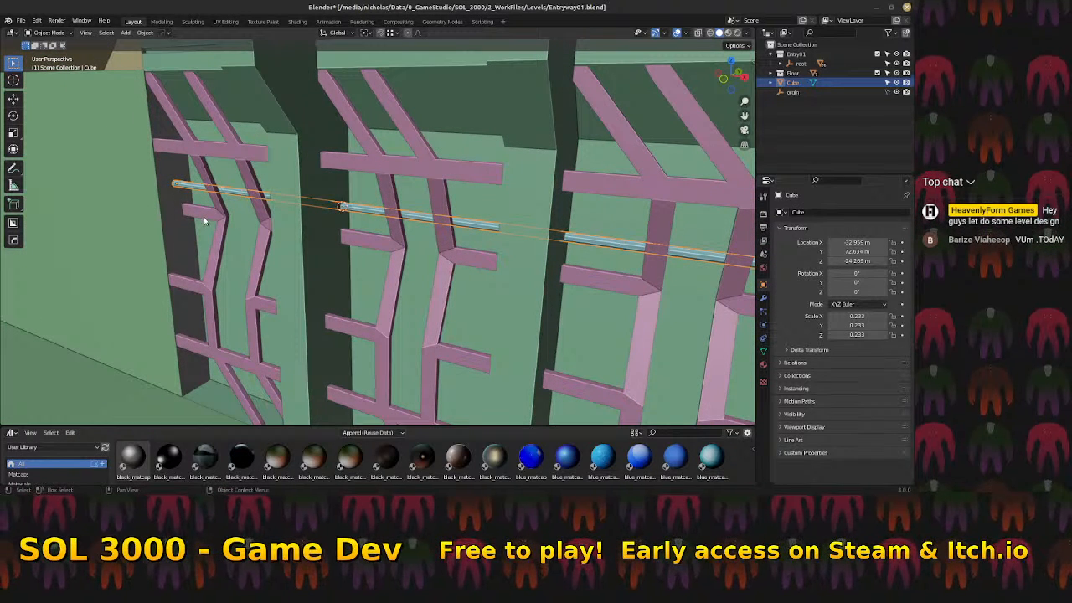
key("s")
key("shift+z")
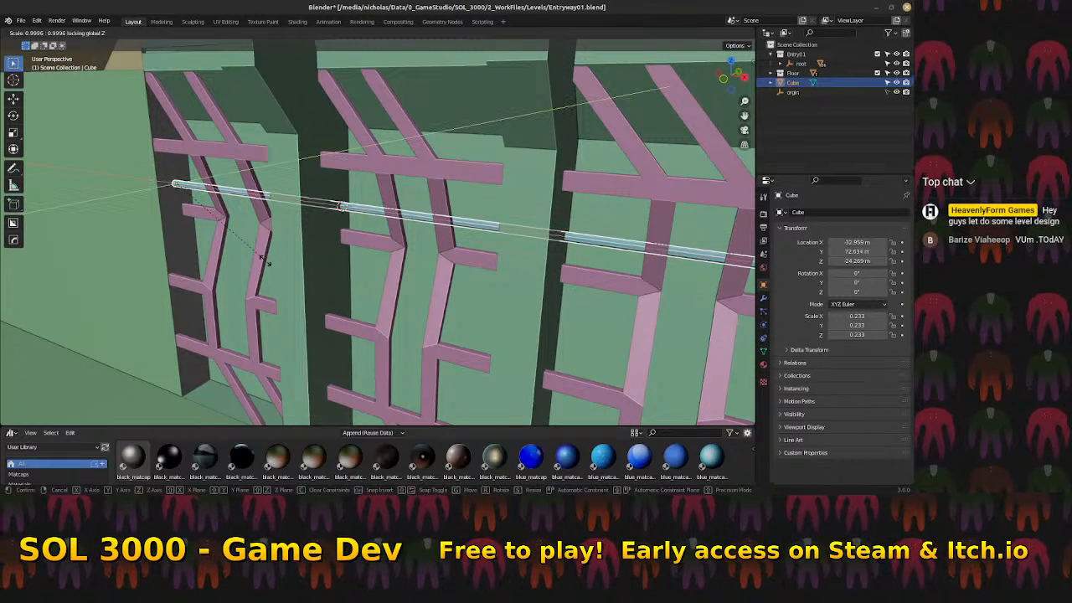
key("shift+x")
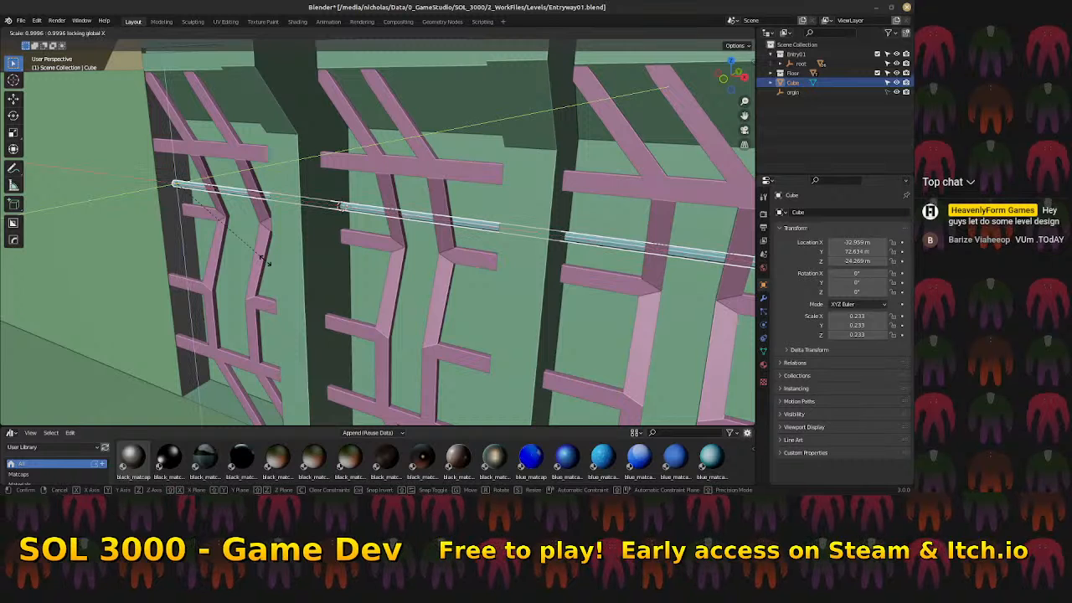
left_click(241, 242)
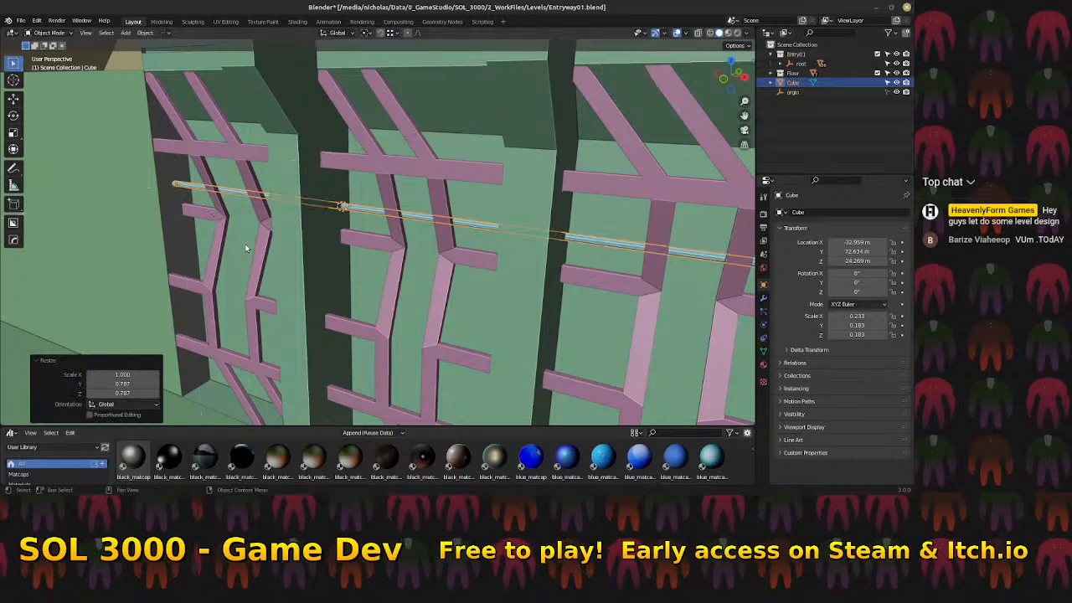
scroll(241, 237, "up", 3)
middle_click_drag(241, 234, 299, 232, "shift")
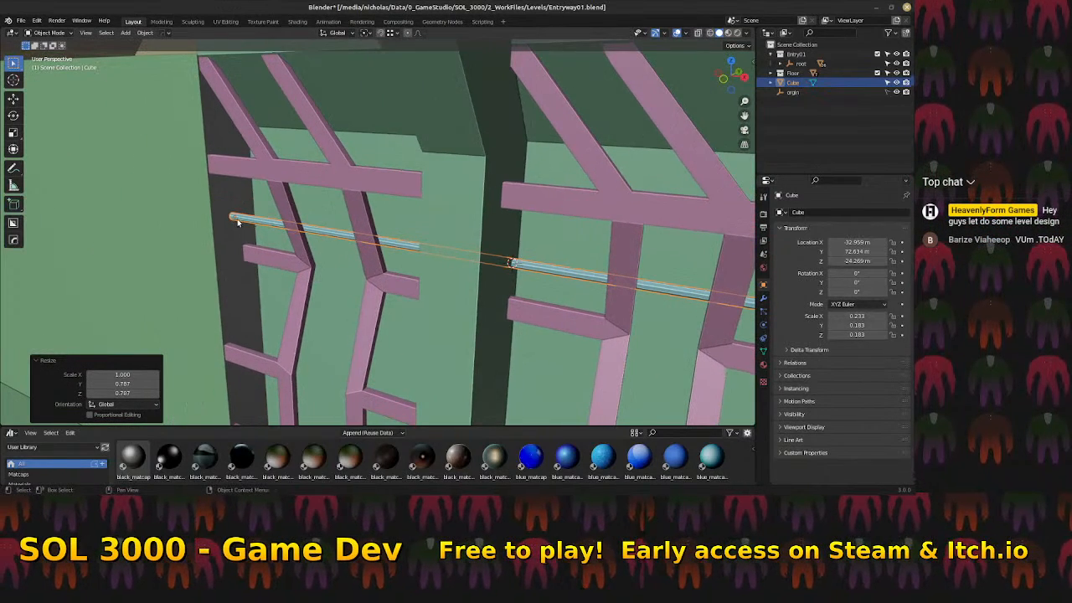
Set snapping to Face with backface culling and reposition the rod in the first bay by about 0.59 m in X and 0.33 m in Y
left_click(396, 33)
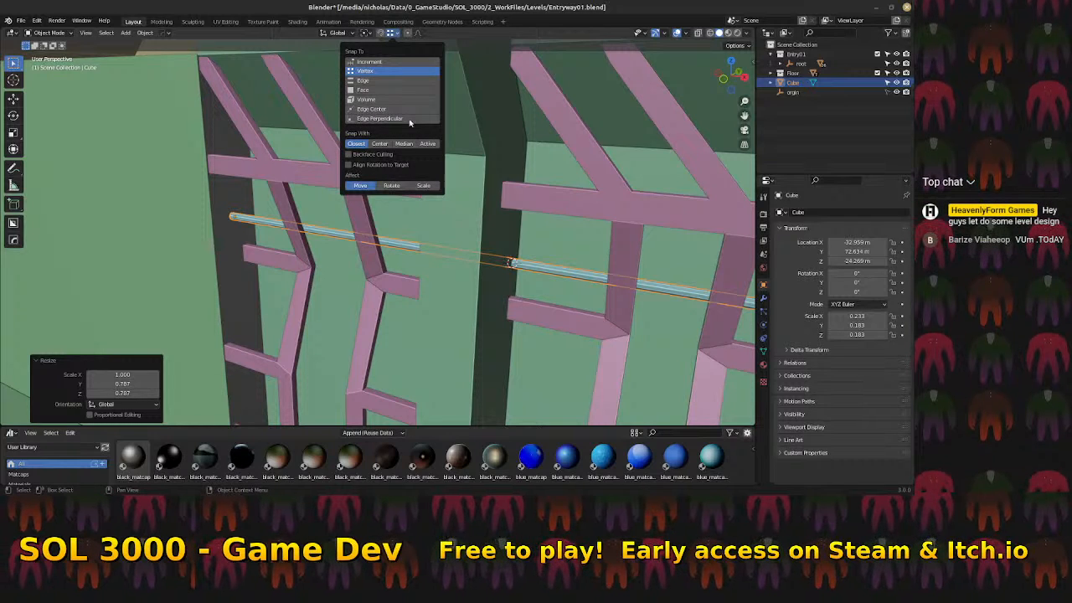
left_click(371, 90)
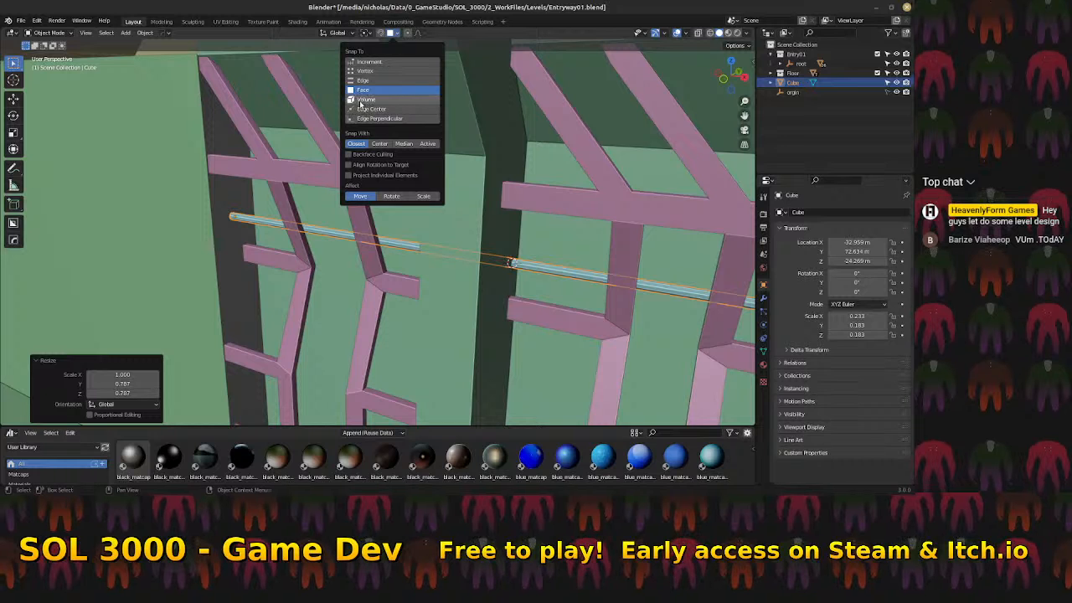
left_click(371, 155)
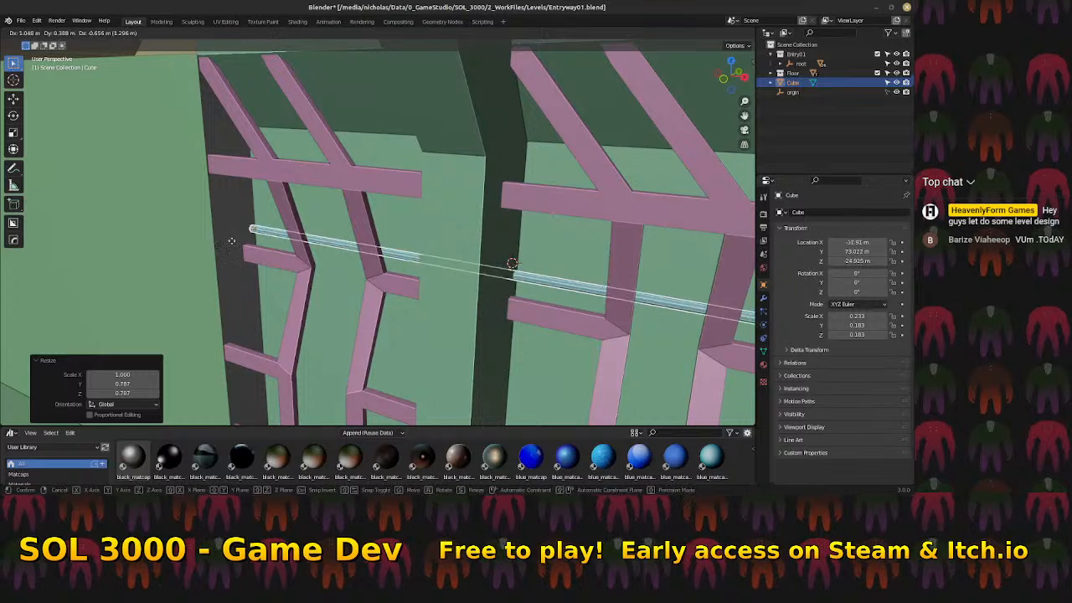
left_click(246, 231)
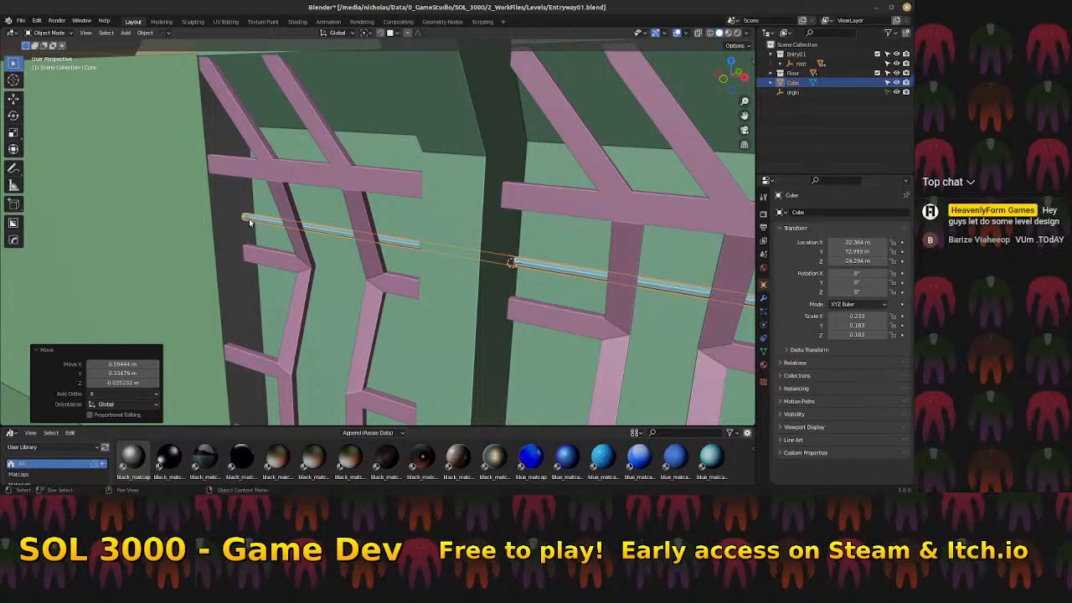
Make a linked duplicate of the rod and place it about 4 m below the original, behind the lattice
key("shift+d")
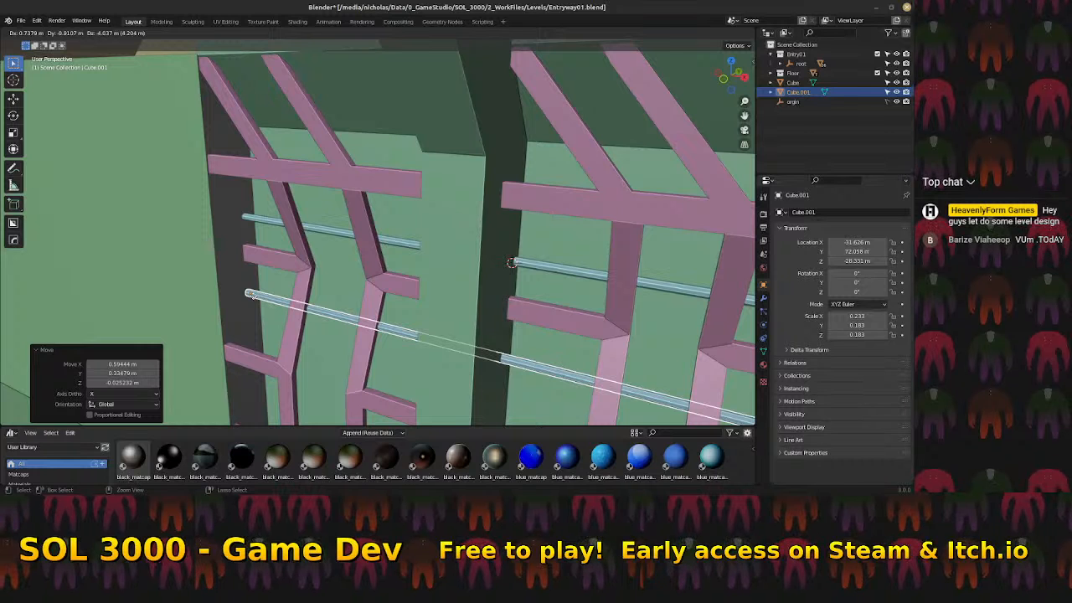
left_click(253, 298)
middle_click_drag(253, 298, 250, 273, "shift")
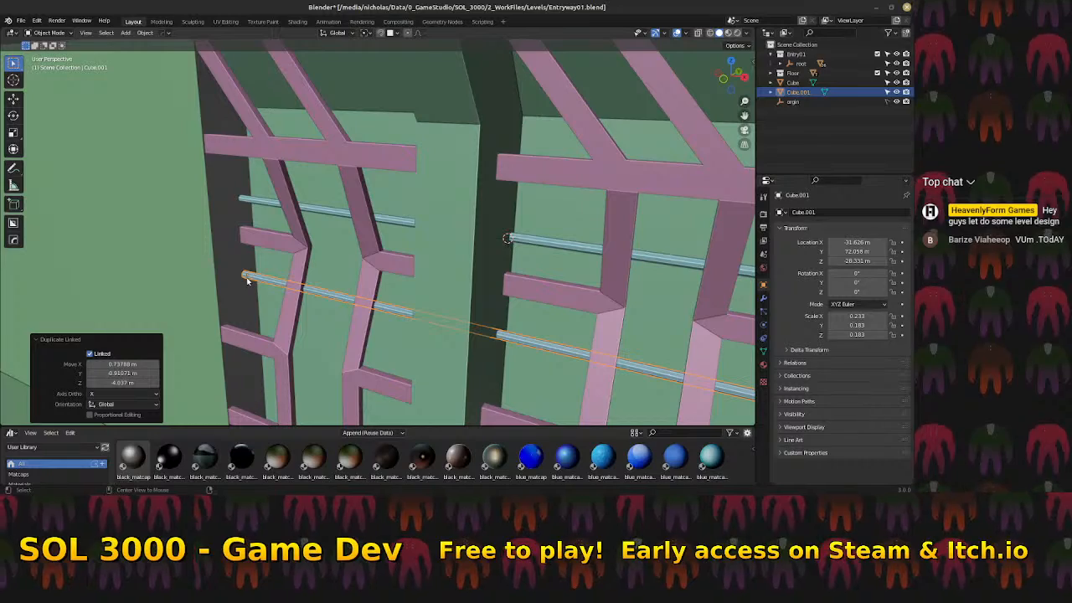
mouse_move(254, 284)
middle_mouse_down()
mouse_move(349, 262)
mouse_move(363, 284)
mouse_move(268, 285)
middle_mouse_up()
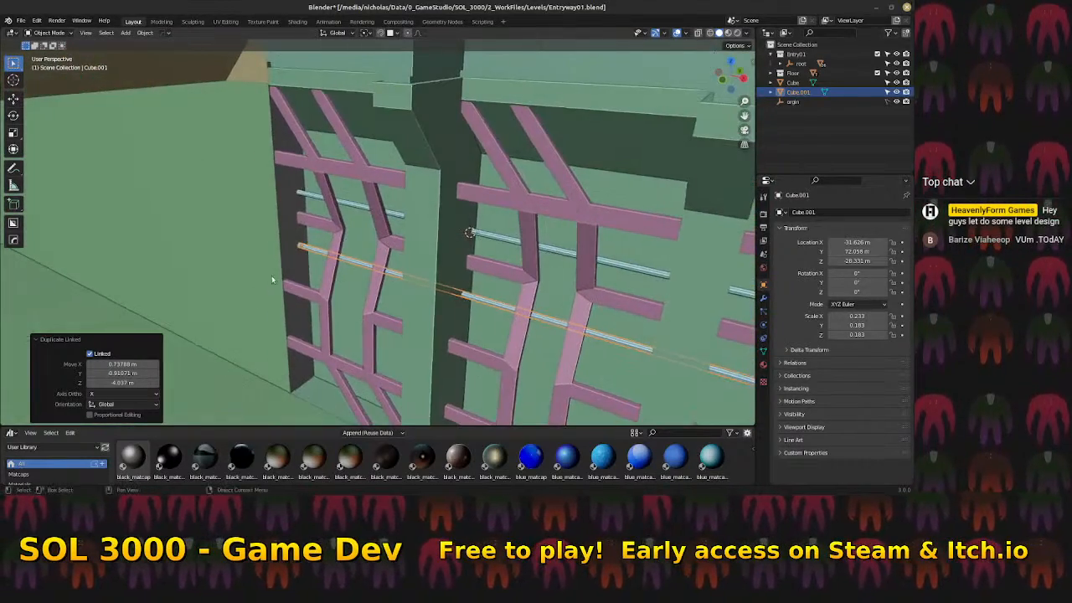
key("Tab")
key("Tab")
left_click(316, 271)
key("Tab")
key("Tab")
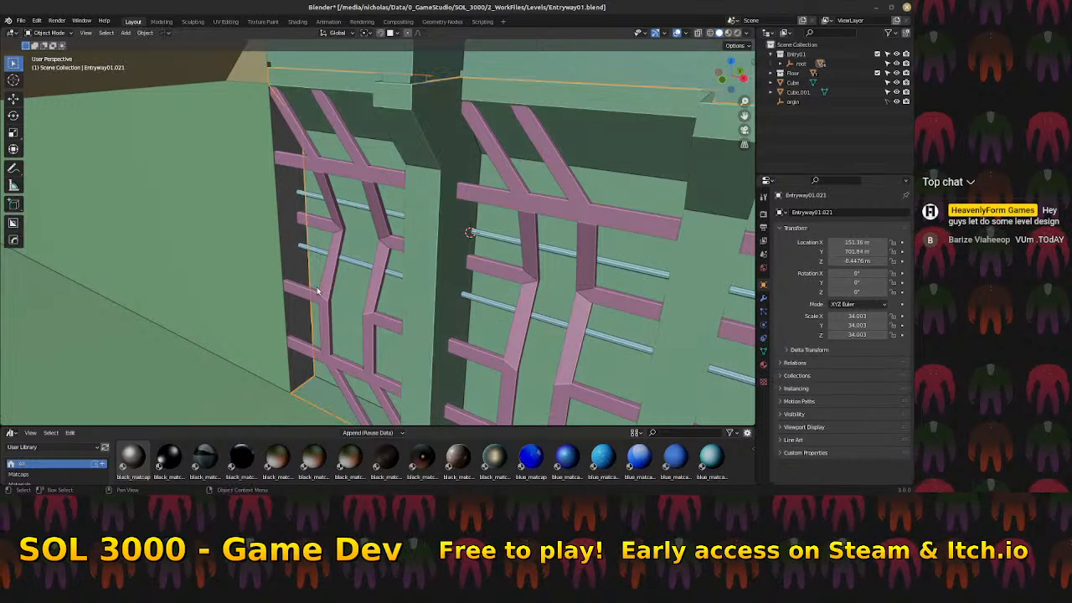
key("Tab")
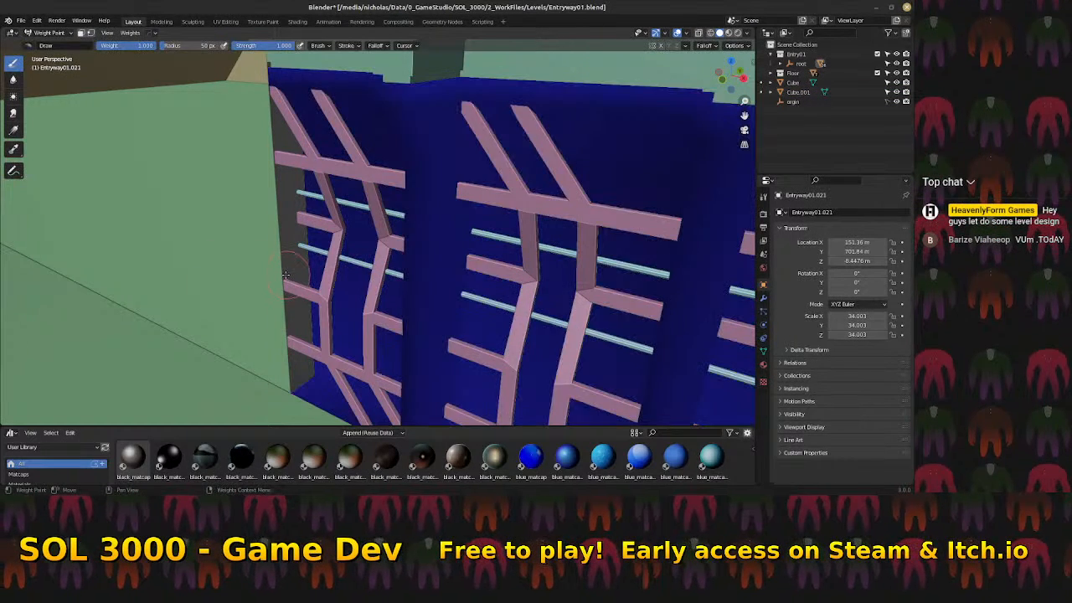
key("alt+a")
key("ctrl+Tab")
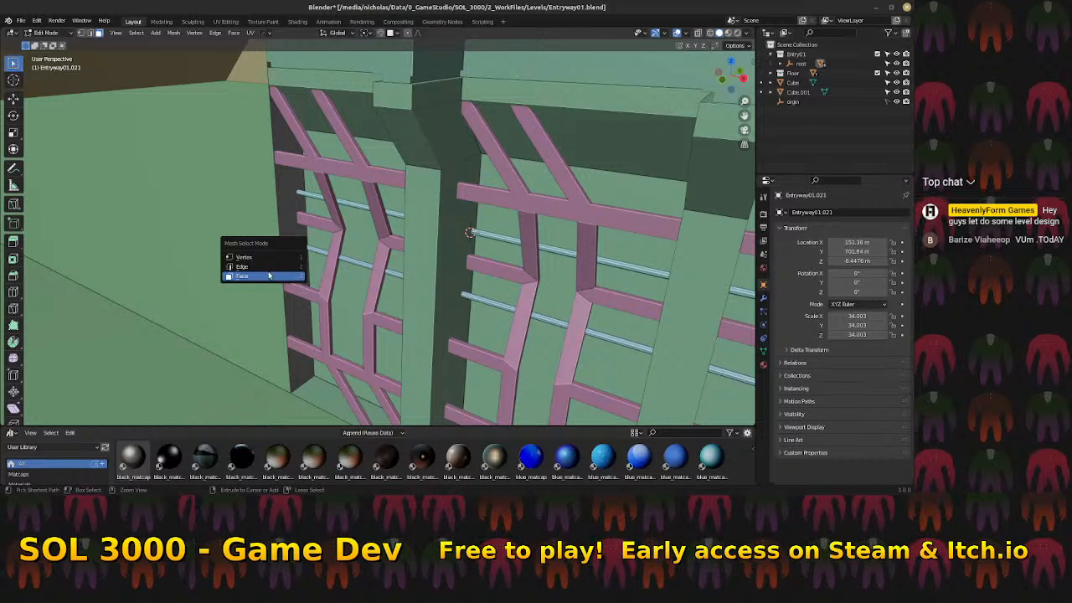
left_click(268, 276)
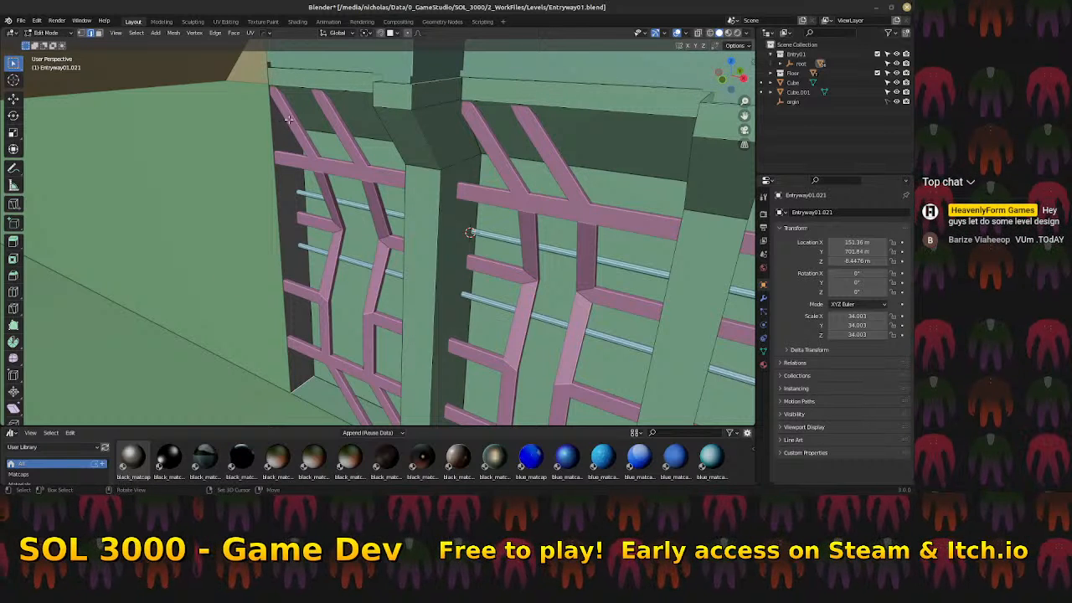
left_click(307, 199)
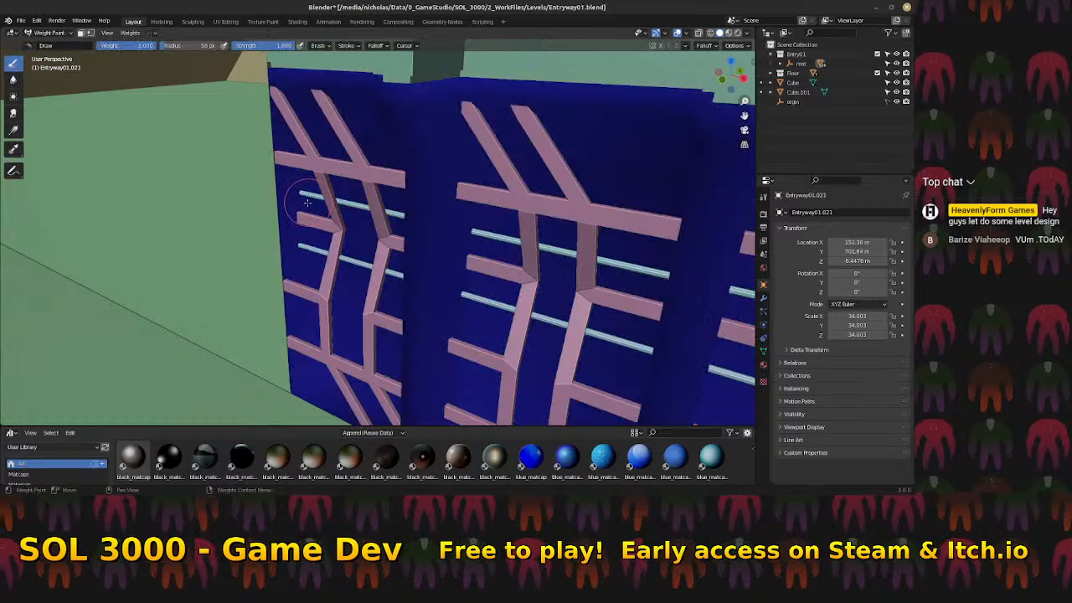
key("Tab")
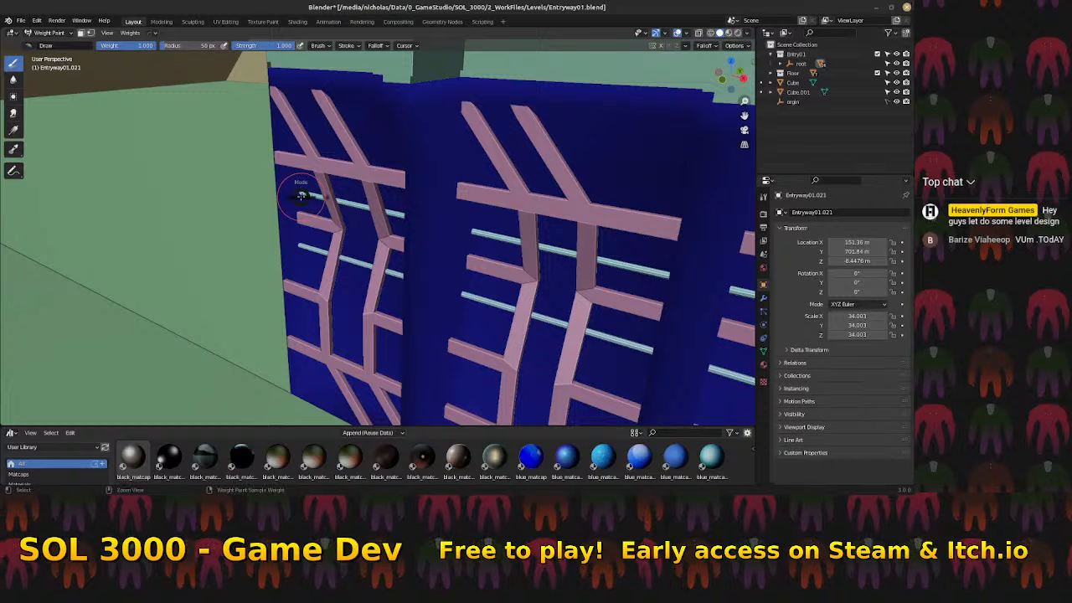
key("ctrl+Tab")
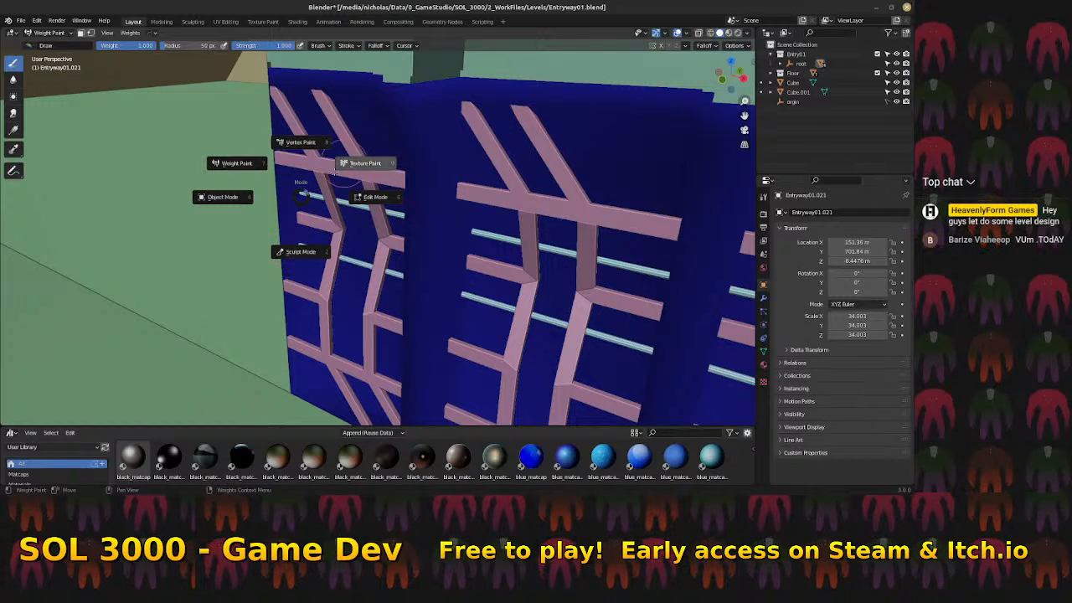
left_click(223, 197)
Nudge the upper rod slightly, and move the lower rod about -0.44 m in X, 0.6 m in Y and -0.7 m in Z
left_click(304, 195)
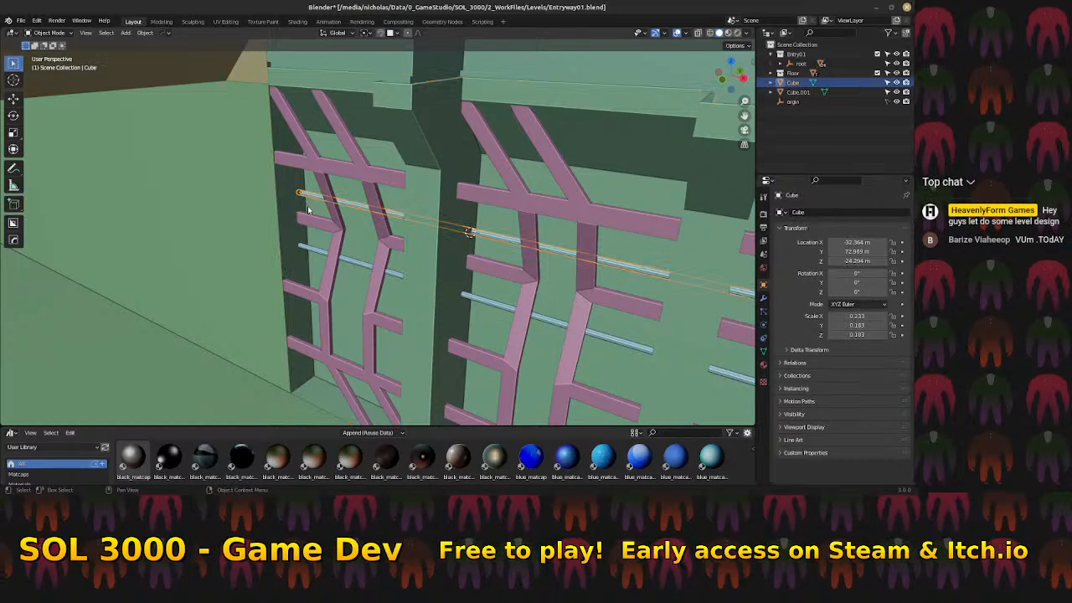
key("g")
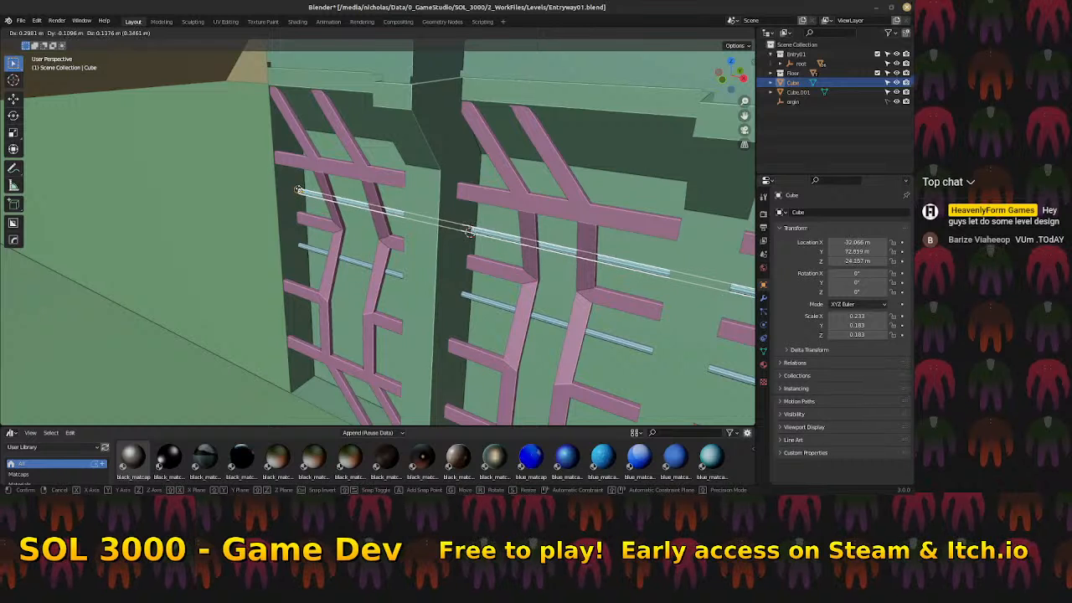
left_click(306, 222)
left_click(304, 248)
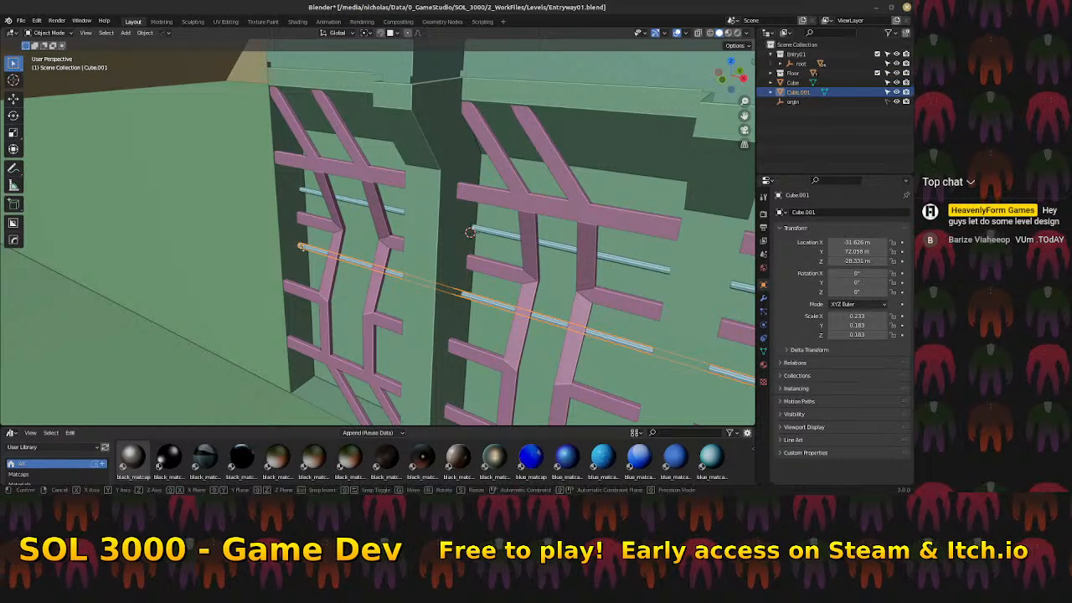
left_click(303, 251)
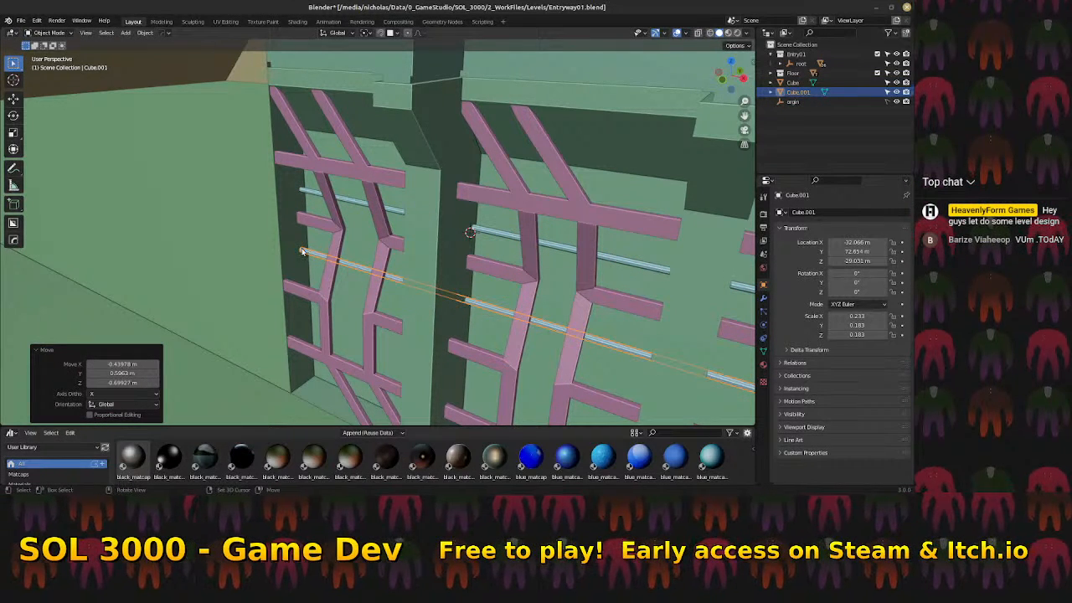
Duplicate the lower rod three times behind the lattice, placing the copies about 0.9 m, 2.4 m and 1.8 m below it
key("shift+d")
left_click(304, 263)
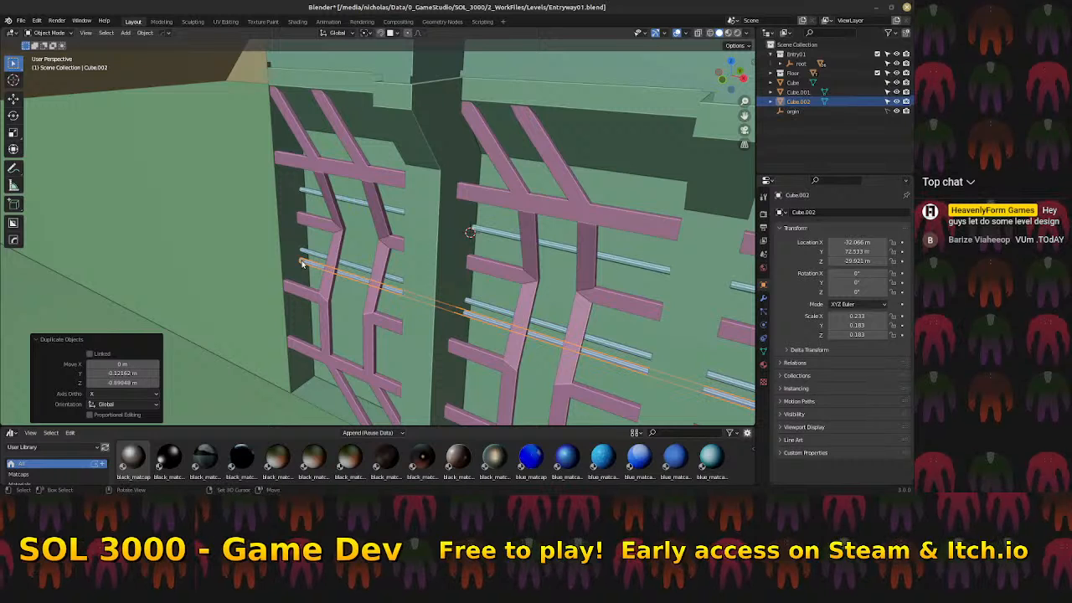
key("shift+d")
left_click(306, 281)
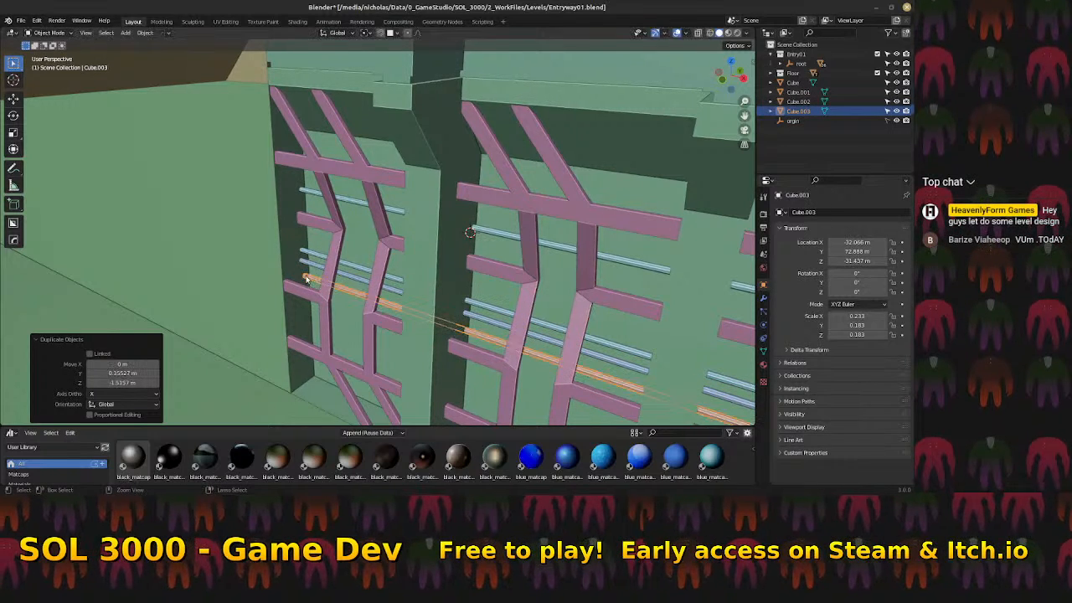
key("shift+d")
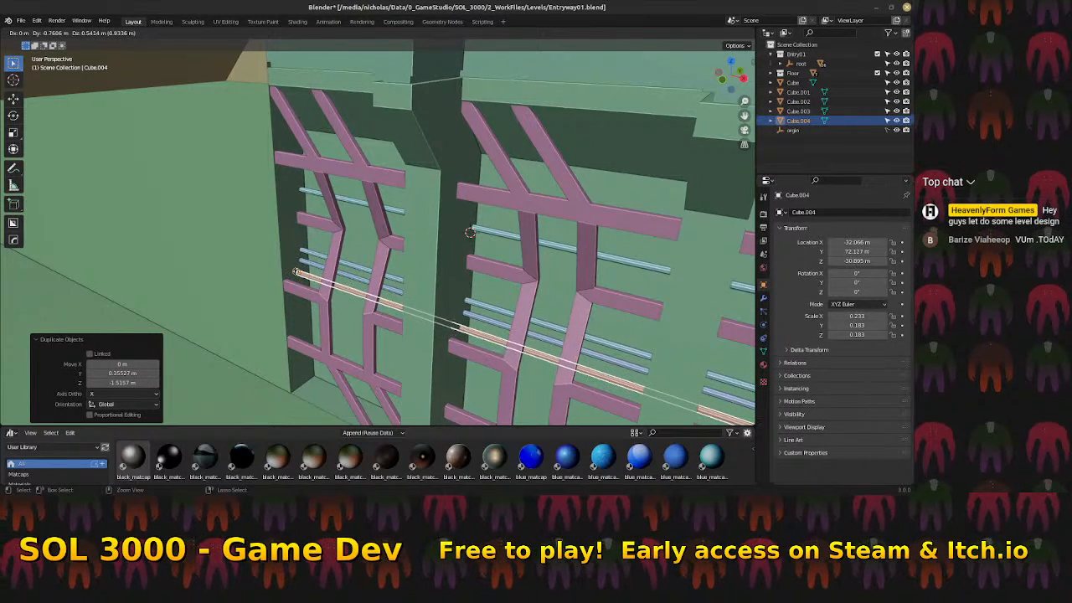
left_click(296, 274)
Add two rod duplicates around the upper rod, one about 6.2 m above the last copy and another 1.65 m higher
middle_click_drag(296, 275, 288, 248, "shift")
key("shift+d")
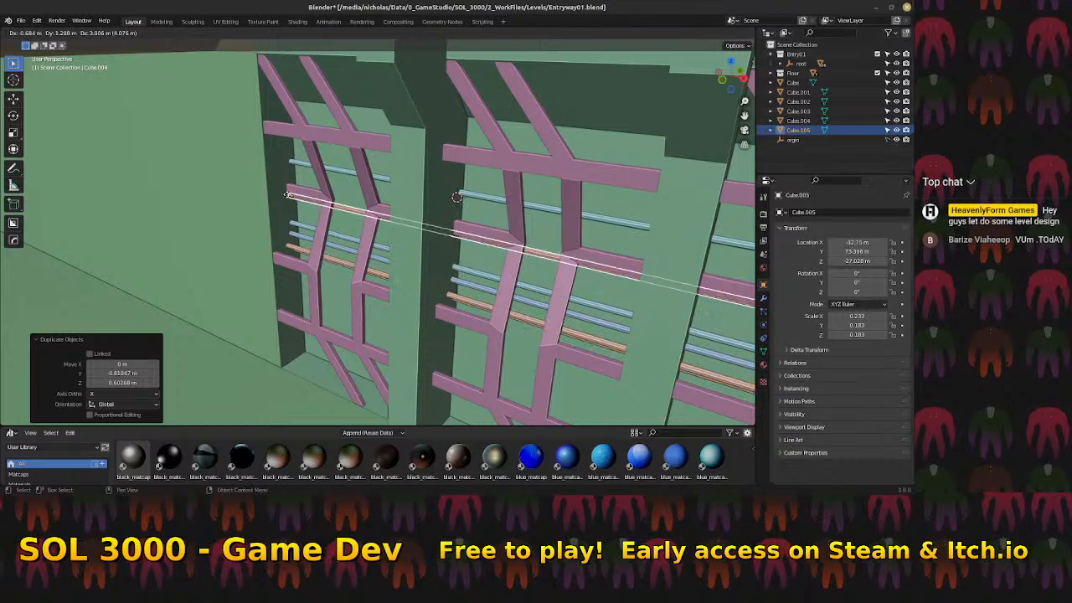
left_click(286, 175)
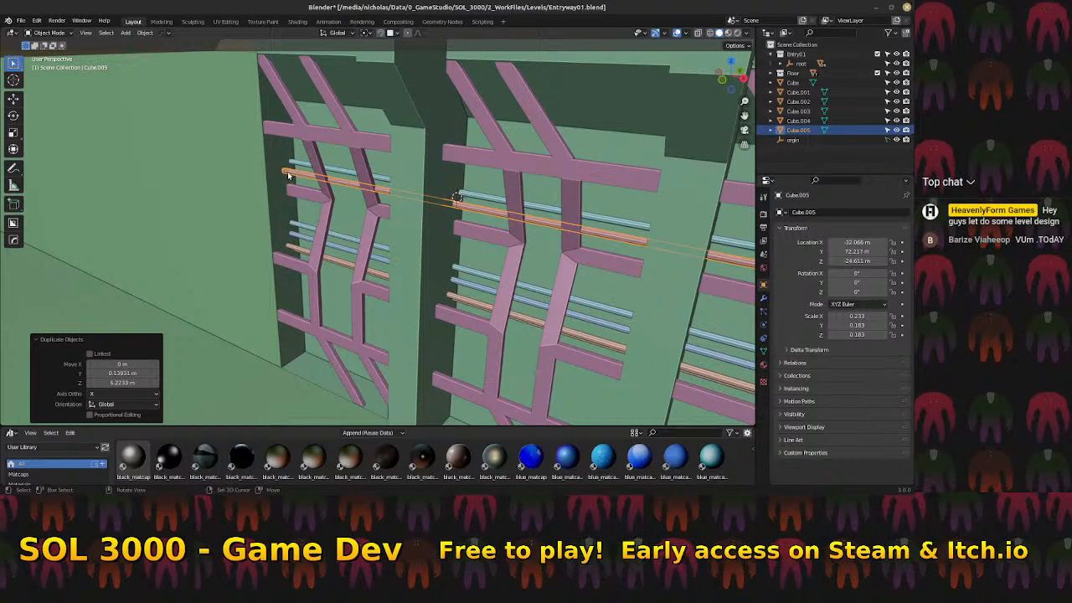
key("shift+d")
left_click(282, 148)
middle_click_drag(281, 146, 283, 131, "shift")
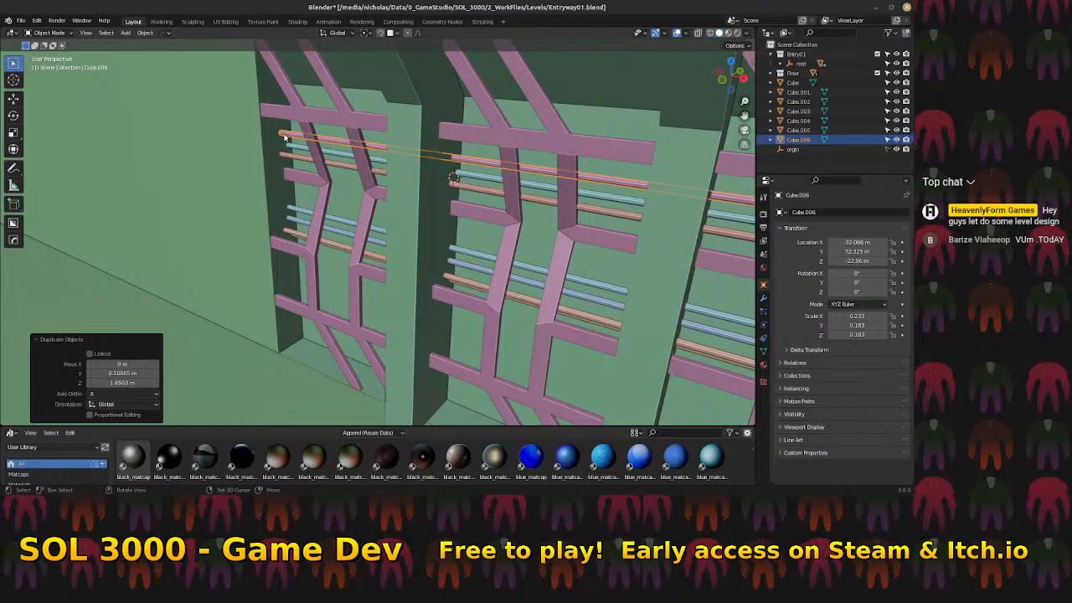
Duplicate the rod about 17.4 m down to the bay's base, and add two more copies about 0.3 m and 0.87 m successively higher
key("shift+d")
left_click(290, 336)
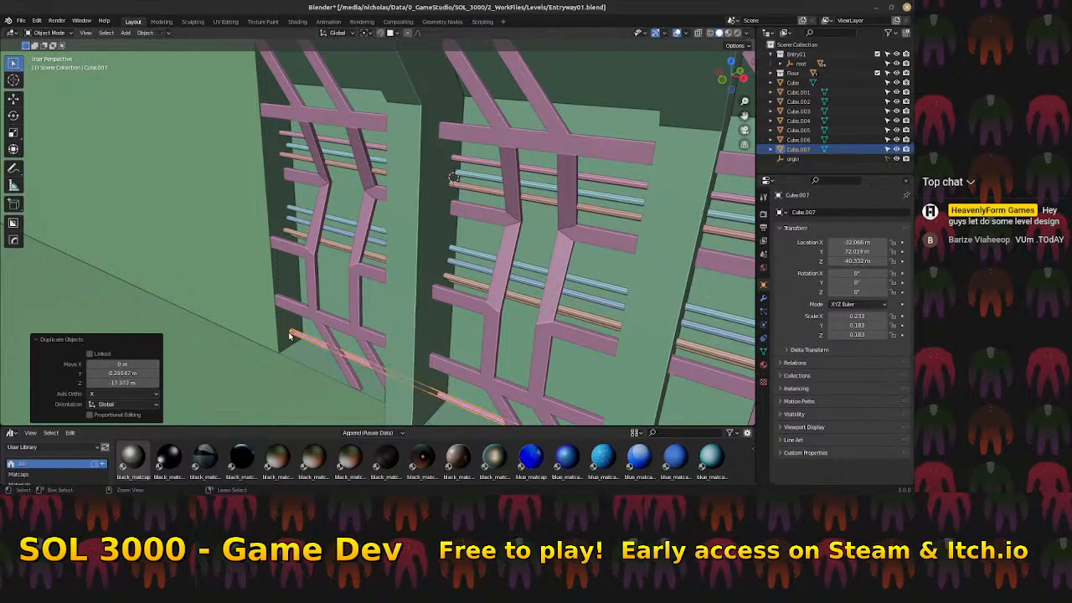
key("shift+d")
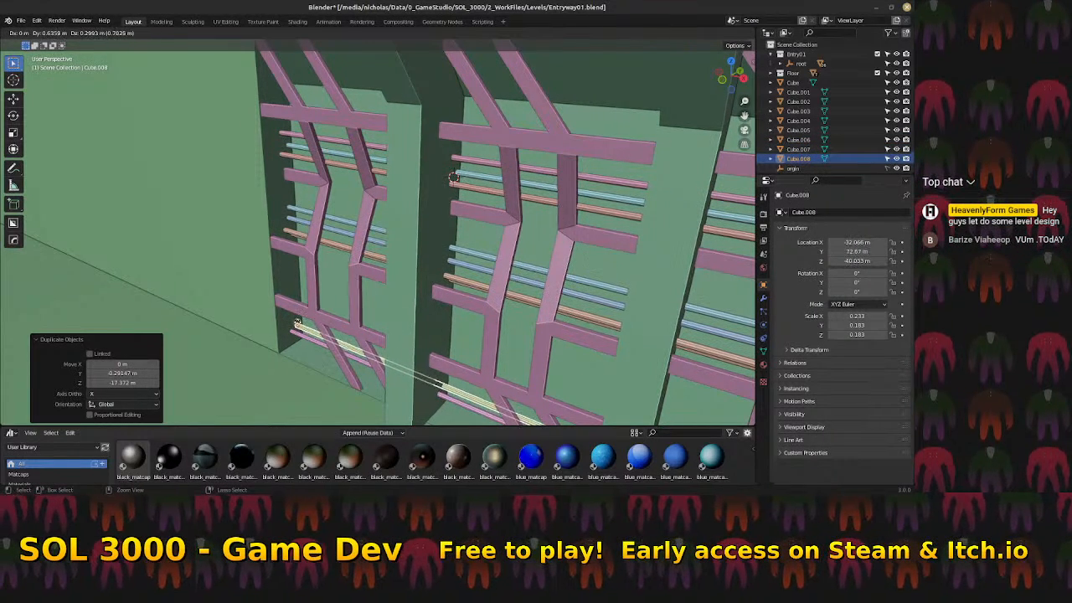
left_click(296, 326)
key("shift+d")
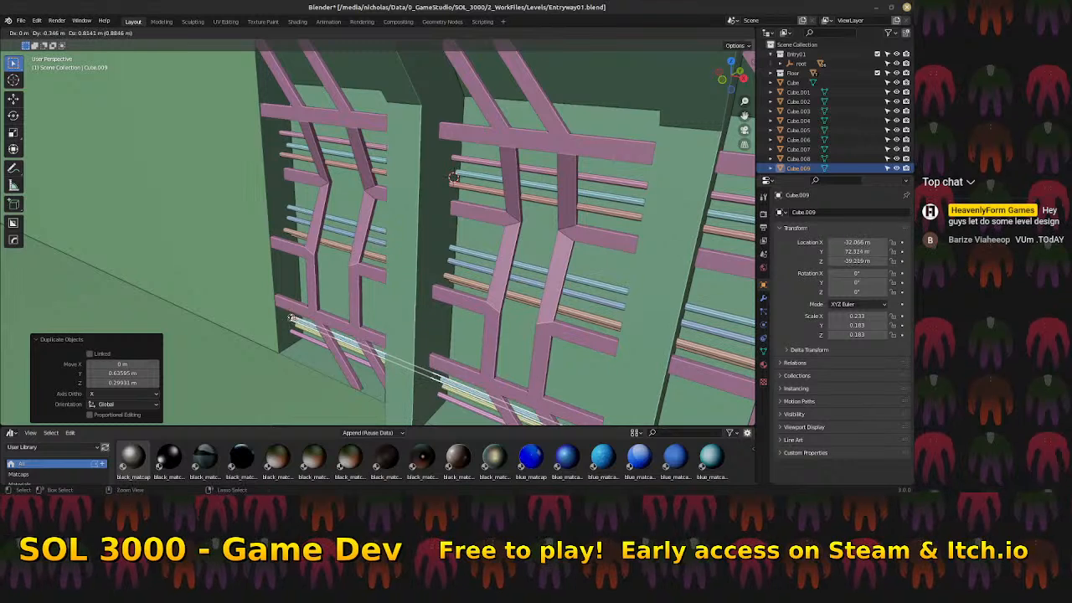
left_click(293, 323)
Stack four more rod duplicates upward around the lower crossbar, starting about 2.6 m above the last copy and ending with a 0.6 m offset
key("shift+d")
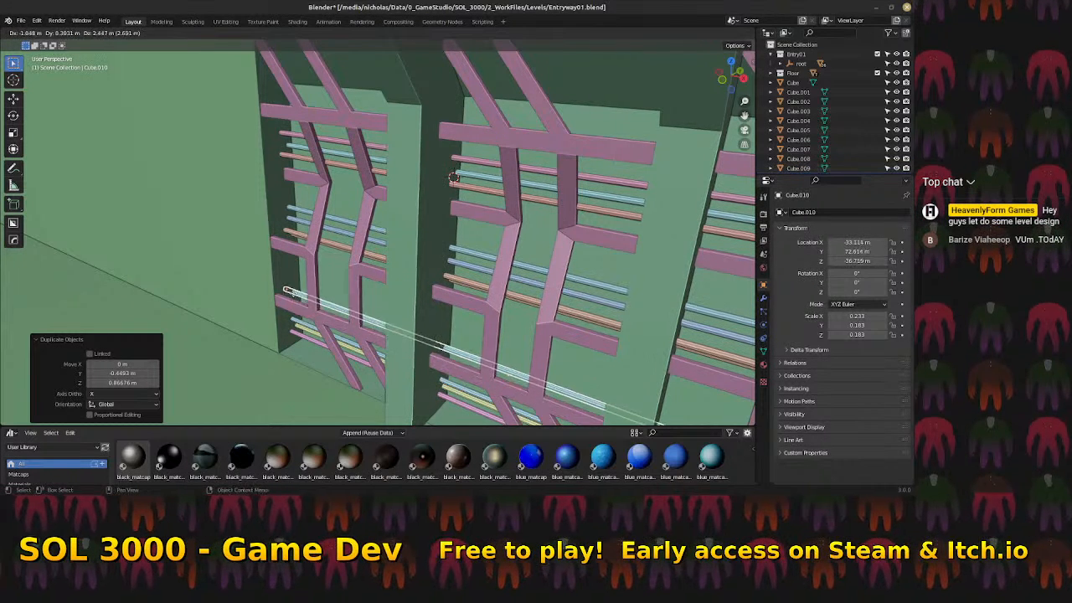
left_click(290, 293)
key("shift+d")
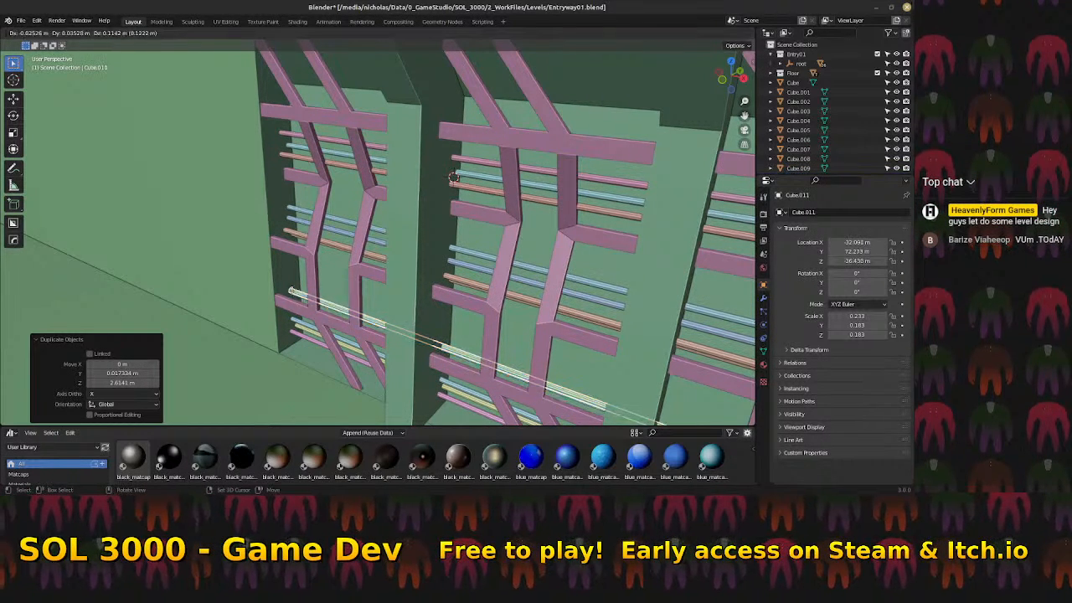
key("alt+space")
key("Escape")
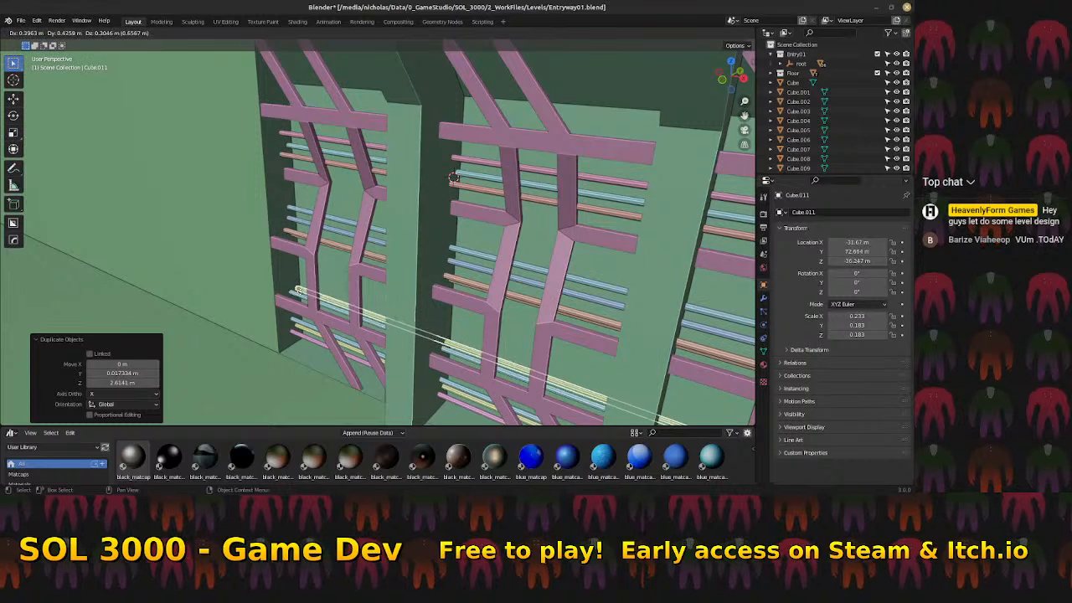
left_click(289, 288)
key("shift+d")
left_click(297, 274)
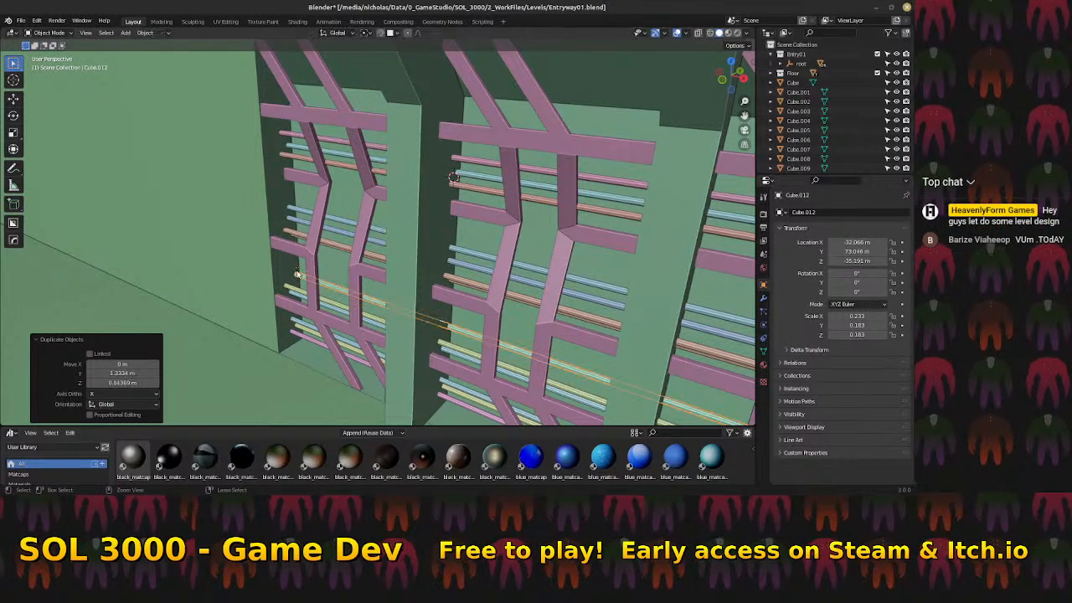
key("shift+d")
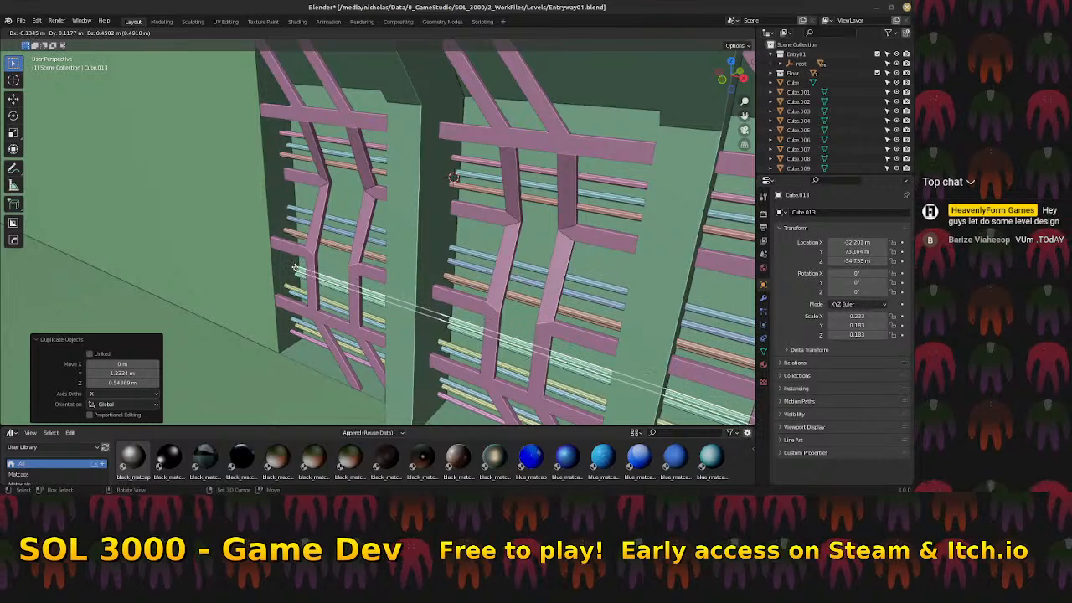
left_click(294, 268)
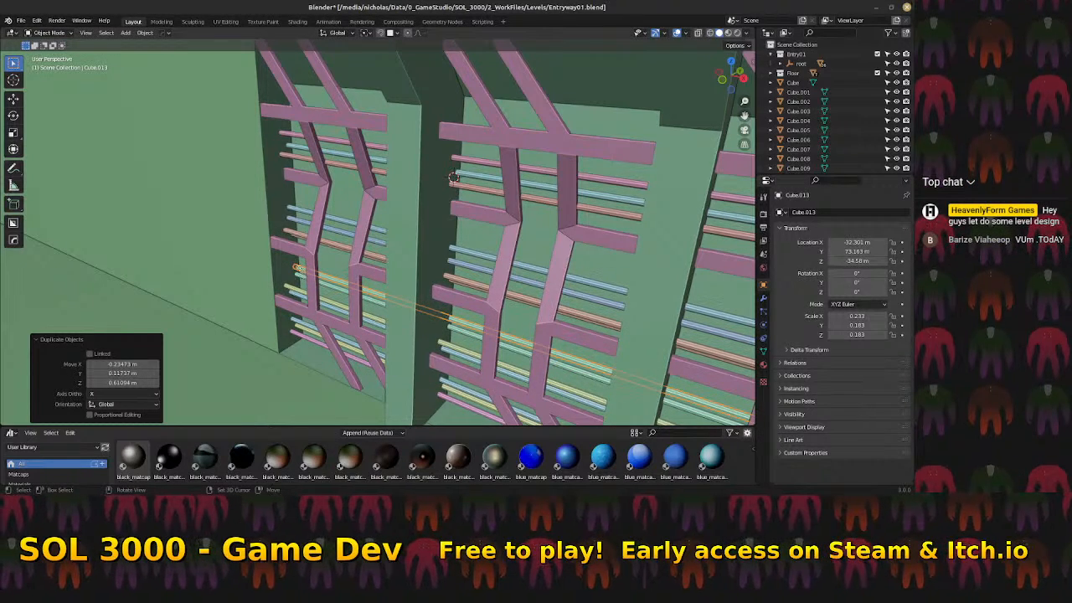
Duplicate the rod about 6.8 m up into the middle cluster, then about 7.9 m and a further 0.7 m up near the bay's top
key("shift+d")
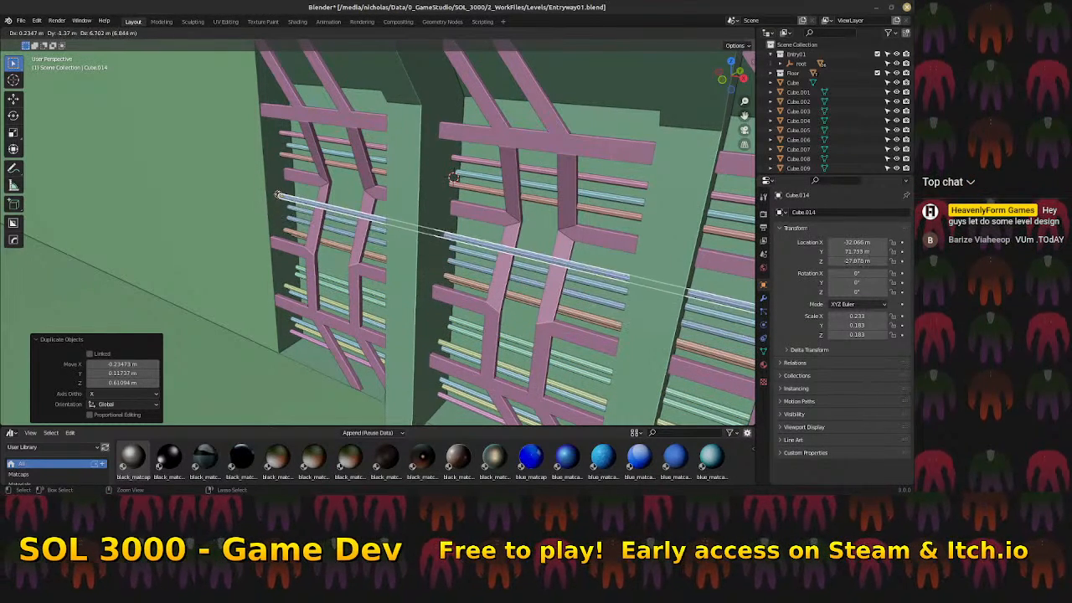
left_click(285, 194)
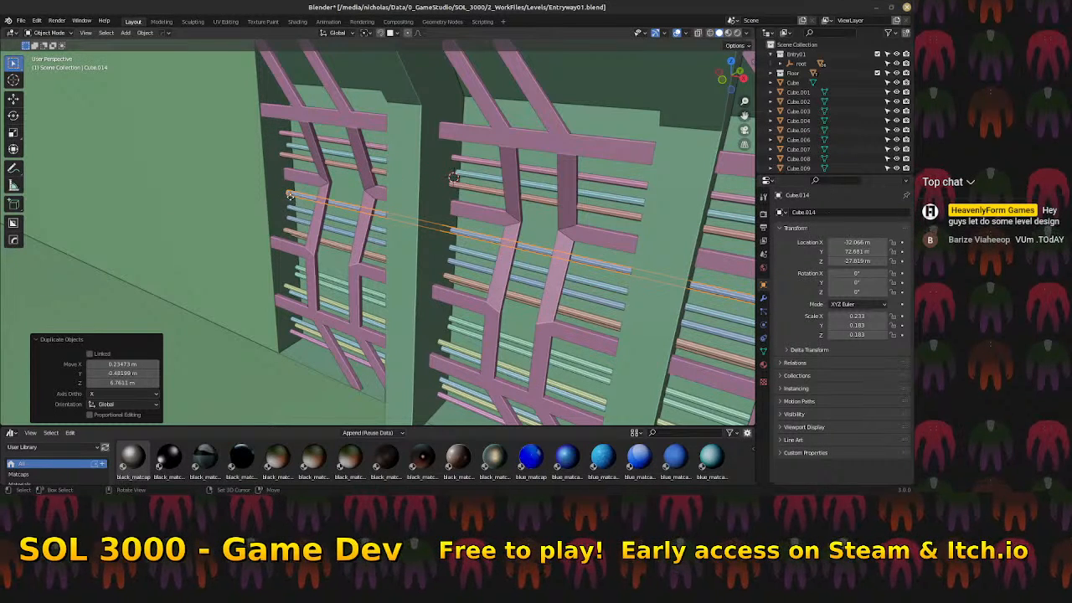
key("shift+d")
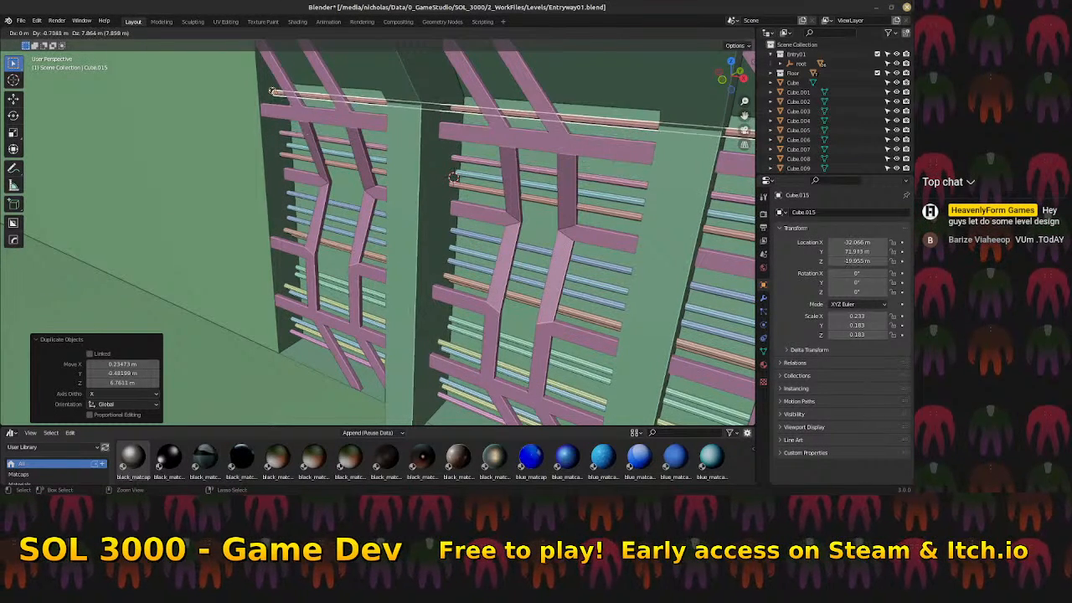
left_click(274, 92)
key("shift+d")
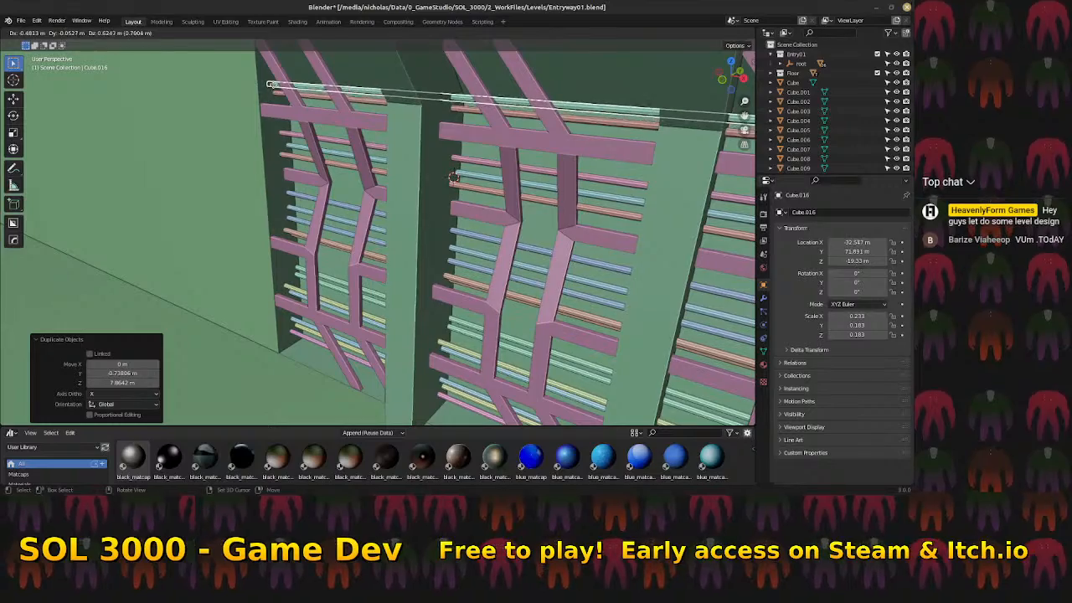
left_click(272, 87)
Select the two rods just above and below the original upper rod and examine the rod spacing across all four bays
middle_click_drag(320, 124, 344, 182)
scroll(371, 127, "down", 4)
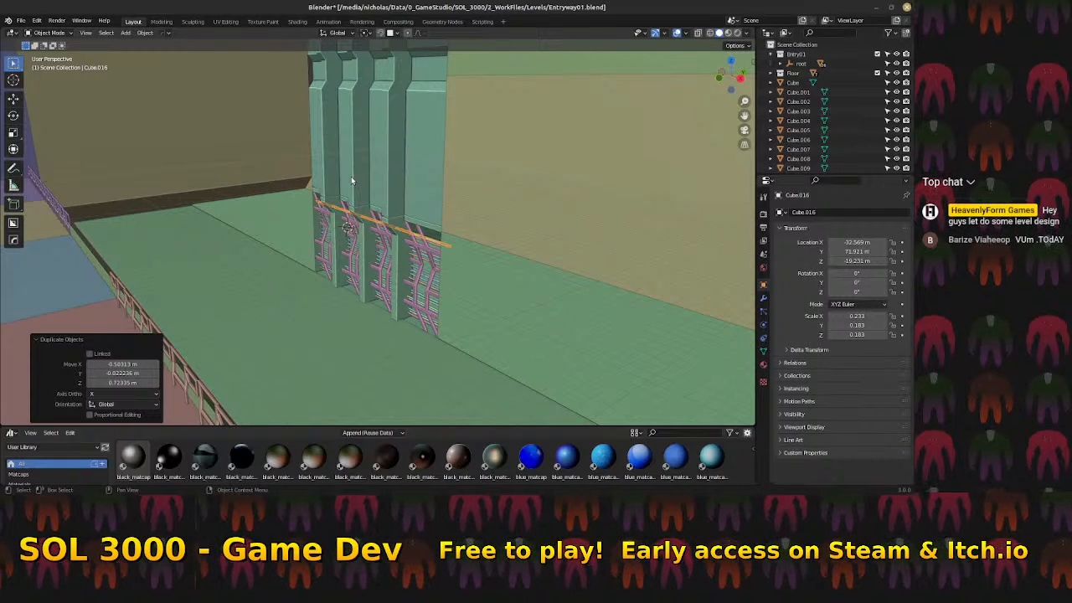
scroll(300, 217, "up", 6)
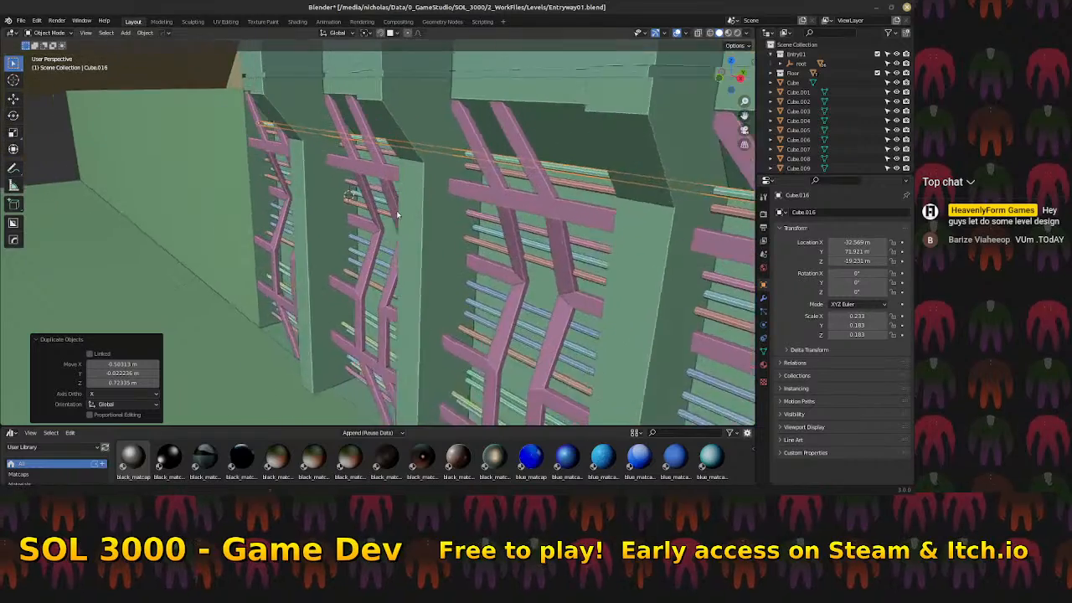
left_click(308, 151)
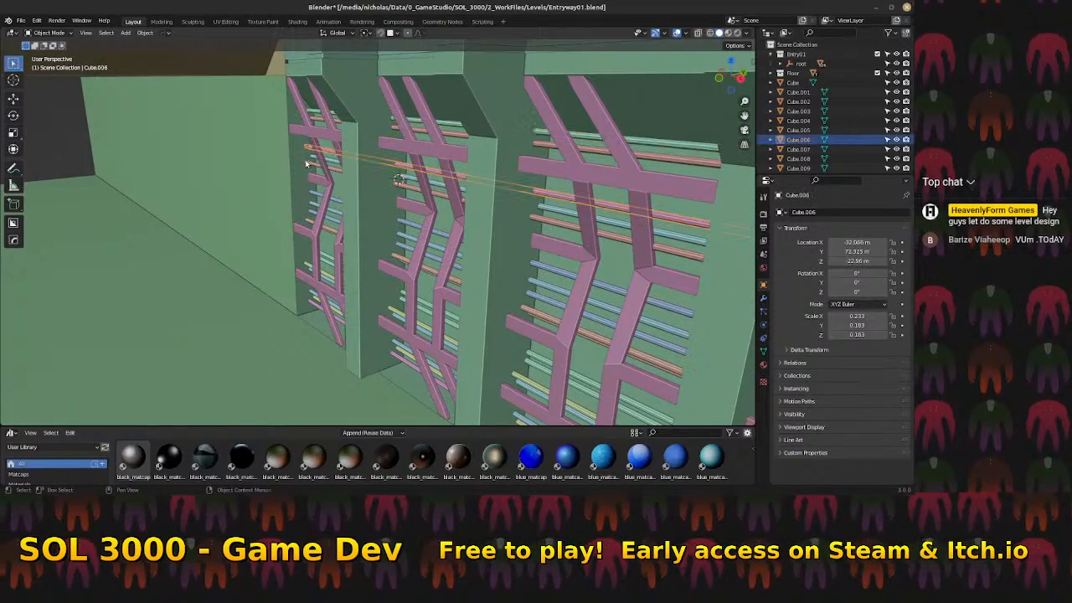
left_click(308, 176, "shift")
middle_click_drag(313, 183, 311, 239)
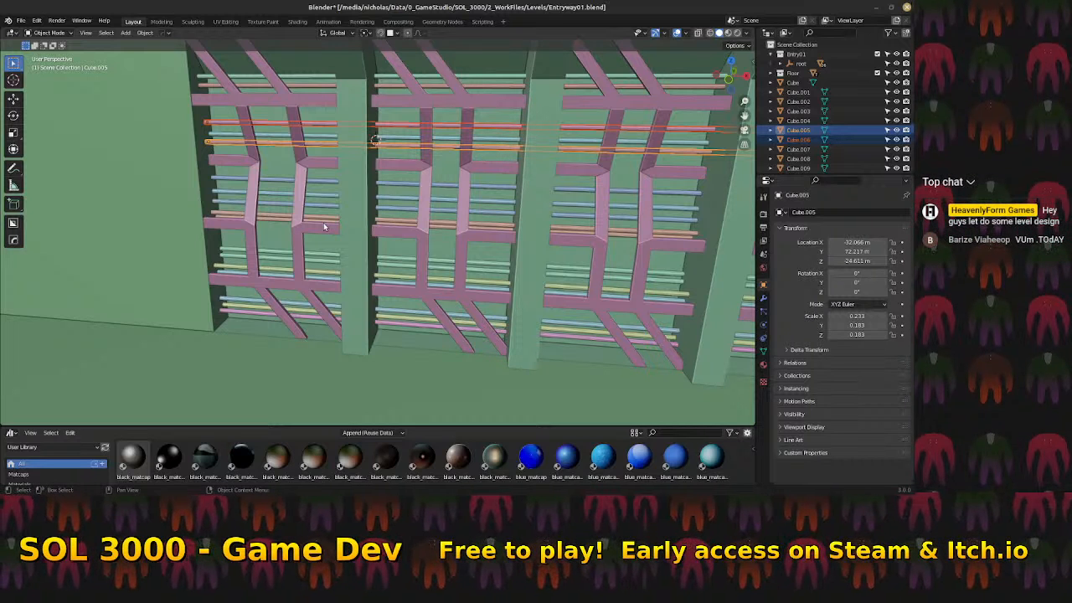
scroll(327, 226, "down", 6)
middle_click_drag(402, 233, 405, 196)
scroll(418, 241, "up", 3)
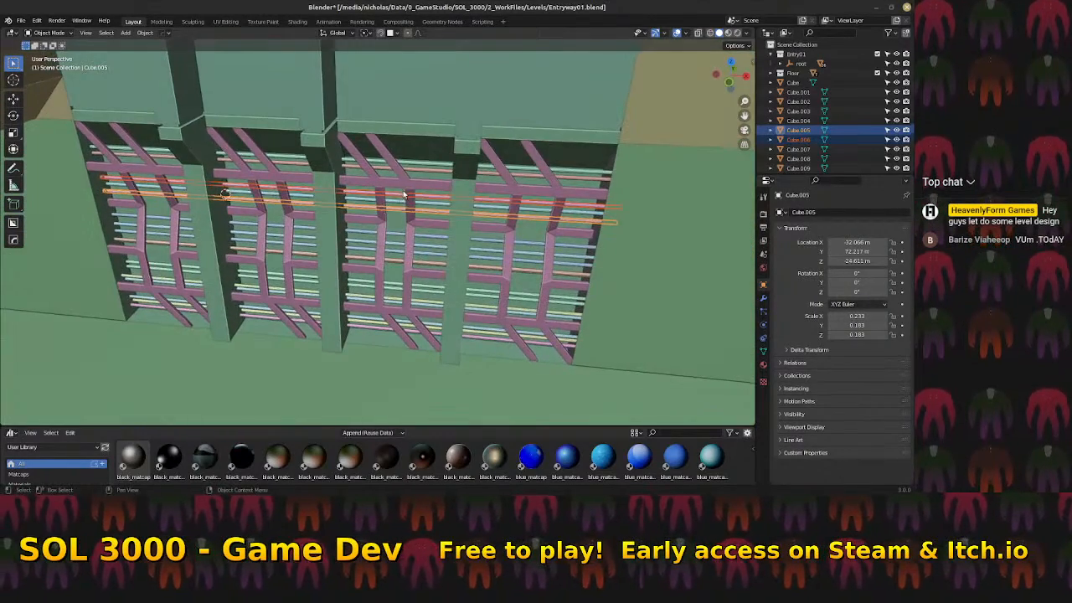
Delete the lattice across the four bays and the rod cluster just below the topmost rods
left_click(405, 193)
key("Delete")
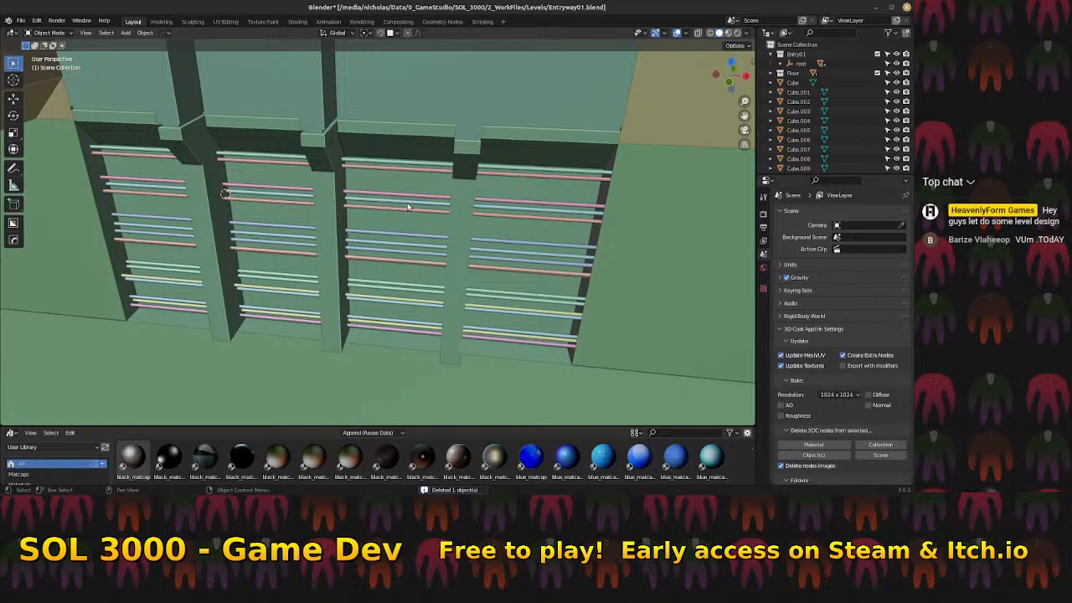
left_click(408, 207)
key("Delete")
left_click(410, 203)
key("Delete")
left_click(416, 194)
key("Delete")
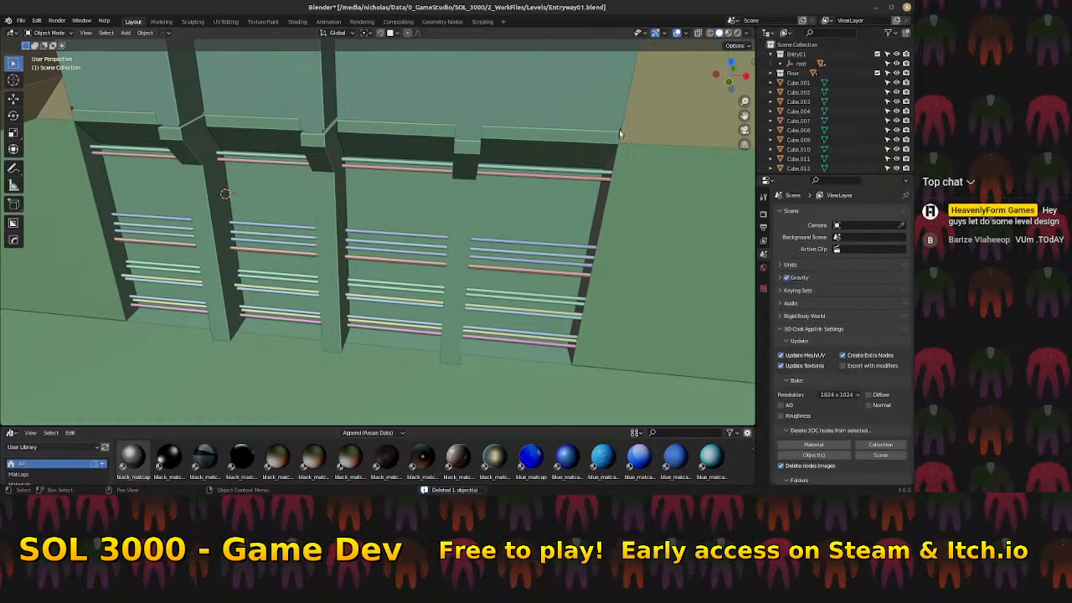
Delete the topmost rods running across the bays
left_click(798, 83)
scroll(811, 144, "down", 3)
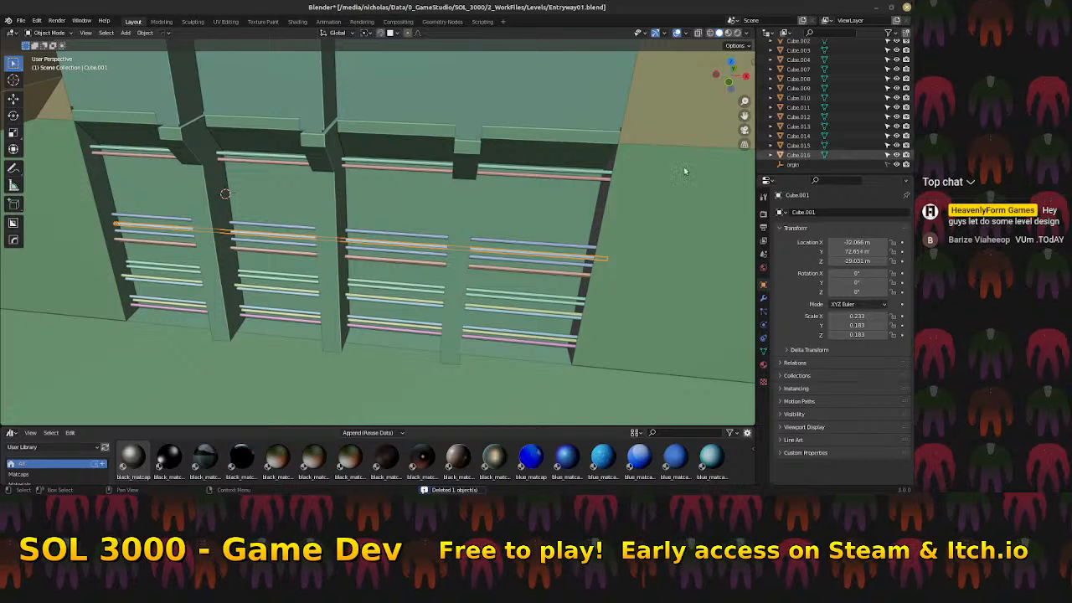
left_click(382, 163)
key("Delete")
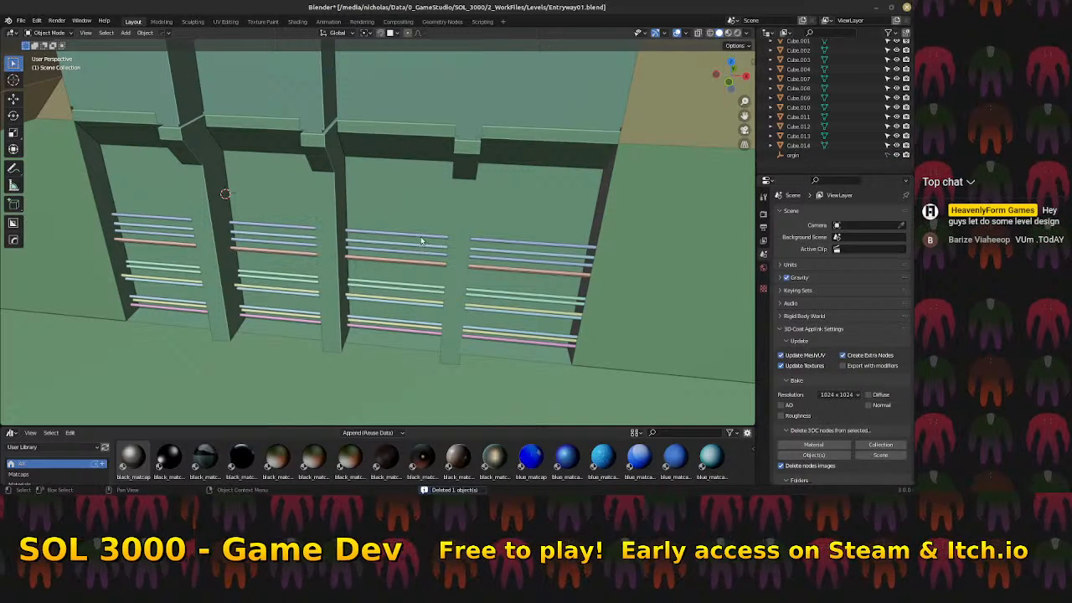
Delete all remaining rods in the middle and lower clusters, emptying the four bays
left_click(419, 246)
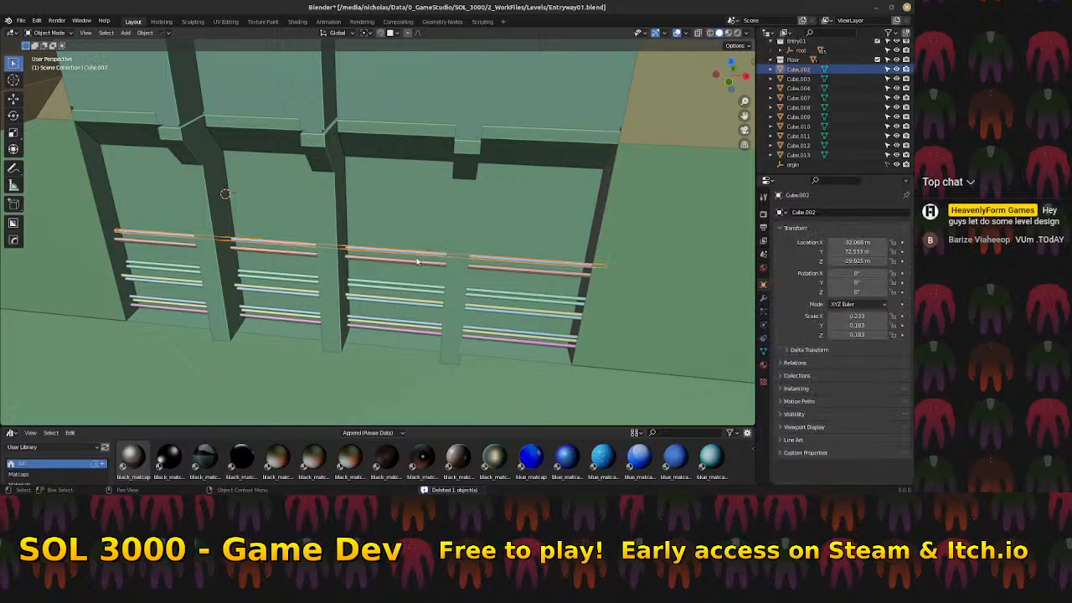
key("Delete")
left_click(411, 266)
key("Delete")
left_click(410, 291)
key("Delete")
left_click(405, 308)
key("Delete")
left_click(403, 304)
key("Delete")
left_click(404, 322)
key("Delete")
left_click(397, 327)
key("Delete")
left_click(398, 327)
key("Delete")
Select the back wall piece behind the ribs and open its mesh for editing
middle_click_drag(399, 341, 371, 335)
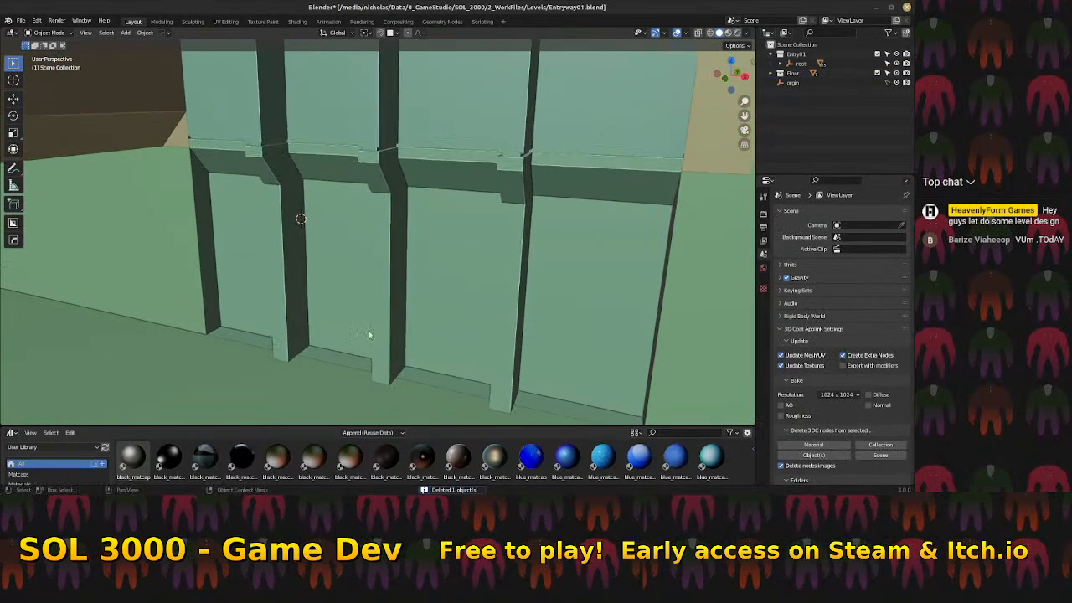
left_click(240, 343)
key("Tab")
middle_click_drag(249, 326, 283, 333)
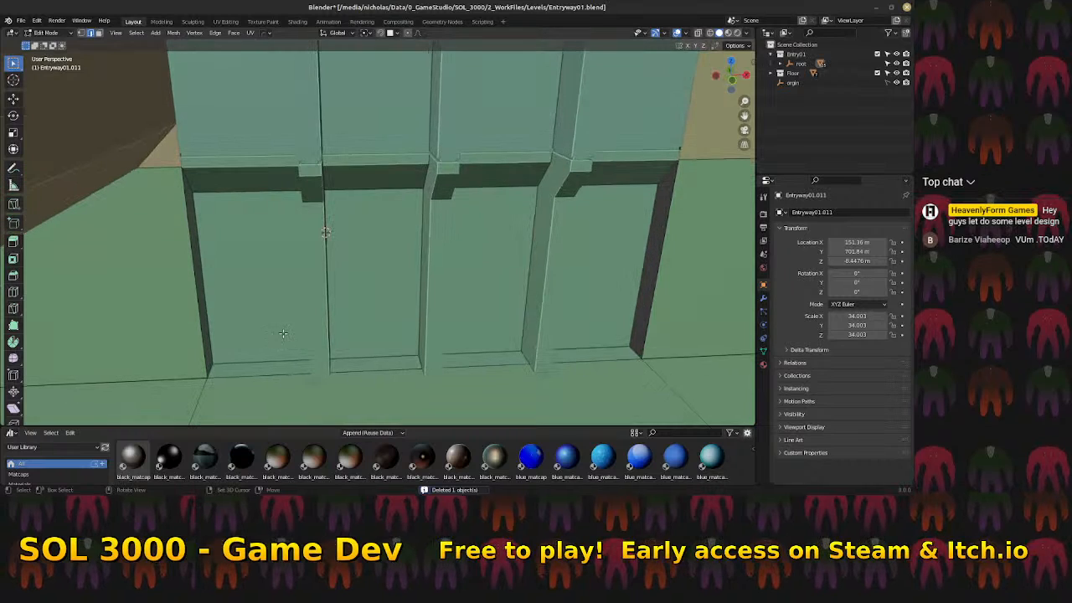
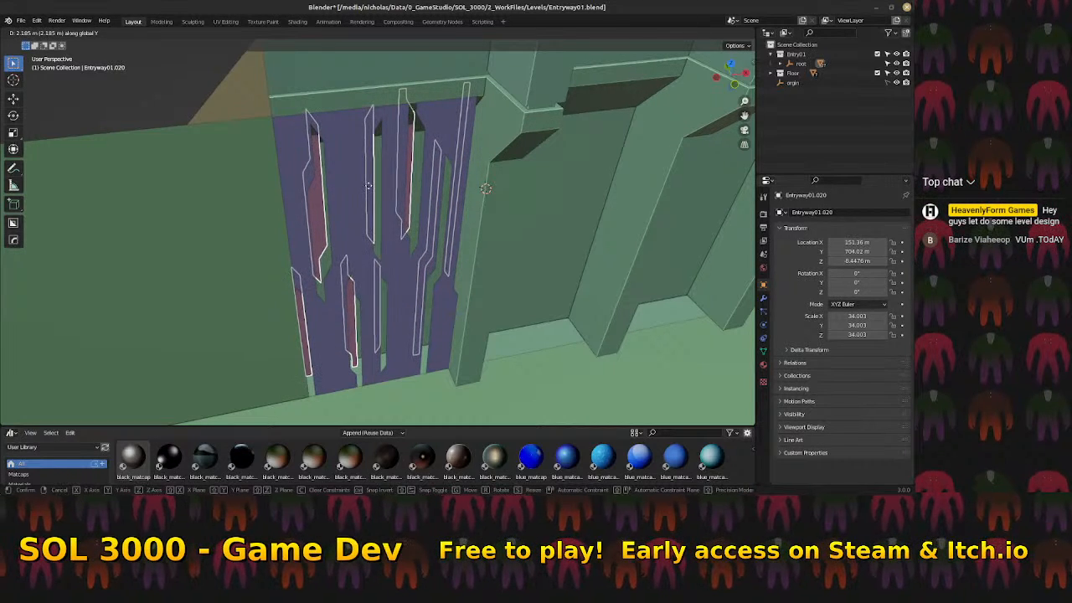
Move the angular slot inserts in the end bay about 1.24 m along Y, then about 0.78 m back the opposite way
left_click(390, 230)
middle_click_drag(390, 230, 389, 265)
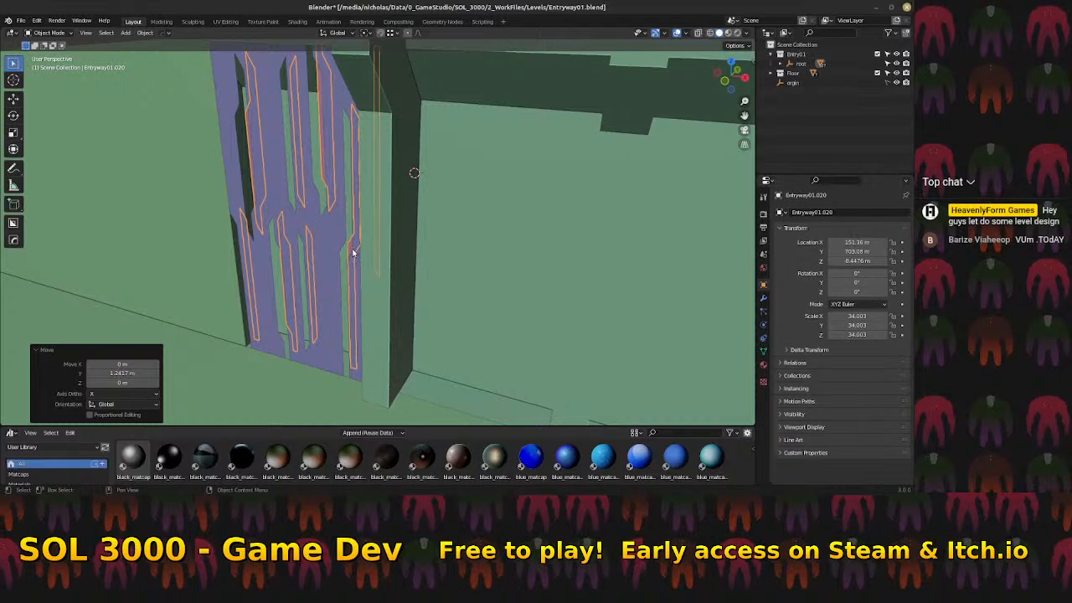
key("g")
key("y")
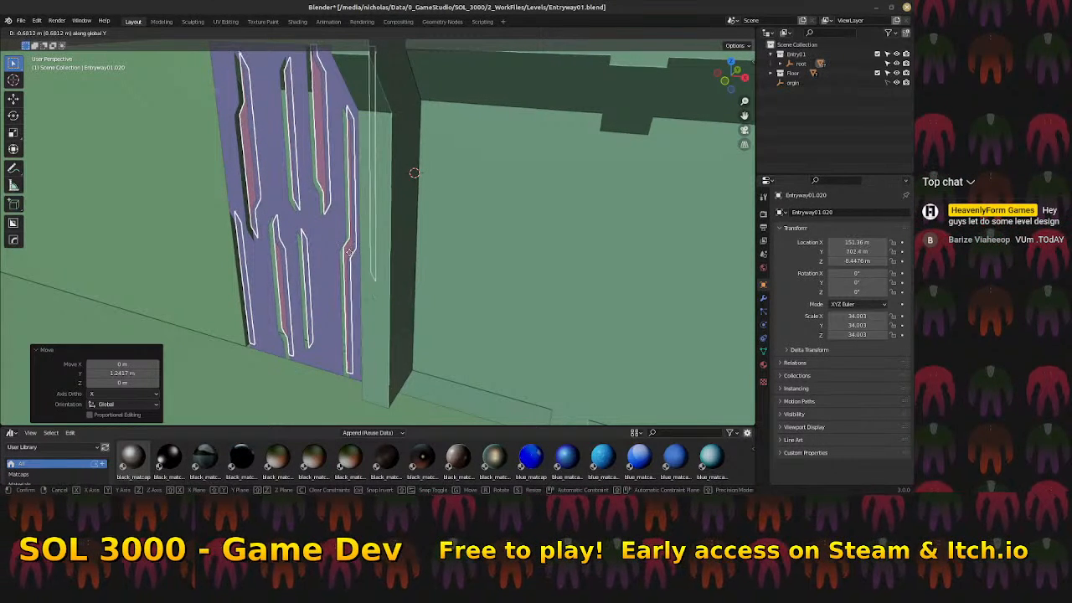
left_click(348, 251)
mouse_move(348, 251)
middle_mouse_down()
mouse_move(366, 266)
mouse_move(397, 258)
mouse_move(377, 234)
mouse_move(333, 240)
middle_mouse_up()
scroll(333, 240, "down", 4)
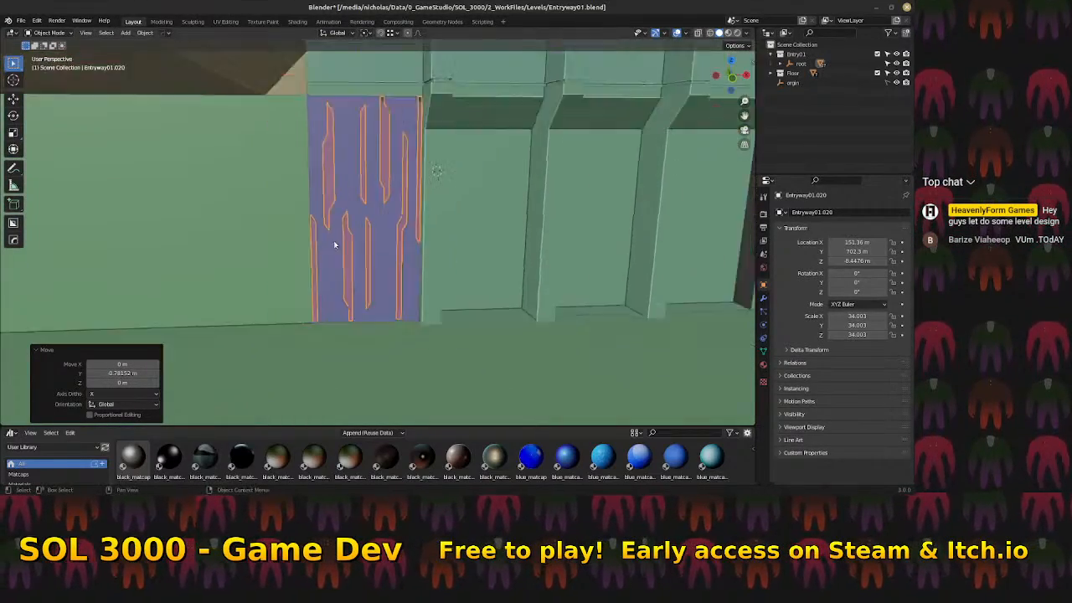
middle_click_drag(410, 245, 371, 229)
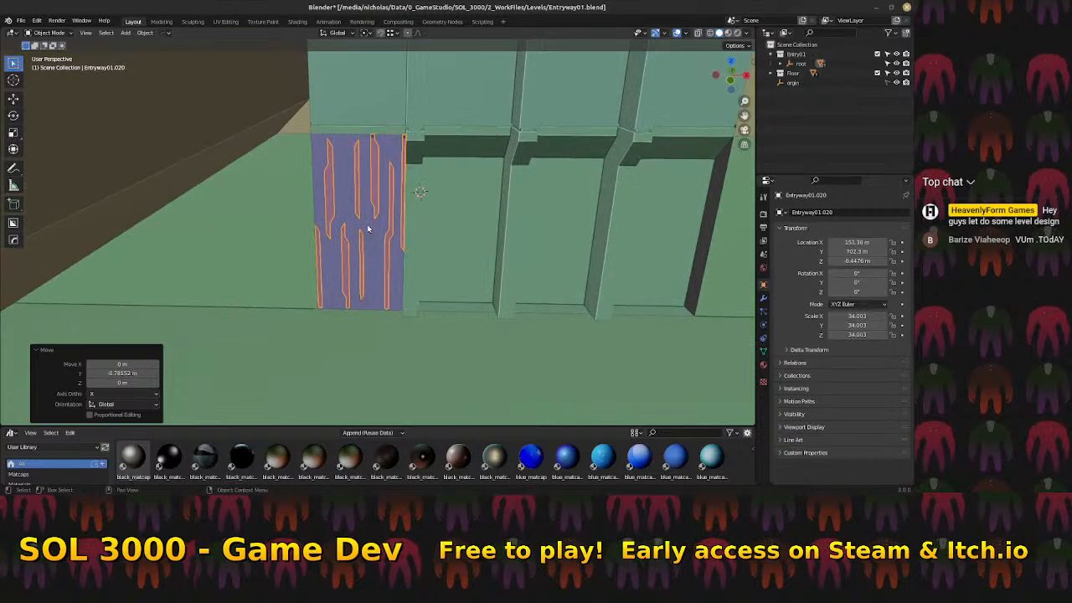
Open the slatted front panel in the end bay for editing and select four of its adjoining strip faces
scroll(349, 215, "up", 2)
left_click(341, 217)
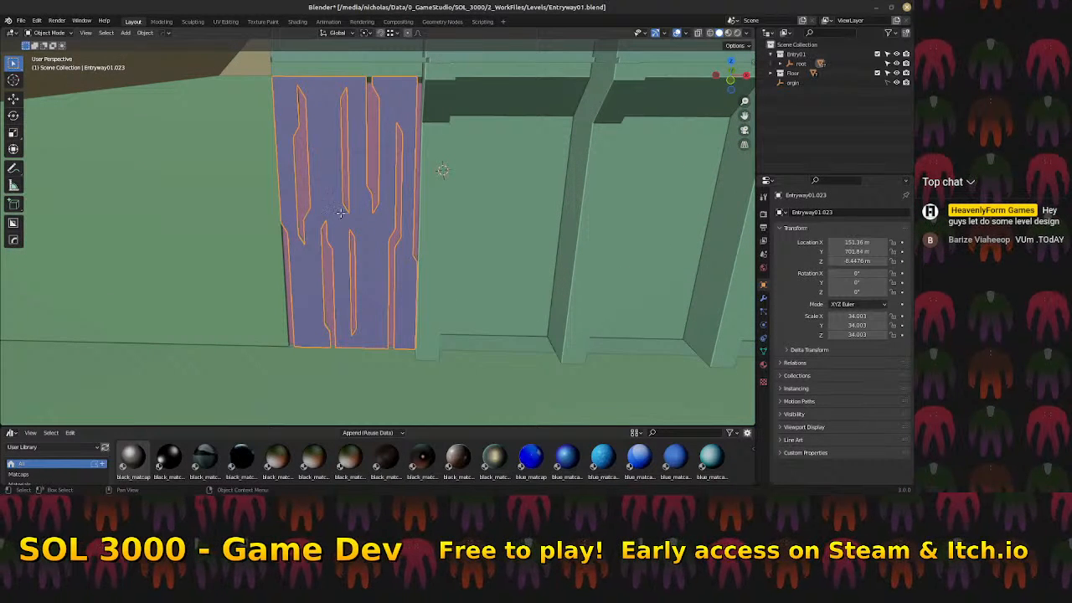
key("Tab")
left_click(340, 212)
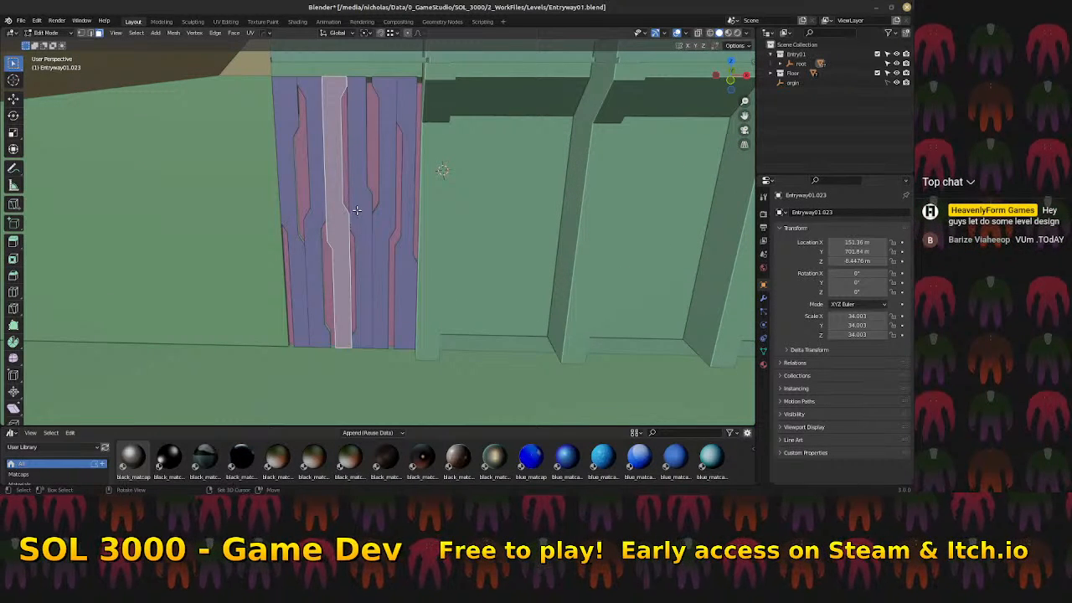
left_click(360, 209, "shift")
left_click(387, 214, "shift")
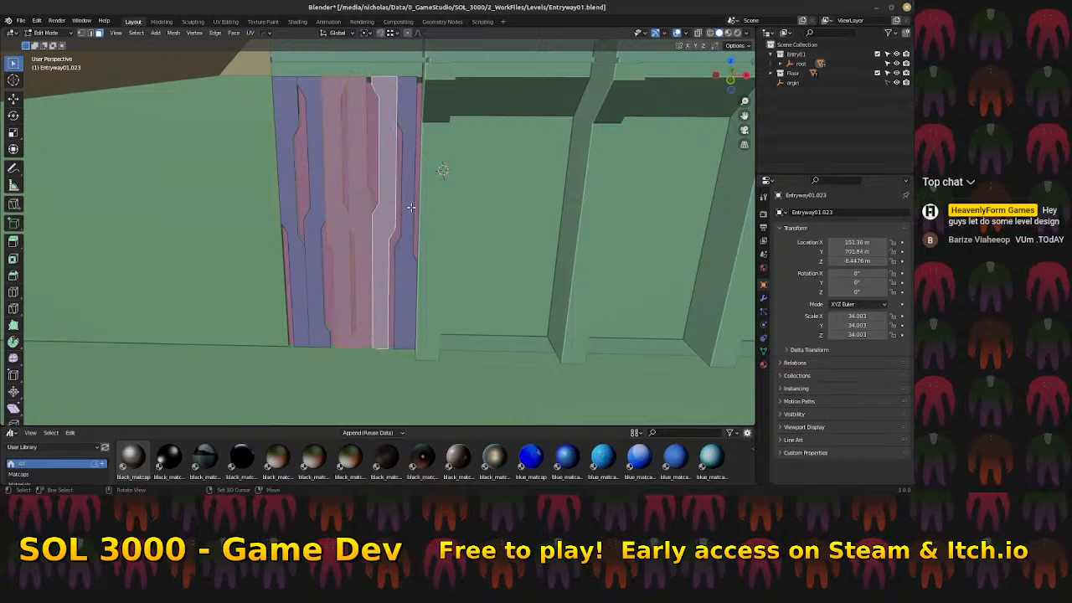
left_click(407, 206, "shift")
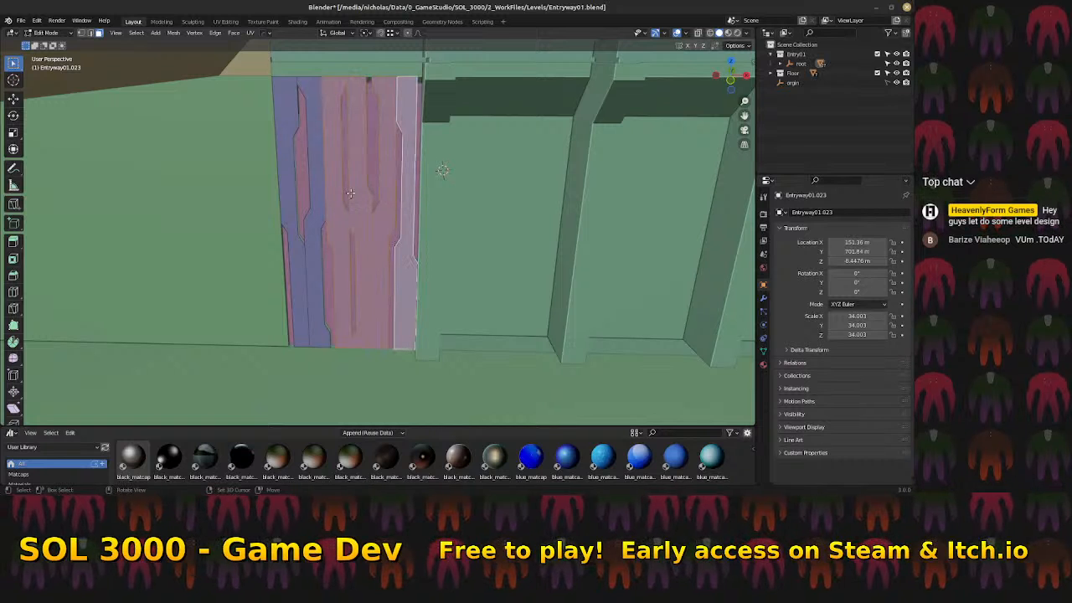
Check the panel's strip faces by selecting them individually across the bay
left_click(408, 179)
left_click(408, 178, "shift")
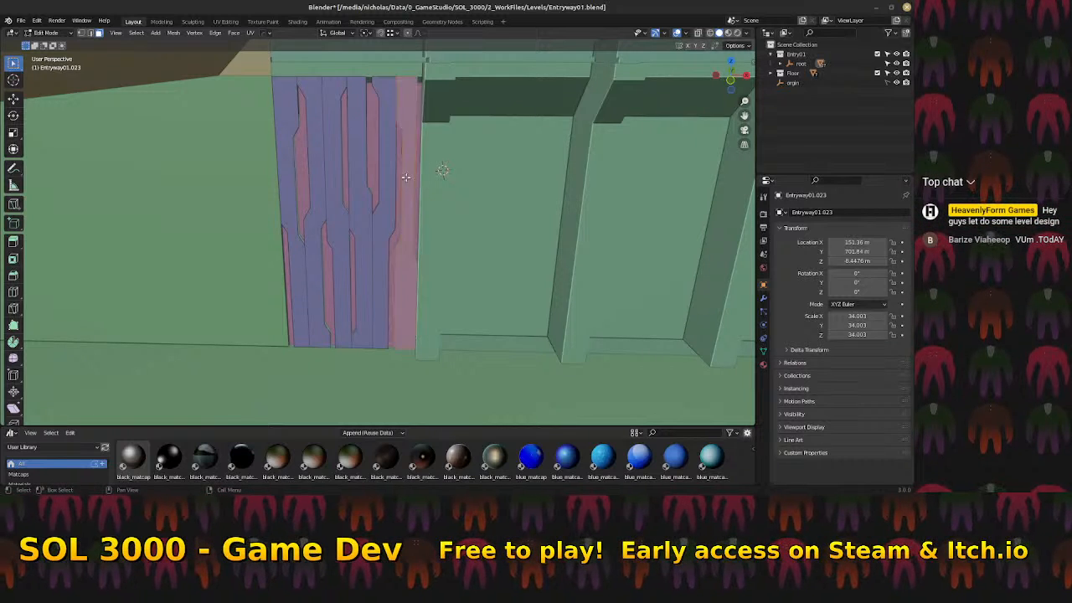
left_click(395, 175)
left_click(367, 192)
left_click(358, 200)
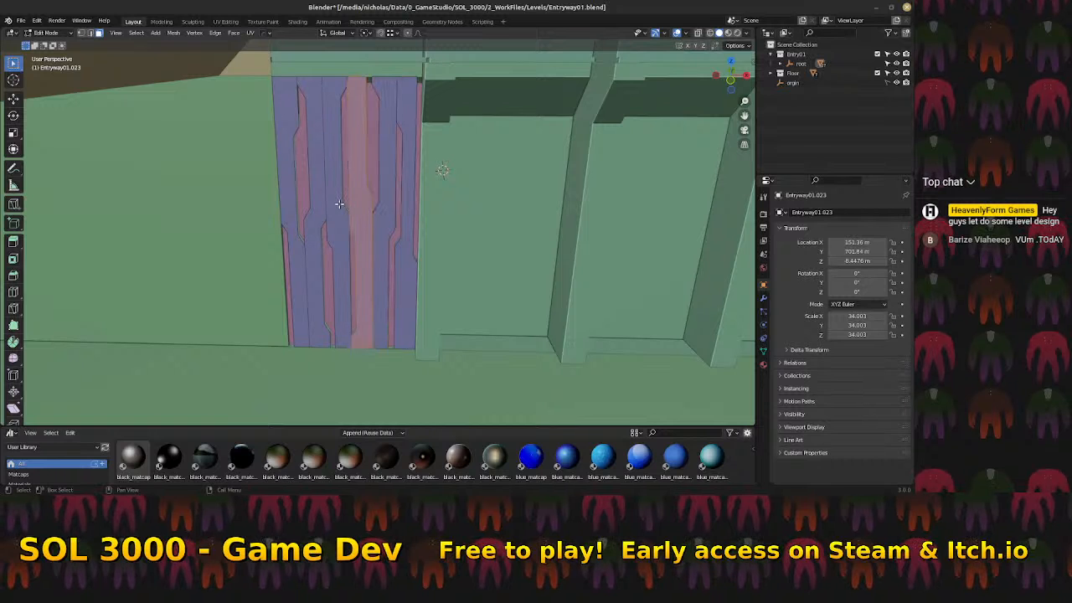
left_click(336, 204)
left_click(303, 197)
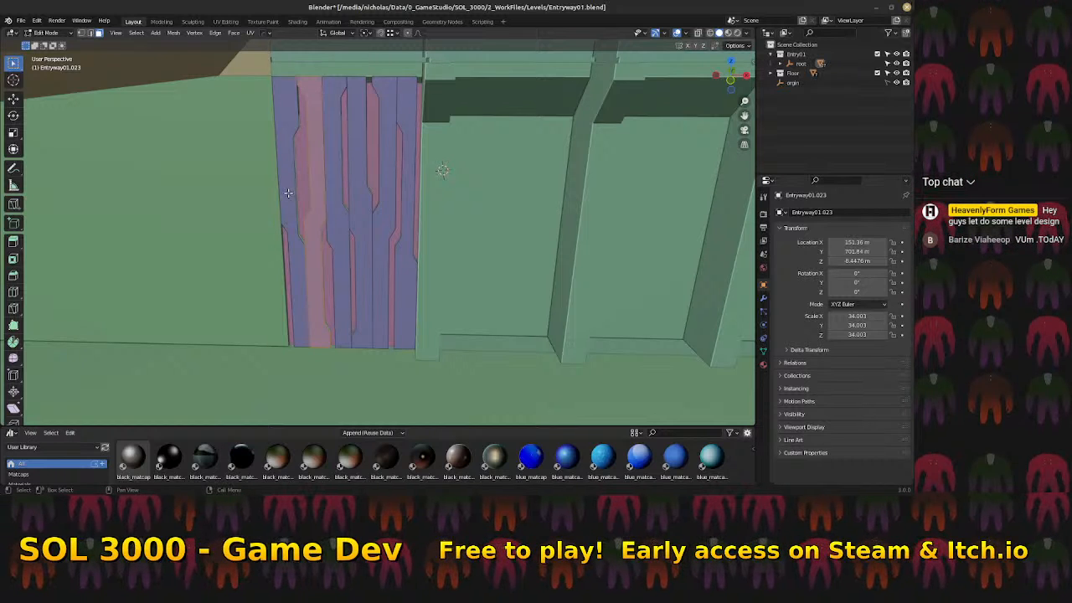
Select all six vertical strip faces of the slatted panel together
left_click(288, 194)
left_click(323, 198, "shift")
left_click(335, 202, "shift")
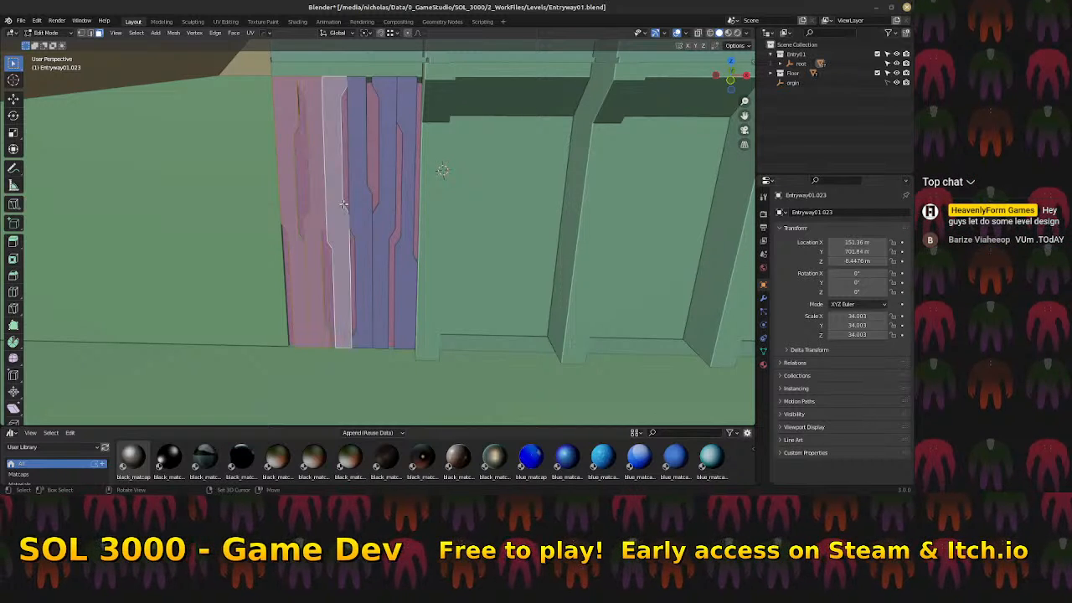
left_click(362, 212, "shift")
left_click(388, 206, "shift")
left_click(409, 189, "shift")
middle_click_drag(408, 189, 404, 195)
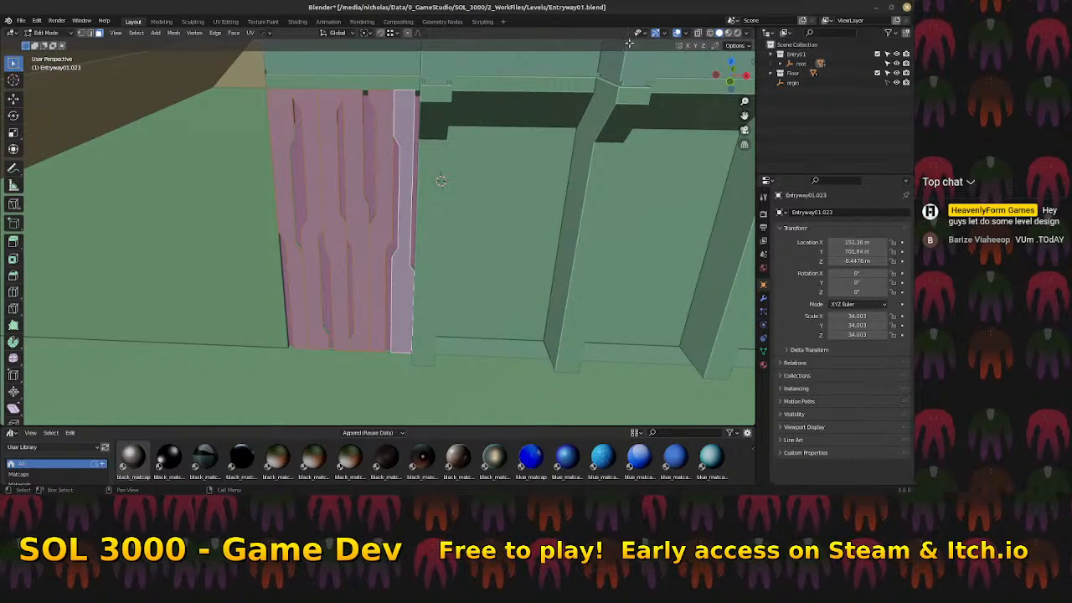
Scale the six strip faces to about 0.898 around their individual origins to open gaps between them
left_click(365, 38)
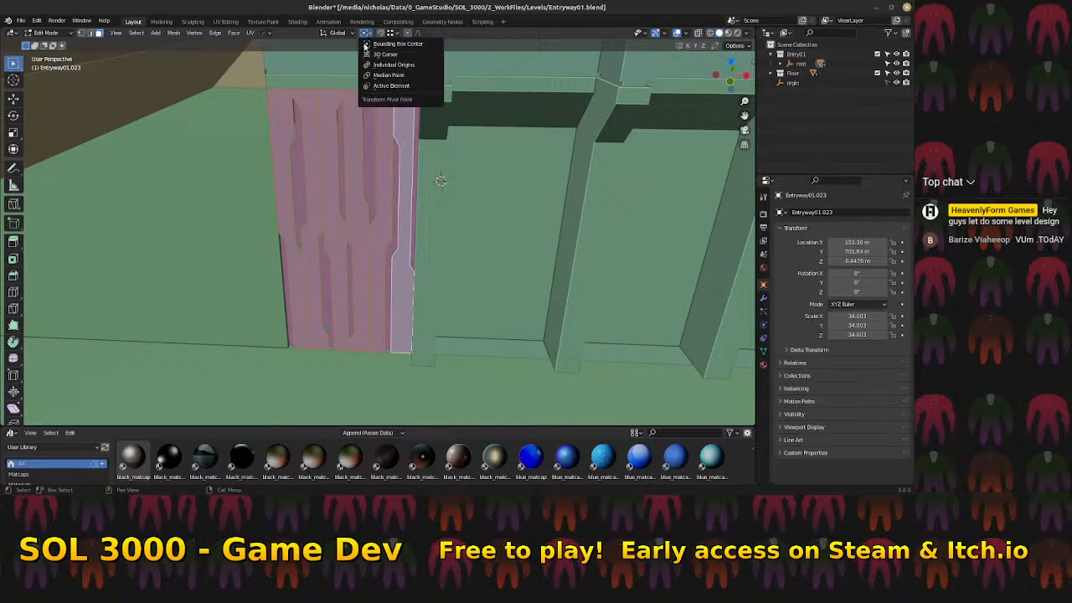
left_click(385, 78)
key("s")
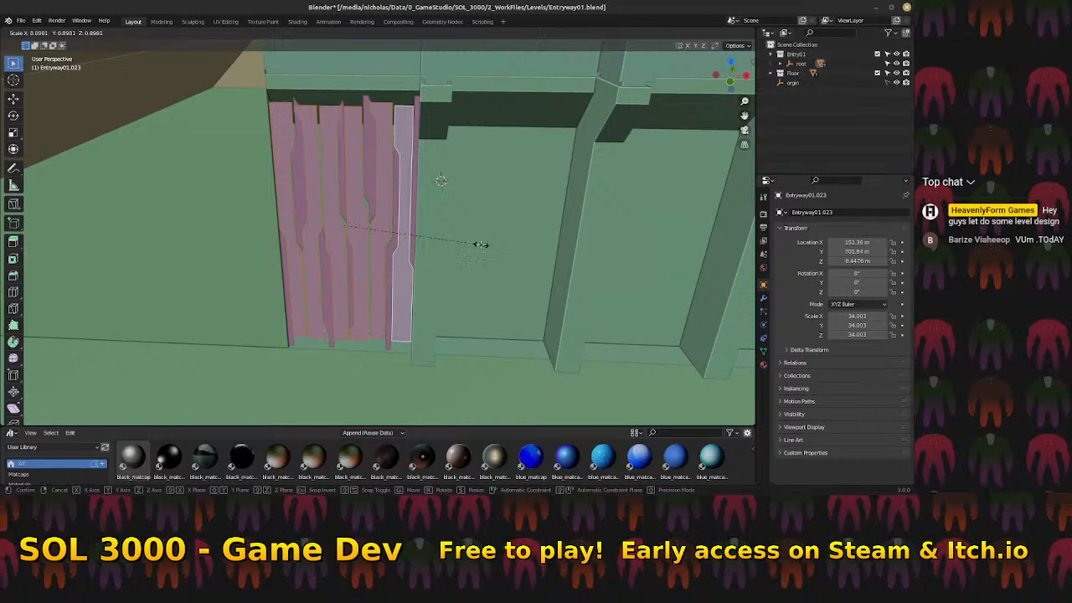
left_click(480, 244)
middle_click_drag(480, 243, 477, 256)
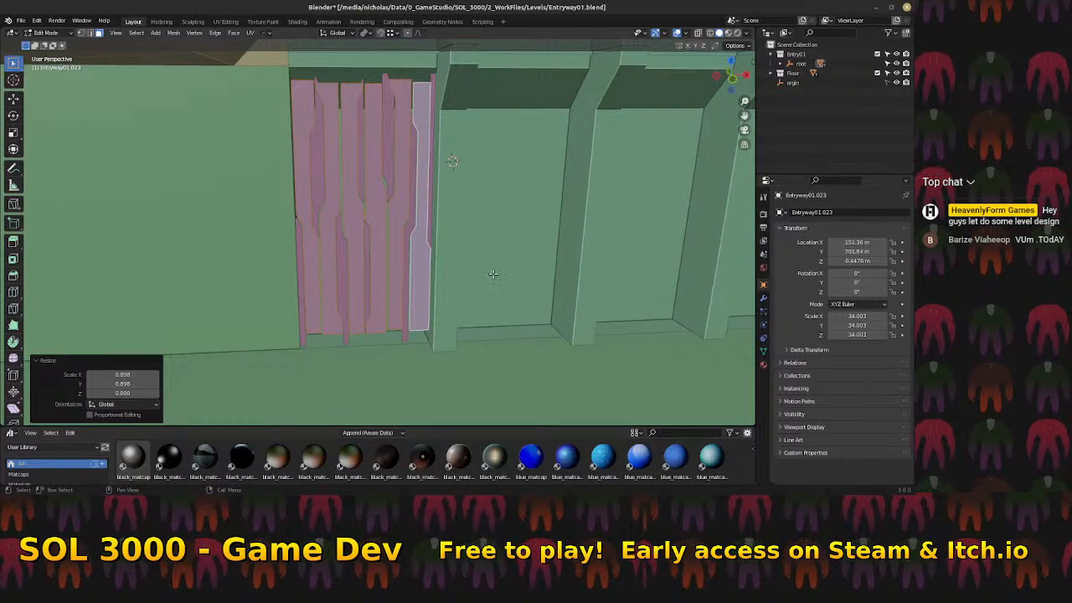
Scale the six strip faces by about 1.113 along Z to fill the bay's height again
key("s")
key("y")
key("z")
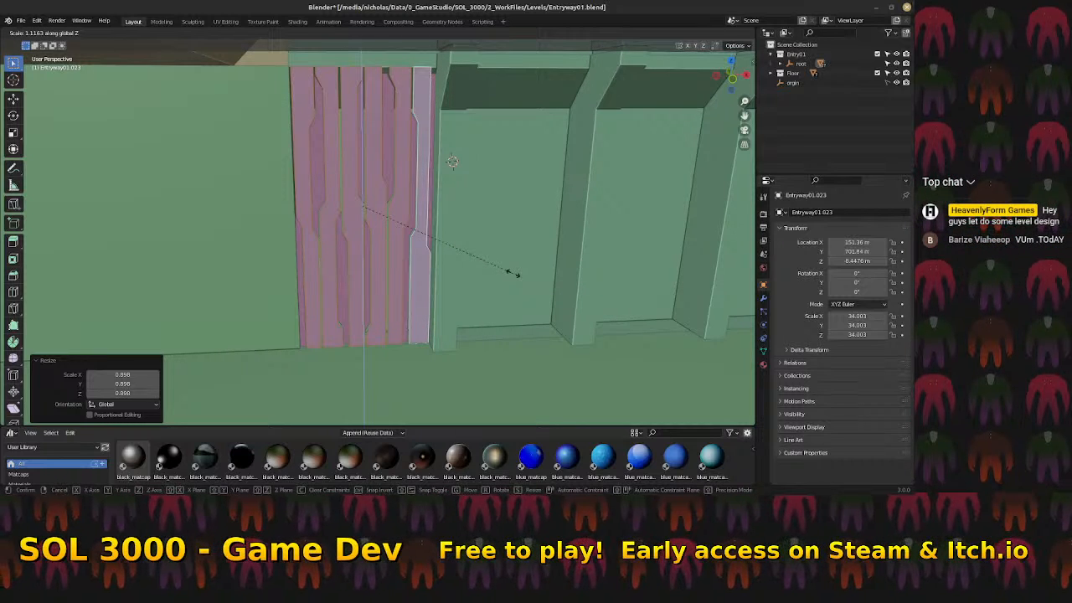
left_click(512, 273)
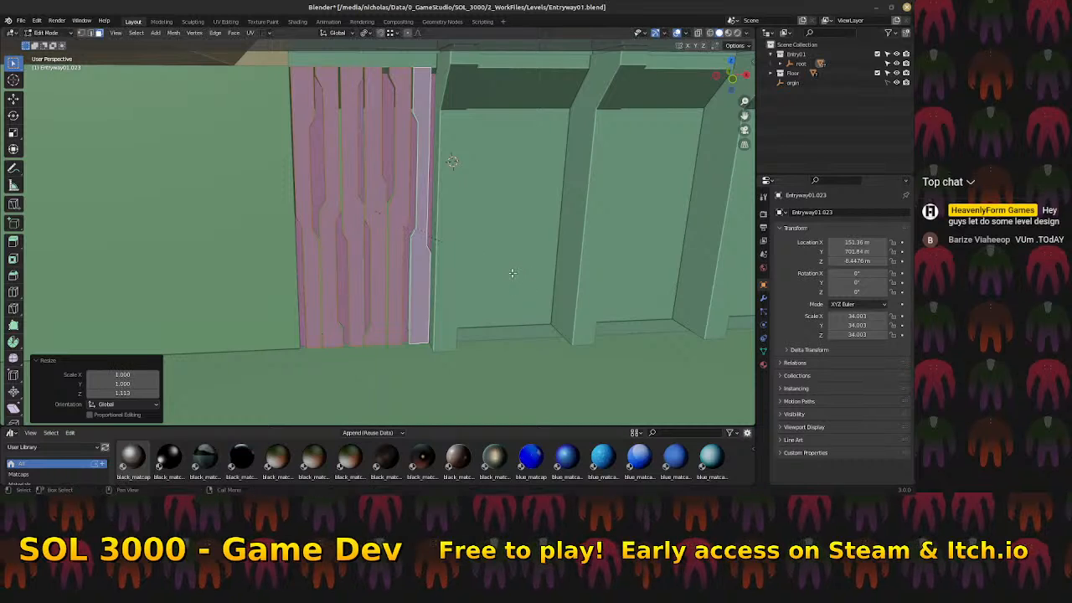
middle_click_drag(381, 234, 340, 244)
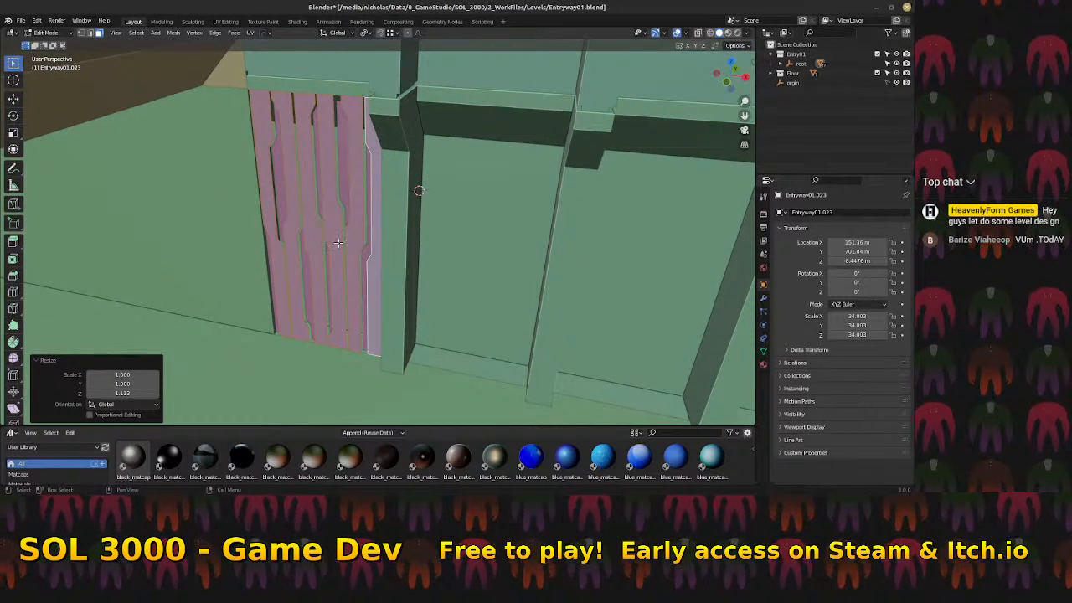
key("e")
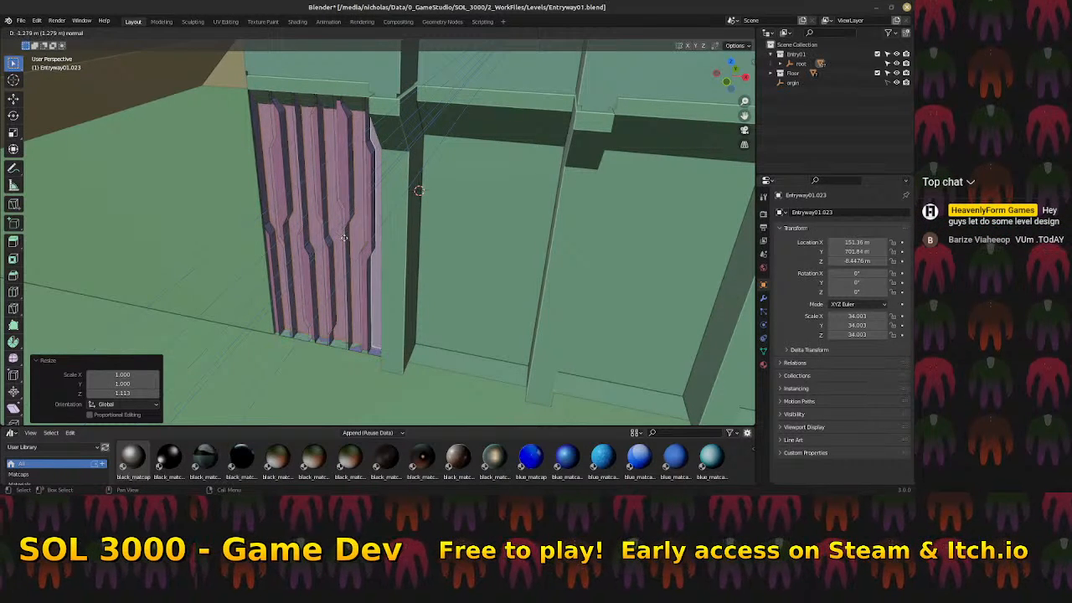
key("Escape")
key("ctrl+z")
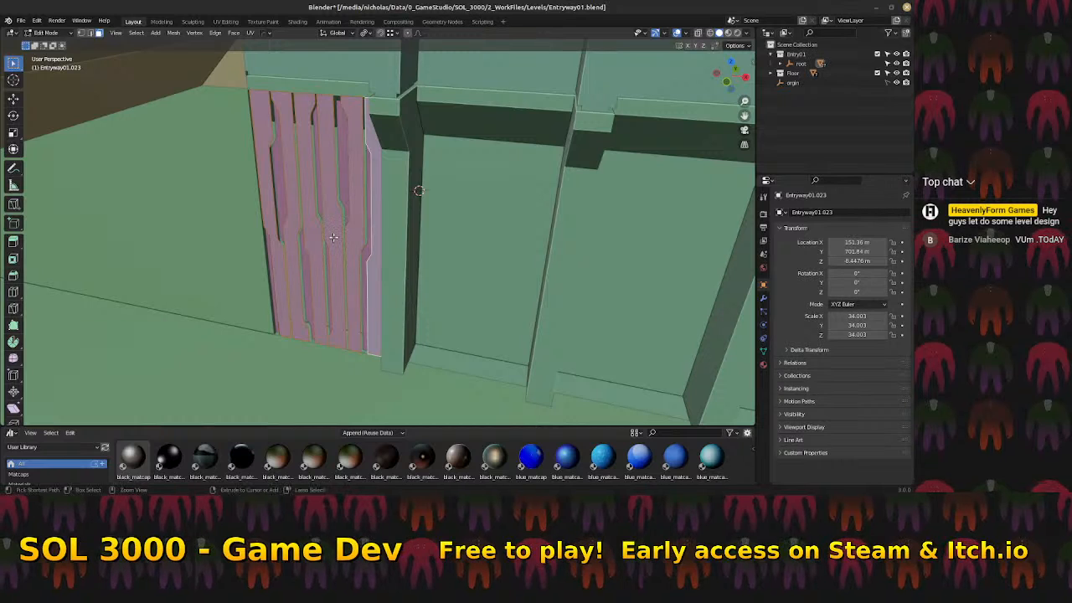
Extrude the six strip faces about -0.233 m along their normals to give the strips thickness
middle_click_drag(333, 237, 444, 266)
scroll(471, 228, "up", 3)
scroll(457, 273, "up", 3)
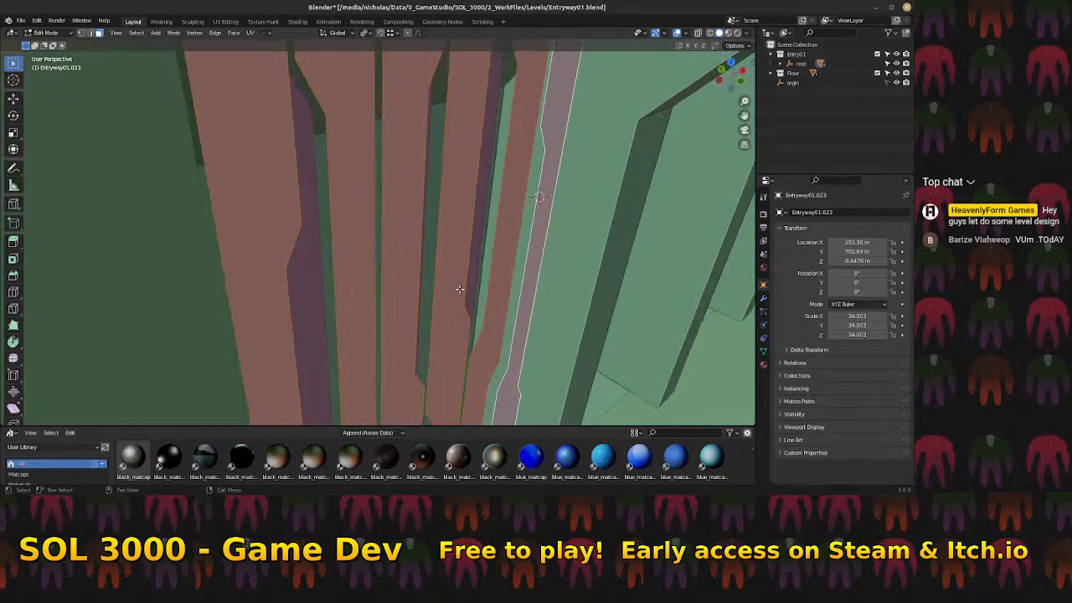
middle_click_drag(477, 298, 417, 268, "shift")
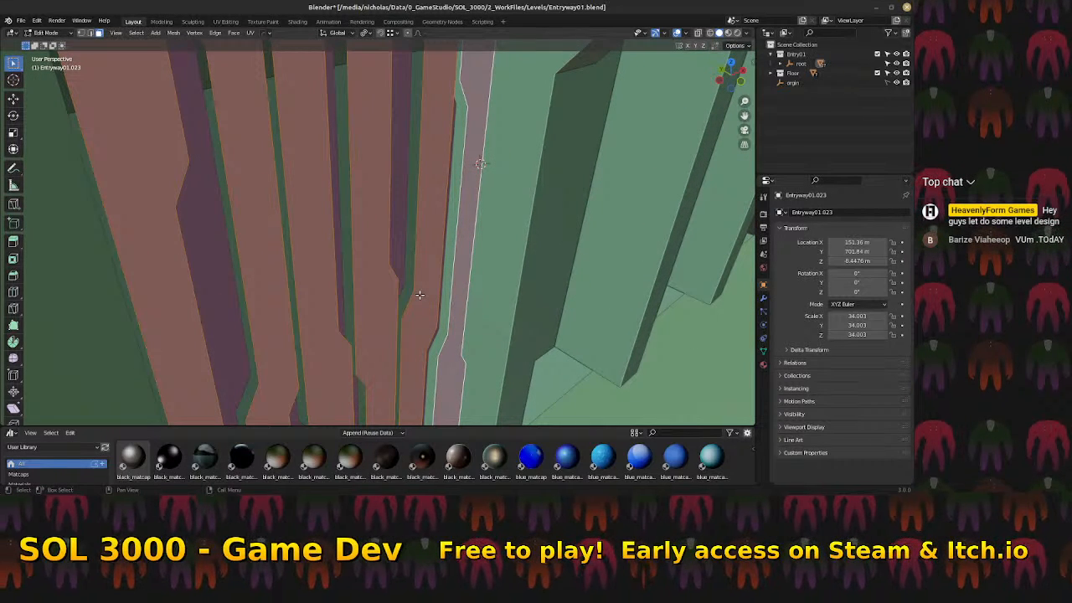
key("e")
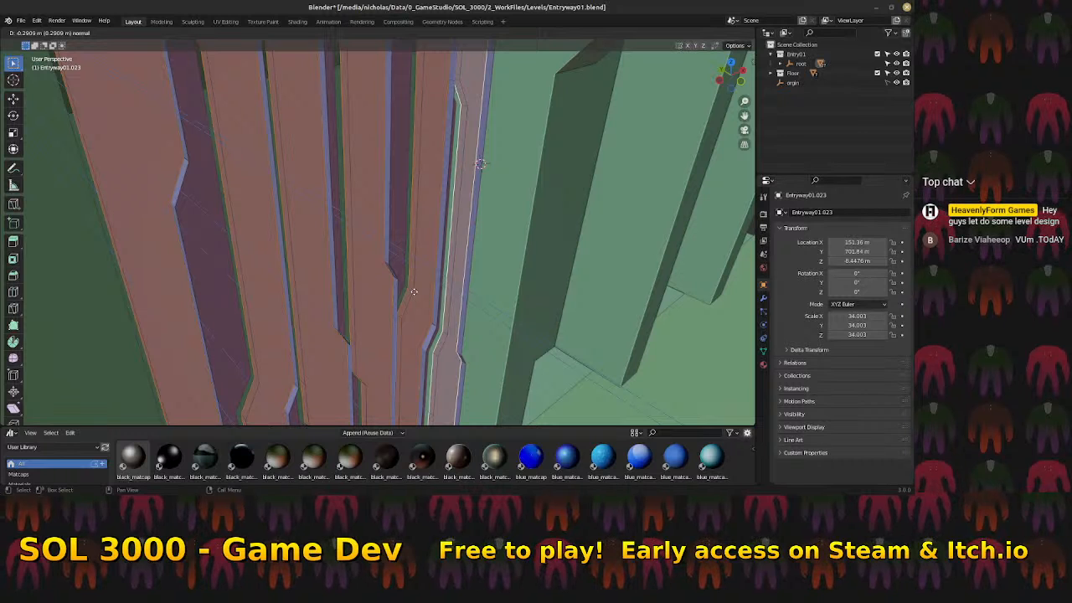
left_click(414, 292)
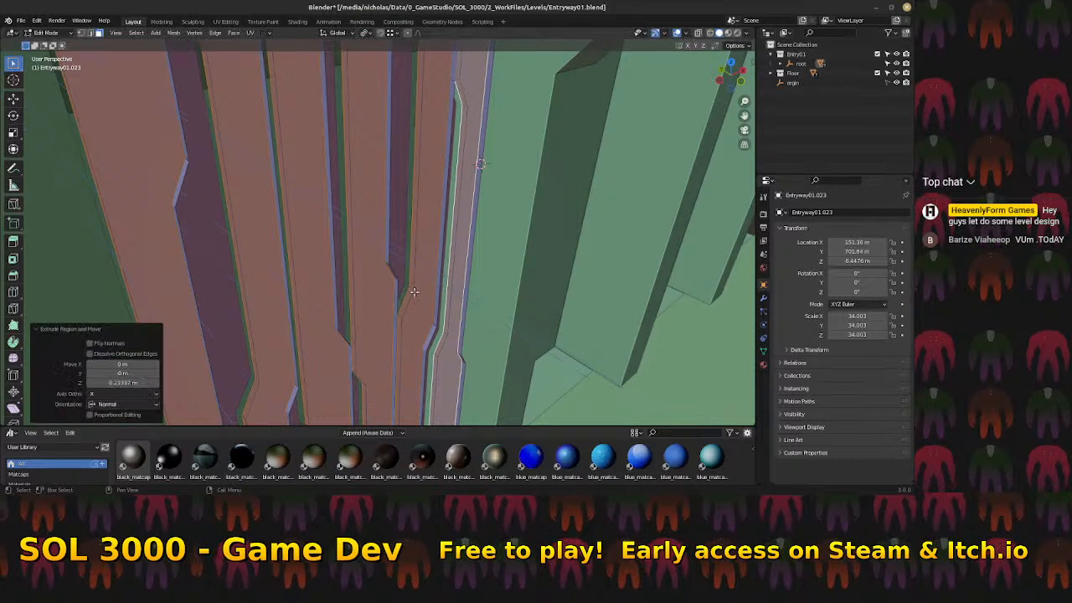
Delete the selected extruded faces of the six strips
mouse_move(432, 290)
middle_mouse_down()
mouse_move(493, 293)
mouse_move(447, 300)
middle_mouse_up()
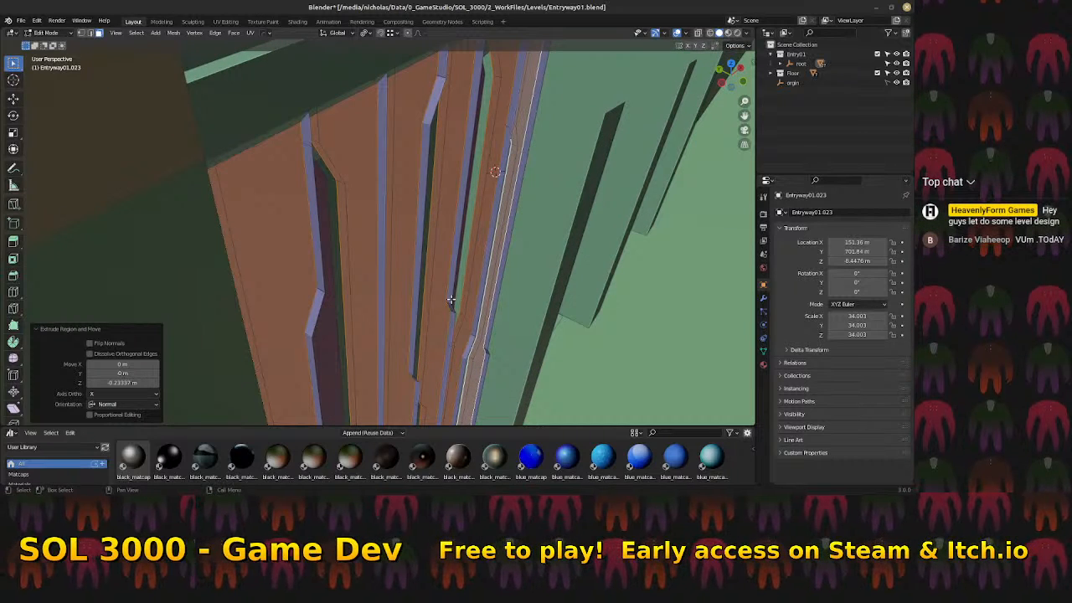
key("x")
left_click(449, 300)
mouse_move(453, 307)
middle_mouse_down()
mouse_move(483, 332)
mouse_move(440, 307)
mouse_move(471, 303)
mouse_move(456, 309)
middle_mouse_up()
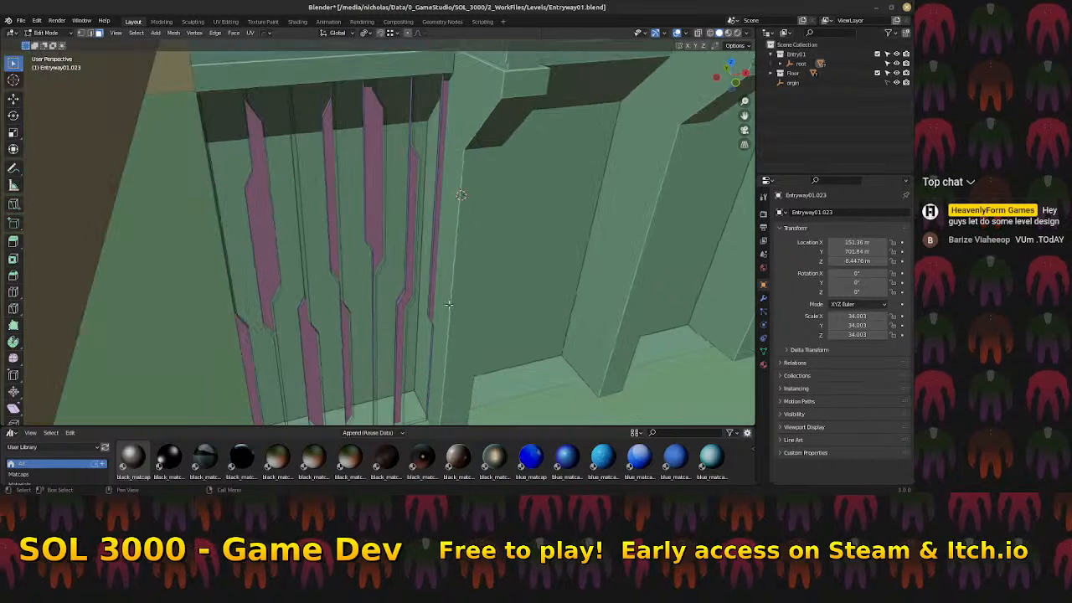
Select all six linked strips in the bay and flip their normals
left_click(385, 276)
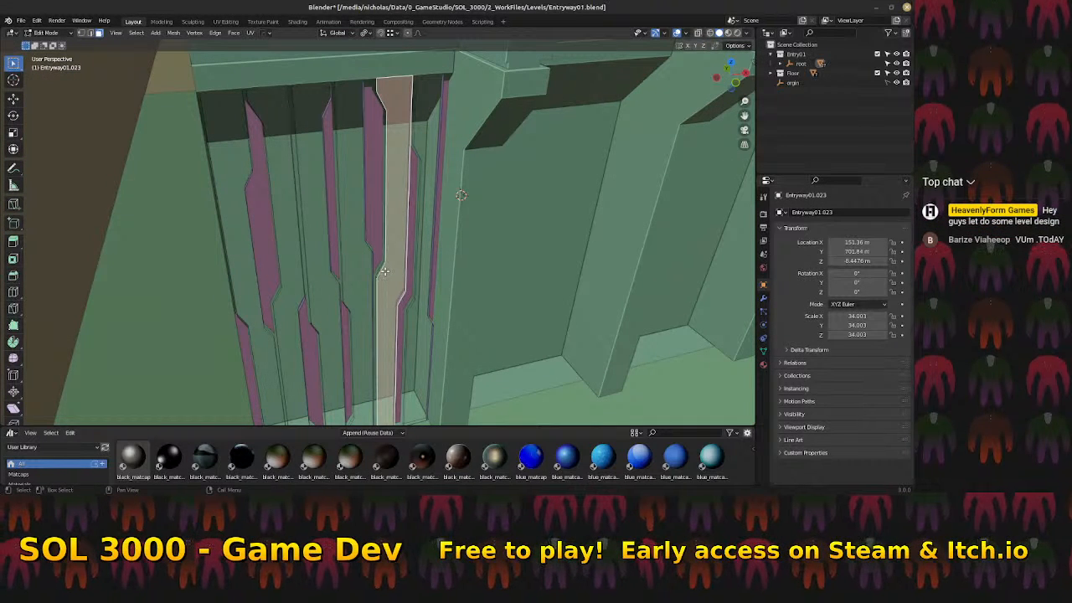
key("l")
key("l")
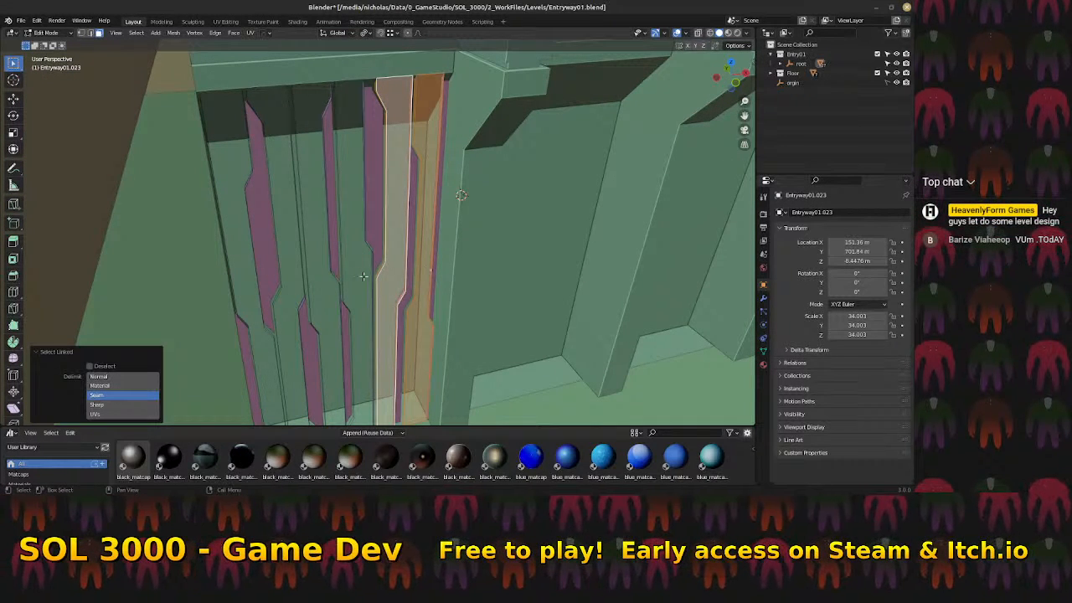
key("l")
key("l")
key("l")
key("l")
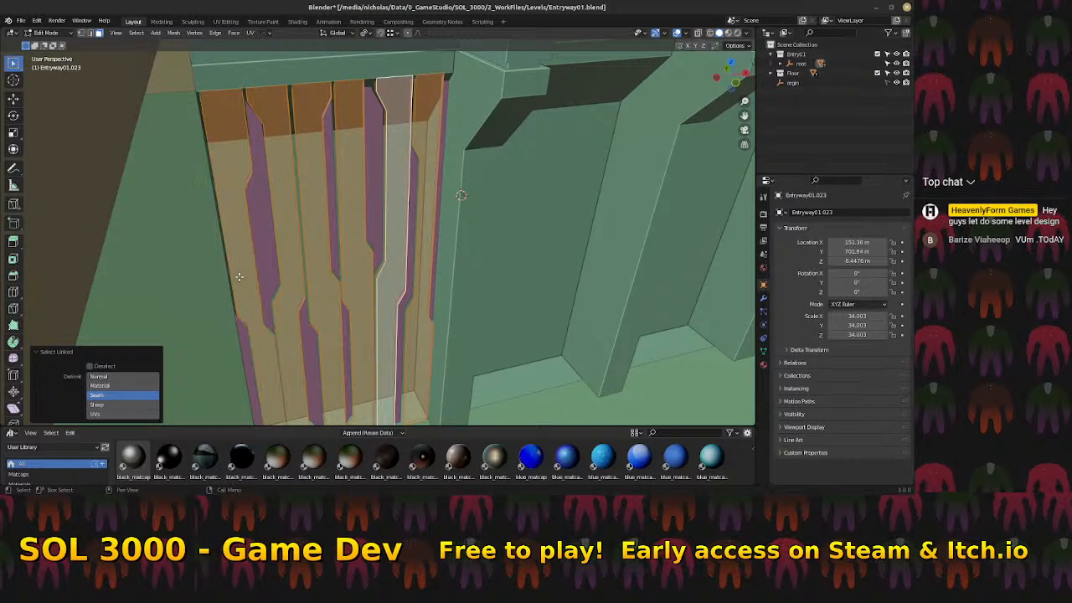
key("alt+n")
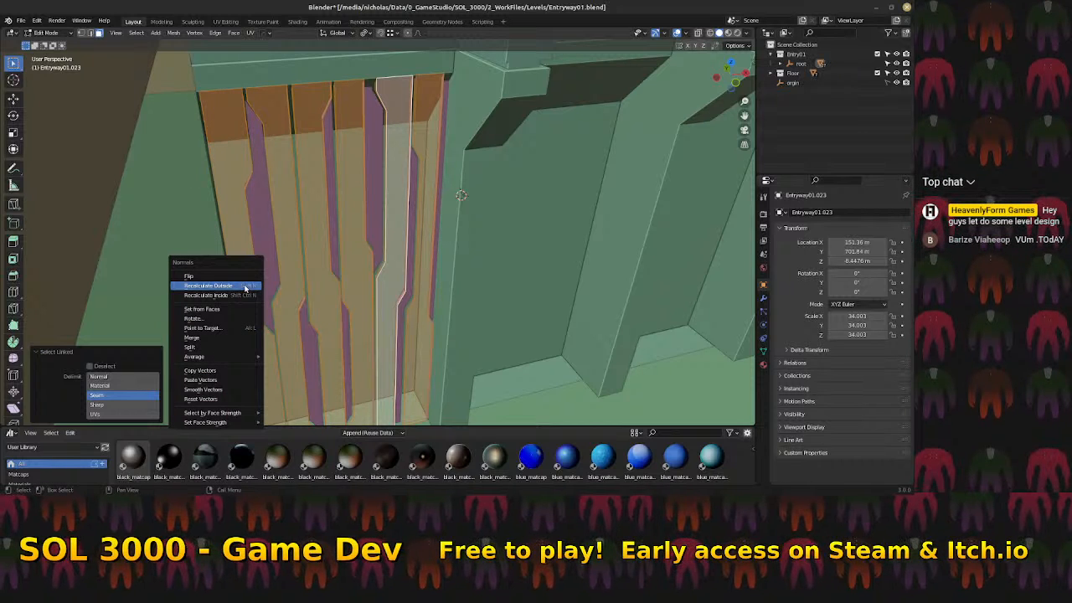
left_click(240, 275)
Delete the small end faces at the bottoms of the strips
middle_click_drag(311, 284, 401, 182)
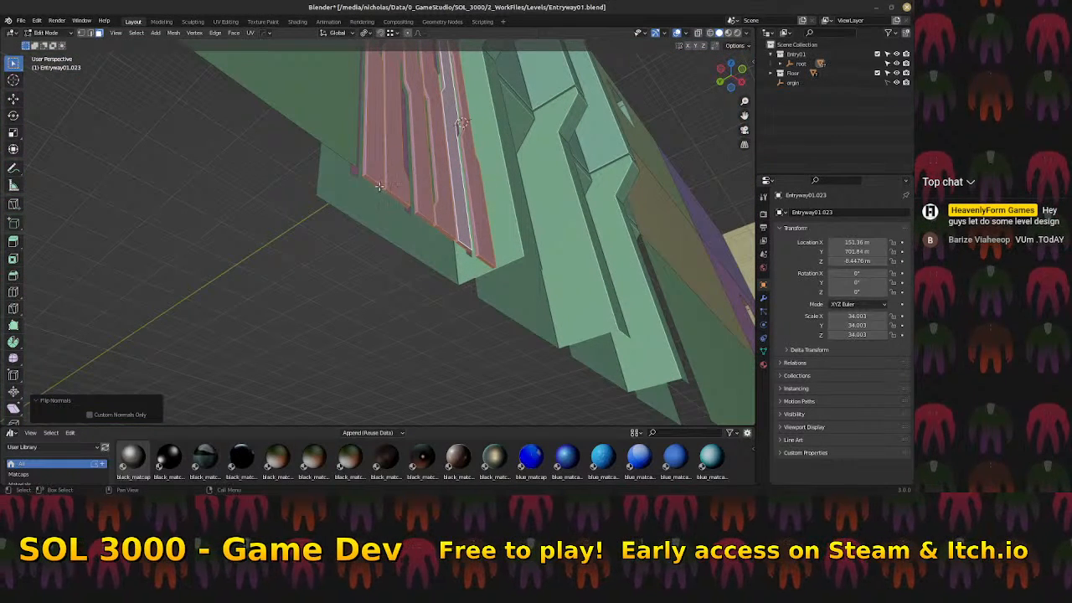
left_click(395, 199)
left_click(425, 219)
left_click(450, 237)
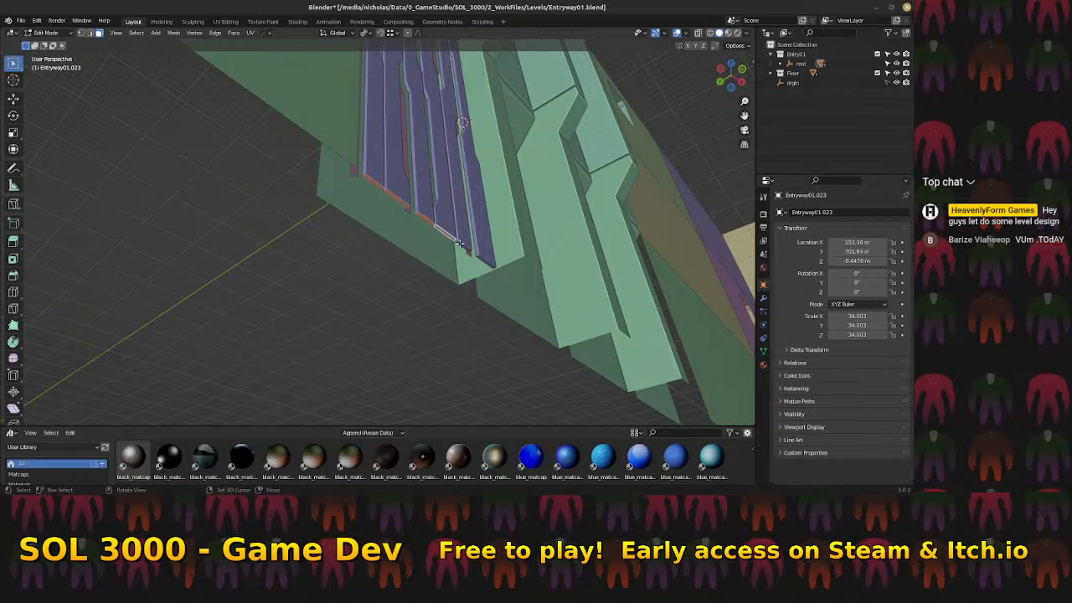
left_click(484, 260)
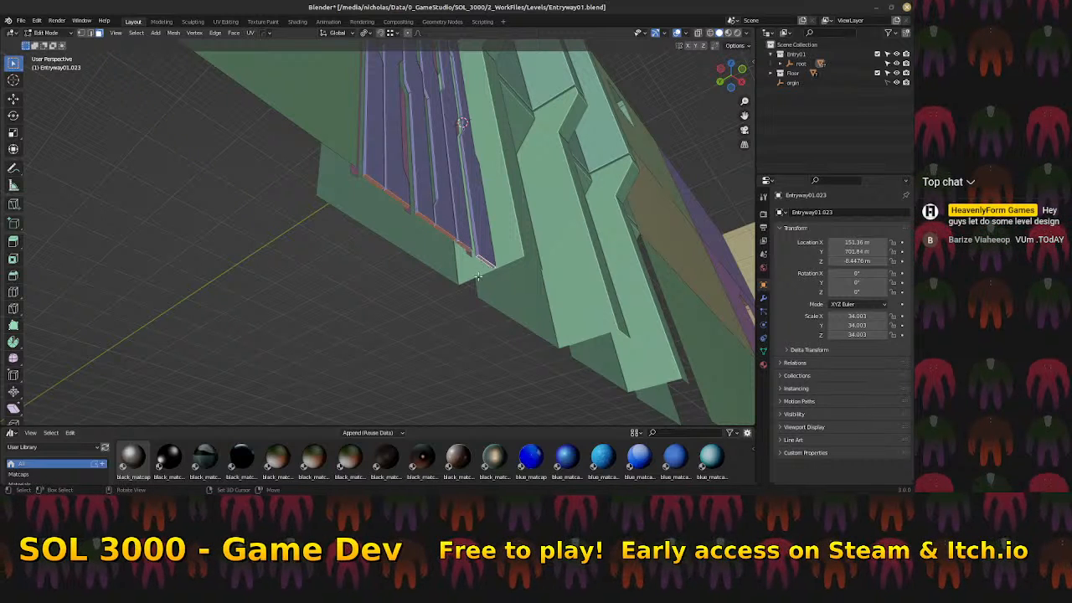
key("x")
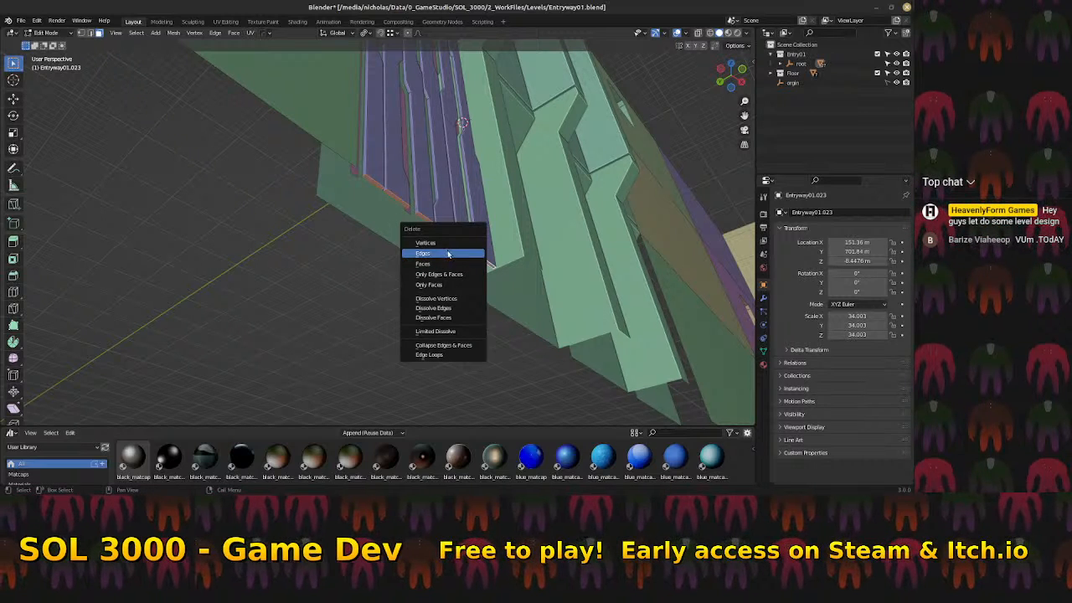
left_click(446, 255)
key("ctrl+Tab")
left_click(415, 201)
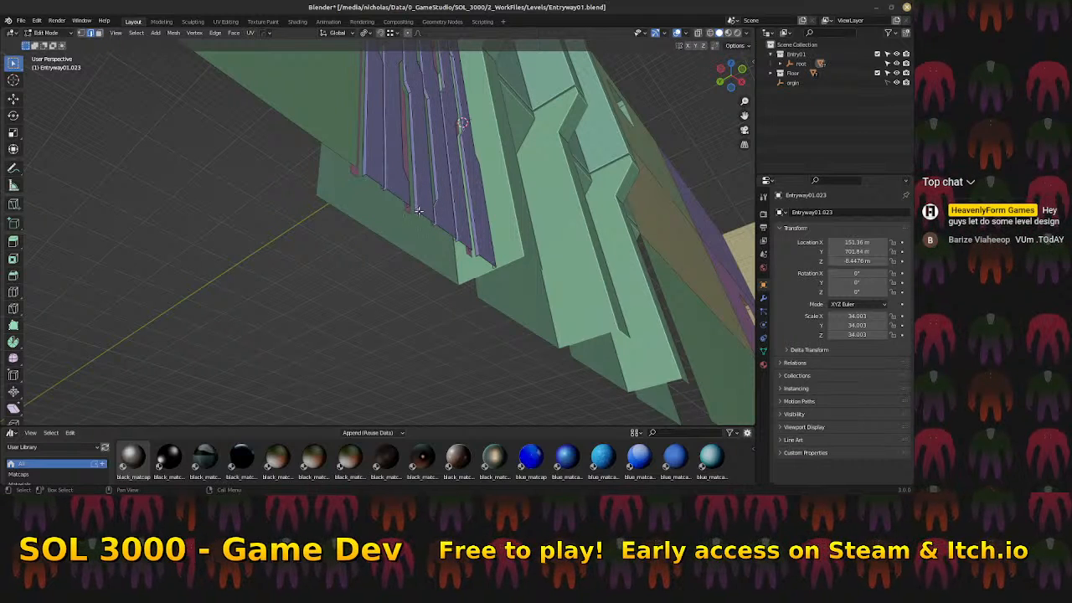
middle_click_drag(463, 226, 379, 199)
scroll(381, 205, "up", 10)
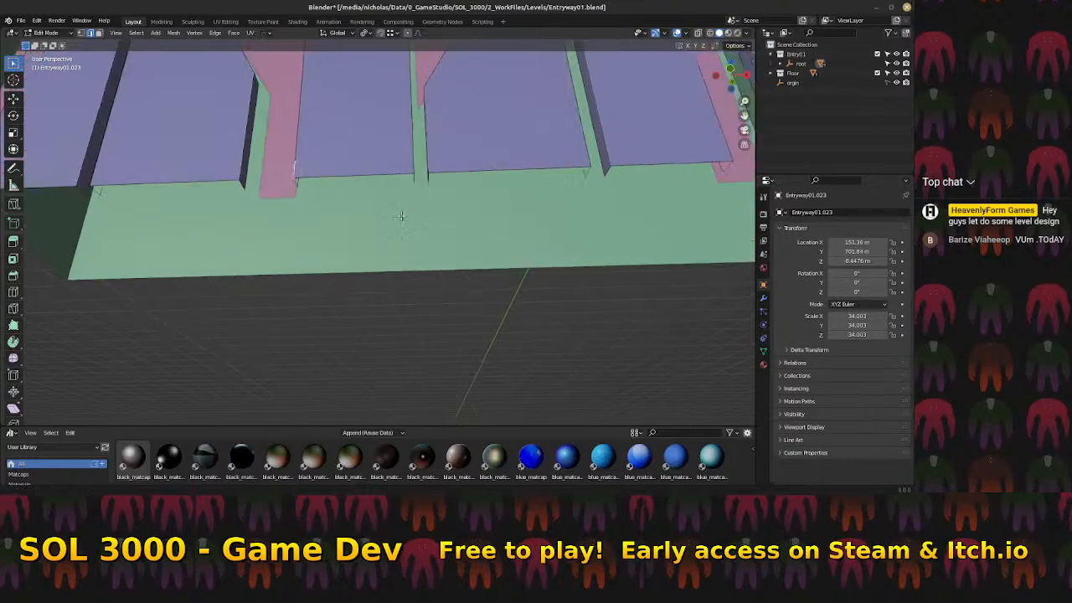
scroll(435, 227, "down", 8)
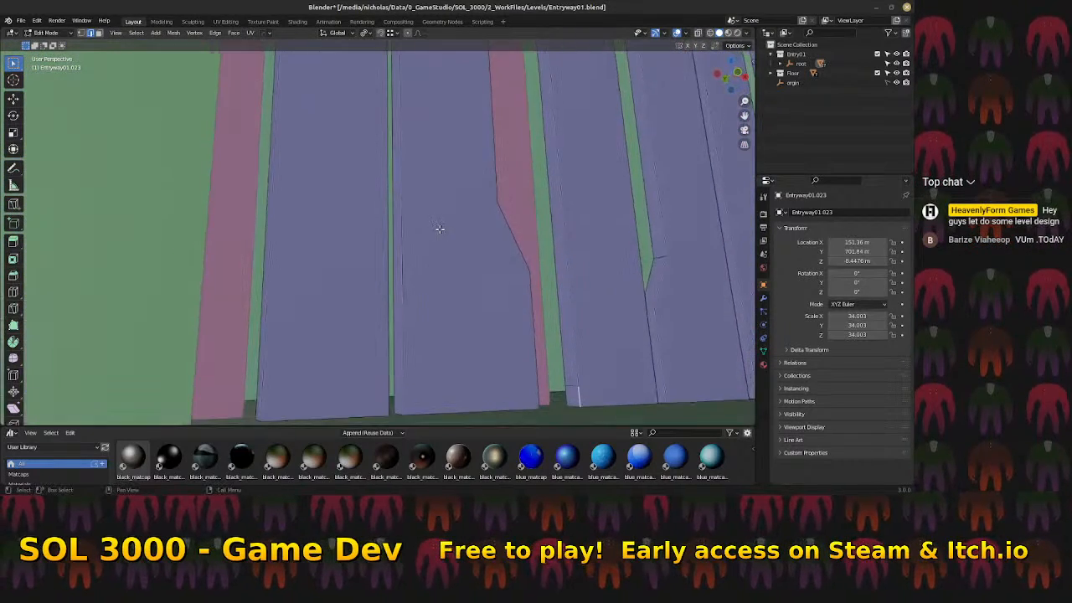
Delete the small end faces at the tops of the six strips
middle_click_drag(471, 202, 570, 254)
key("ctrl+Tab")
left_click(560, 265)
middle_click_drag(601, 300, 634, 261)
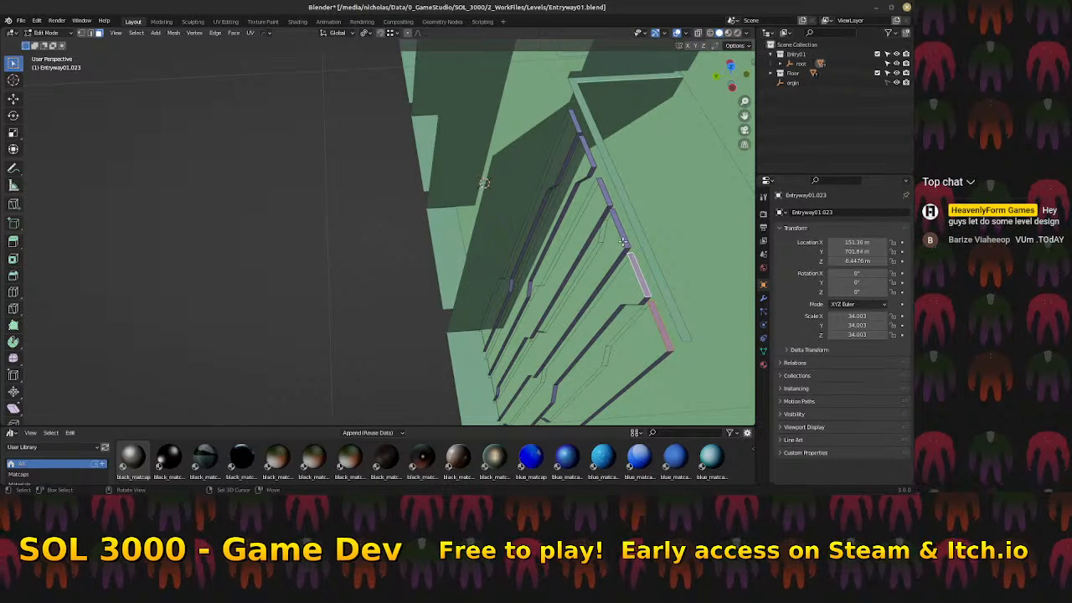
left_click(614, 216, "shift")
left_click(607, 194, "shift")
left_click(588, 149, "shift")
left_click(576, 119, "shift")
key("x")
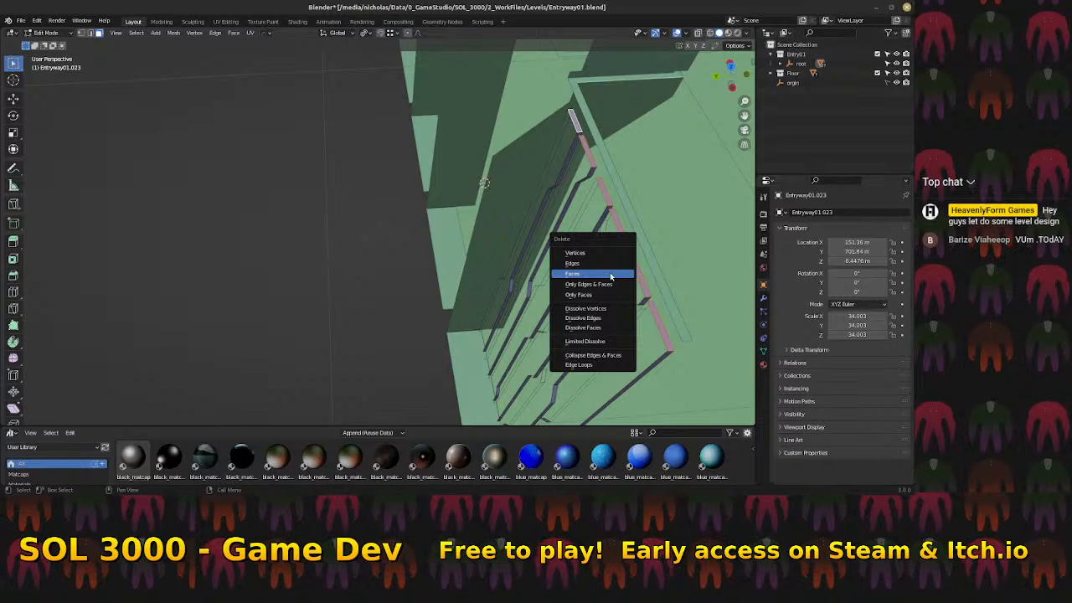
left_click(610, 276)
Edit the slot inserts behind the strips and extrude all their faces about 0.328 m along their normals
middle_click_drag(656, 269, 512, 273)
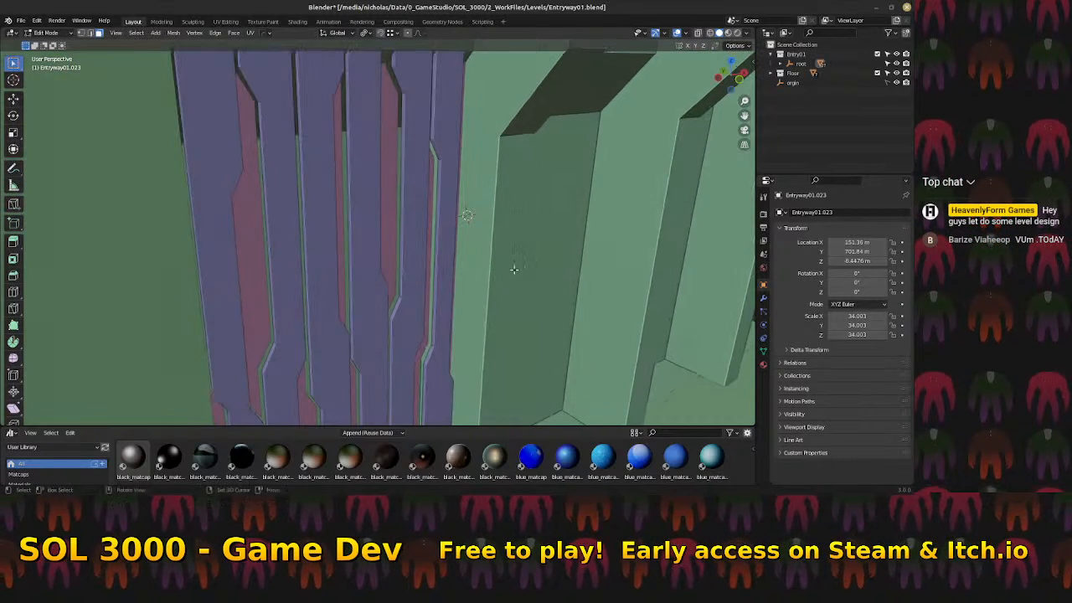
key("Tab")
left_click(389, 228)
key("Tab")
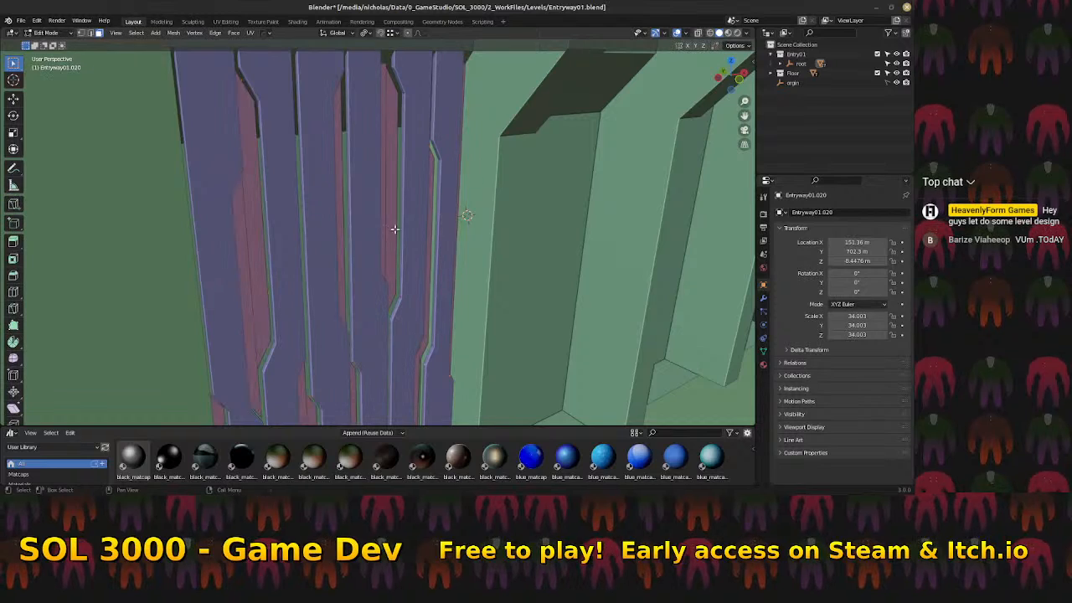
middle_click_drag(409, 246, 431, 244)
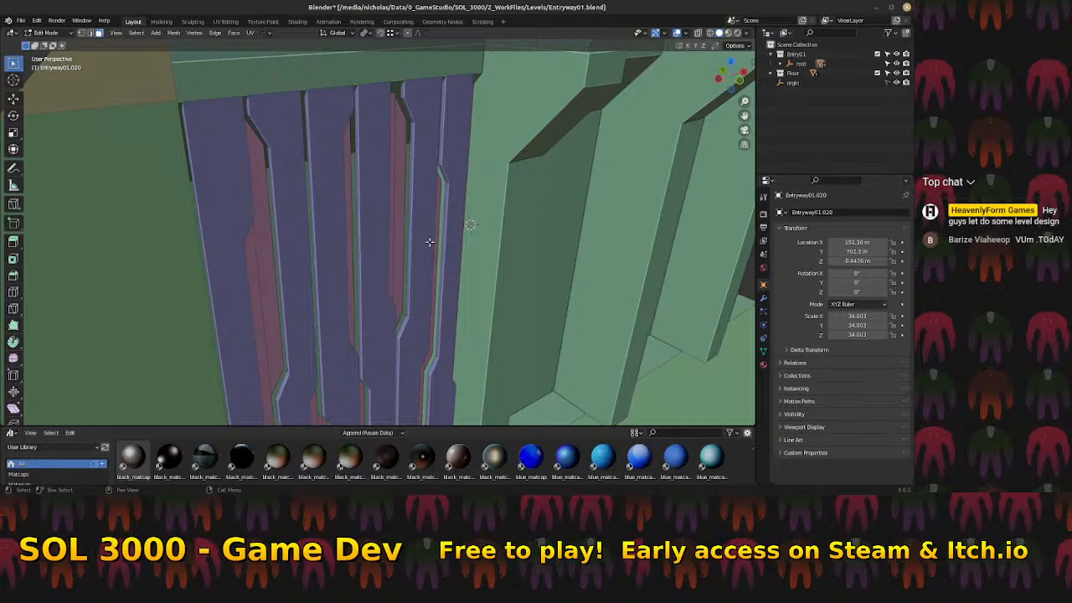
key("a")
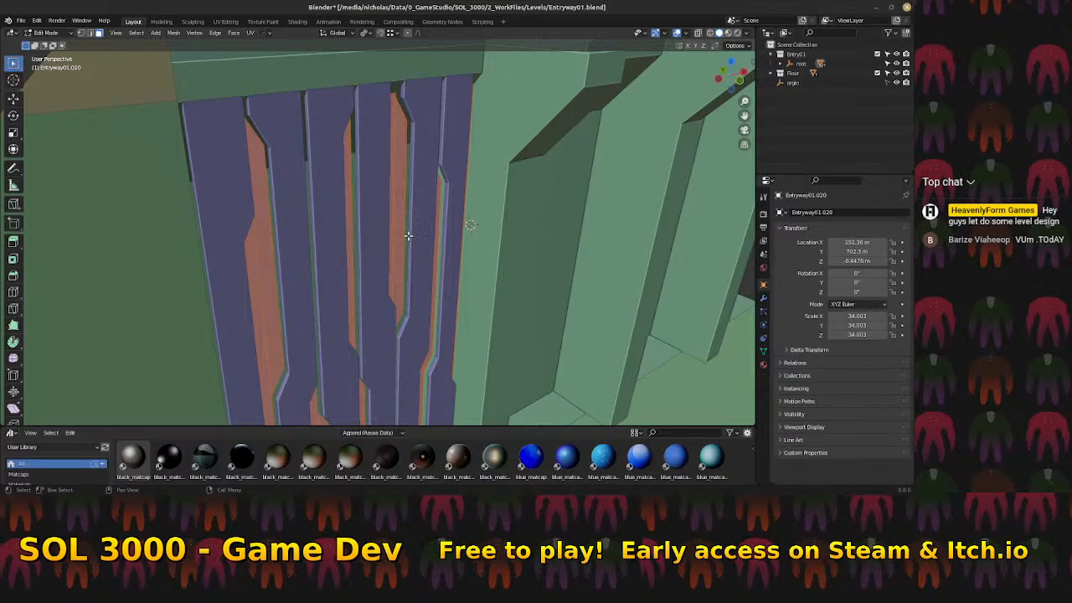
key("e")
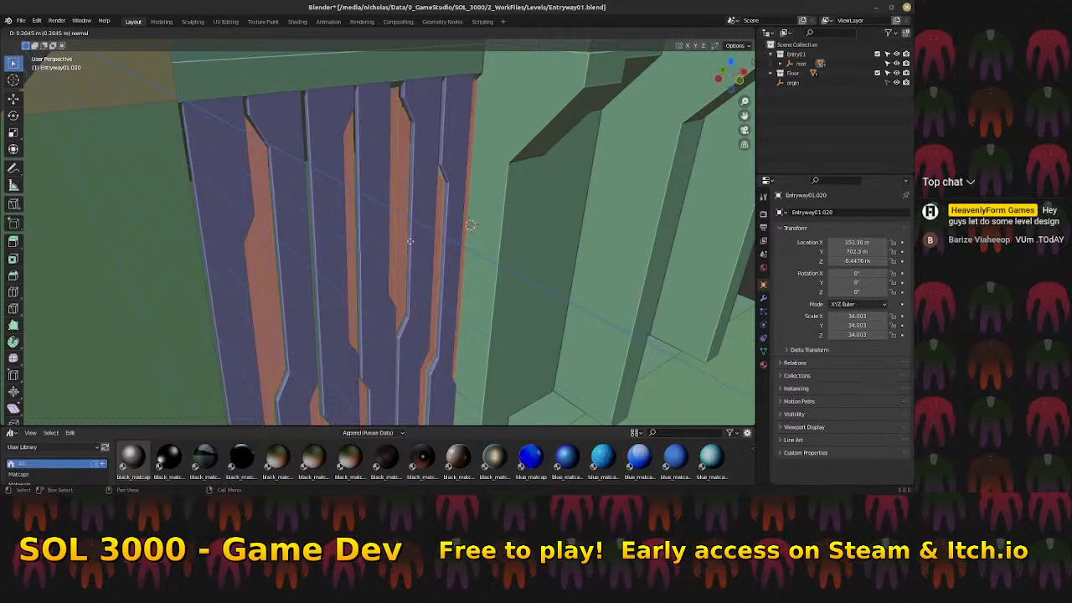
left_click(411, 243)
Shift the extruded insert faces slightly along the global Y axis
middle_click_drag(410, 243, 388, 229)
middle_click_drag(391, 229, 491, 265)
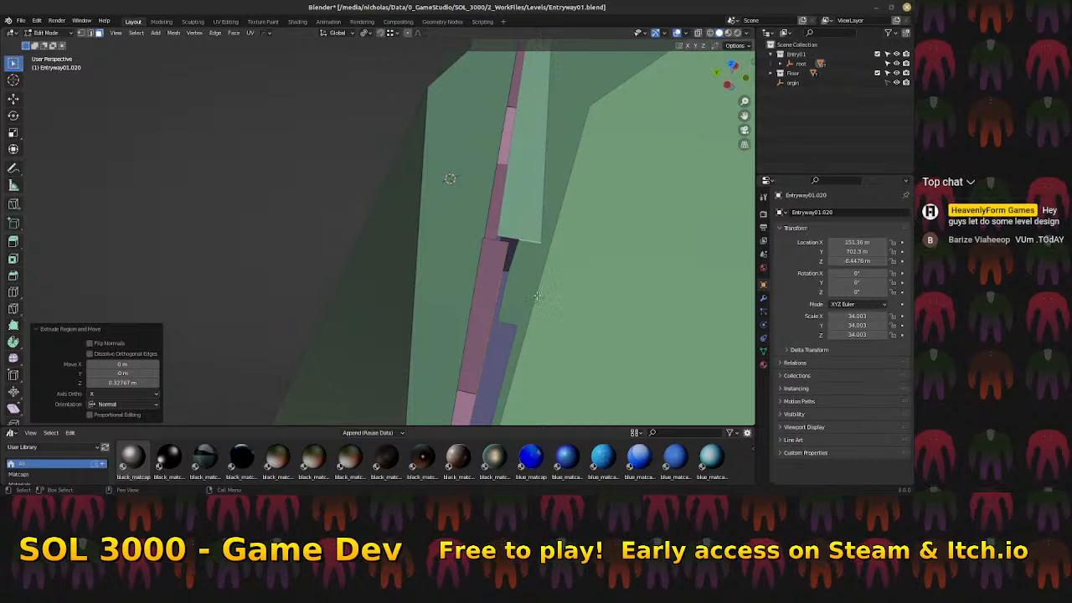
key("g")
key("z")
key("y")
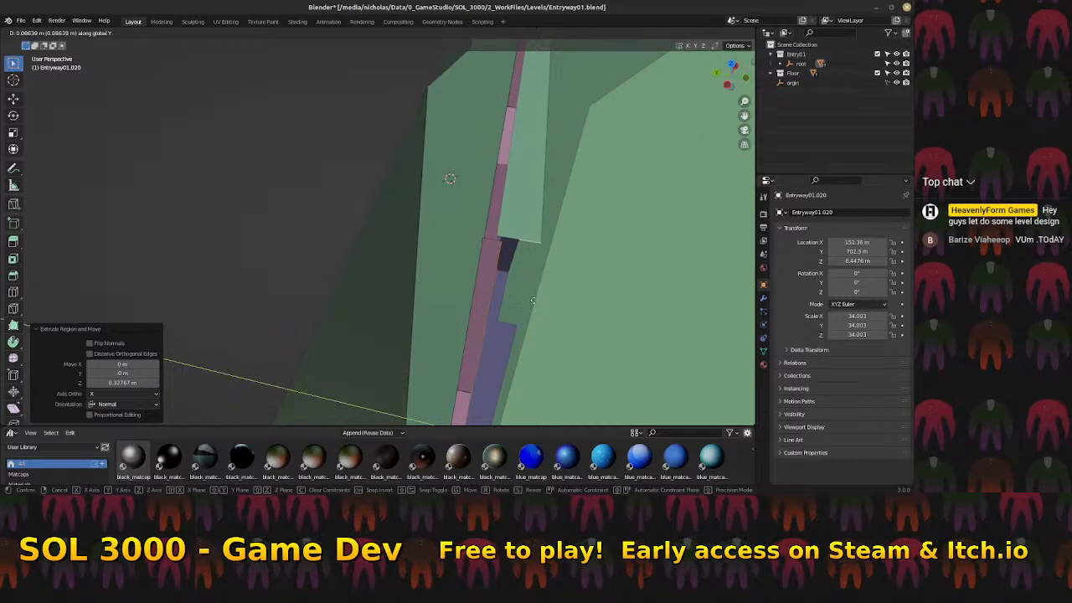
left_click(531, 301)
Delete the back faces of the extruded slot inserts
middle_click_drag(534, 300, 517, 275)
scroll(486, 269, "down", 3)
scroll(476, 273, "down", 2)
scroll(536, 250, "up", 4)
key("ctrl+KP_Add")
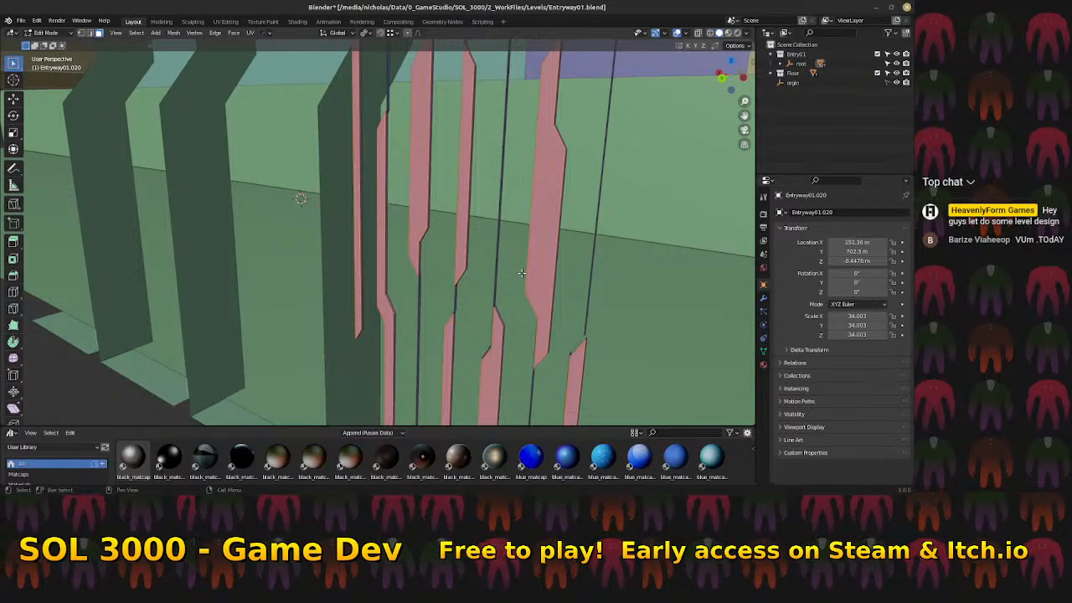
key("x")
left_click(522, 277)
Move the slot inserts about 0.21 m along the global Y axis relative to the strips
middle_click_drag(522, 276, 389, 254)
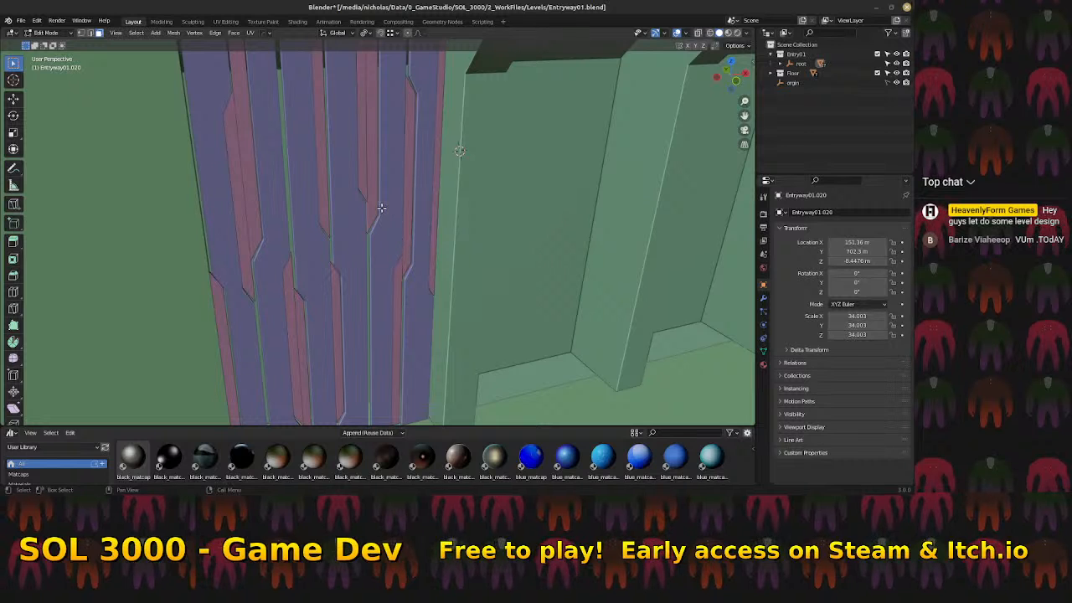
middle_click_drag(380, 210, 386, 238)
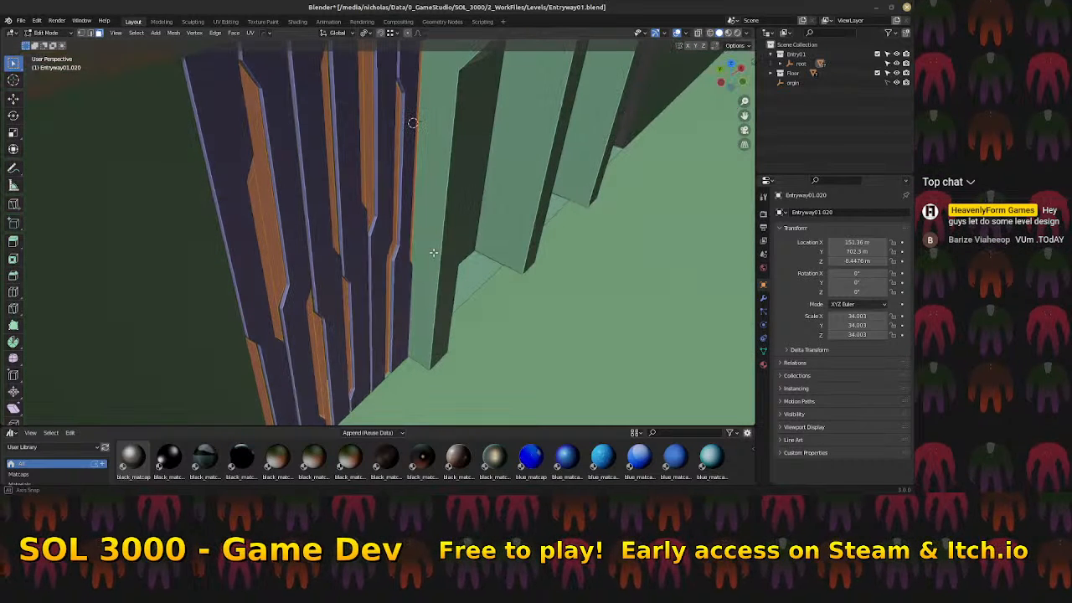
key("g")
key("z")
key("y")
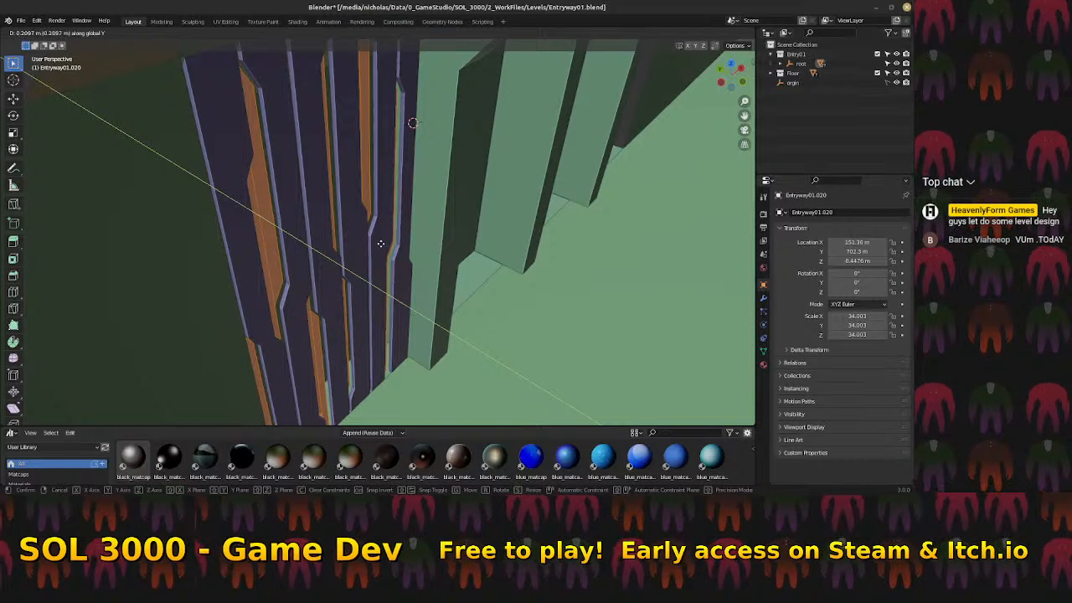
left_click(381, 243)
Leave mesh editing and join the slot inserts with the strips into one object
middle_click_drag(431, 270, 388, 264)
scroll(359, 268, "down", 3)
key("Tab")
left_click(393, 258)
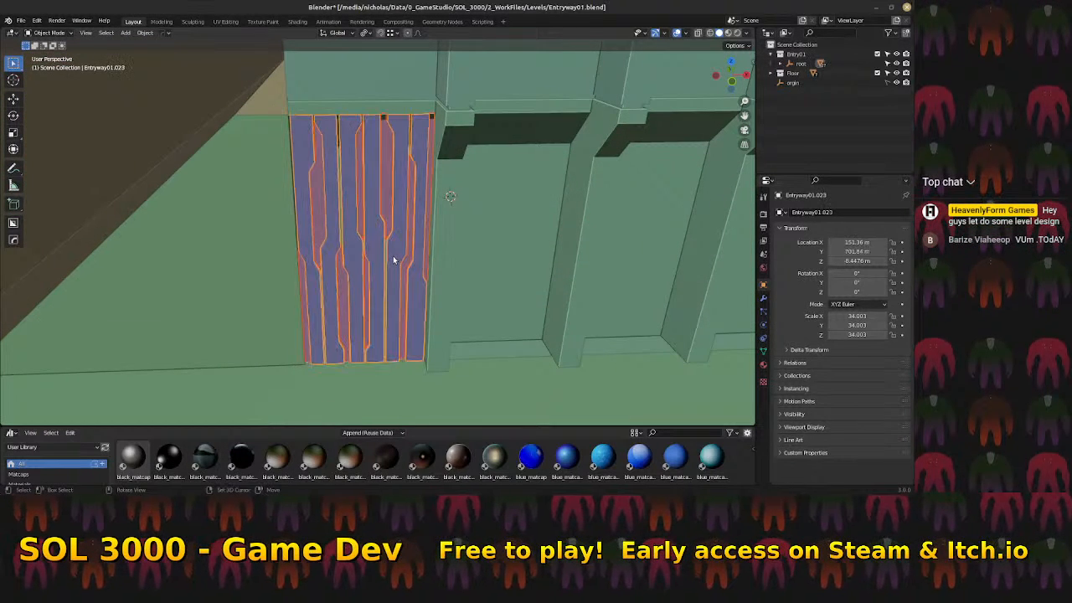
left_click(392, 256)
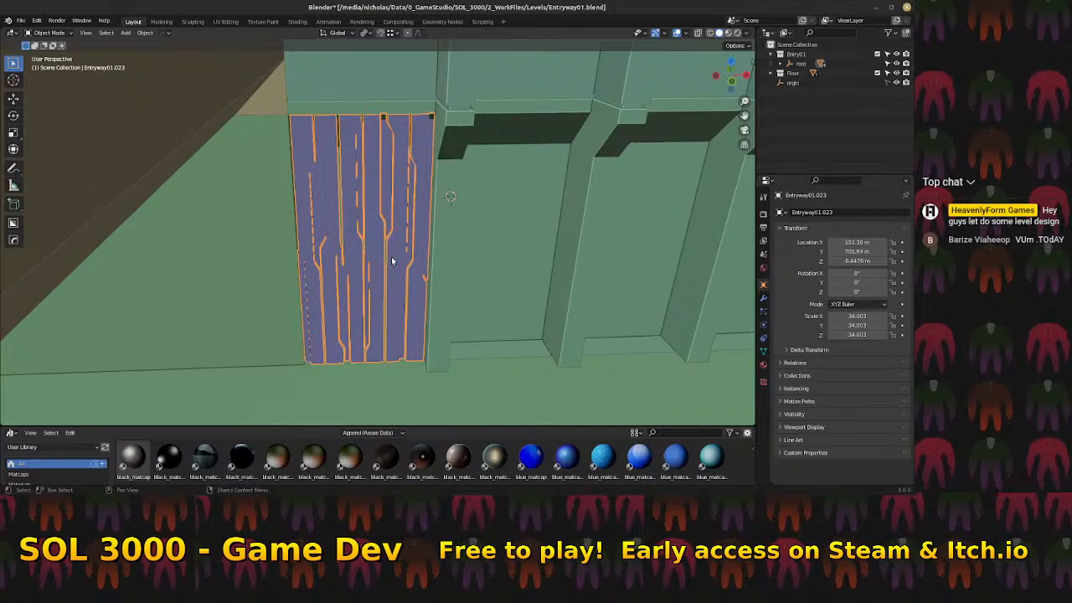
Snap the 3D cursor to the joined panel's bottom corner vertex beside the adjacent rib
middle_click_drag(392, 256, 383, 210)
middle_click_drag(377, 270, 390, 309)
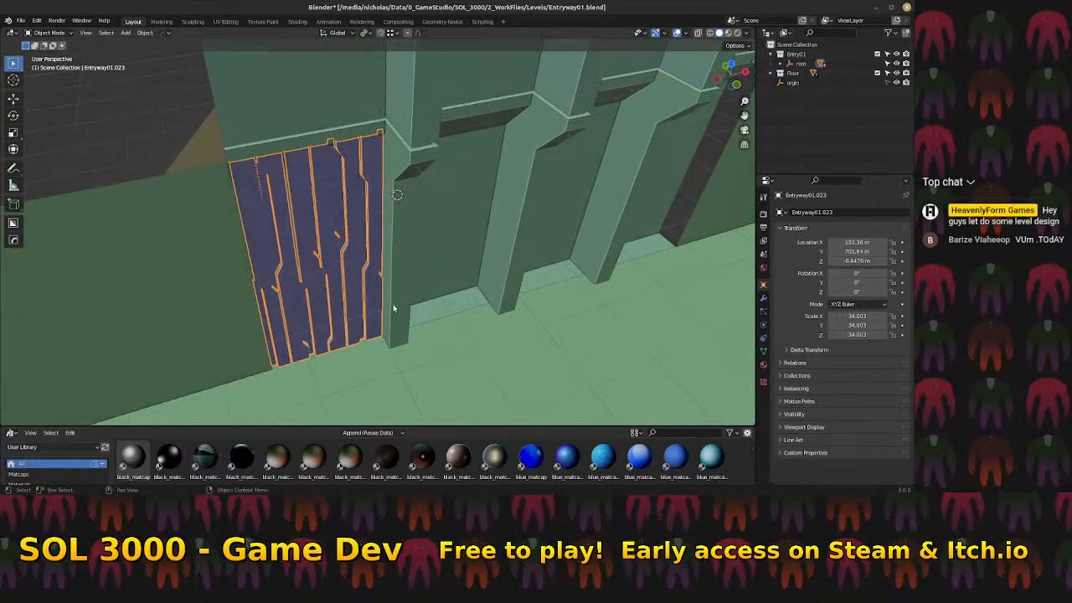
key("Tab")
key("ctrl+Tab")
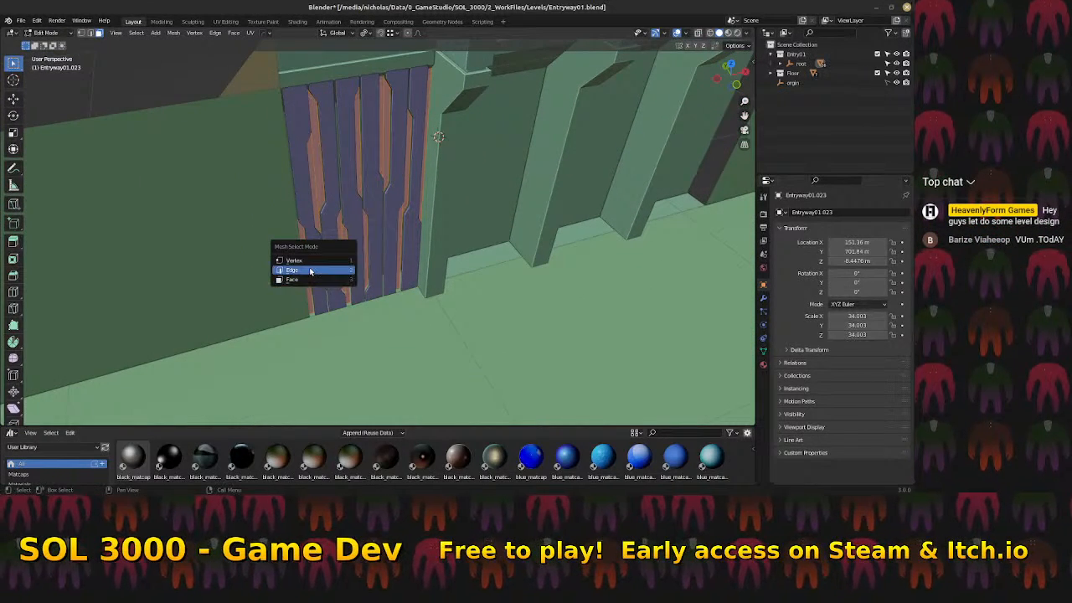
left_click(312, 260)
left_click(416, 293)
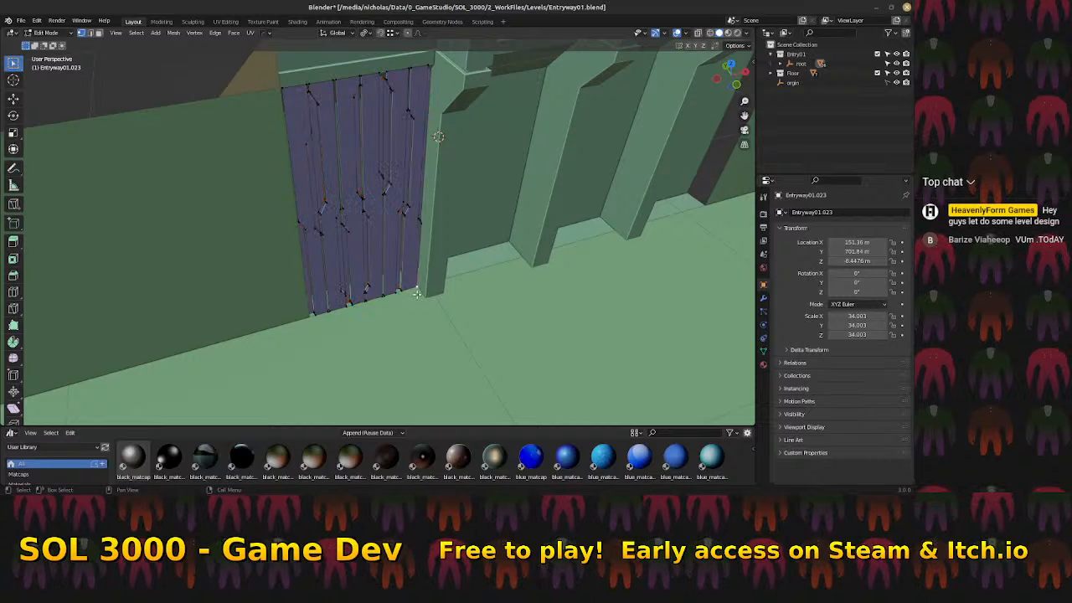
key("shift+s")
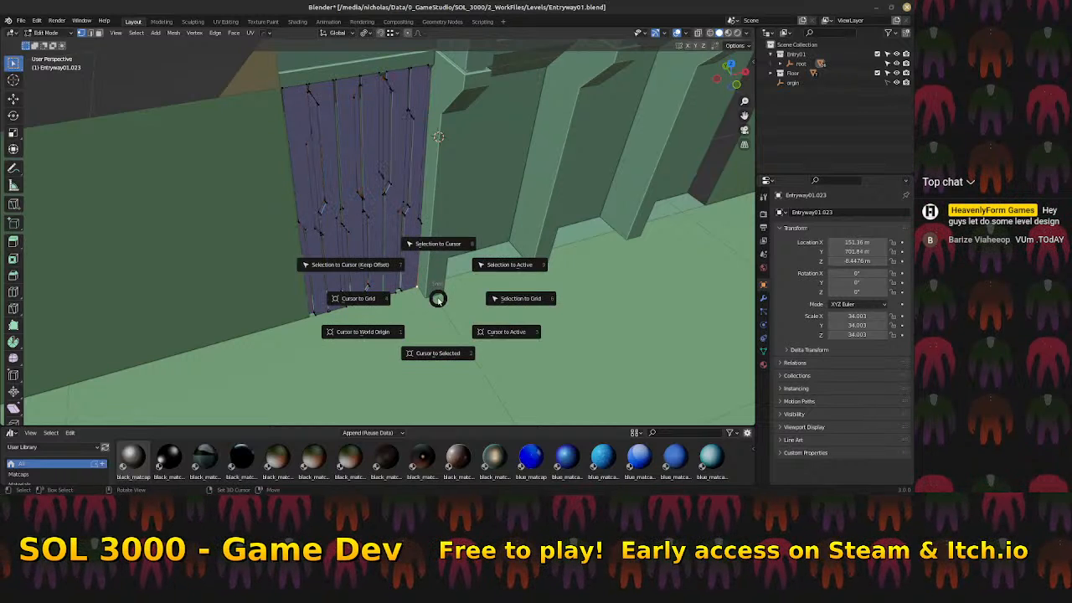
left_click(444, 352)
key("Tab")
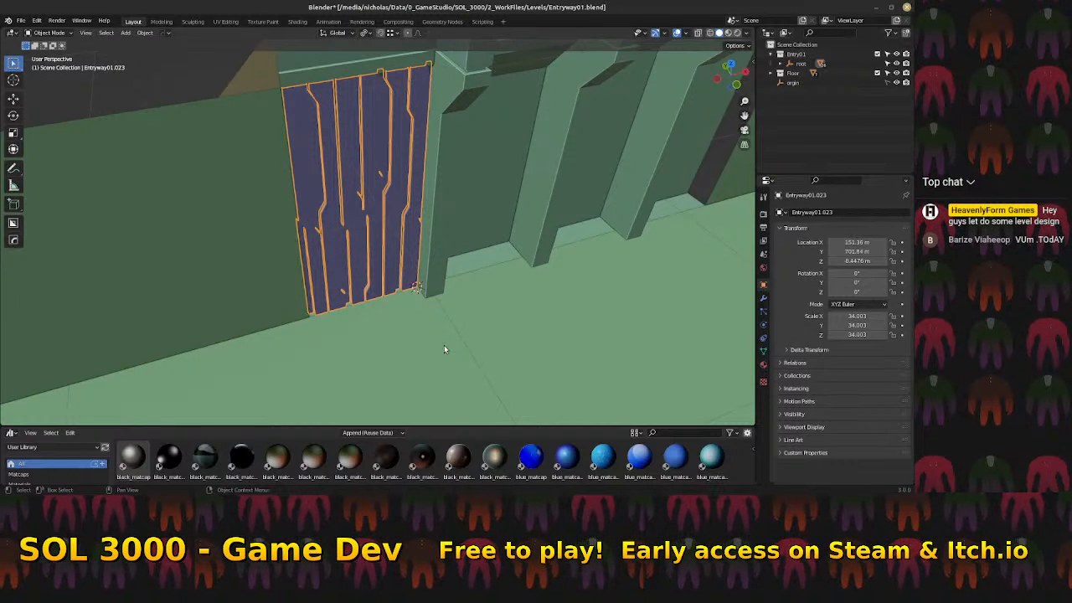
key("i")
key("k")
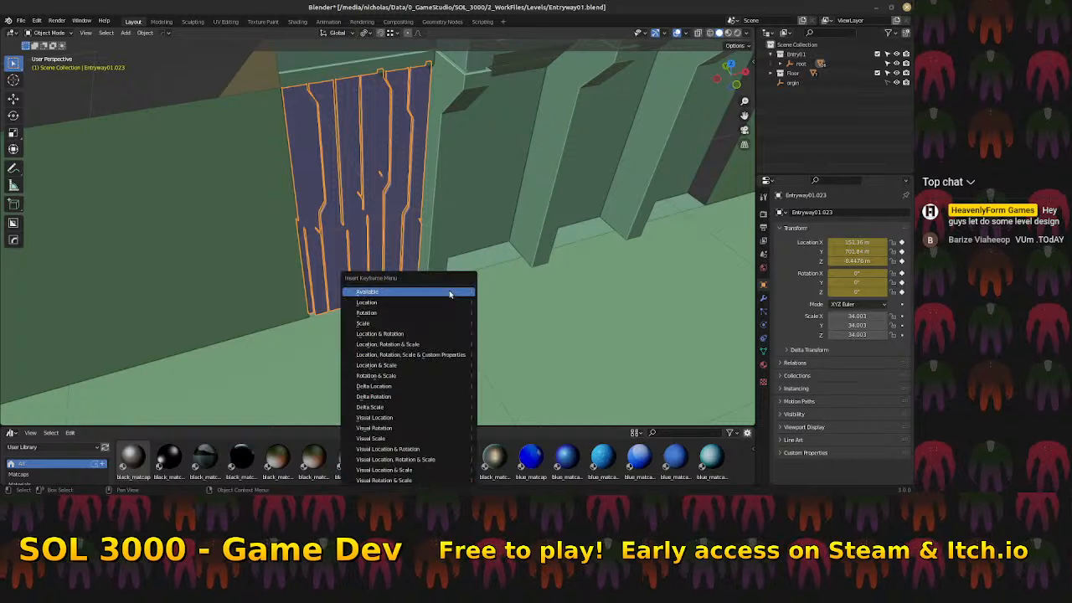
key("ctrl+z")
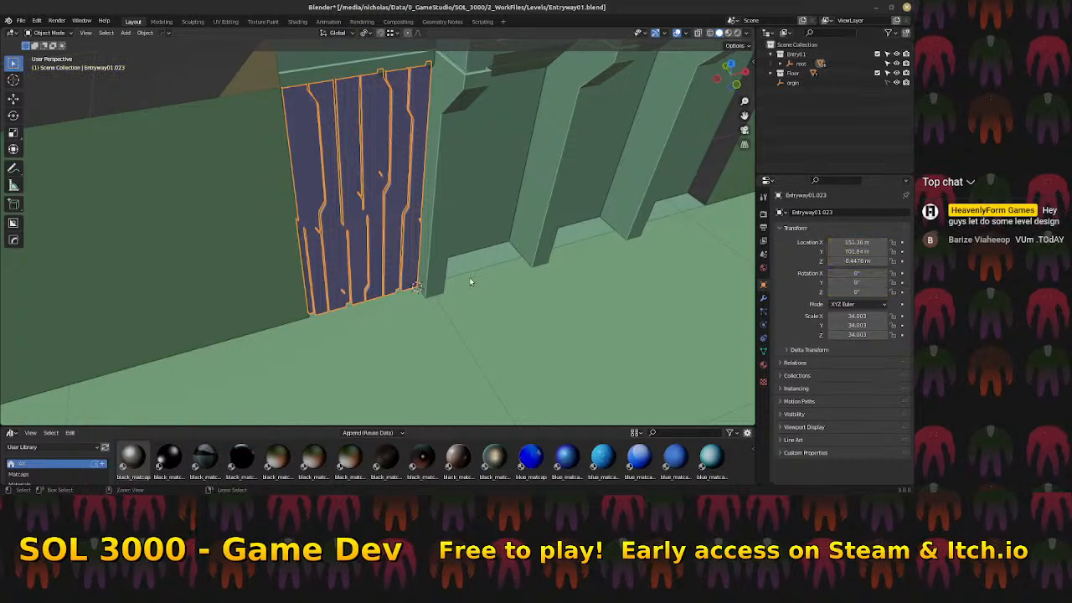
Set the joined panel's origin to the 3D cursor and duplicate the panel about 13.68 m along global X into the second bay
key("ctrl+alt+shift+c")
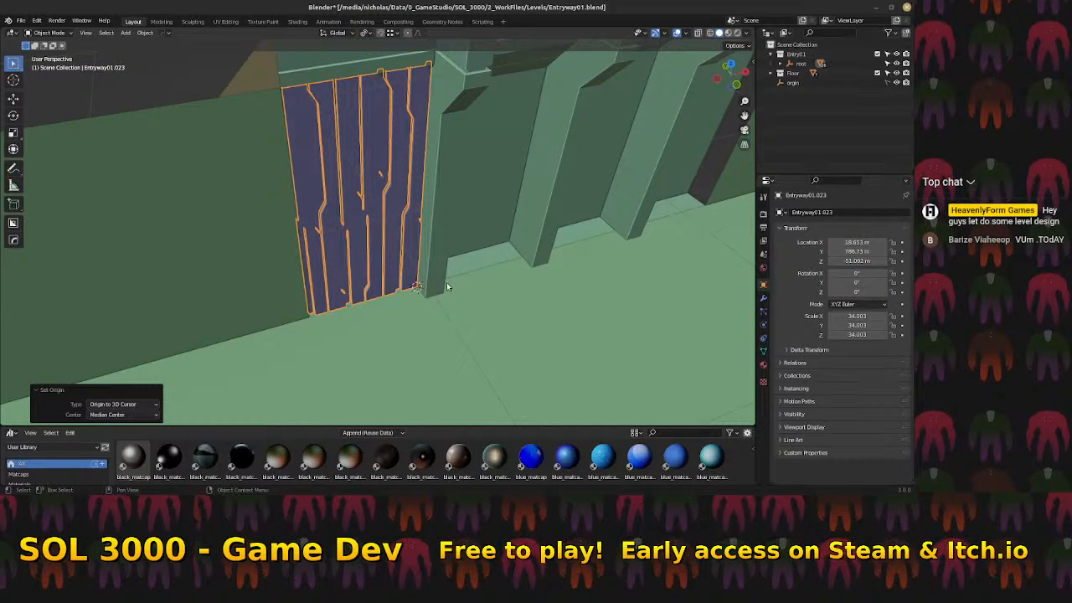
middle_click_drag(445, 283, 370, 299, "shift")
key("shift+d")
key("x")
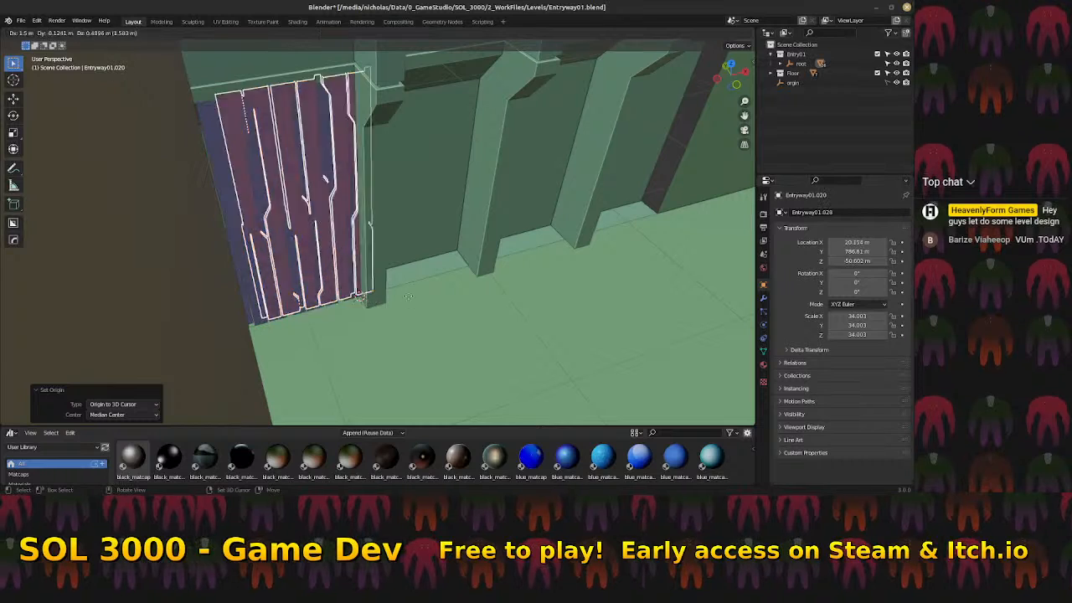
left_click(469, 273)
Scale the second bay's panel to 0.920 along global X to fit between its ribs
mouse_move(482, 276)
middle_mouse_down()
mouse_move(448, 255)
mouse_move(475, 285)
middle_mouse_up()
key("s")
key("x")
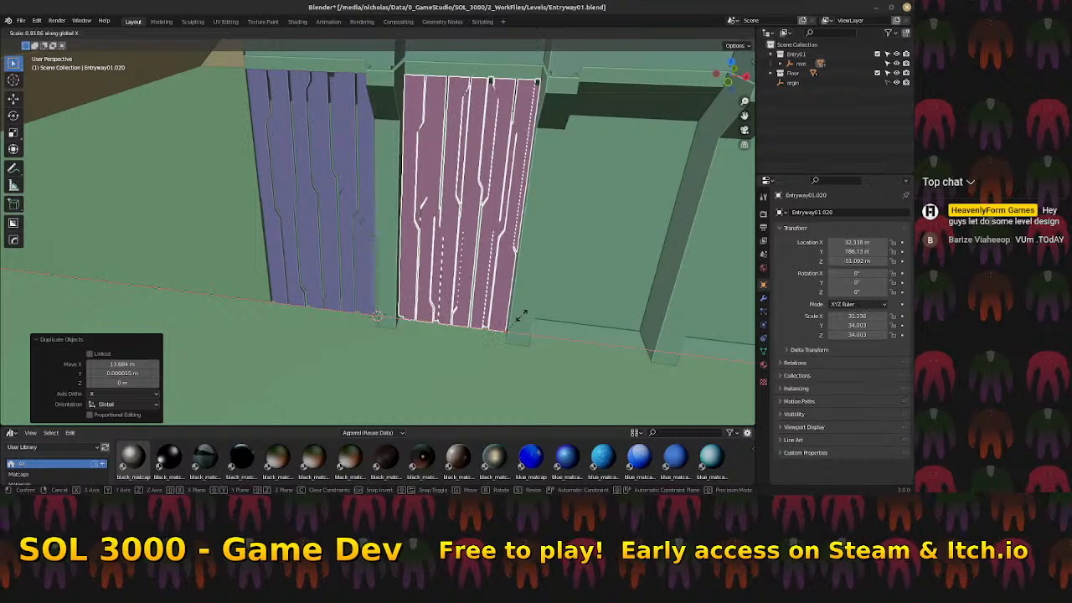
left_click(522, 316)
Duplicate the narrowed panel about 13.69 m along global X into the third bay
middle_click_drag(520, 314, 452, 293)
scroll(492, 297, "down", 3)
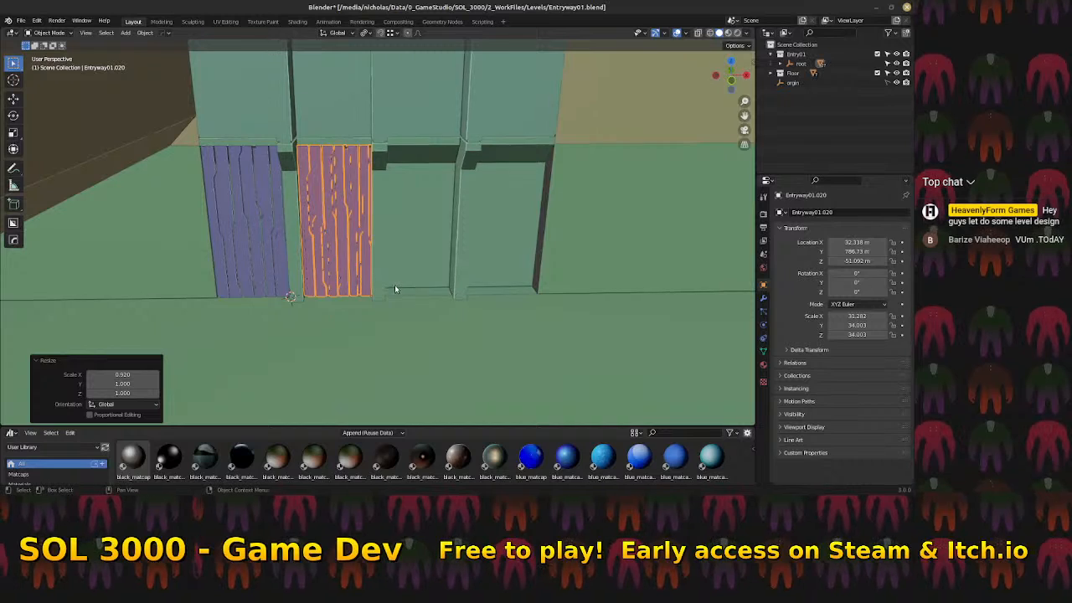
scroll(387, 301, "up", 2)
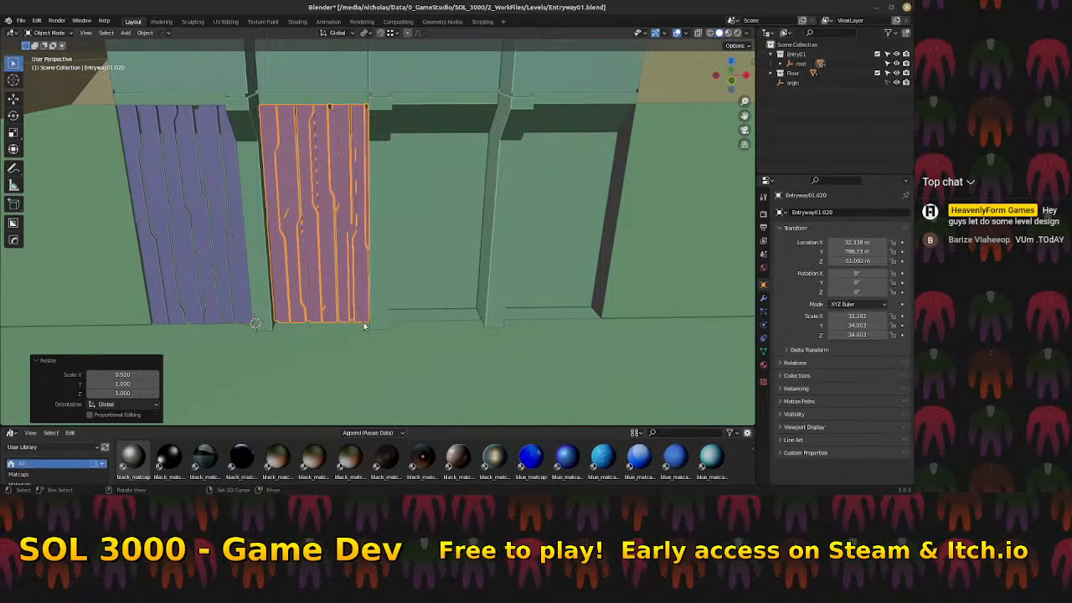
key("shift+d")
key("x")
left_click(500, 321)
Duplicate the first bay's full-width panel about 42.16 m along global X into the fourth bay
middle_click_drag(500, 320, 248, 250)
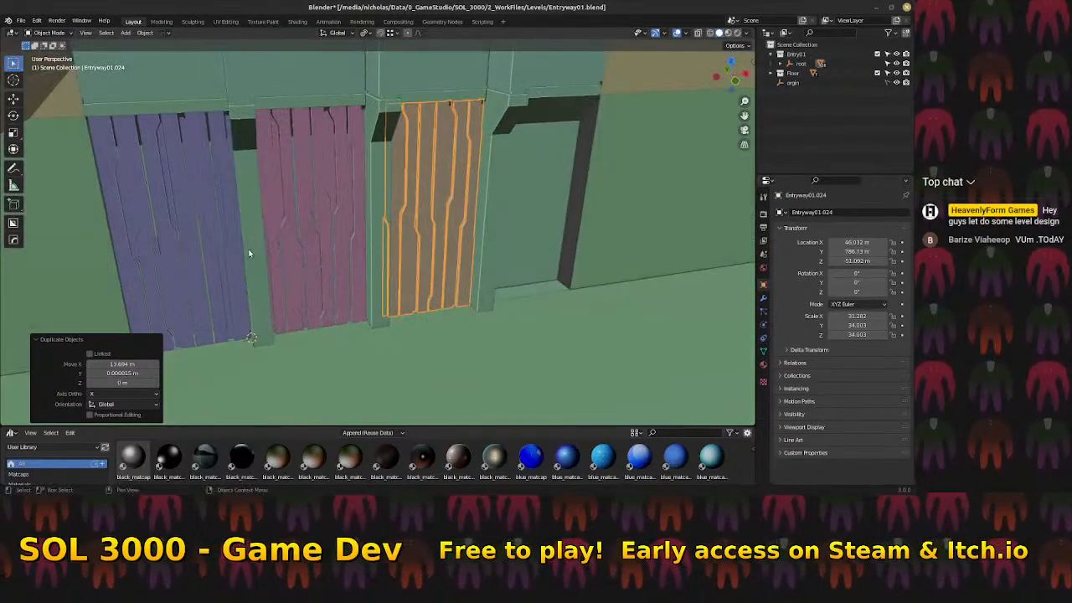
left_click(223, 254)
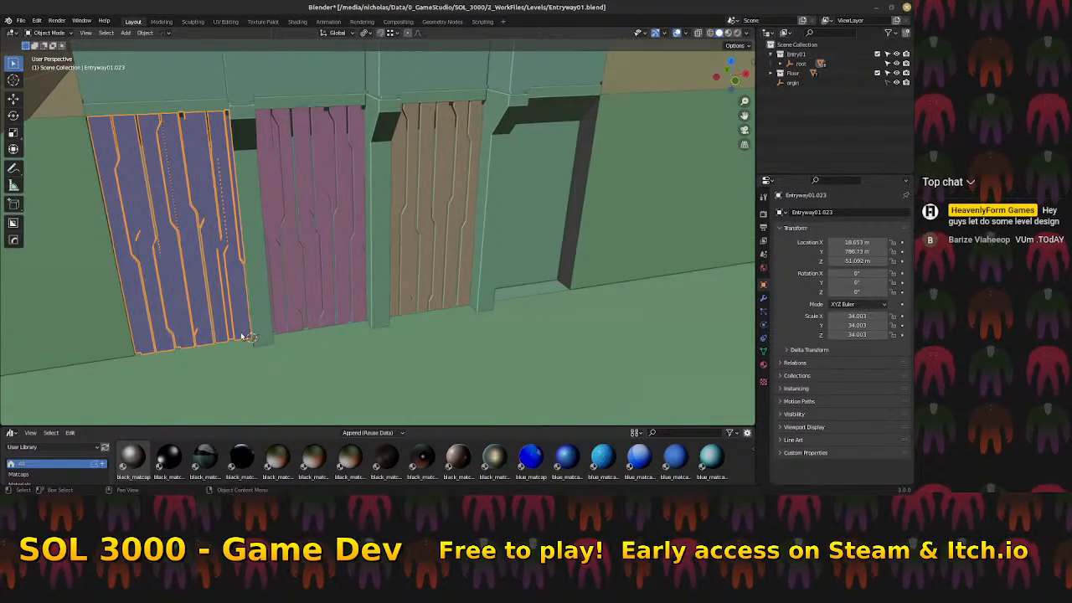
key("shift+d")
key("x")
left_click(568, 288)
Add a centred vertical loop cut to the middle rib of the upper wall section and leave mesh editing
middle_click_drag(576, 288, 522, 299)
scroll(540, 283, "down", 3)
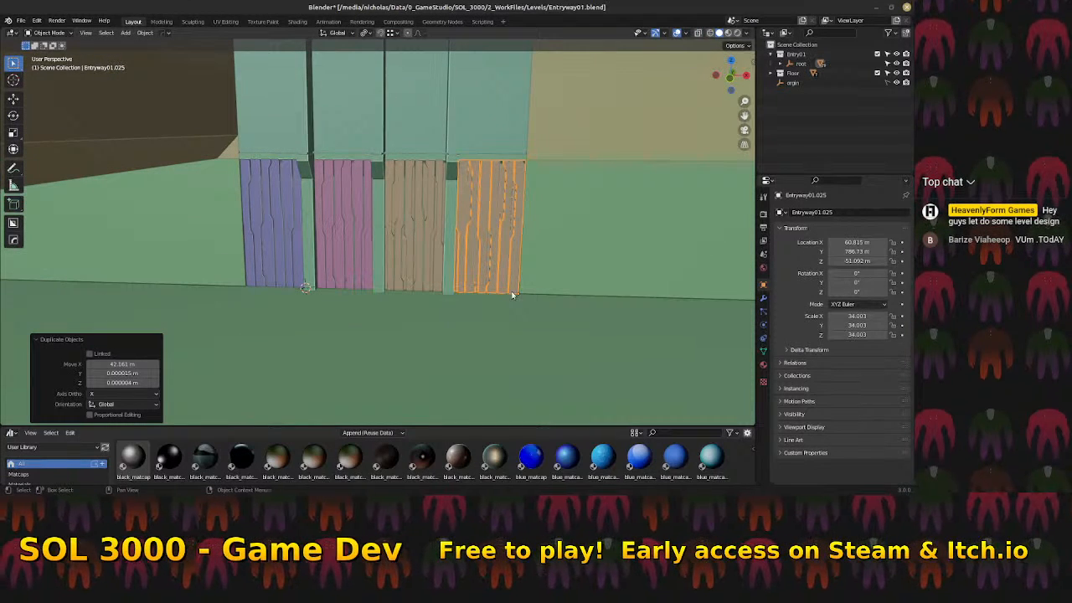
middle_click_drag(488, 294, 423, 270)
scroll(460, 226, "up", 6)
left_click(401, 190)
key("Tab")
middle_click_drag(411, 211, 376, 167)
key("ctrl+r")
left_click(363, 203)
left_click(363, 203)
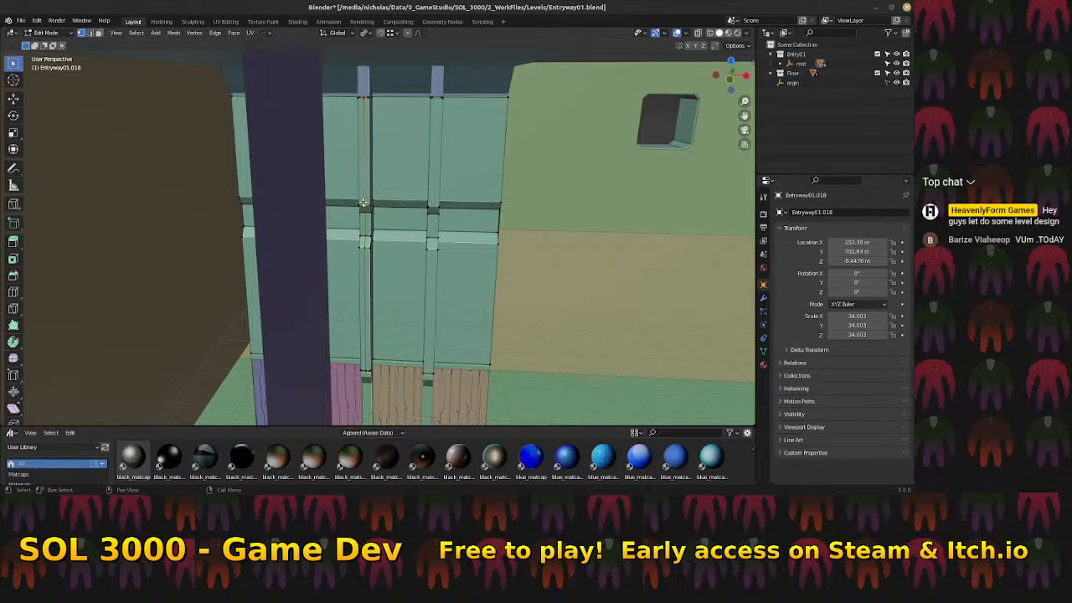
middle_click_drag(400, 281, 416, 146, "shift")
scroll(395, 218, "up", 3)
key("Tab")
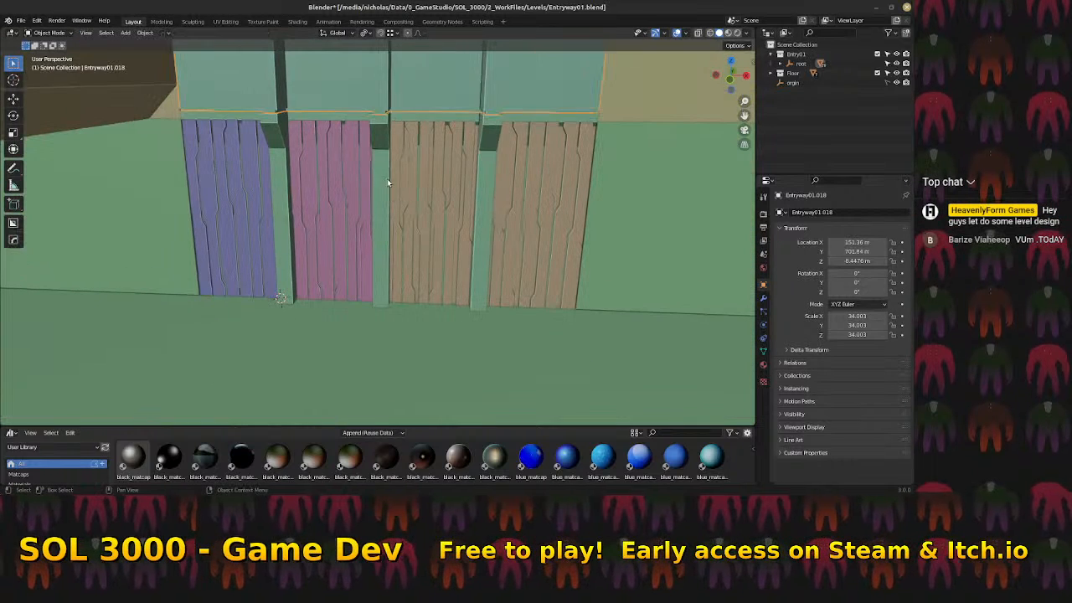
Add one centred vertical loop cut to the lower wall's middle rib with a slide factor of 0
left_click(382, 163)
key("Tab")
key("ctrl+r")
left_click(379, 120)
left_click(379, 120)
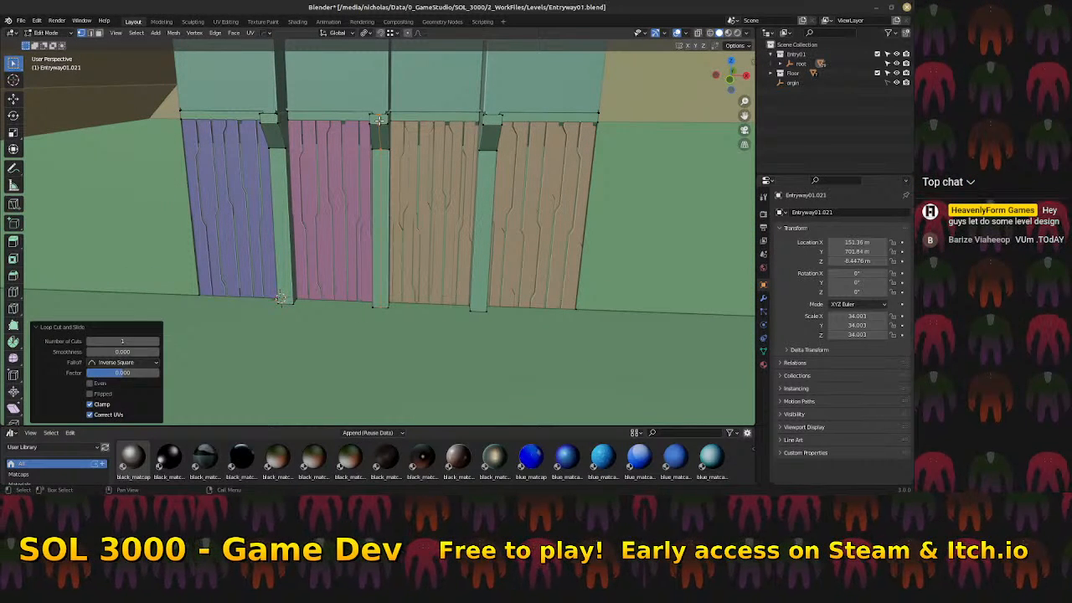